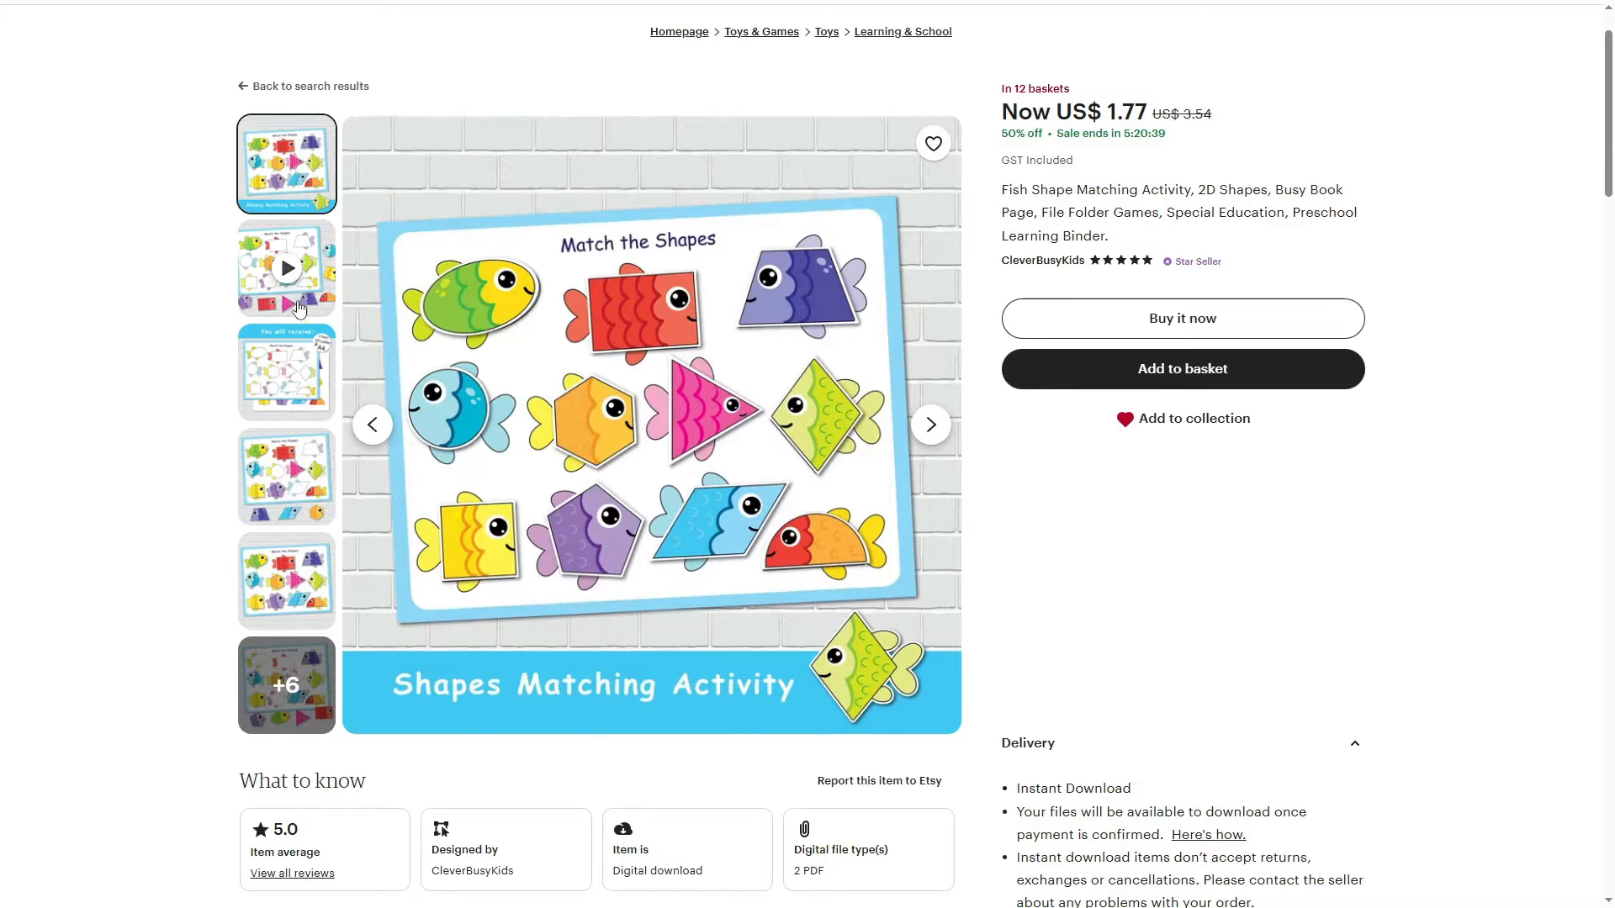
# Look through the preview images of the shape matching and color matching activity listings on Etsy.
pyautogui.click(290, 370)
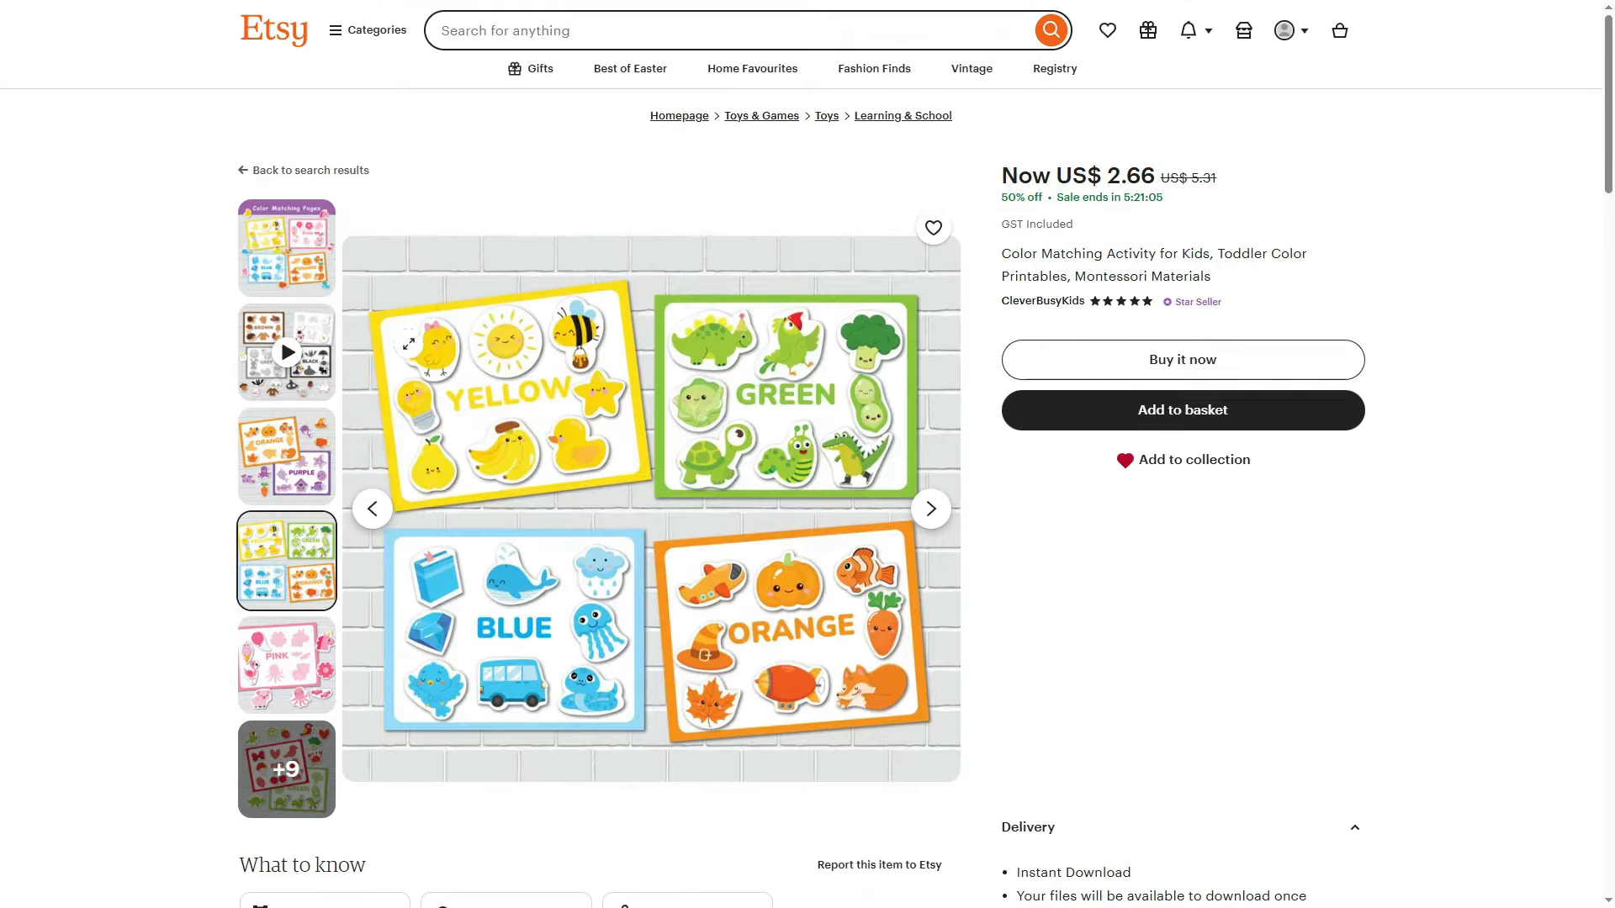
pyautogui.click(294, 259)
pyautogui.click(289, 454)
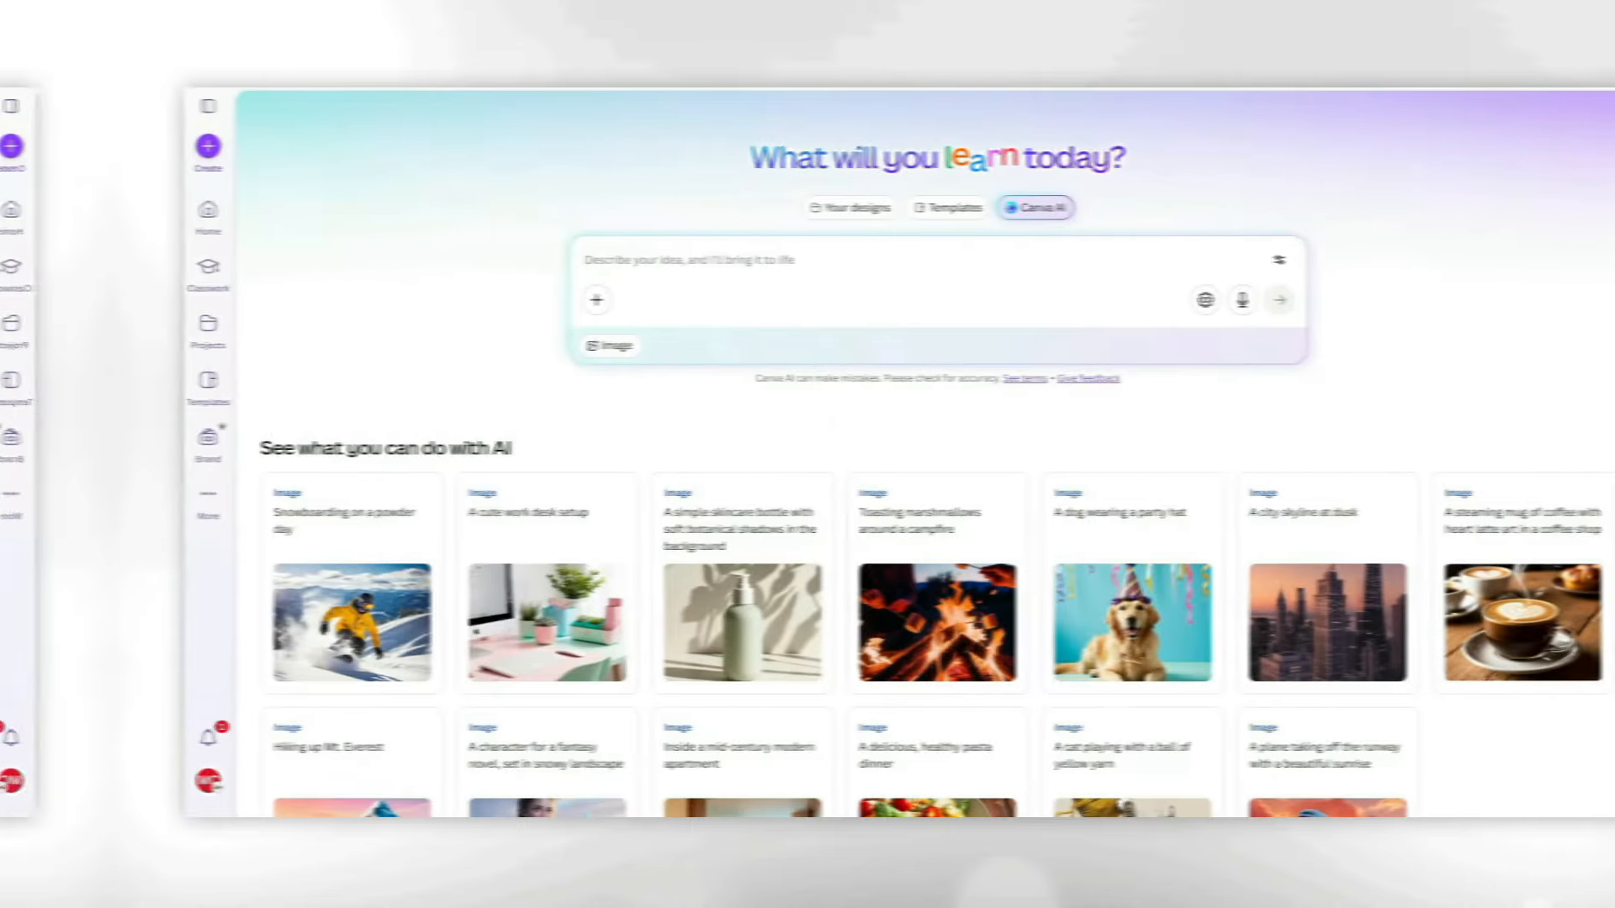
# Switch to Canva, create a blank 8.5 × 11 in design and title it Match the shape game.
pyautogui.click(79, 164)
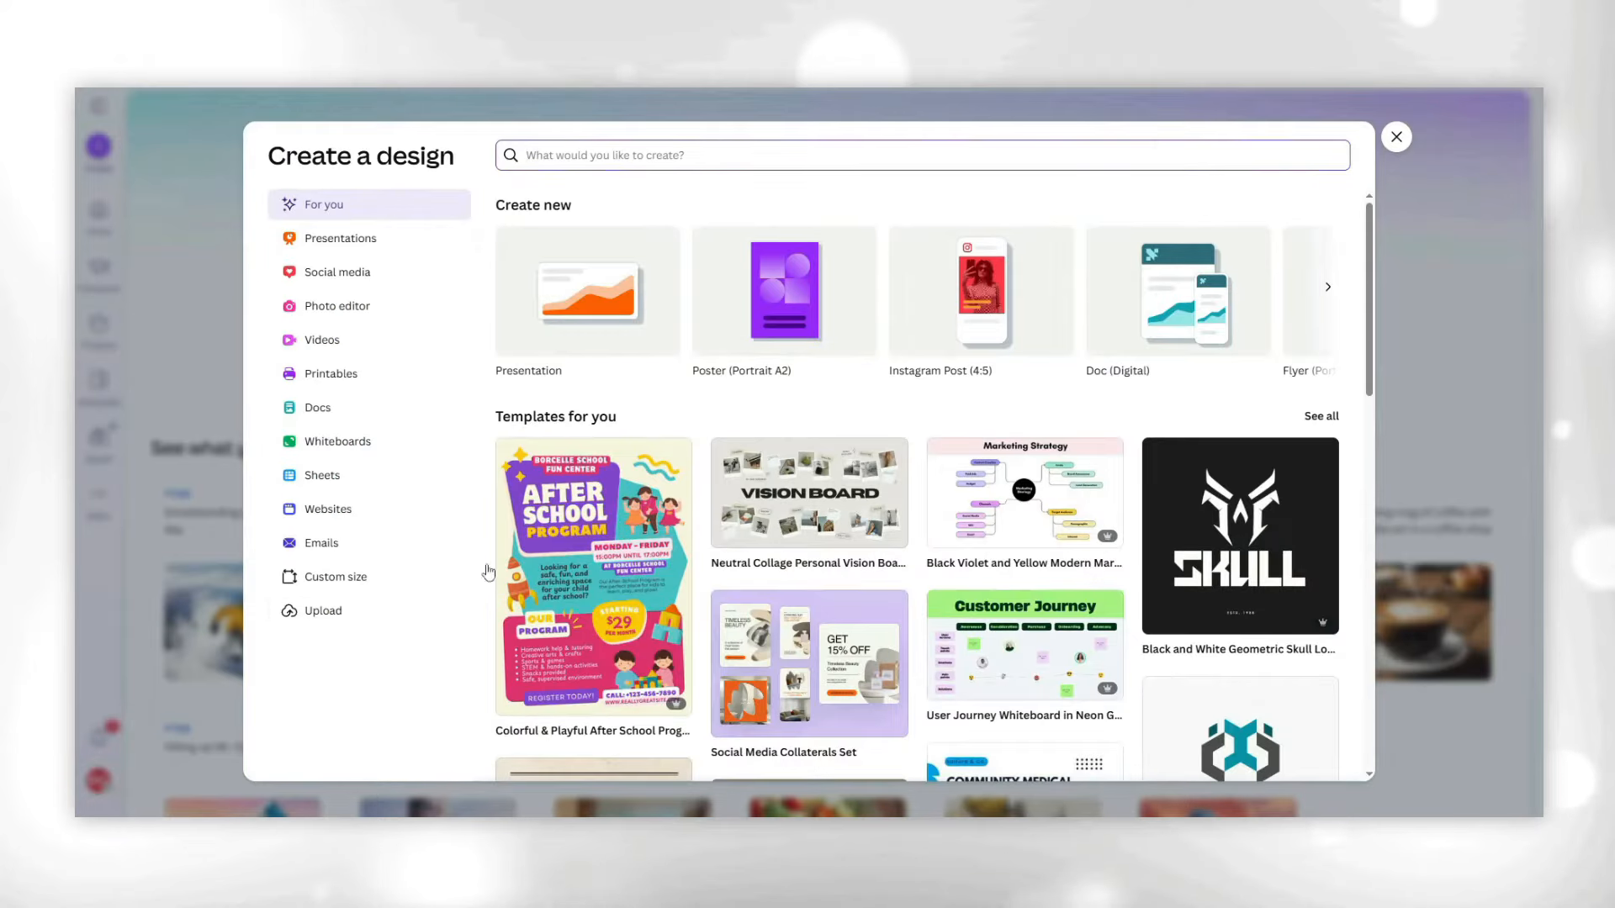
pyautogui.click(441, 580)
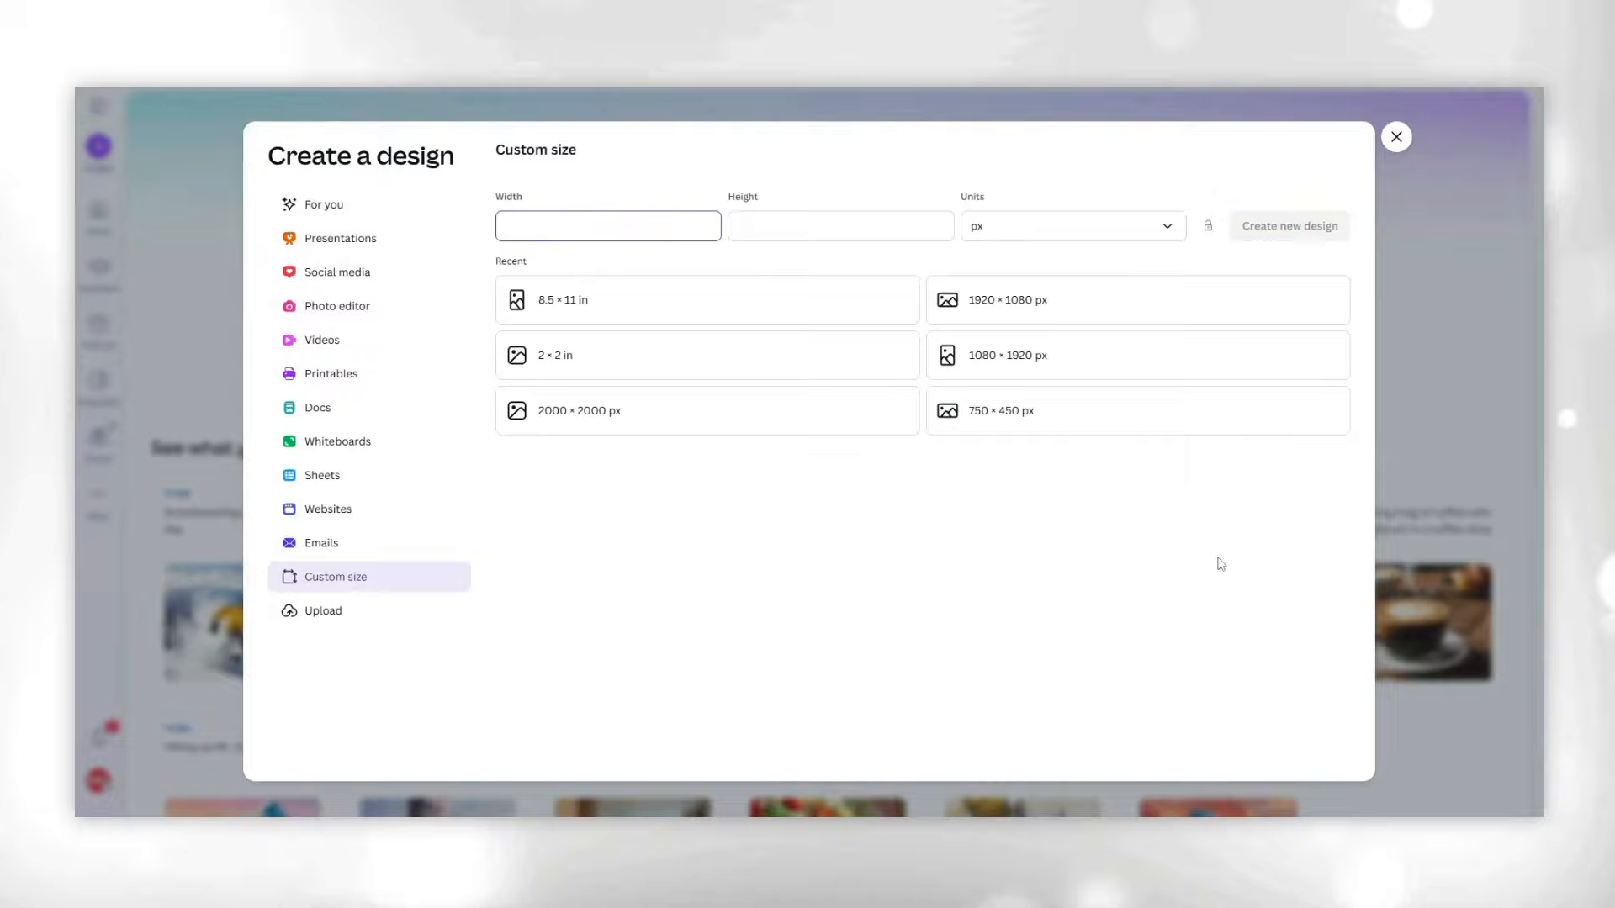
pyautogui.click(767, 320)
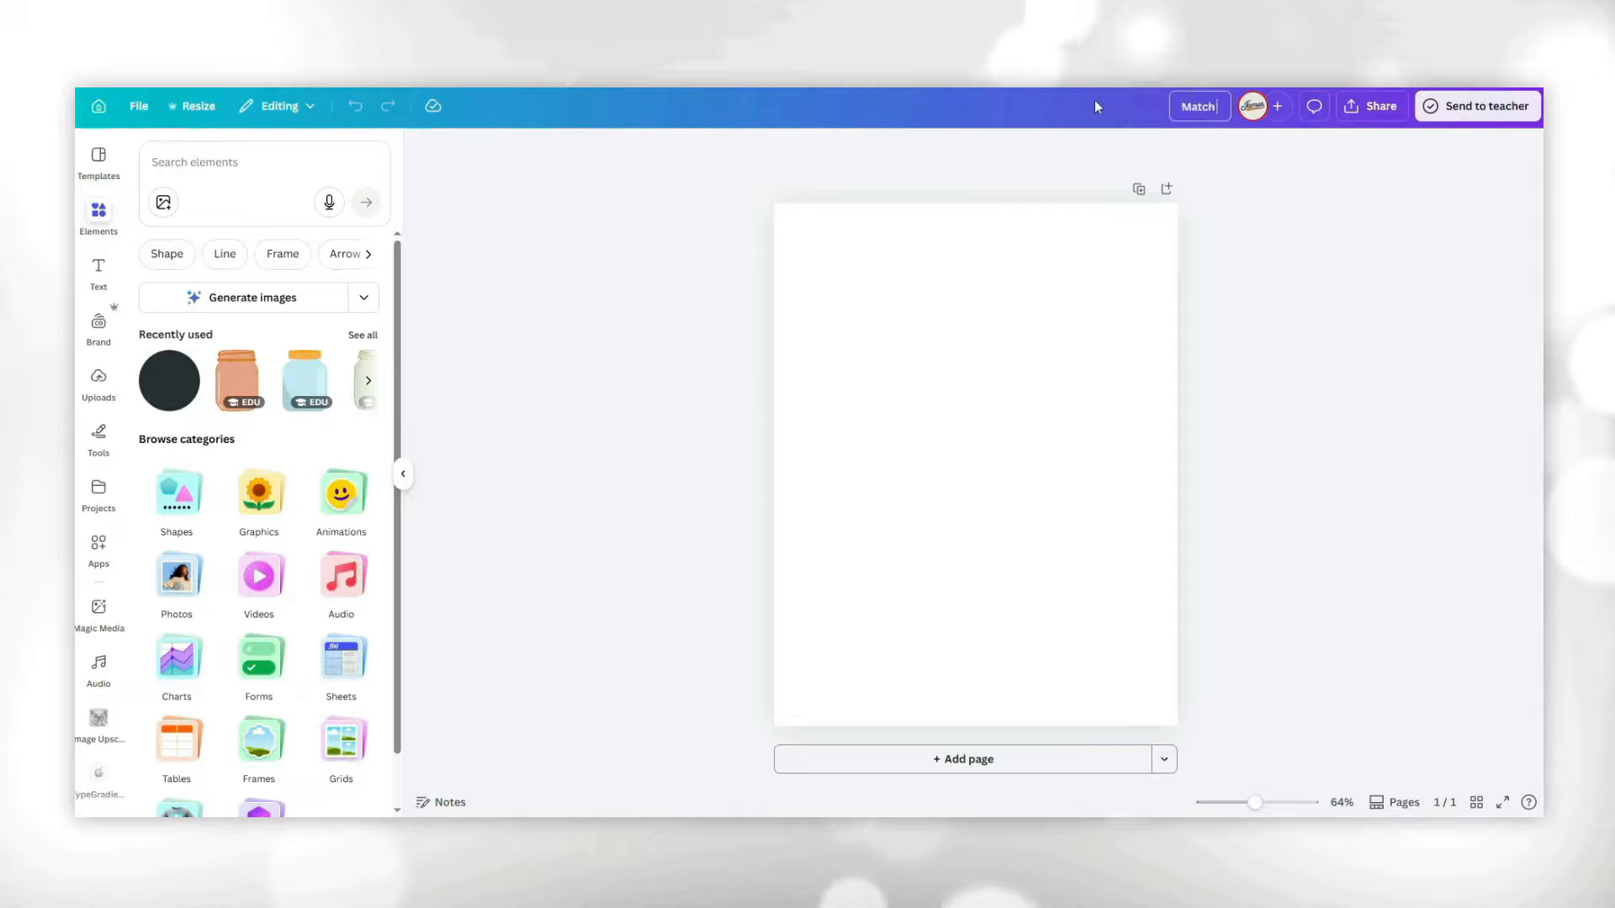
pyautogui.write('the shape game')
pyautogui.click(1334, 508)
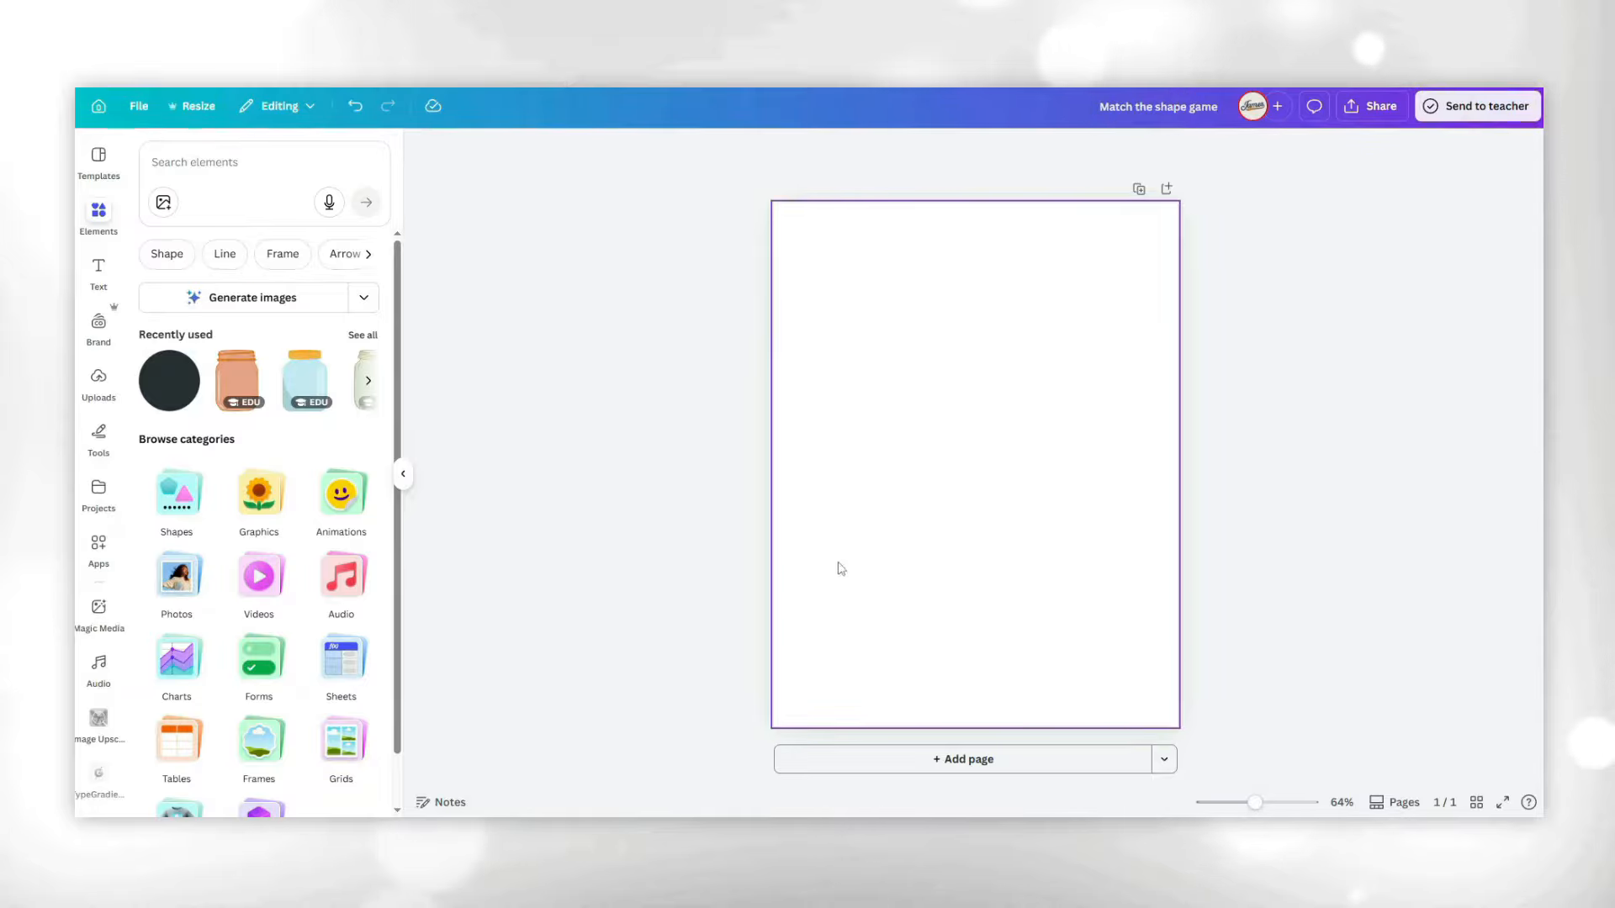
# Search the graphics for jar, insert the peach jar with an orange rim, and shrink it onto the page's upper left area.
pyautogui.click(195, 166)
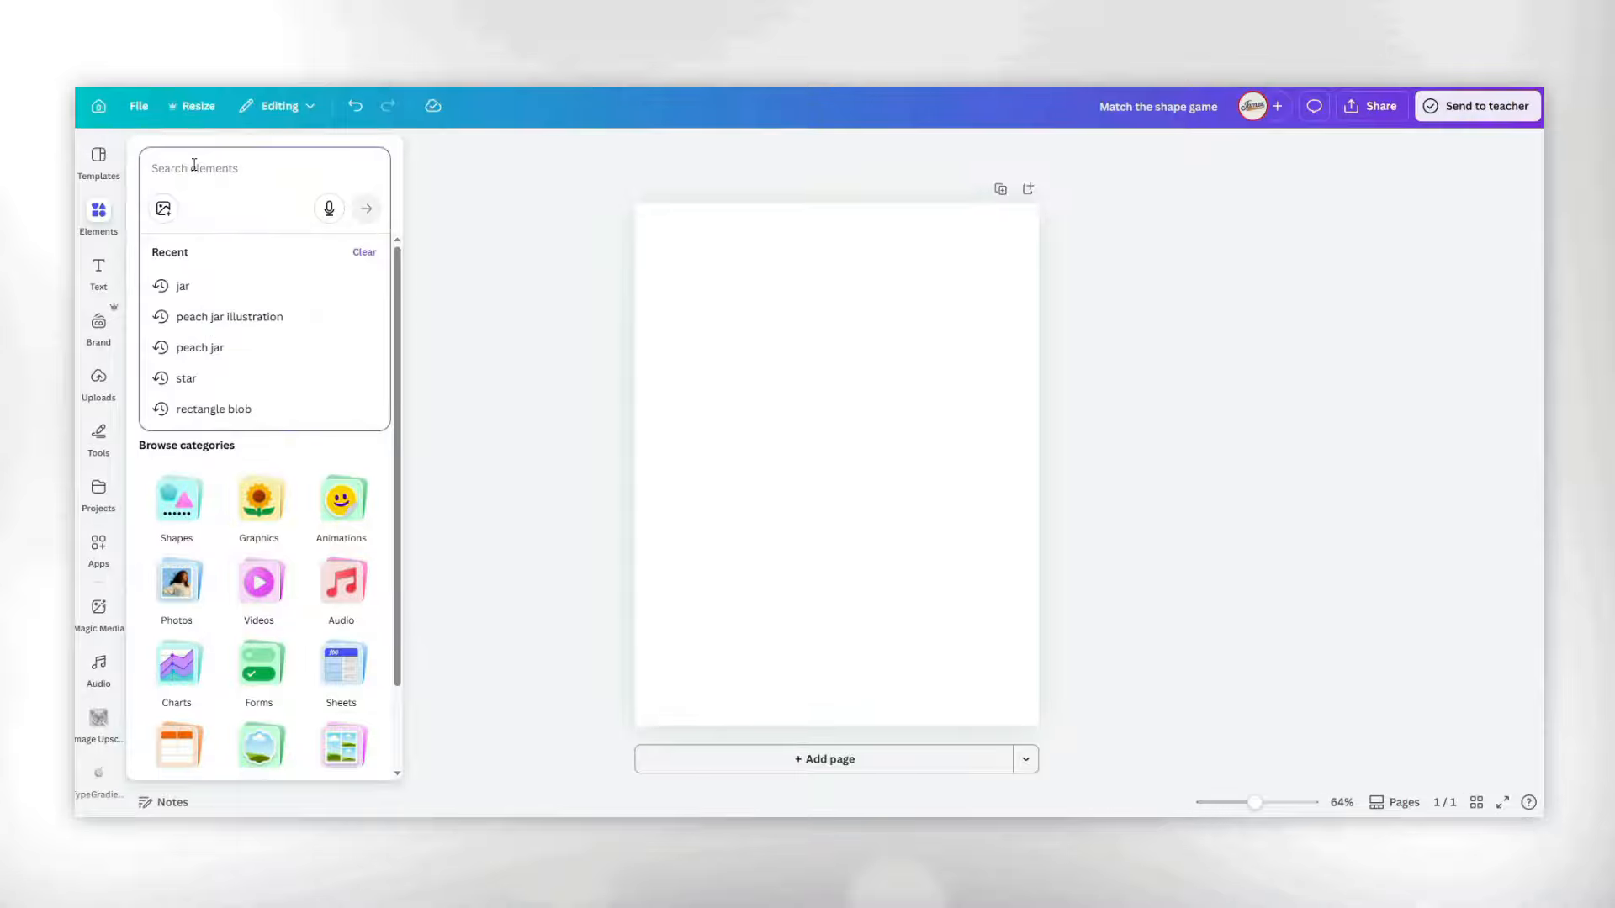
pyautogui.write('jar')
pyautogui.press('Return')
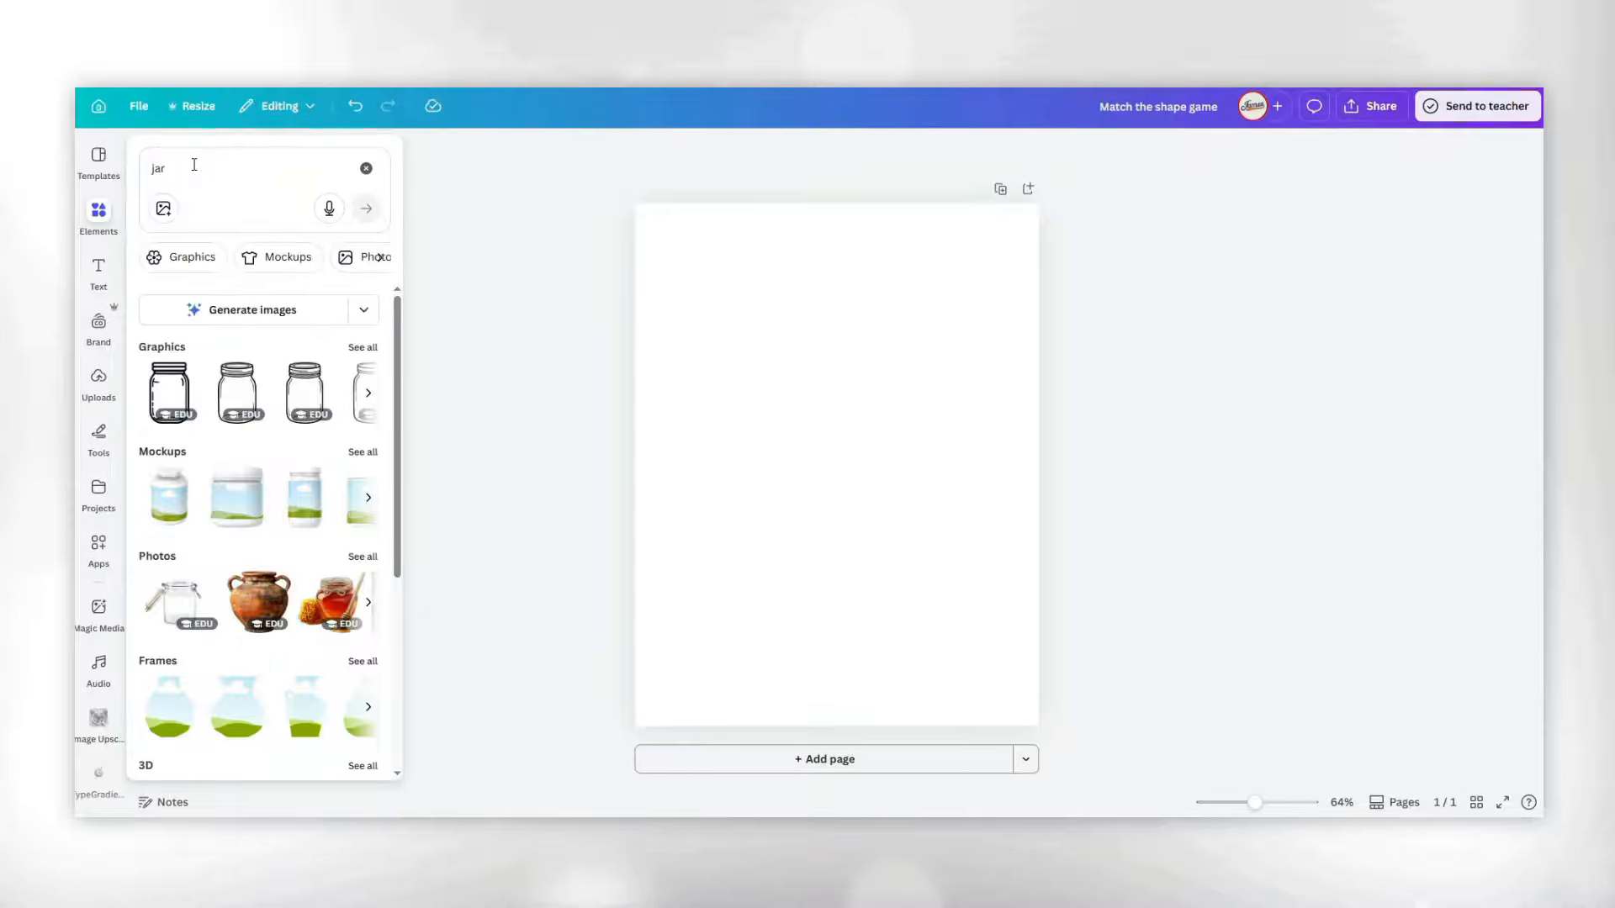
pyautogui.click(363, 348)
pyautogui.scroll(-10, 327, 414)
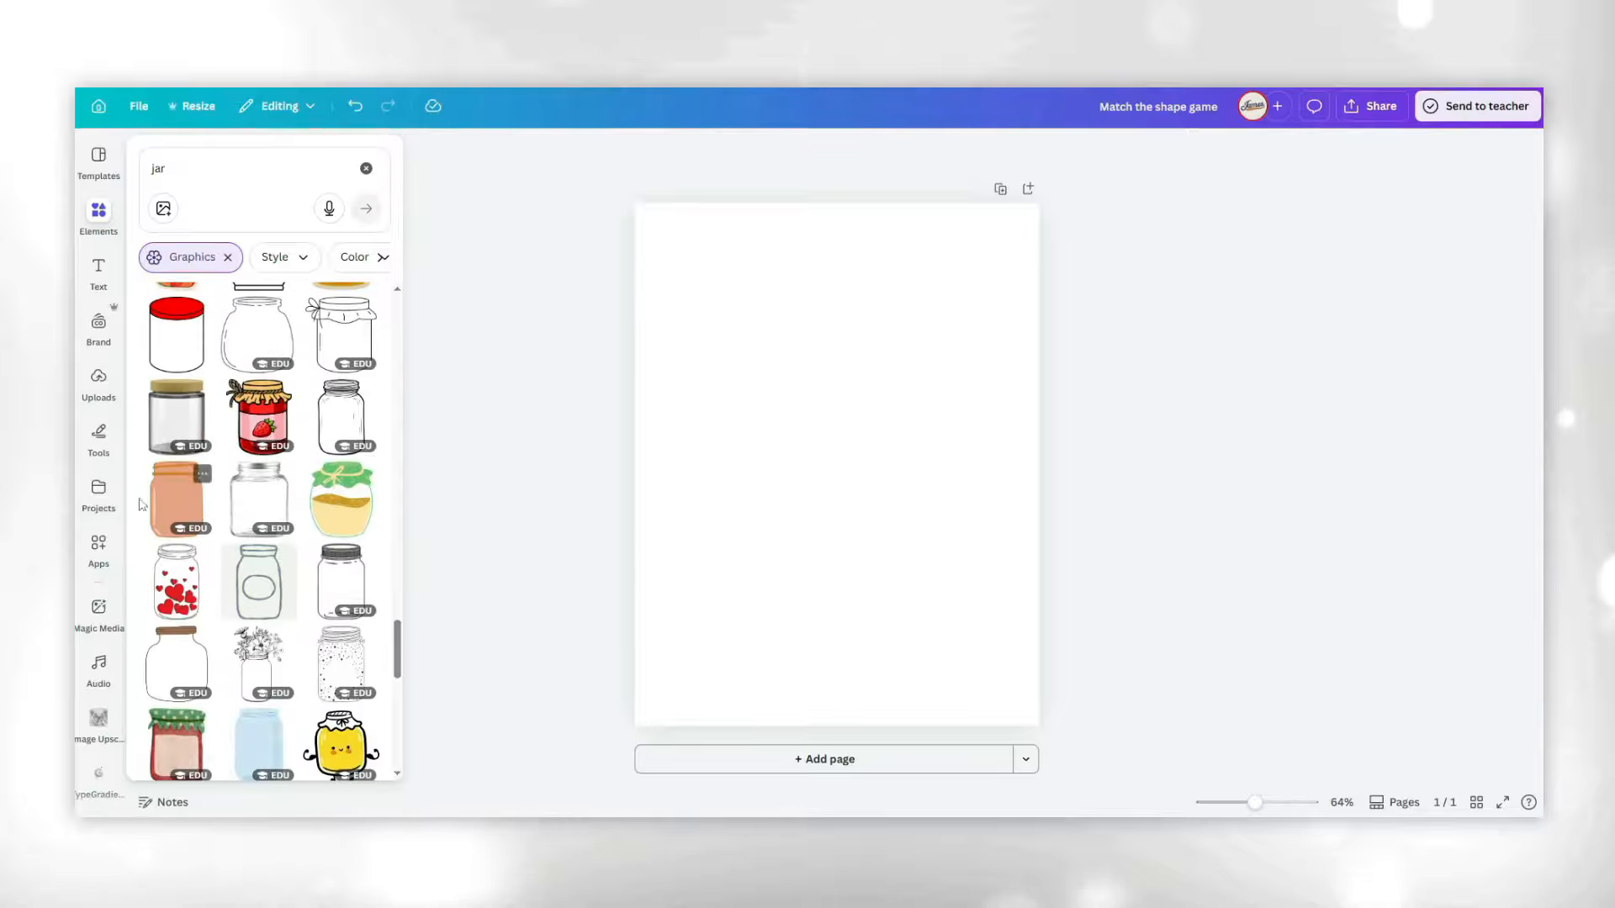
pyautogui.click(173, 505)
pyautogui.moveTo(988, 681); pyautogui.dragTo(785, 450)
pyautogui.moveTo(736, 383); pyautogui.dragTo(740, 412)
# Recolor the jar's two colors, replacing orange with a soft blue of about #87C3E6 and peach with turquoise.
pyautogui.click(783, 150)
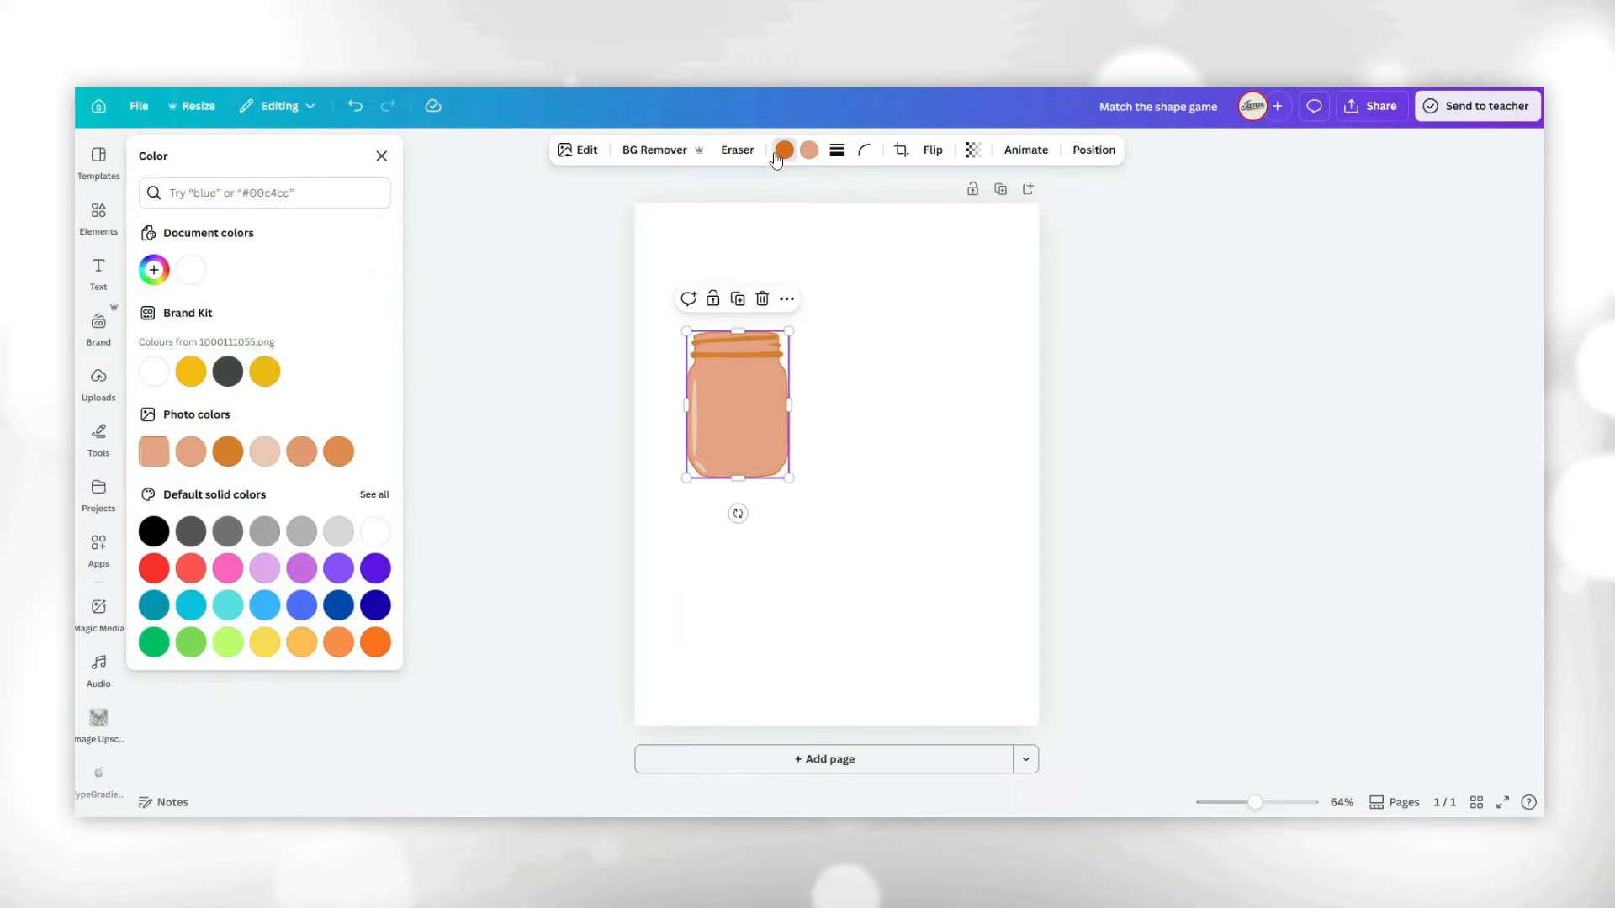
pyautogui.click(265, 608)
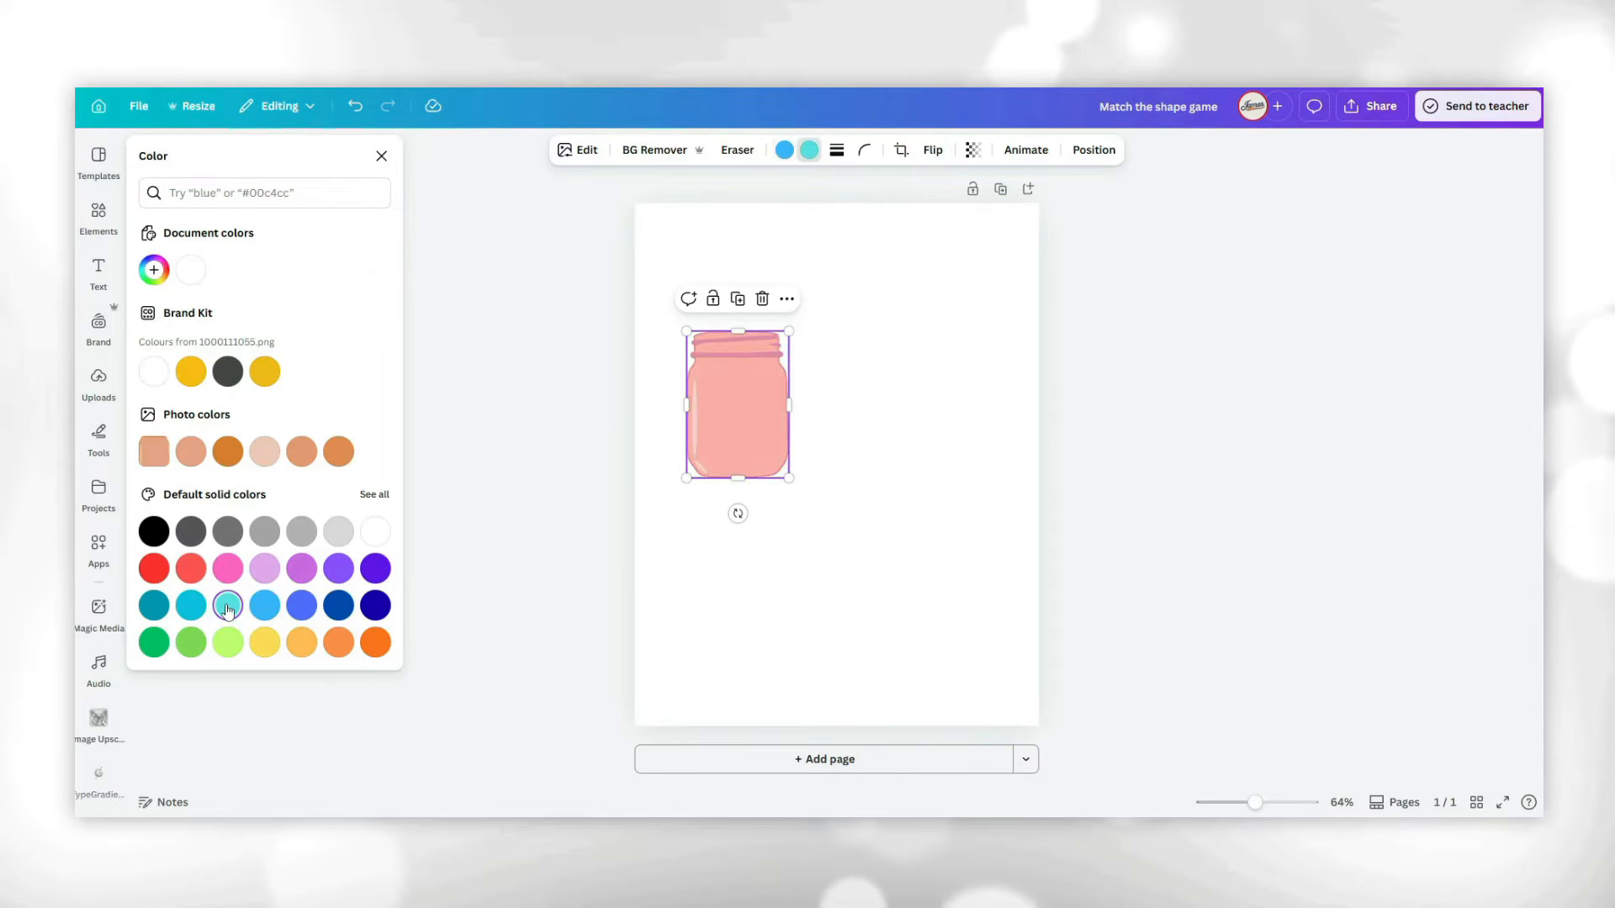
pyautogui.click(154, 269)
pyautogui.moveTo(281, 327); pyautogui.dragTo(245, 315)
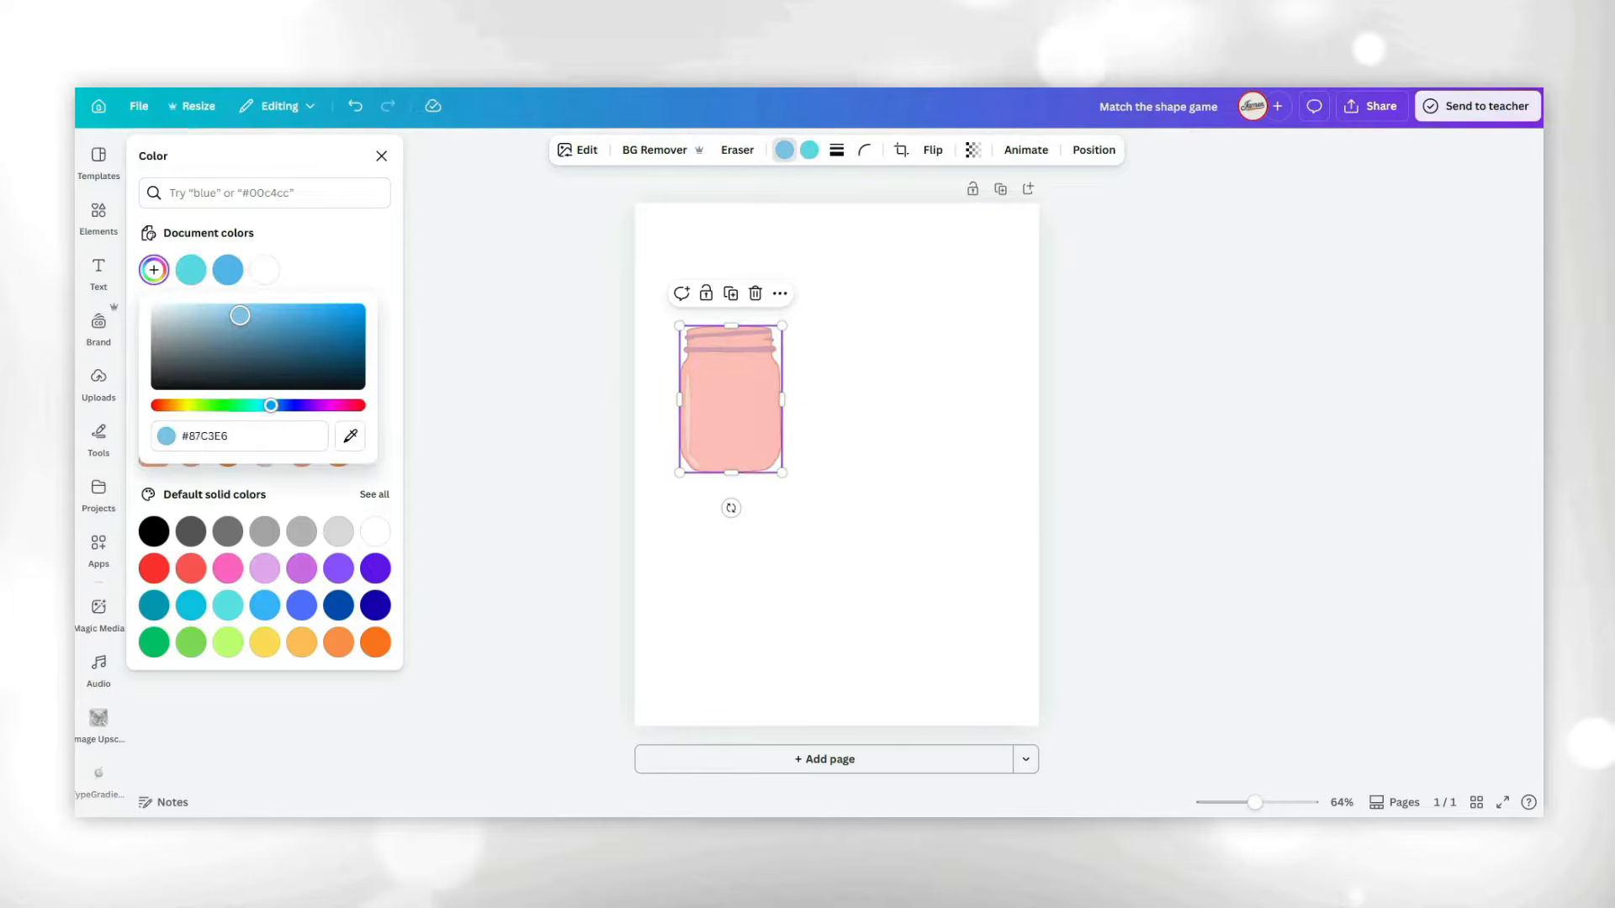
pyautogui.click(826, 591)
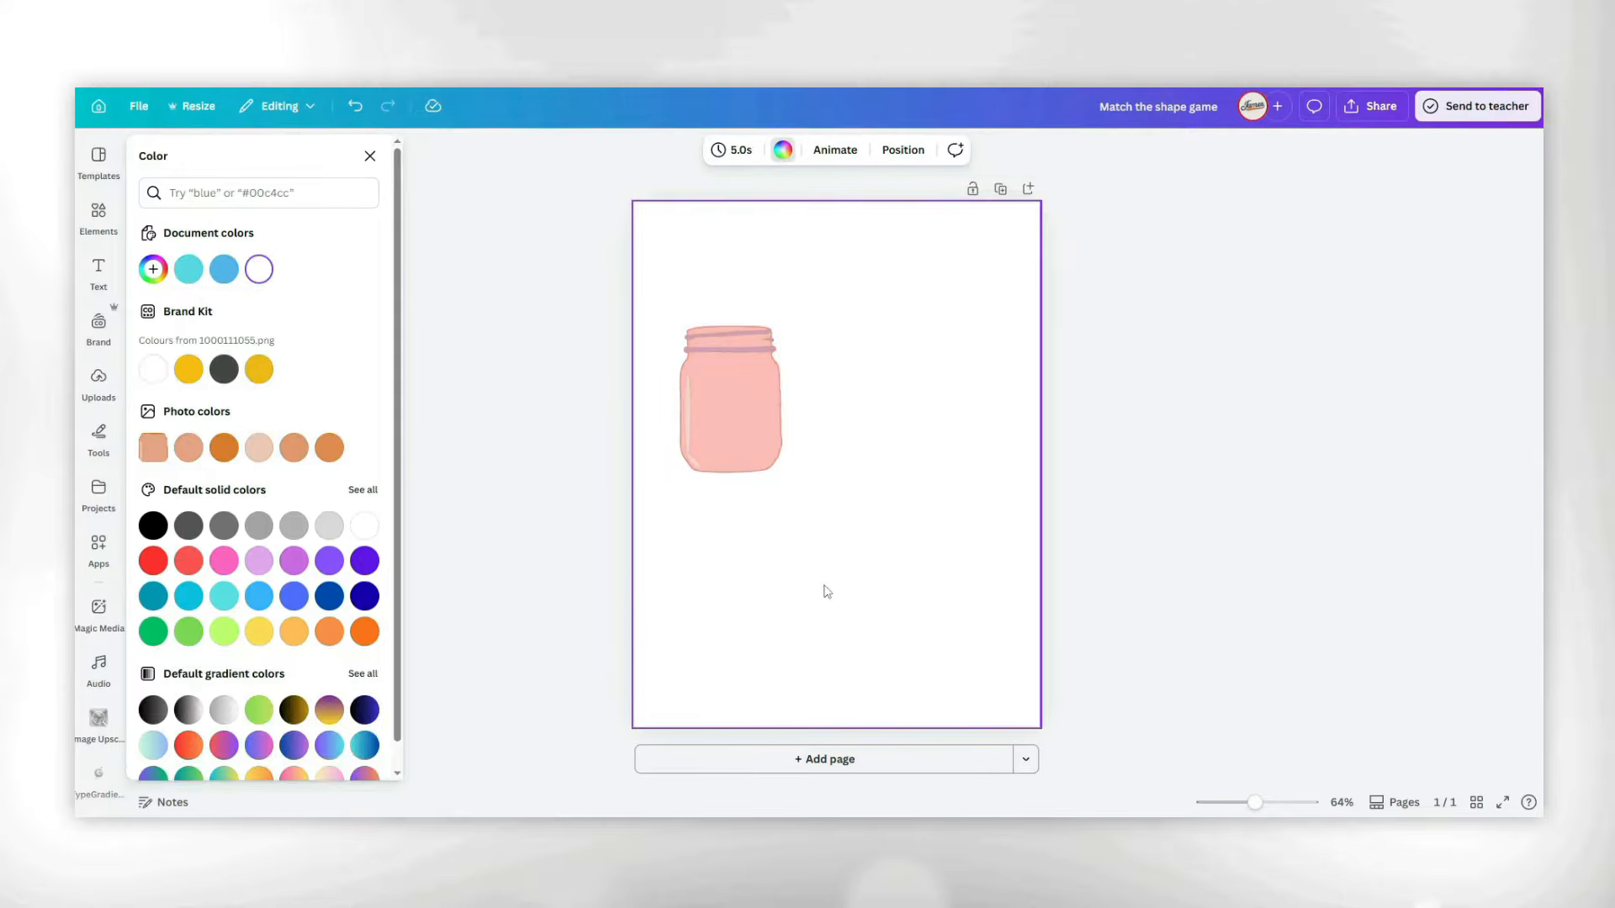
pyautogui.click(771, 464)
pyautogui.click(804, 549)
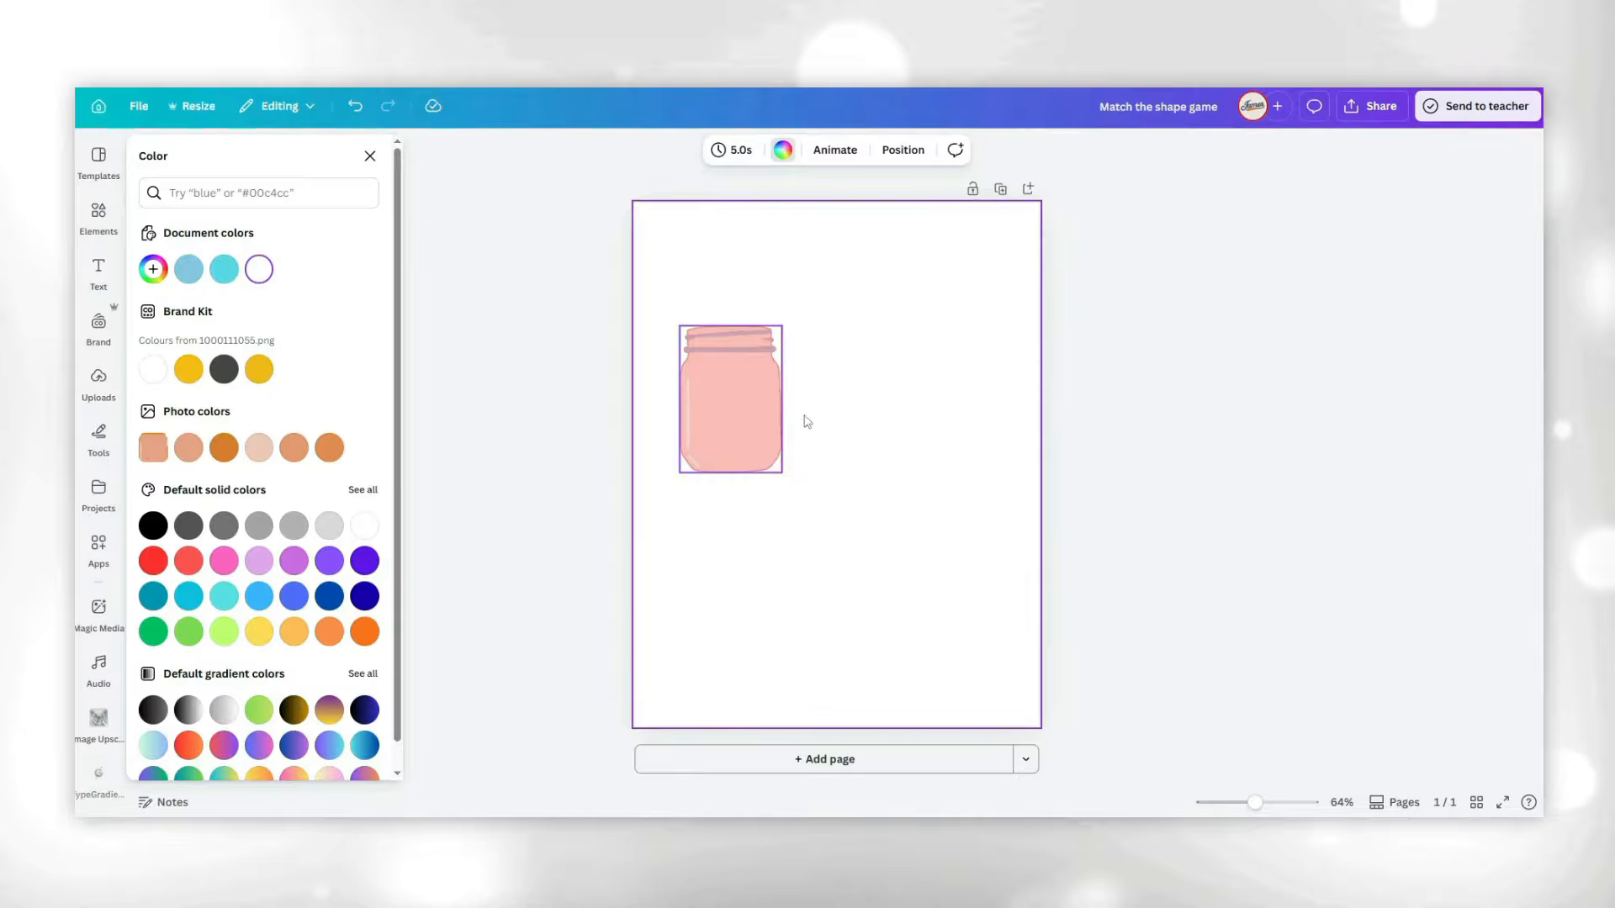
# Add a square and a circle frame from the basic shape frames and stack them to the right of the jar.
pyautogui.click(99, 215)
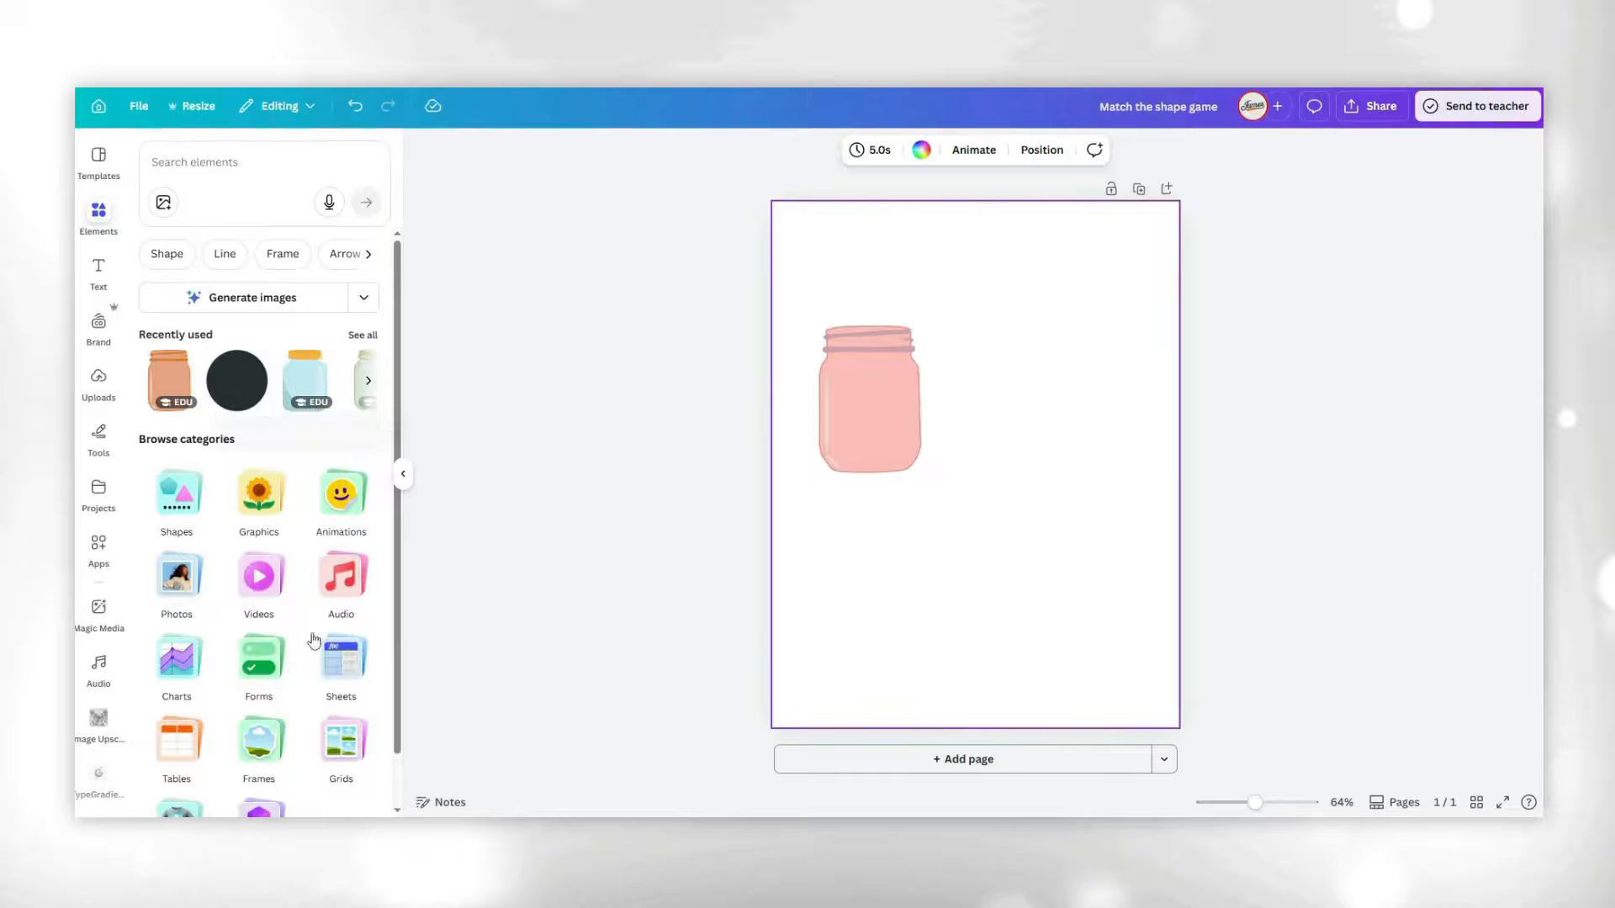
pyautogui.click(260, 688)
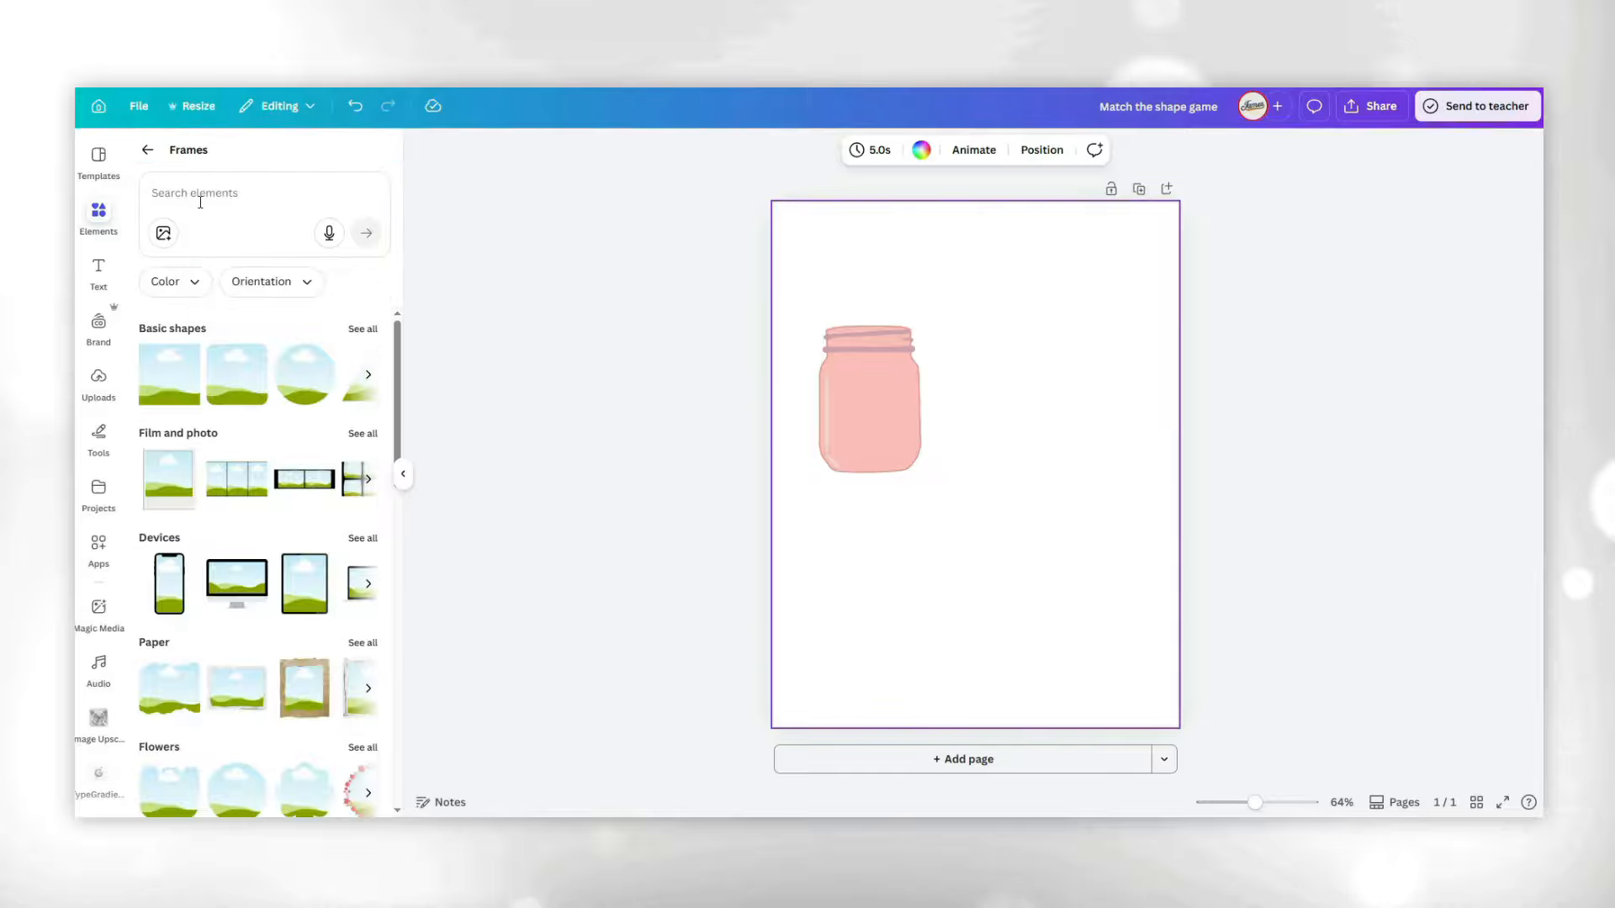
pyautogui.click(363, 329)
pyautogui.click(177, 221)
pyautogui.moveTo(958, 506); pyautogui.dragTo(1050, 419)
pyautogui.click(340, 222)
pyautogui.moveTo(955, 494); pyautogui.dragTo(1045, 619)
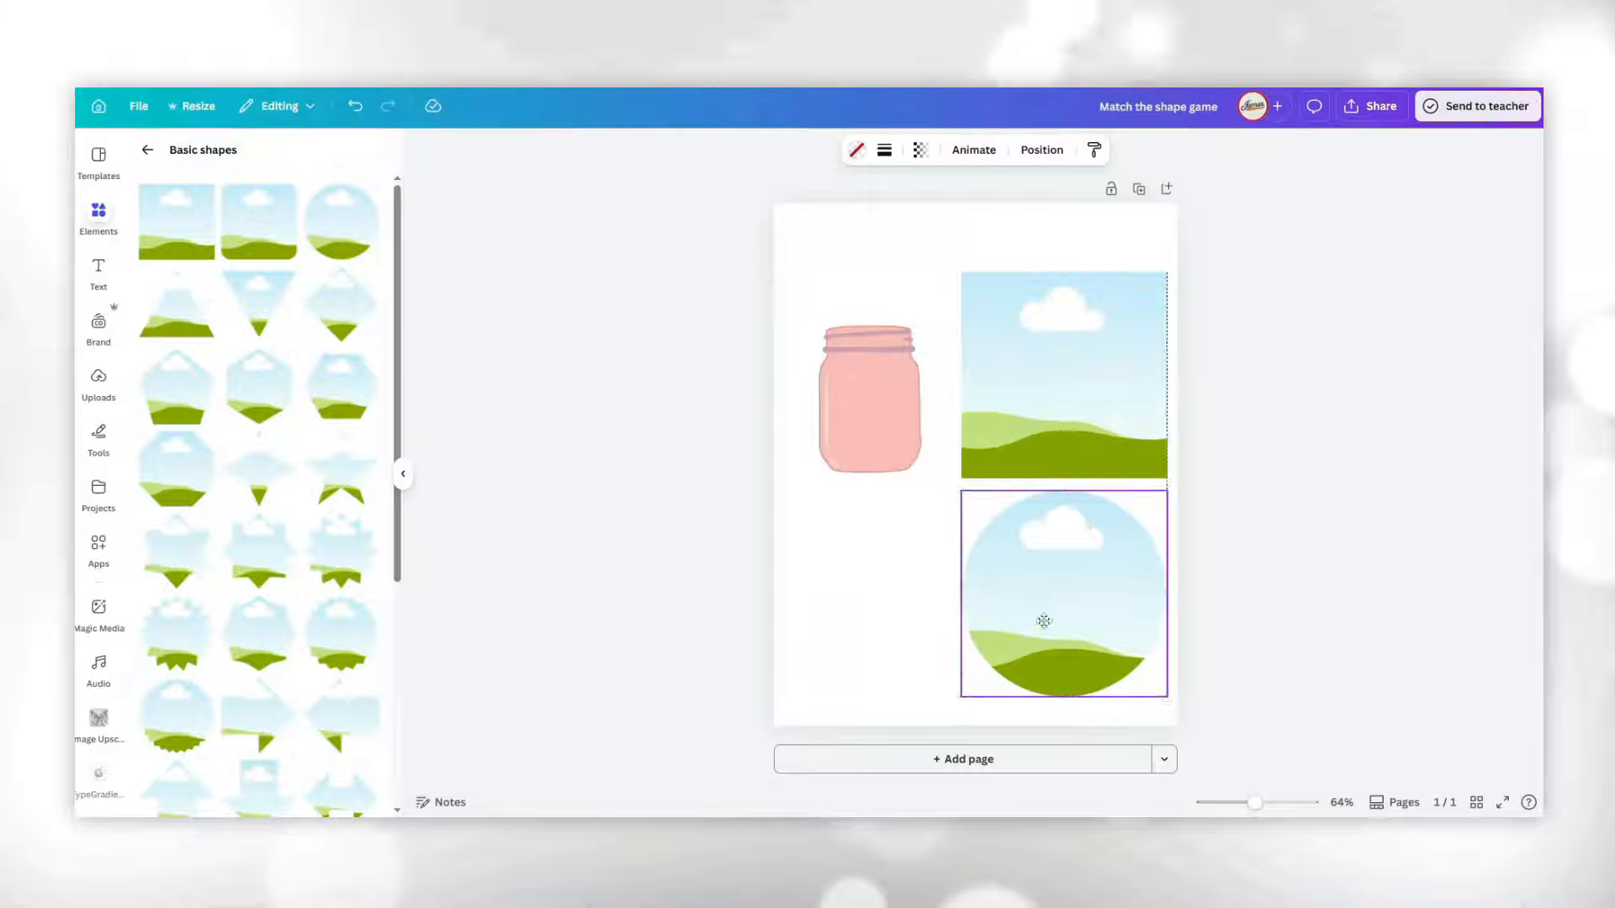
pyautogui.click(631, 555)
# Add a star frame, shrink it, and place it below the jar.
pyautogui.click(340, 478)
pyautogui.moveTo(976, 464); pyautogui.dragTo(891, 552)
pyautogui.moveTo(831, 610); pyautogui.dragTo(871, 586)
# Shrink the circle and square frames and reposition them on the right half of the page.
pyautogui.moveTo(1167, 696); pyautogui.dragTo(1082, 613)
pyautogui.moveTo(1167, 477); pyautogui.dragTo(1073, 384)
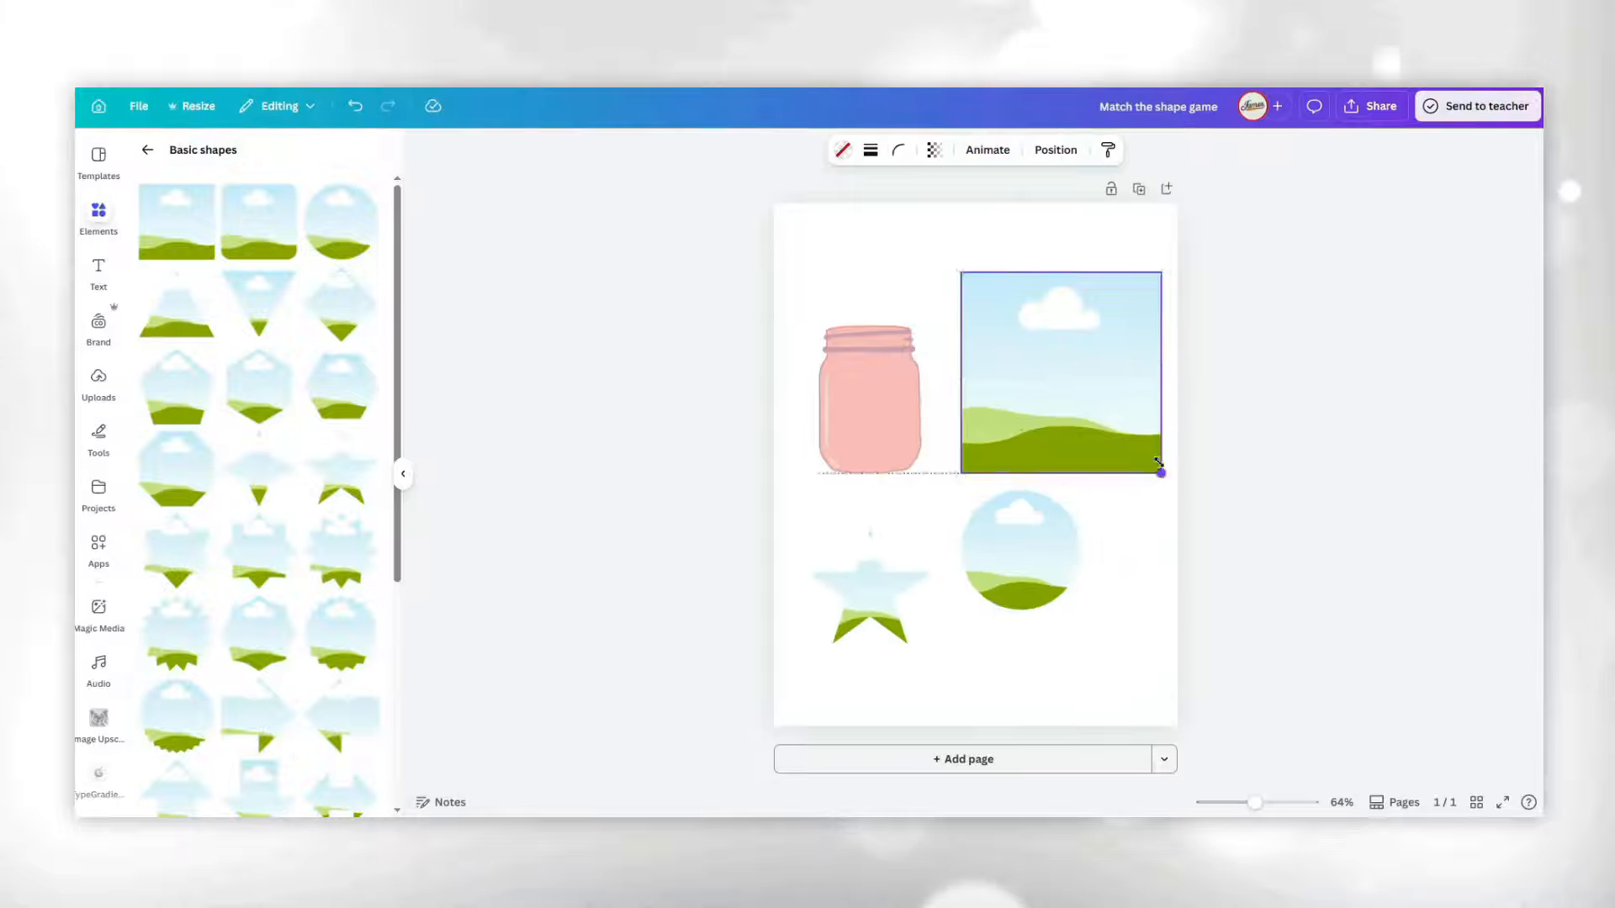
pyautogui.moveTo(1021, 552); pyautogui.dragTo(1057, 586)
pyautogui.moveTo(1009, 363); pyautogui.dragTo(1058, 444)
# Add a heart frame from the basic shapes, shrink it, and move it up beside the jar.
pyautogui.scroll(-5, 356, 591)
pyautogui.click(340, 353)
pyautogui.moveTo(1078, 379); pyautogui.dragTo(982, 454)
pyautogui.click(943, 459)
pyautogui.scroll(3, 944, 458)
pyautogui.moveTo(956, 532); pyautogui.dragTo(976, 339)
# Resize the square, star and circle frames to match the heart and arrange all four in a two-by-two grid beside the jar.
pyautogui.moveTo(1089, 374); pyautogui.dragTo(1089, 320)
pyautogui.moveTo(1185, 422); pyautogui.dragTo(1139, 373)
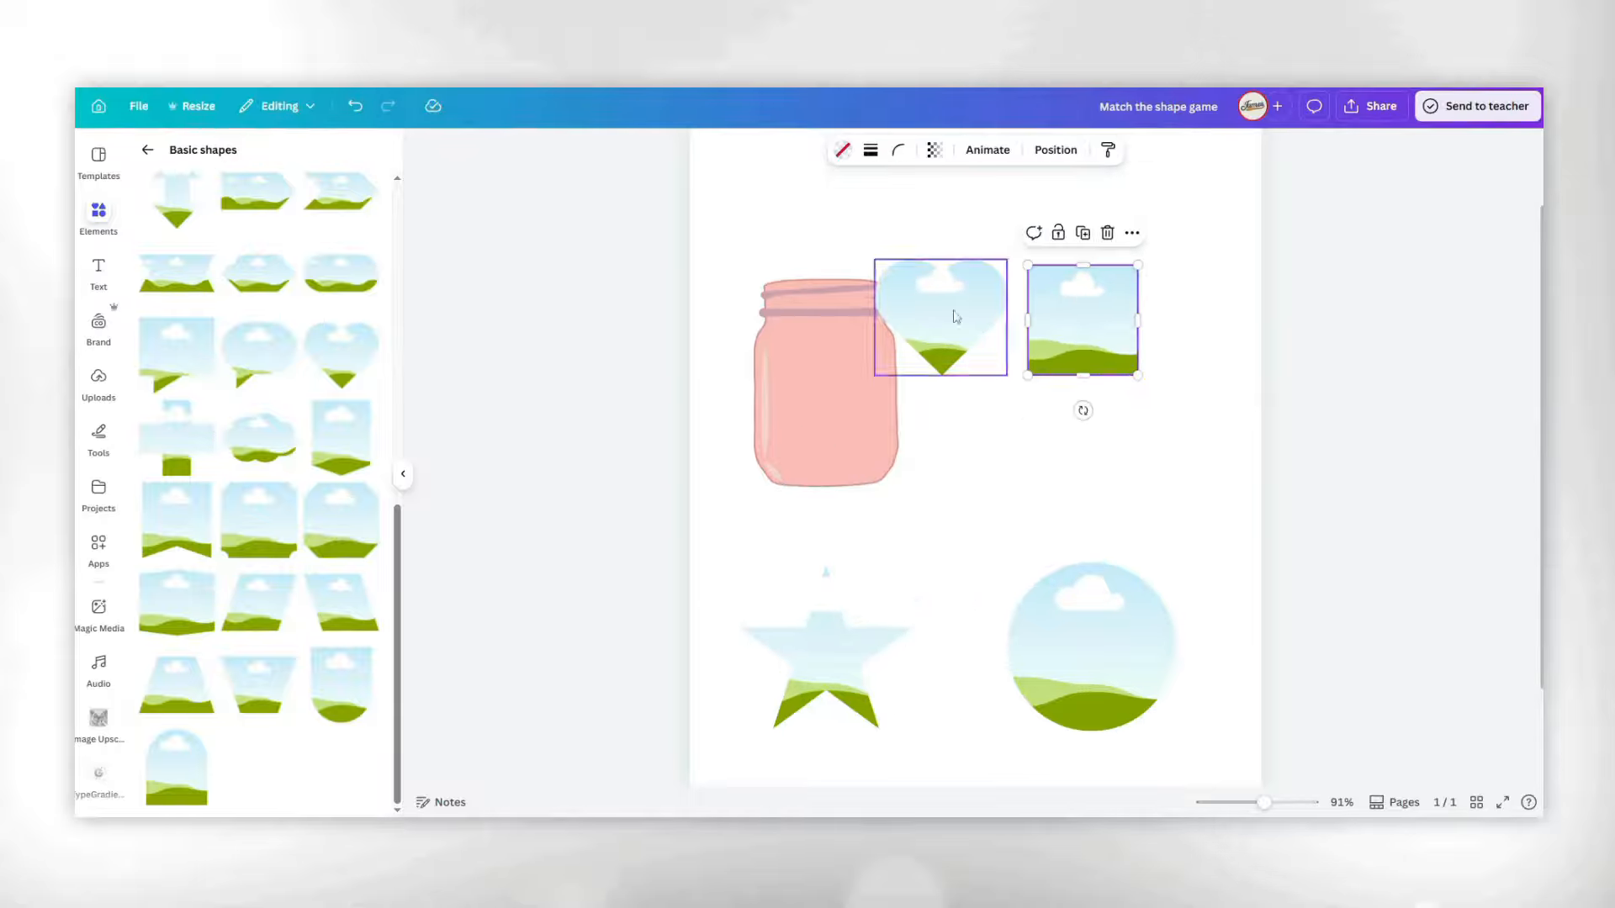
pyautogui.moveTo(955, 317); pyautogui.dragTo(998, 333)
pyautogui.click(858, 720)
pyautogui.moveTo(911, 729); pyautogui.dragTo(846, 665)
pyautogui.moveTo(822, 586); pyautogui.dragTo(1021, 436)
pyautogui.moveTo(1092, 646); pyautogui.dragTo(1145, 490)
pyautogui.moveTo(1231, 576); pyautogui.dragTo(1182, 526)
pyautogui.click(1211, 654)
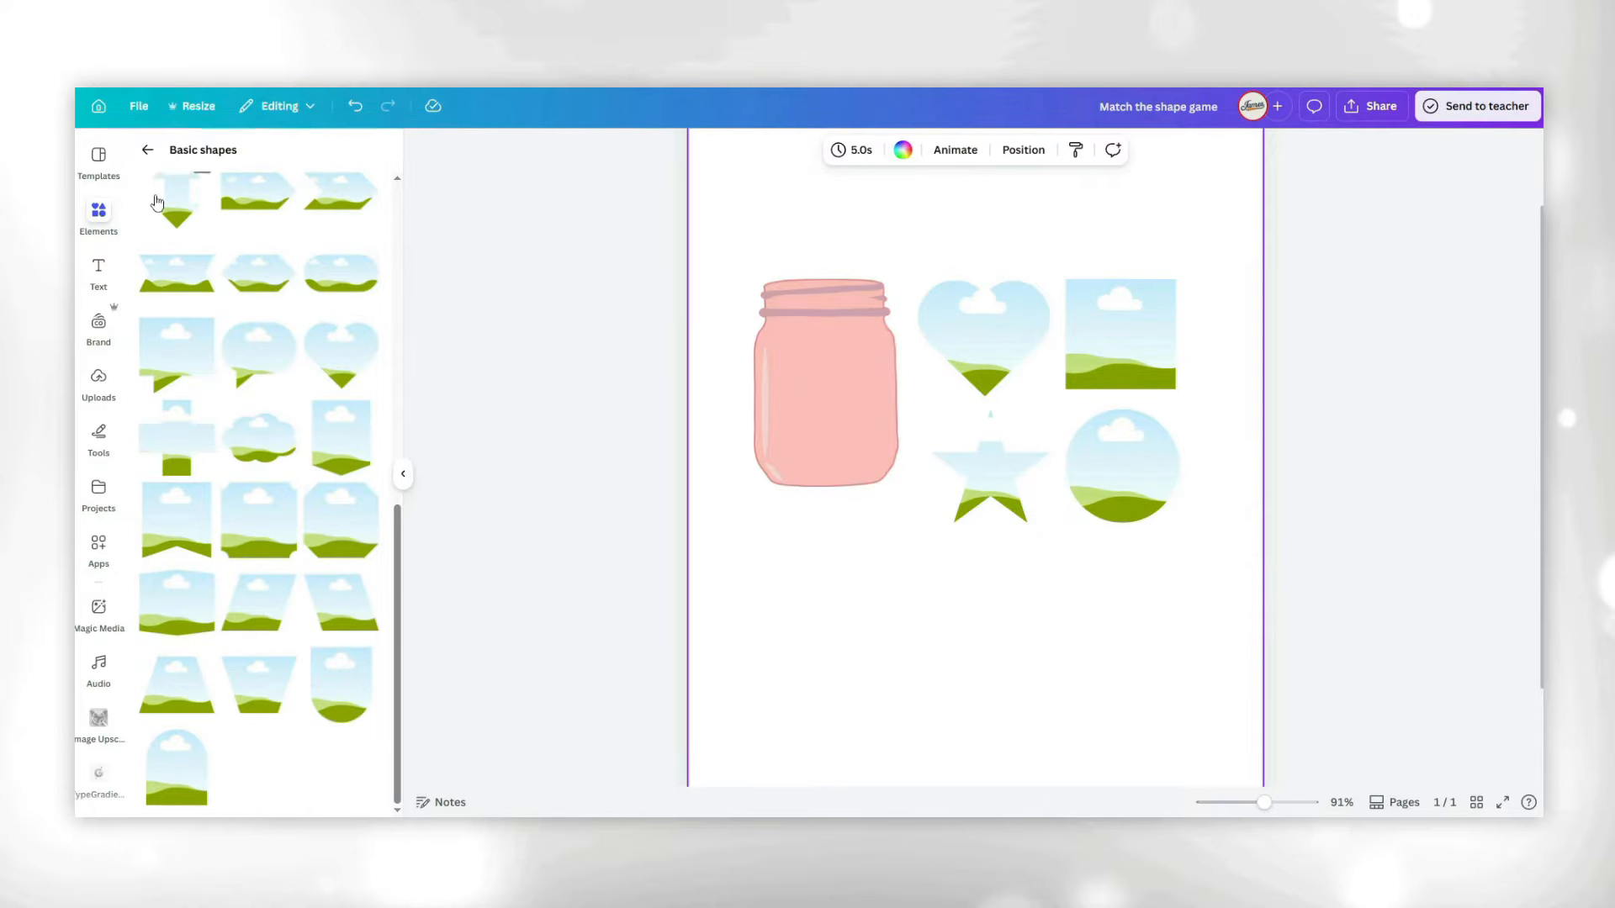
# Search the elements for cookie and list all of the photo results.
pyautogui.click(148, 153)
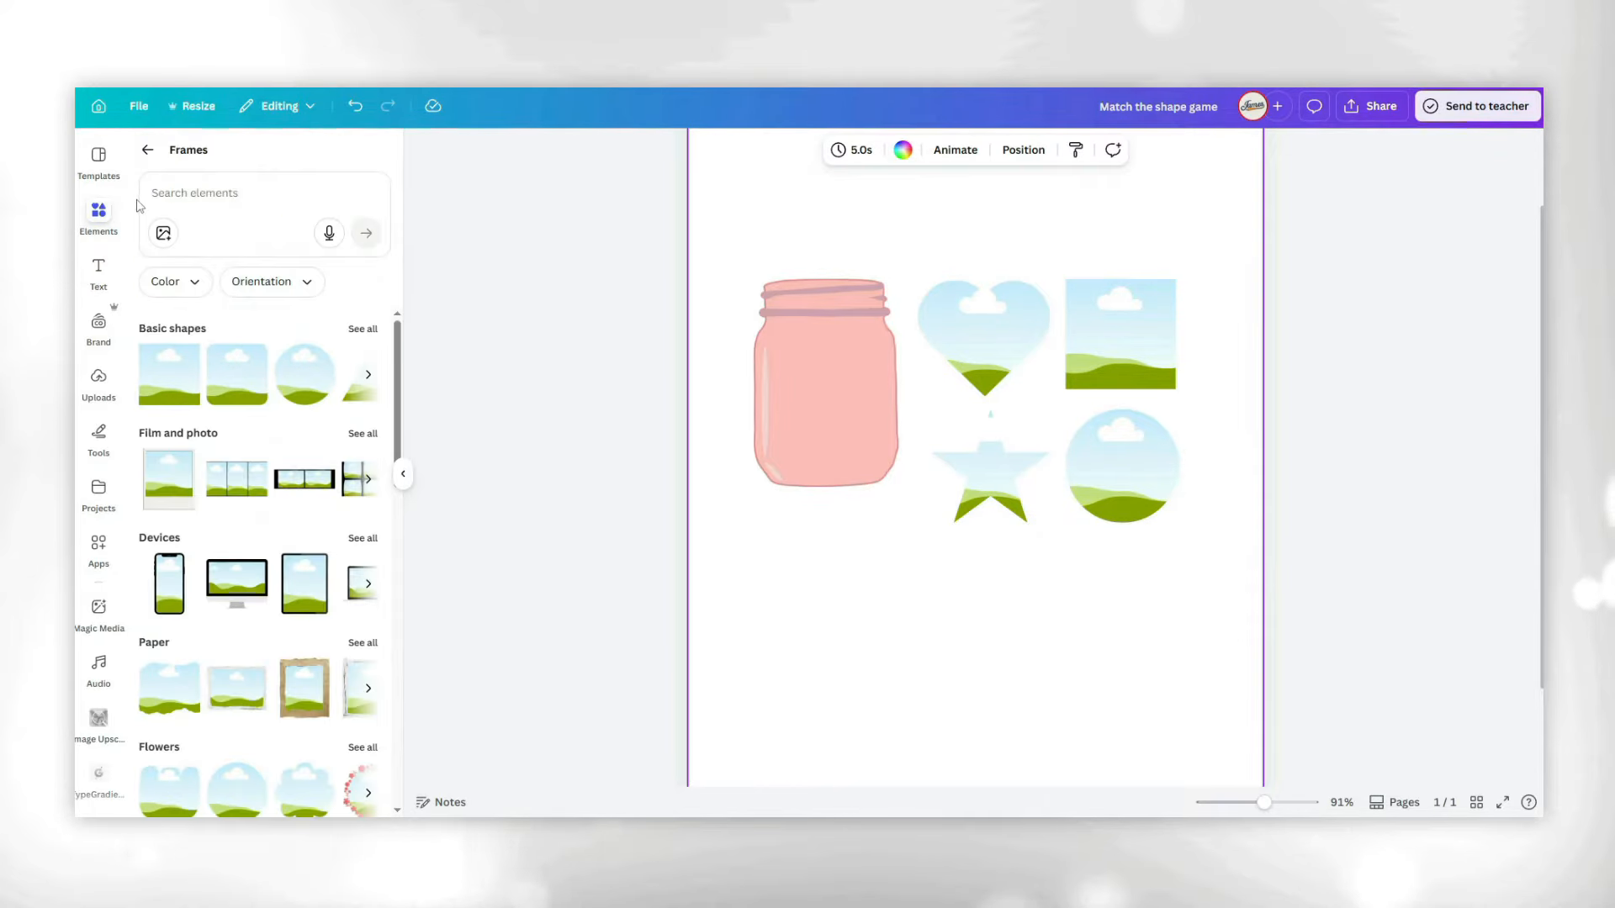
pyautogui.click(138, 153)
pyautogui.click(216, 166)
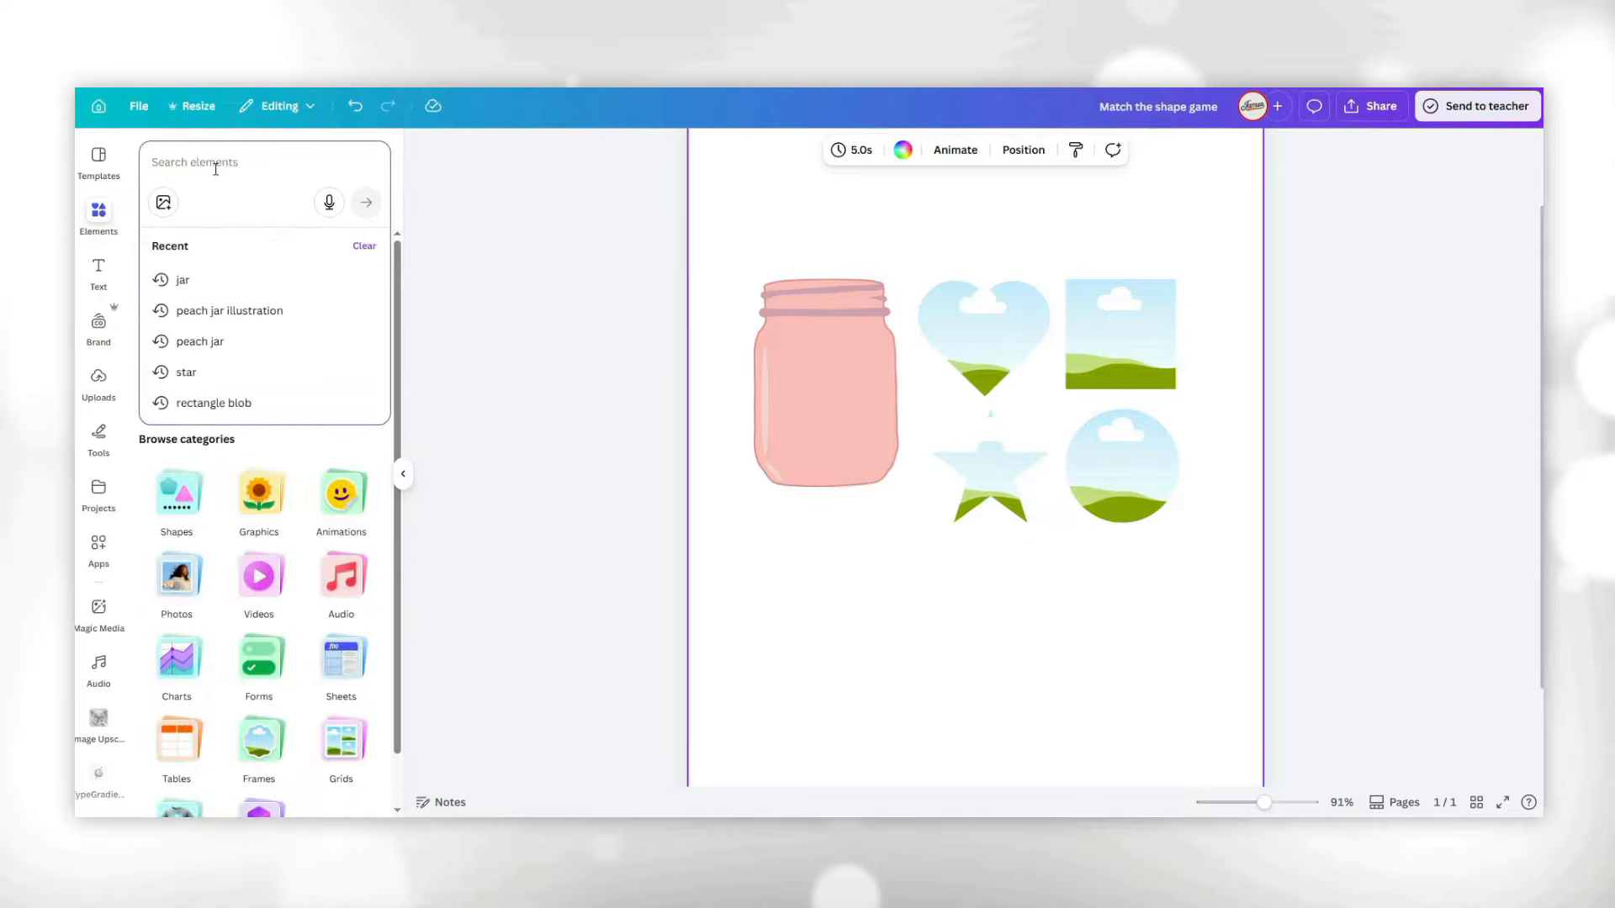
pyautogui.write('cookie')
pyautogui.press('Return')
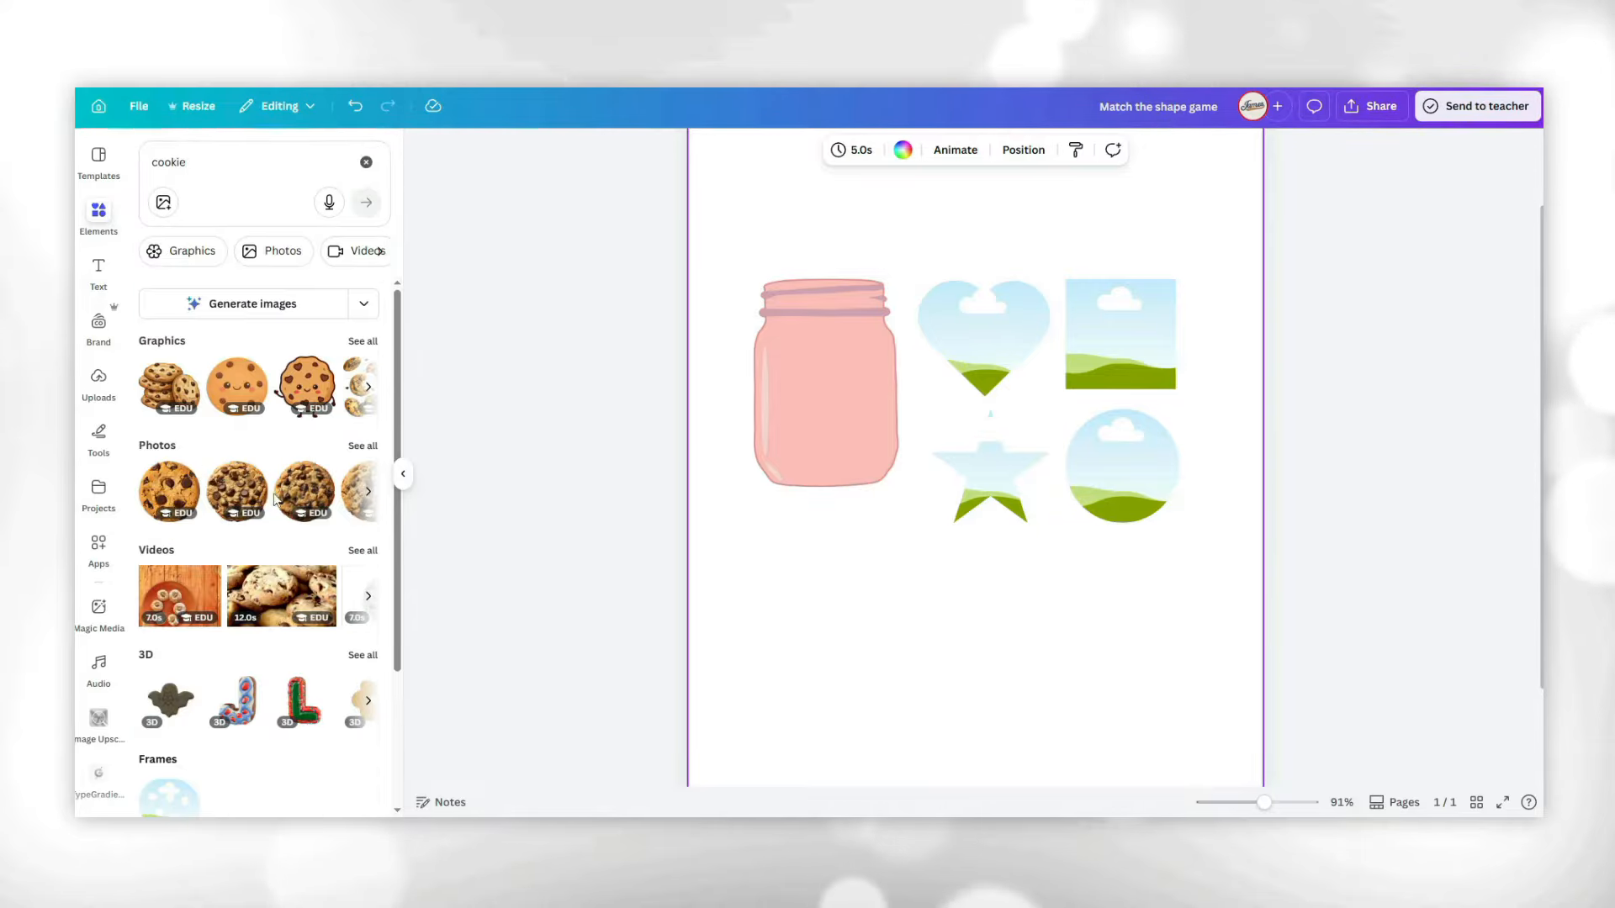
pyautogui.click(363, 445)
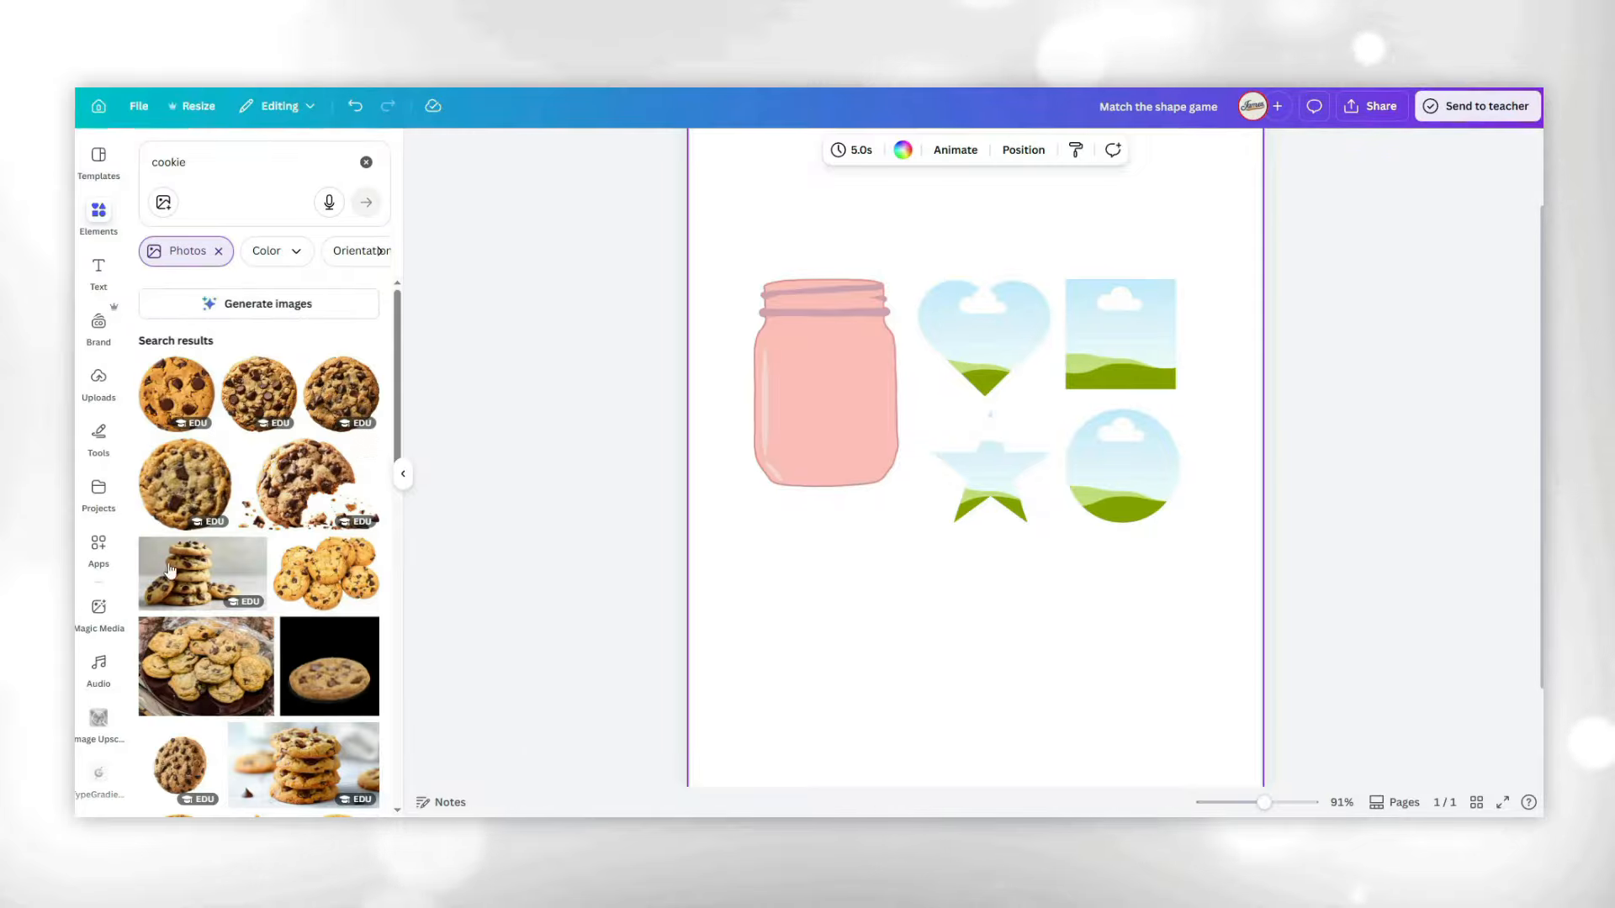
# Insert a chocolate chip cookie photo, shrink it, and fit it inside the star frame.
pyautogui.click(313, 407)
pyautogui.moveTo(1211, 307); pyautogui.dragTo(930, 548)
pyautogui.moveTo(839, 634); pyautogui.dragTo(795, 639)
pyautogui.doubleClick(1003, 473)
pyautogui.click(1092, 584)
# Copy the star cookie below the jar and detach the photo from the copy's frame.
pyautogui.click(995, 470)
pyautogui.rightClick(832, 589)
pyautogui.click(911, 737)
# Fit the cookie photo inside the heart frame and detach the photo from a copy of that heart.
pyautogui.doubleClick(1026, 377)
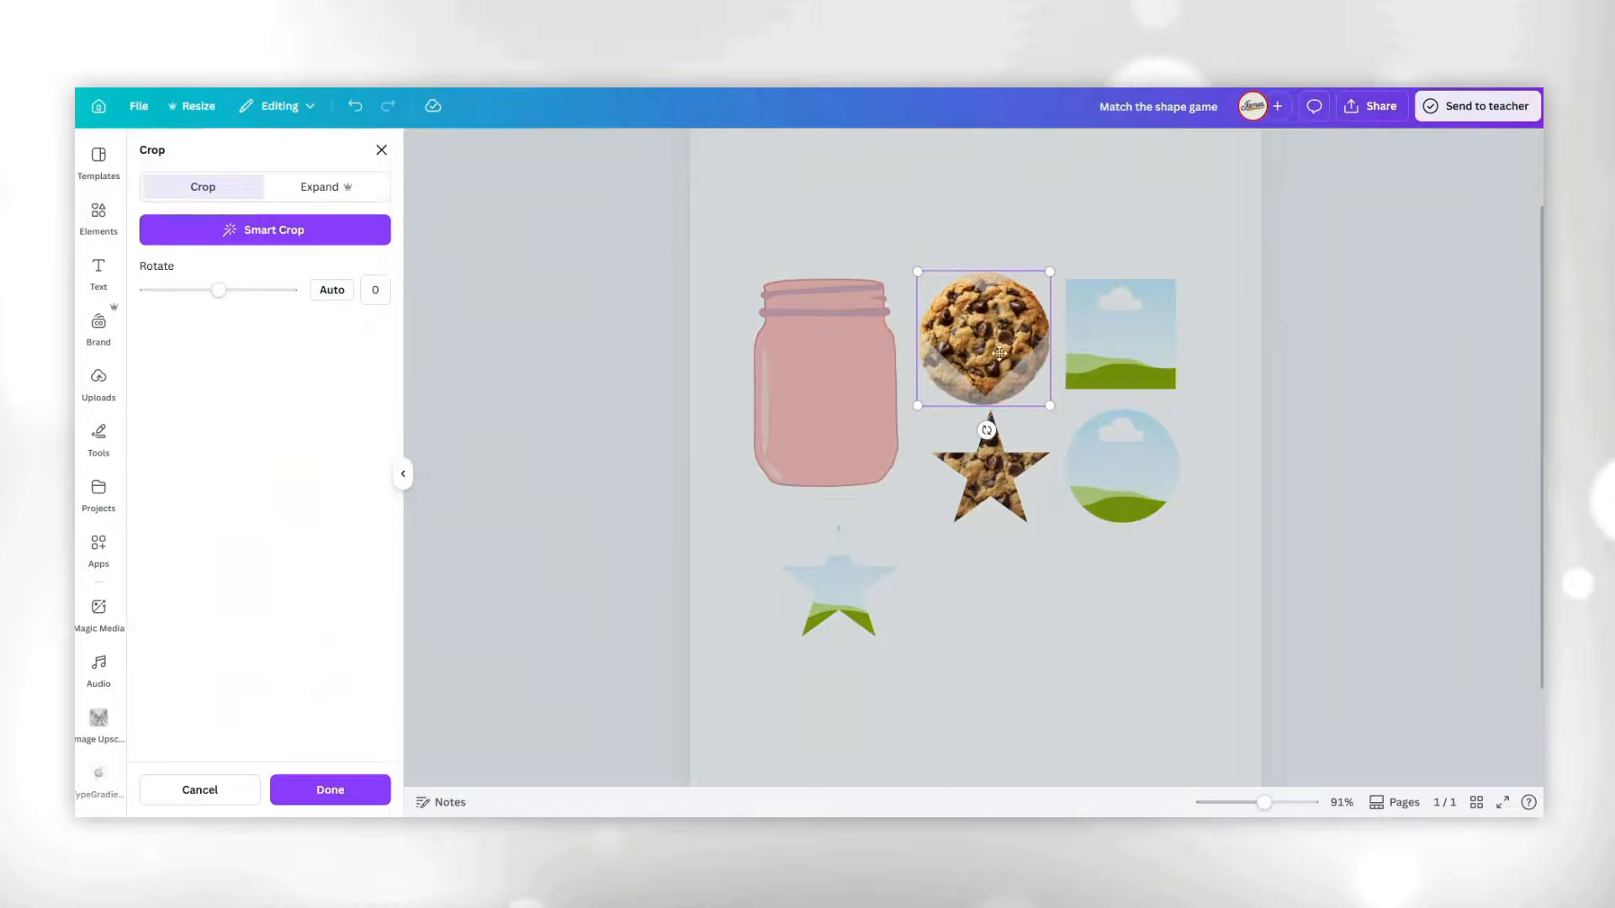
pyautogui.press('Escape')
pyautogui.rightClick(1005, 366)
pyautogui.click(1081, 735)
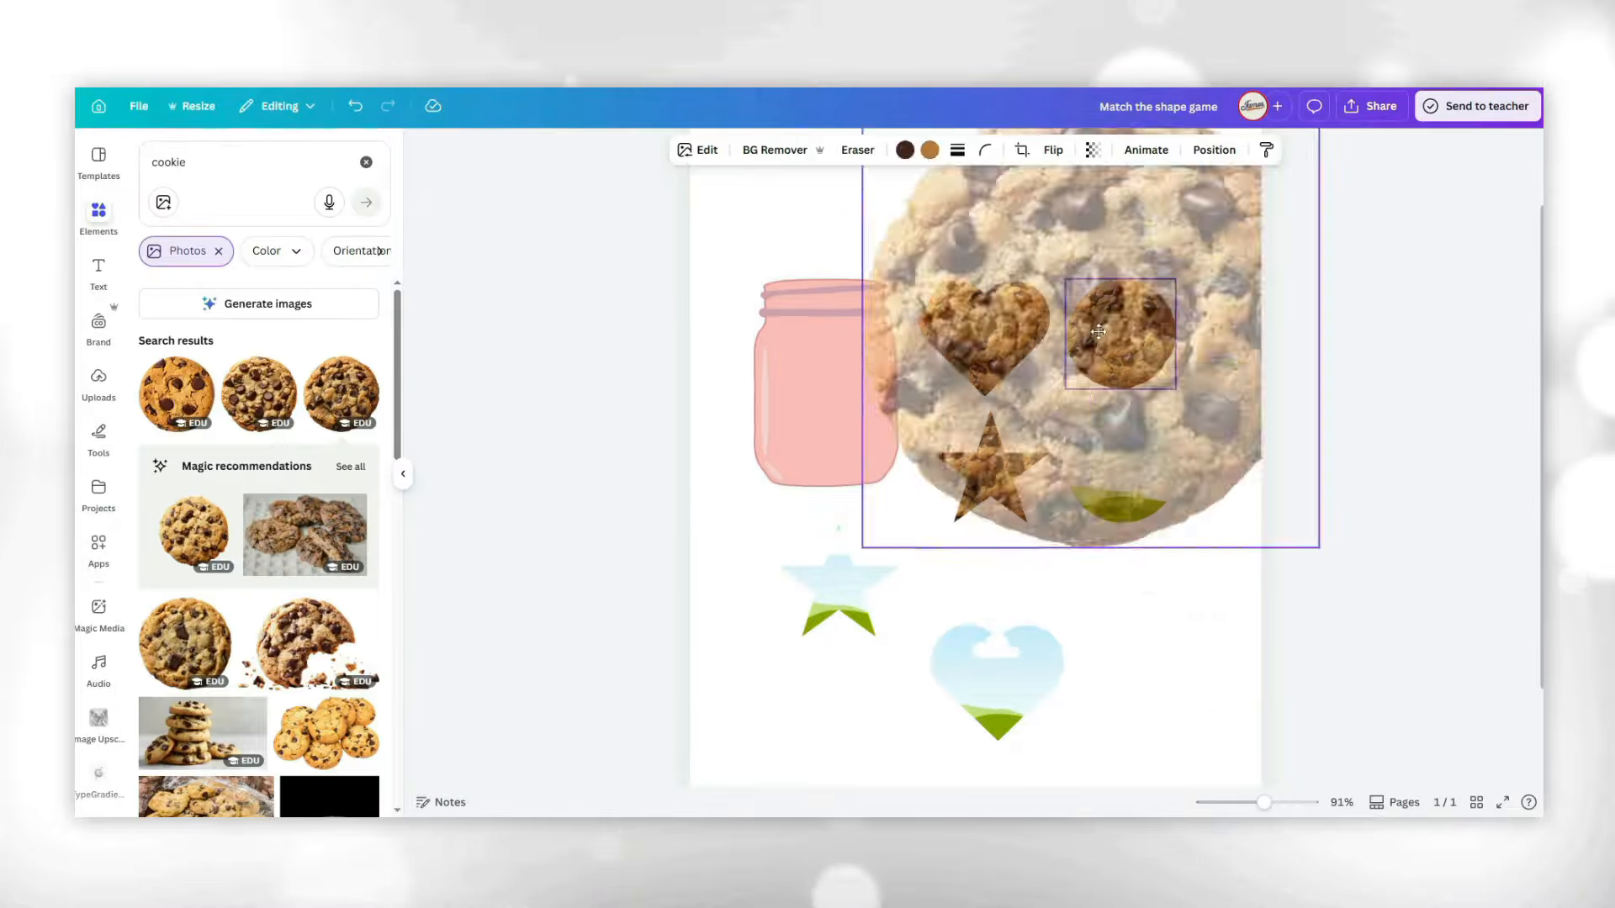
# Fill the square frame with the cookie photo, enlarge it in the crop, and detach the photo from a copy of the square.
pyautogui.moveTo(1084, 361); pyautogui.dragTo(1117, 342)
pyautogui.doubleClick(1115, 340)
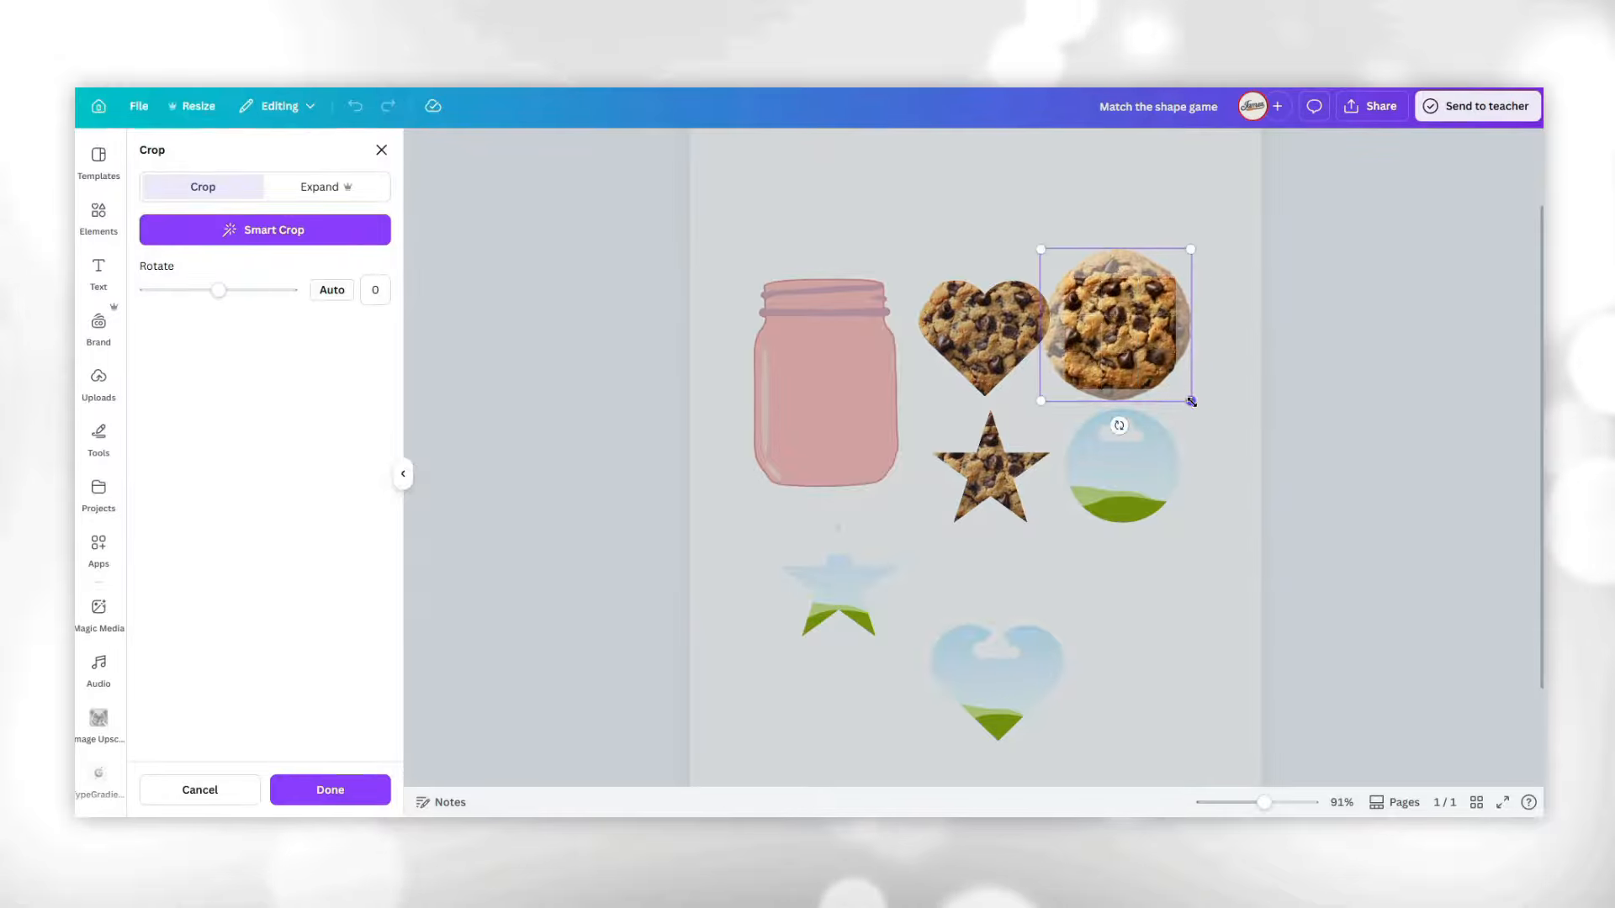
pyautogui.click(1179, 583)
pyautogui.rightClick(1142, 635)
pyautogui.click(1211, 738)
# Fill the circle frame with the cookie photo, then shrink all four cookie shapes together and shift them to the right.
pyautogui.moveTo(1136, 639); pyautogui.dragTo(1152, 464)
pyautogui.moveTo(1219, 320); pyautogui.dragTo(908, 538)
pyautogui.moveTo(1180, 276); pyautogui.dragTo(1188, 349)
pyautogui.click(913, 552)
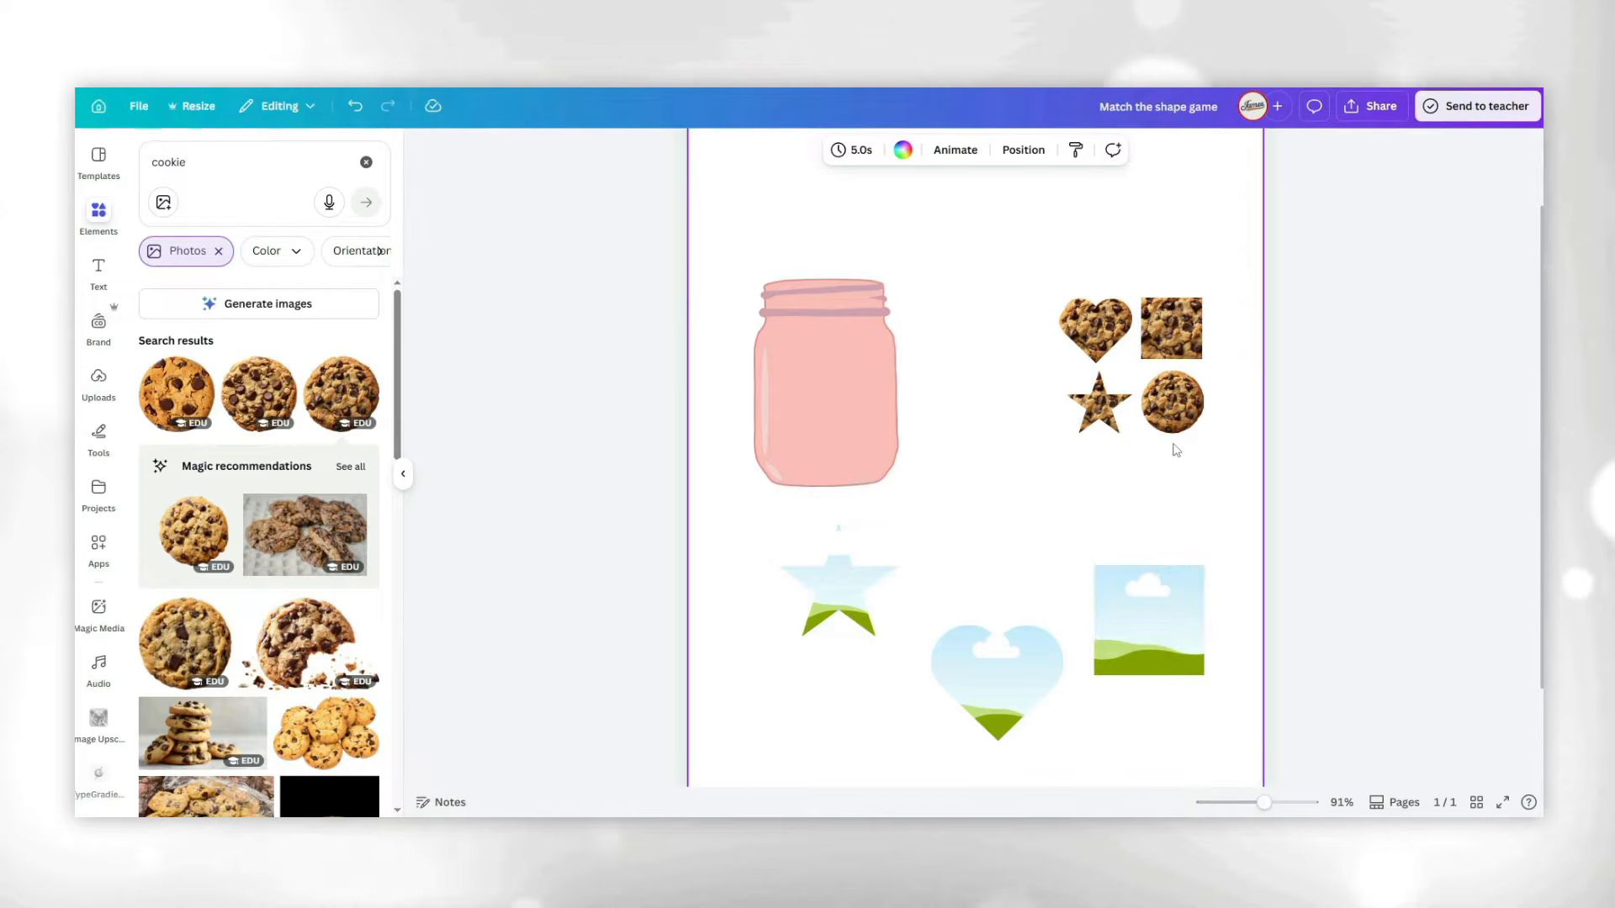
# Make an empty circle frame from a copy of the round cookie by detaching and deleting its photo.
pyautogui.moveTo(1192, 420); pyautogui.dragTo(1040, 506)
pyautogui.rightClick(1040, 506)
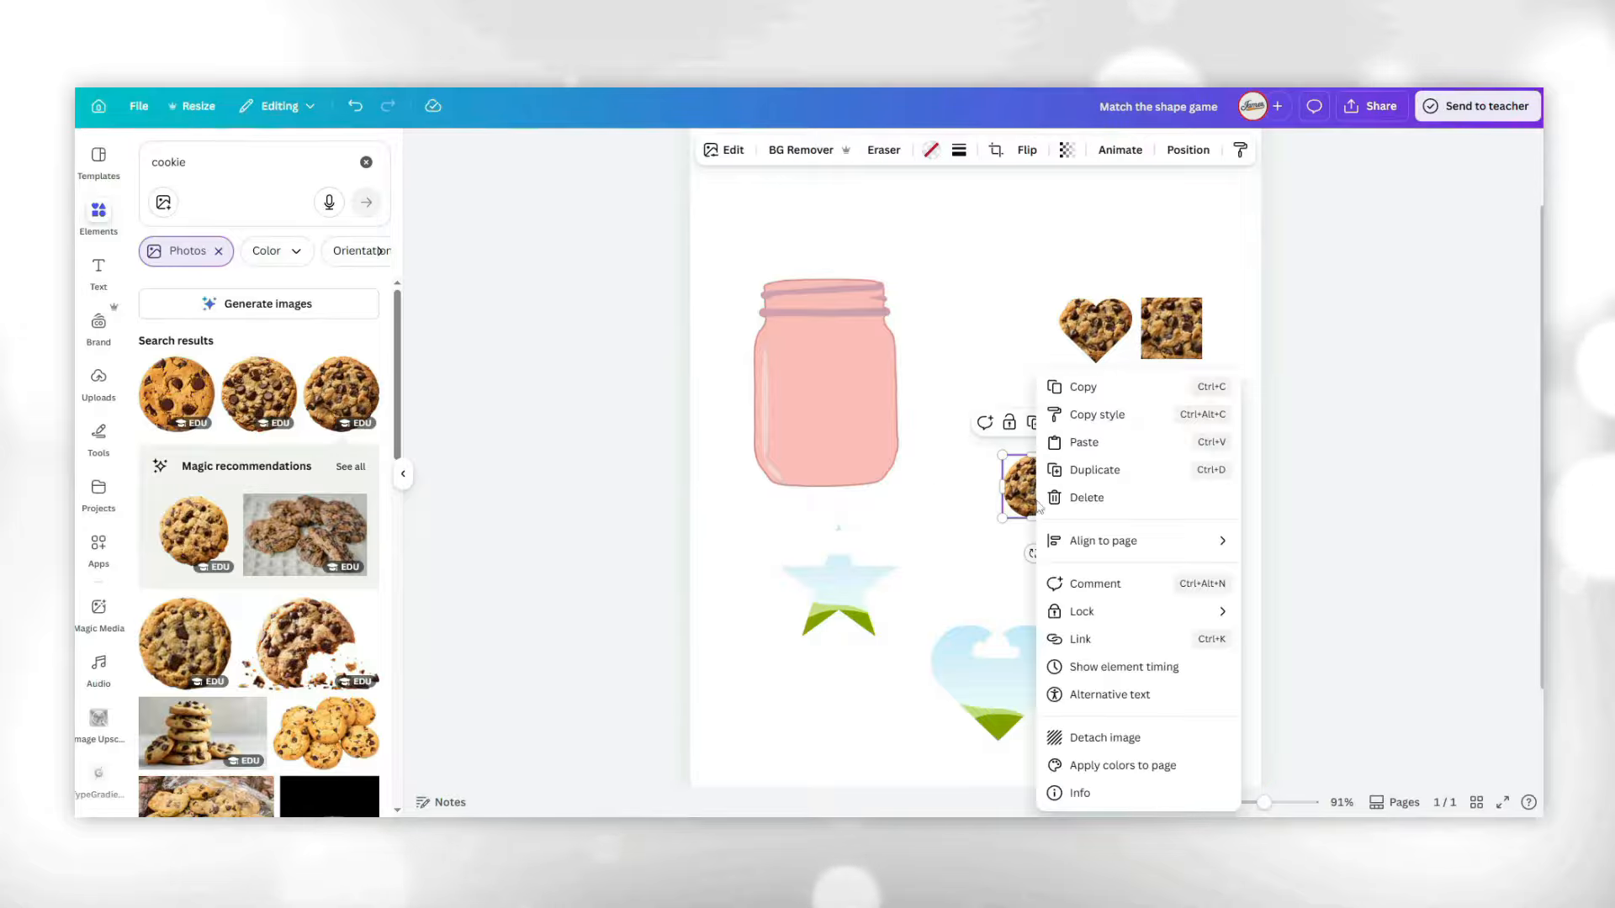
pyautogui.click(1093, 738)
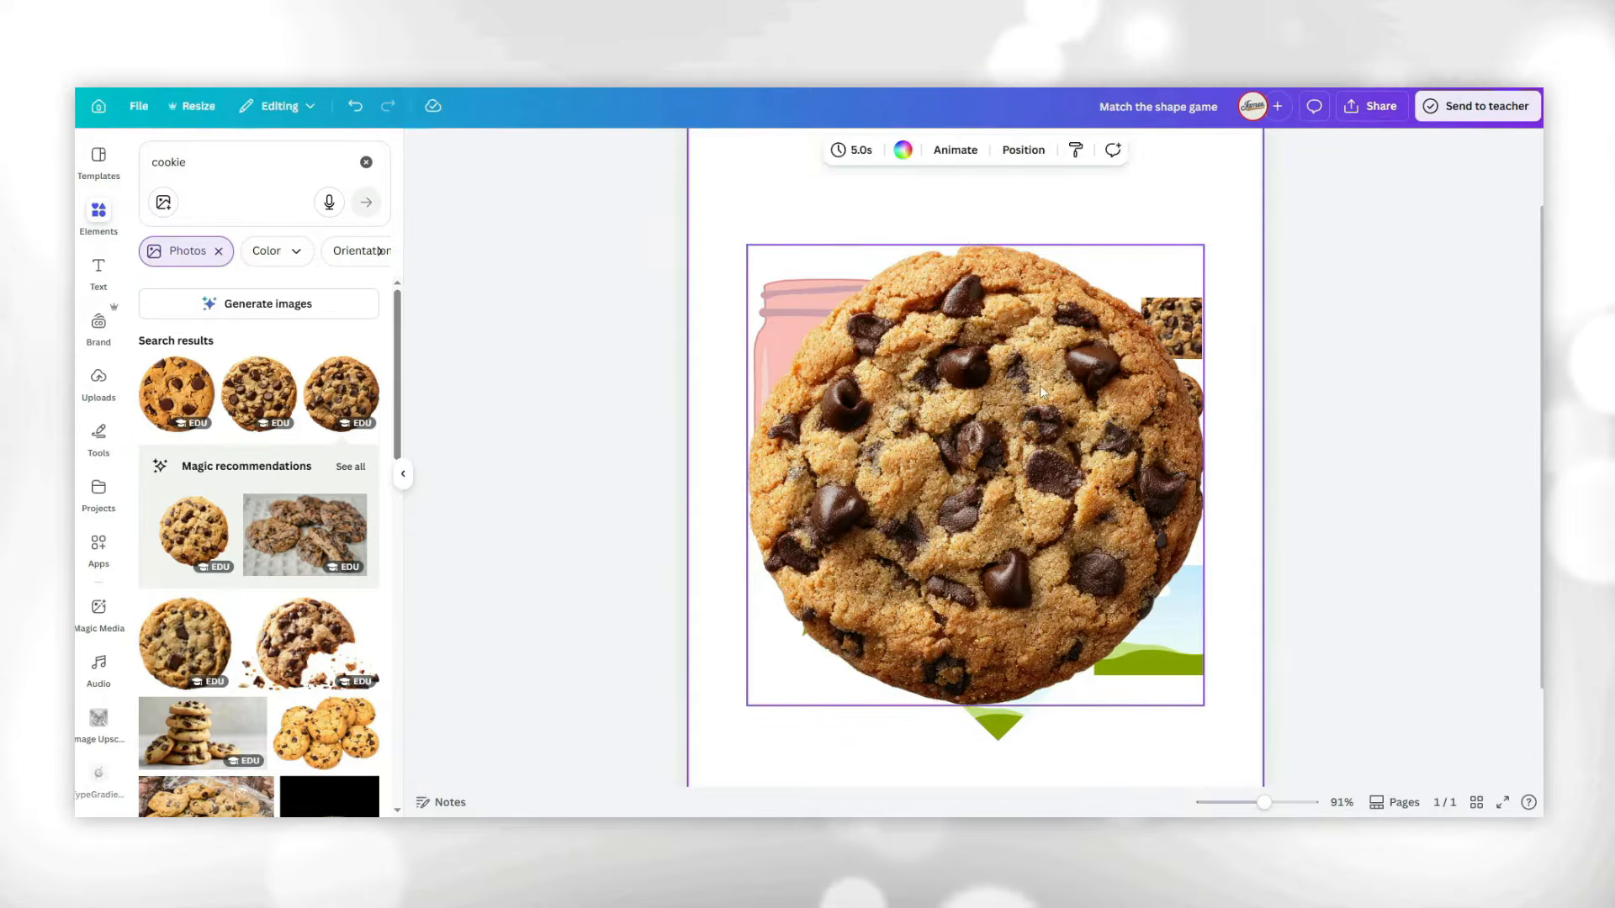
pyautogui.press('Delete')
pyautogui.click(1049, 502)
# Place the empty circle frame inside the jar and duplicate it into a two-by-two grid of circles.
pyautogui.moveTo(1037, 494); pyautogui.dragTo(820, 378)
pyautogui.scroll(5, 782, 357)
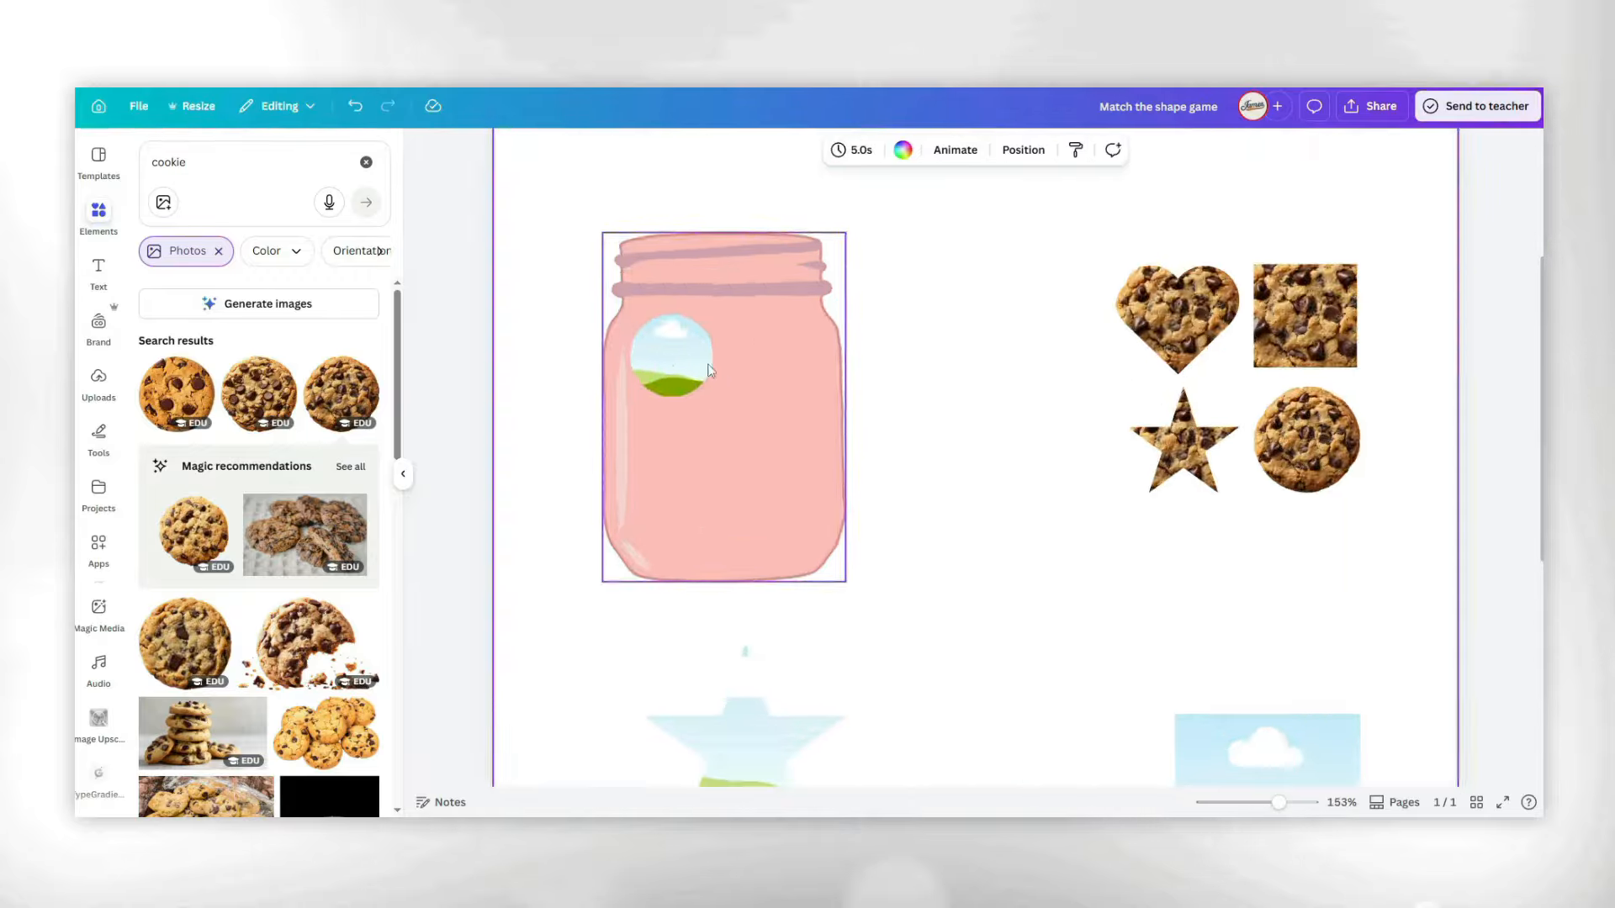
pyautogui.keyDown('alt'); pyautogui.moveTo(679, 380); pyautogui.dragTo(779, 380); pyautogui.keyUp('alt')
pyautogui.keyDown('shift'); pyautogui.click(703, 367); pyautogui.keyUp('shift')
pyautogui.keyDown('alt'); pyautogui.moveTo(703, 366); pyautogui.dragTo(702, 472); pyautogui.keyUp('alt')
pyautogui.click(974, 461)
pyautogui.scroll(-3, 974, 461)
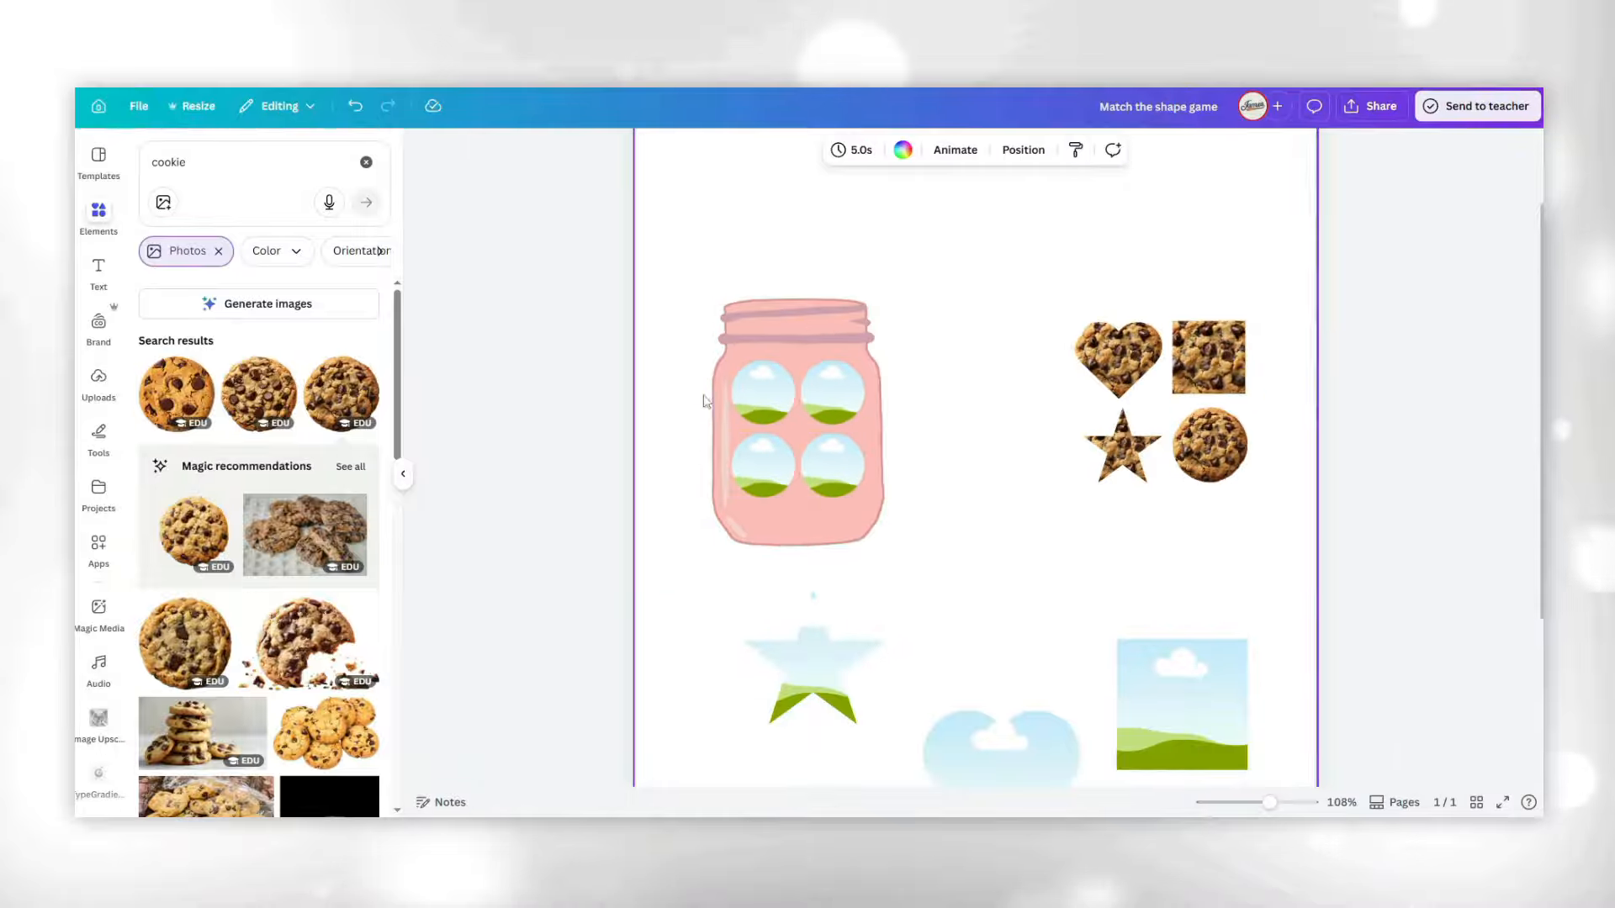
# Colour all four circle frames inside the jar white.
pyautogui.click(768, 400)
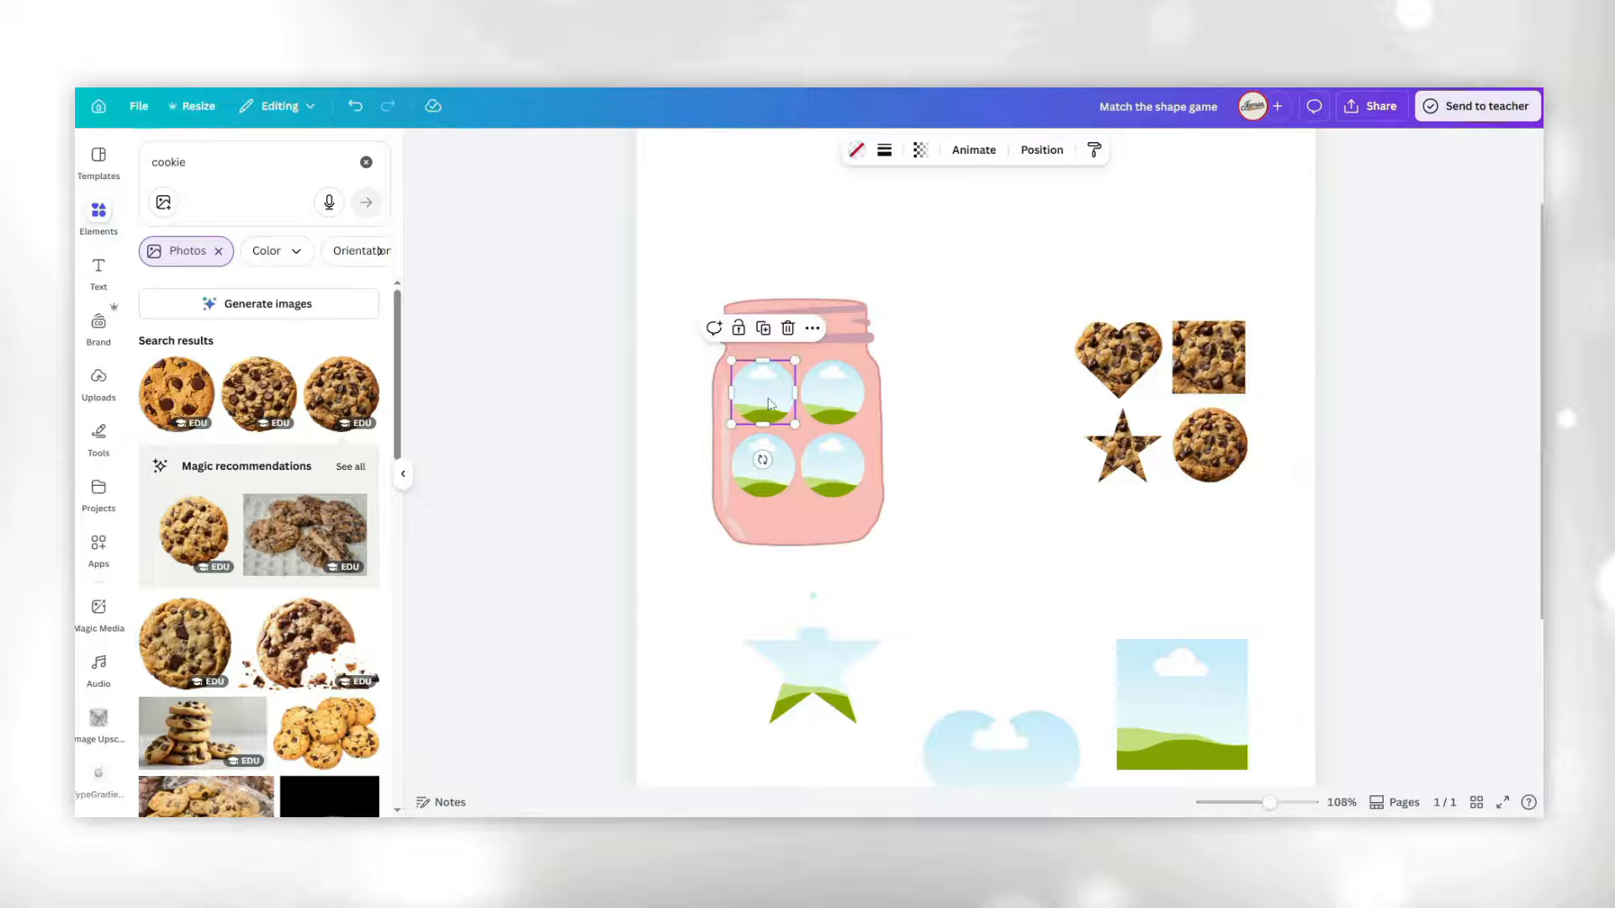
pyautogui.click(815, 398)
pyautogui.click(762, 464)
pyautogui.click(856, 150)
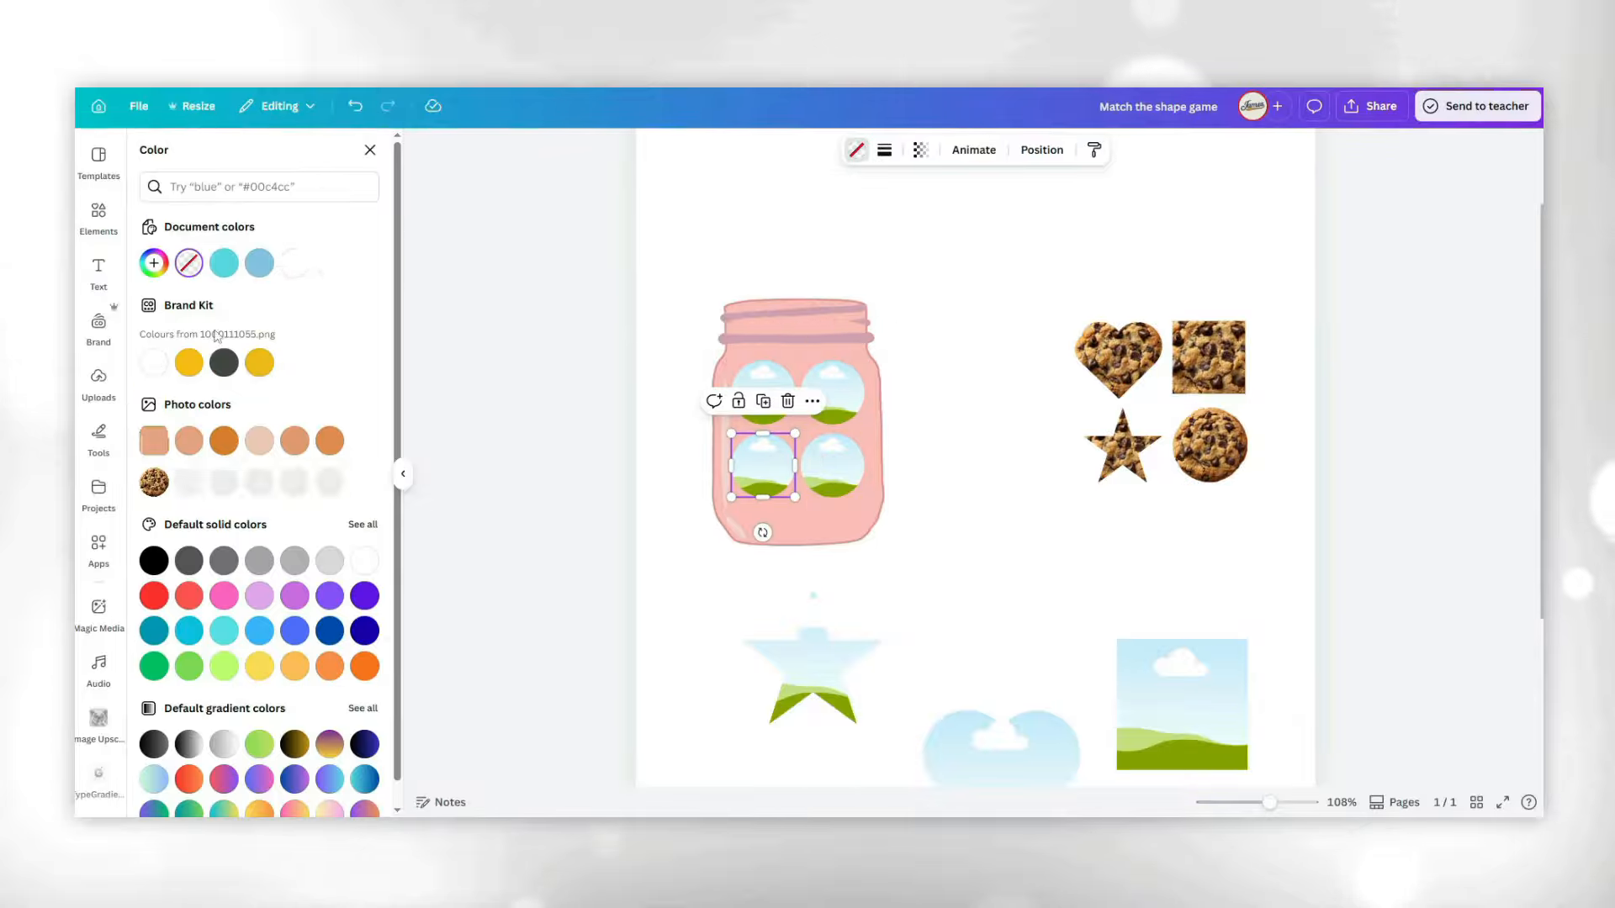
pyautogui.hotkey('ctrl', 'z')
pyautogui.hotkey('ctrl', 'z')
pyautogui.hotkey('ctrl', 'z')
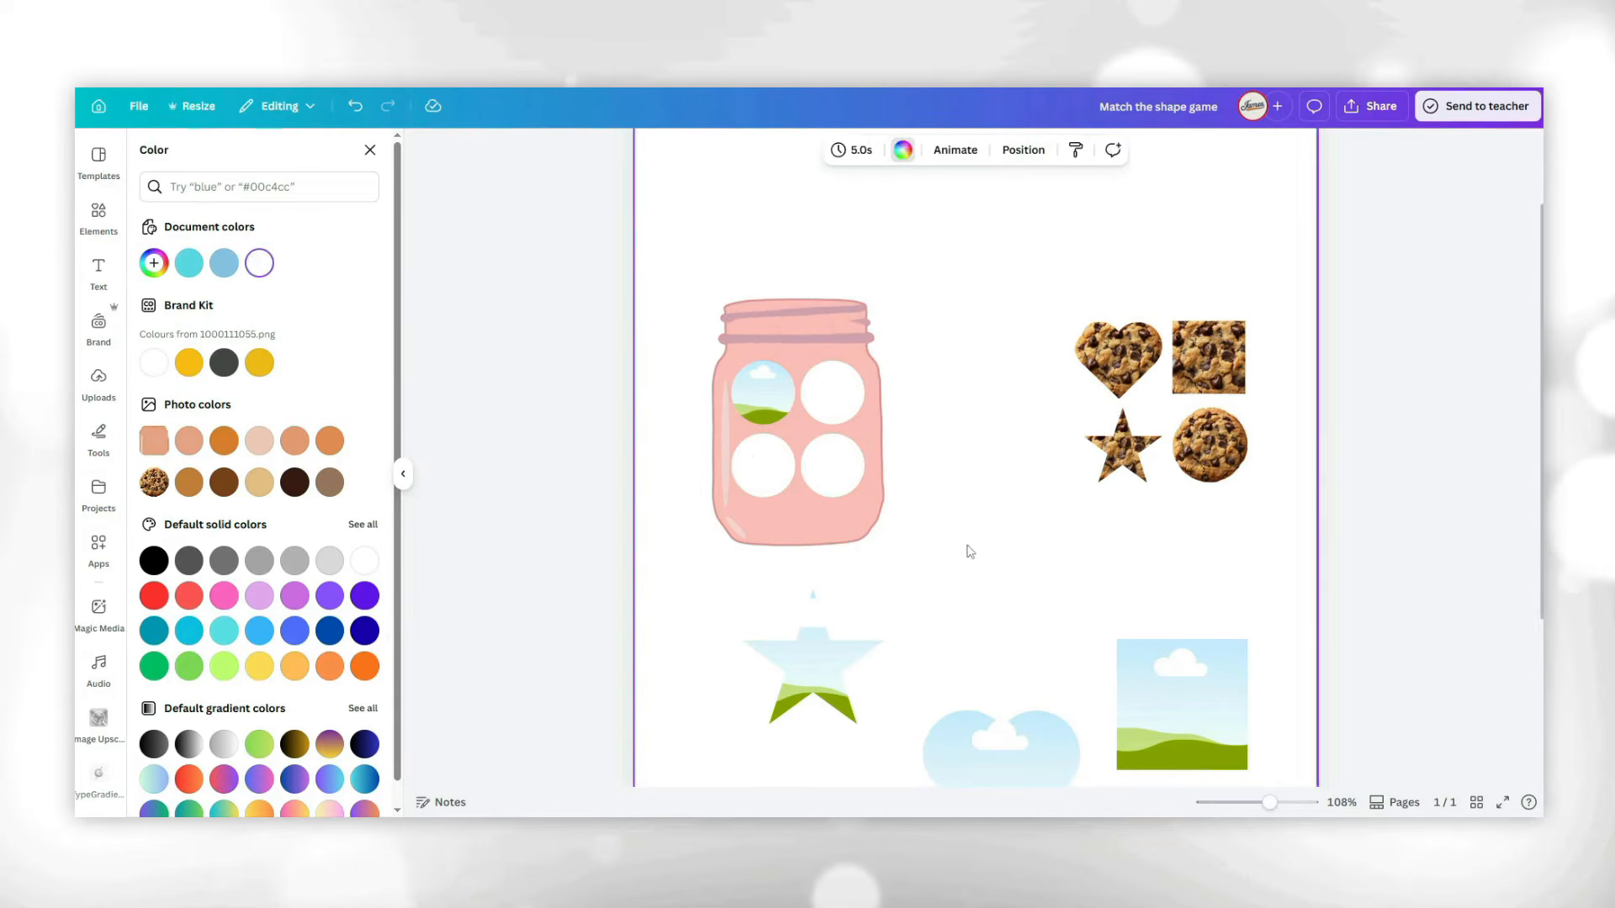
pyautogui.hotkey('ctrl', 'z')
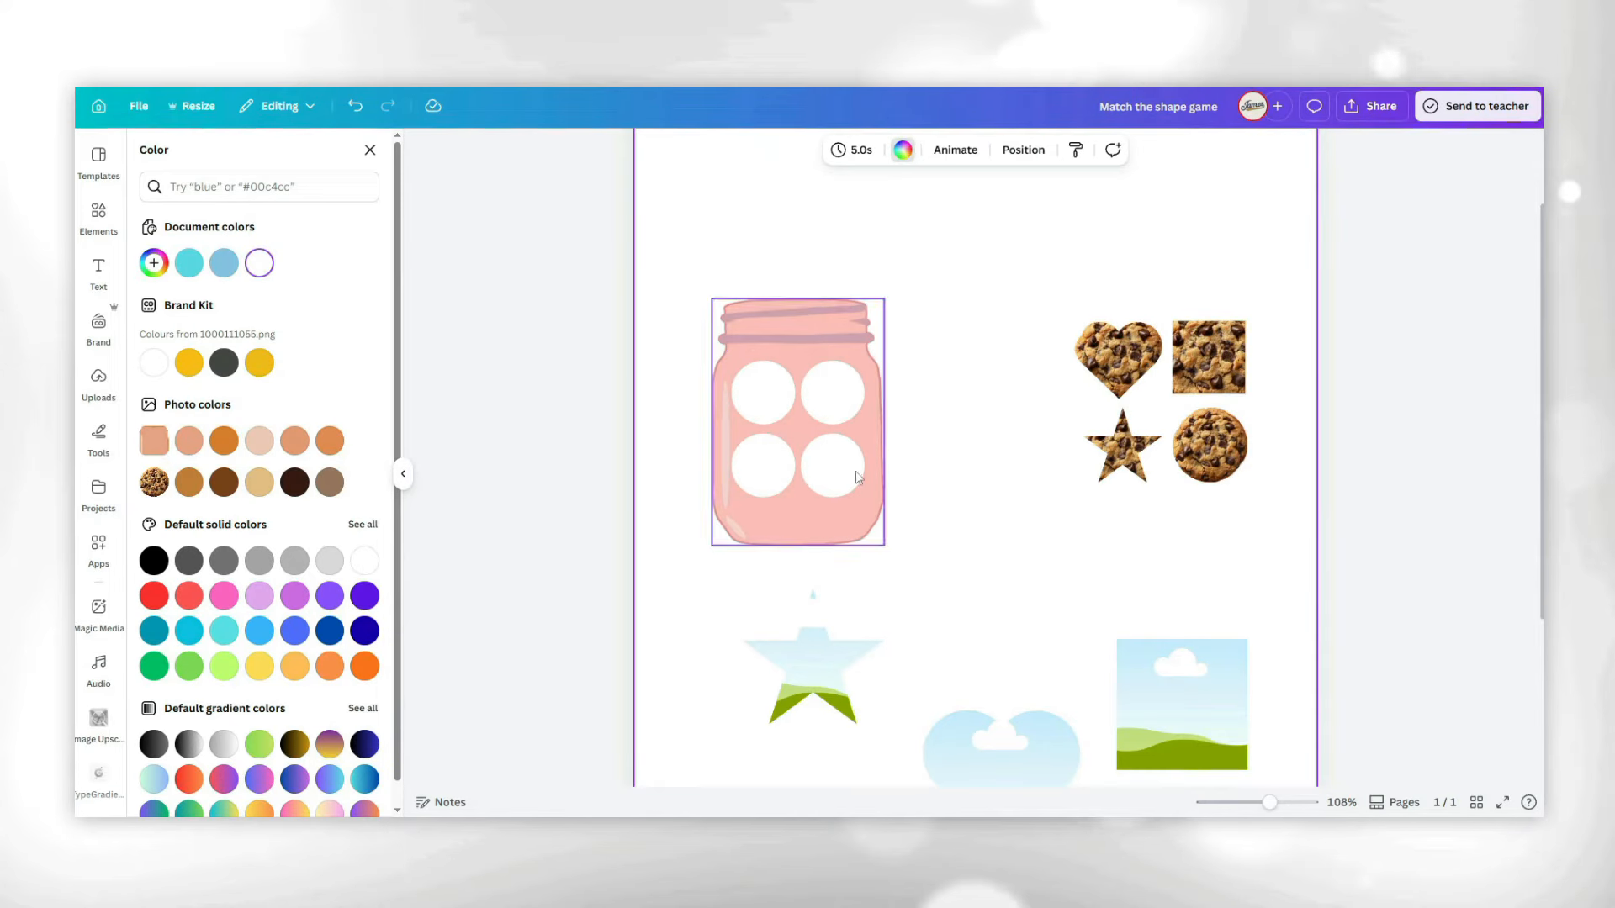
# Add a small grey circle shape and copy it to the centre of each white circle in the jar.
pyautogui.click(98, 217)
pyautogui.write('corcle')
pyautogui.press('Return')
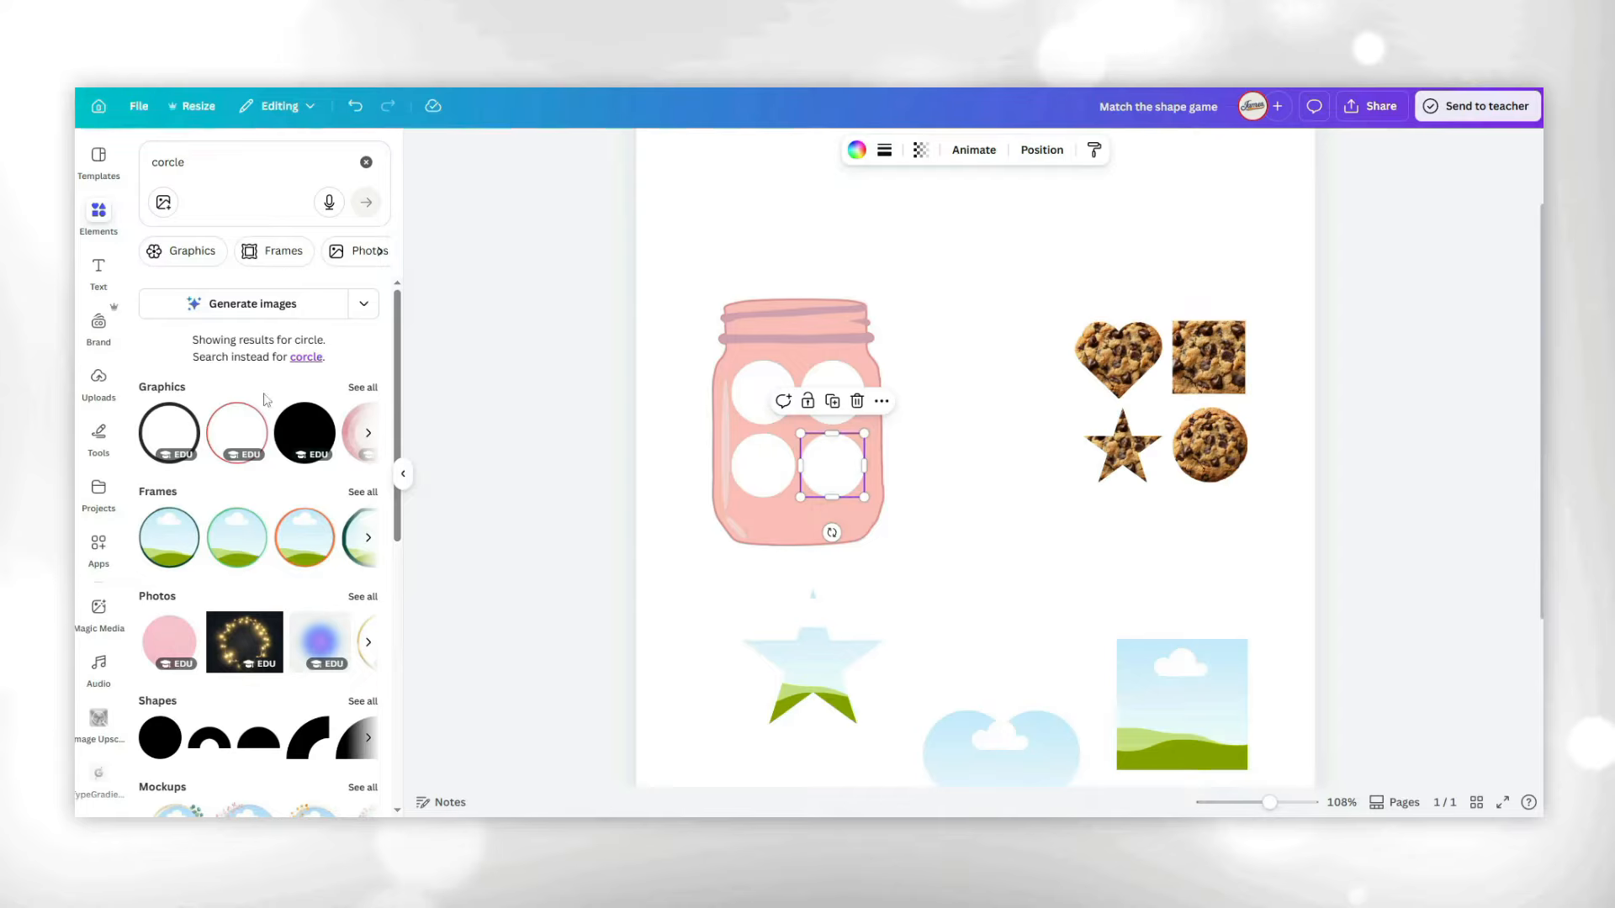
pyautogui.click(160, 660)
pyautogui.moveTo(1077, 633); pyautogui.dragTo(749, 353)
pyautogui.scroll(5, 890, 473)
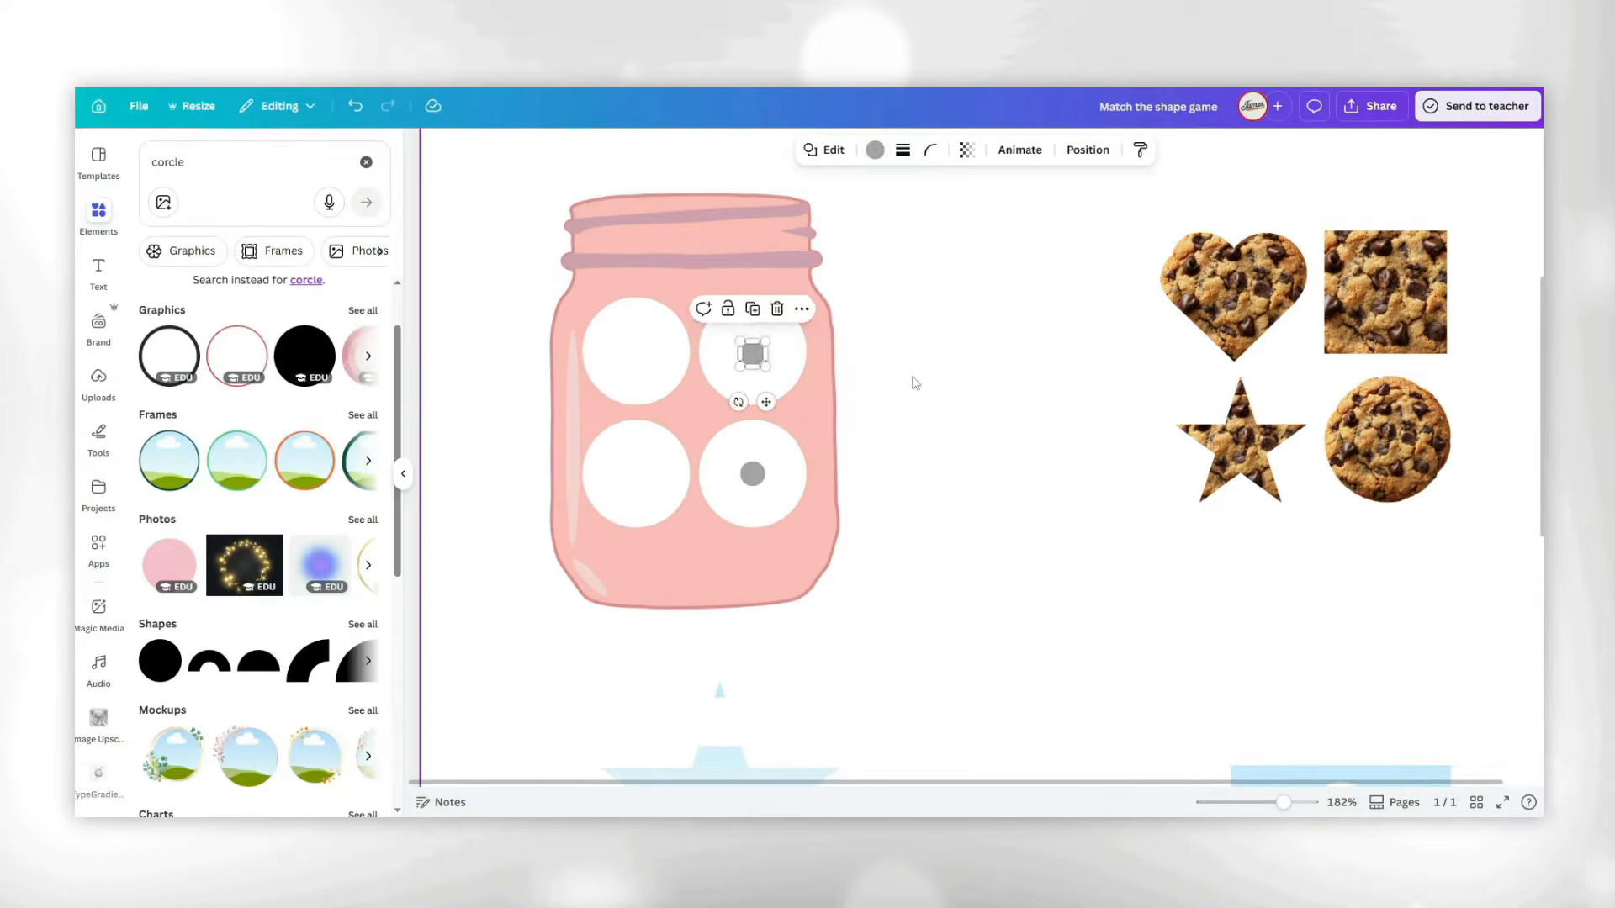
pyautogui.moveTo(638, 357); pyautogui.dragTo(636, 474)
pyautogui.click(883, 471)
pyautogui.scroll(-5, 883, 470)
pyautogui.scroll(4, 883, 471)
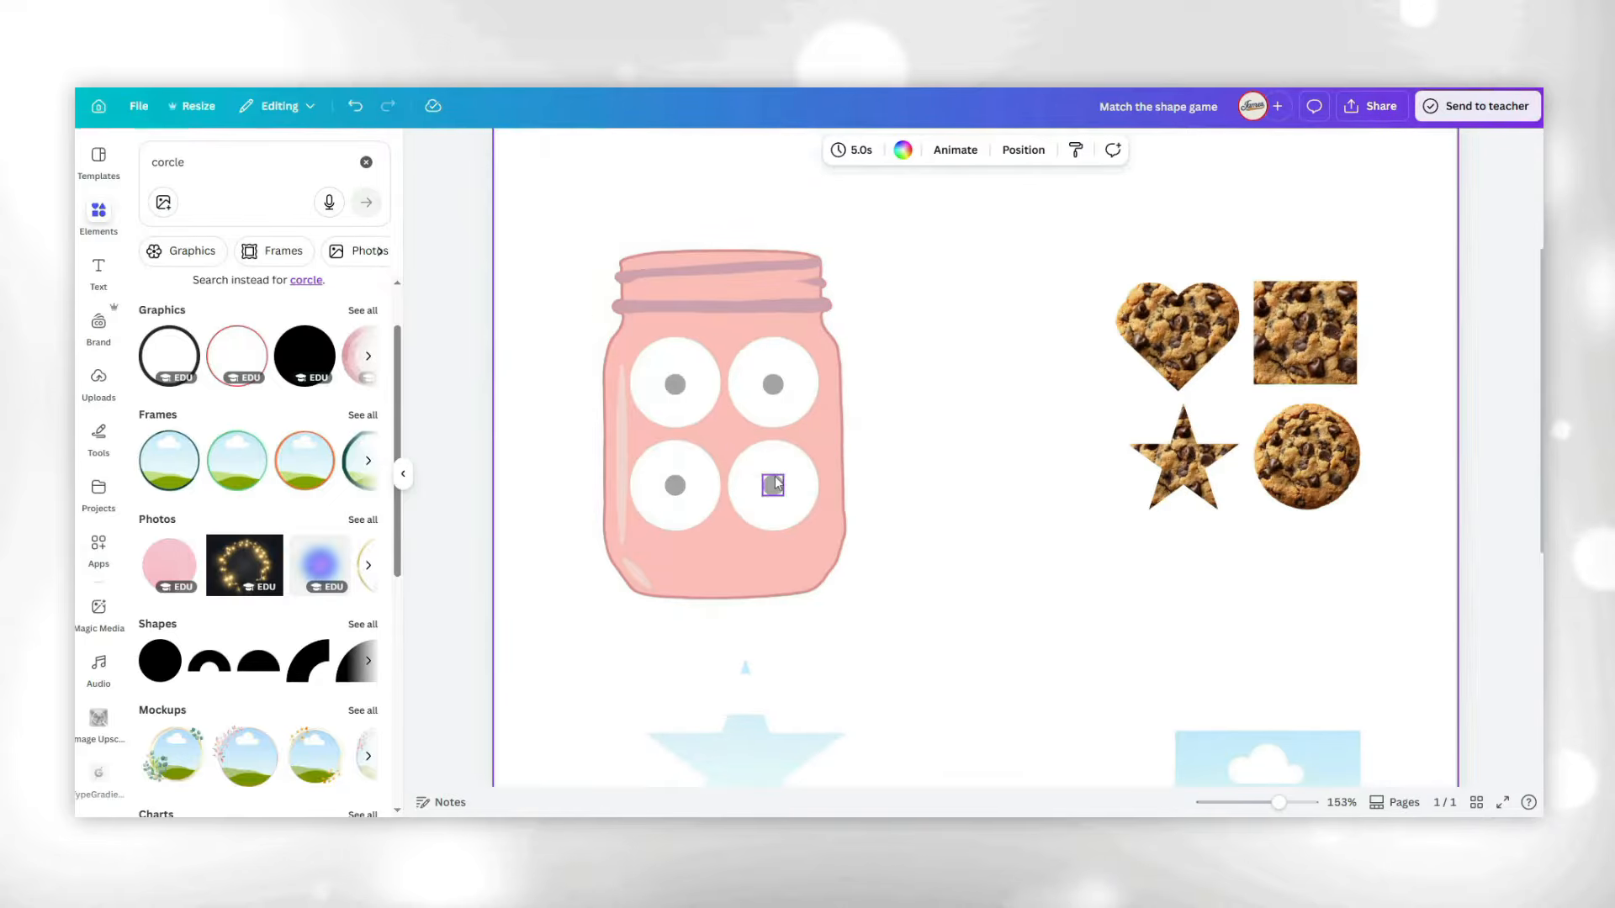
# Select the four small dots in the jar together and recolour them light grey.
pyautogui.click(772, 485)
pyautogui.keyDown('shift'); pyautogui.click(675, 485); pyautogui.keyUp('shift')
pyautogui.keyDown('shift'); pyautogui.click(677, 402); pyautogui.keyUp('shift')
pyautogui.keyDown('shift'); pyautogui.click(677, 402); pyautogui.keyUp('shift')
pyautogui.keyDown('shift'); pyautogui.click(675, 384); pyautogui.keyUp('shift')
pyautogui.keyDown('shift'); pyautogui.click(772, 384); pyautogui.keyUp('shift')
pyautogui.click(876, 150)
pyautogui.click(880, 512)
pyautogui.scroll(-5, 880, 512)
# Duplicate the jar with its dotted circles beside the original and move the four cookie shapes below the jars.
pyautogui.moveTo(953, 547); pyautogui.dragTo(790, 346)
pyautogui.click(1189, 508)
pyautogui.moveTo(1189, 508); pyautogui.dragTo(1045, 353)
pyautogui.moveTo(1092, 410); pyautogui.dragTo(1134, 483)
pyautogui.moveTo(954, 558); pyautogui.dragTo(728, 335)
pyautogui.keyDown('alt'); pyautogui.moveTo(845, 428); pyautogui.dragTo(999, 428); pyautogui.keyUp('alt')
pyautogui.moveTo(1047, 568); pyautogui.dragTo(820, 395)
pyautogui.moveTo(831, 408); pyautogui.dragTo(859, 349)
pyautogui.moveTo(1282, 571); pyautogui.dragTo(1094, 439)
pyautogui.moveTo(1161, 496); pyautogui.dragTo(861, 681)
pyautogui.click(1045, 527)
# Clear the round shapes out of the second jar.
pyautogui.scroll(3, 1013, 407)
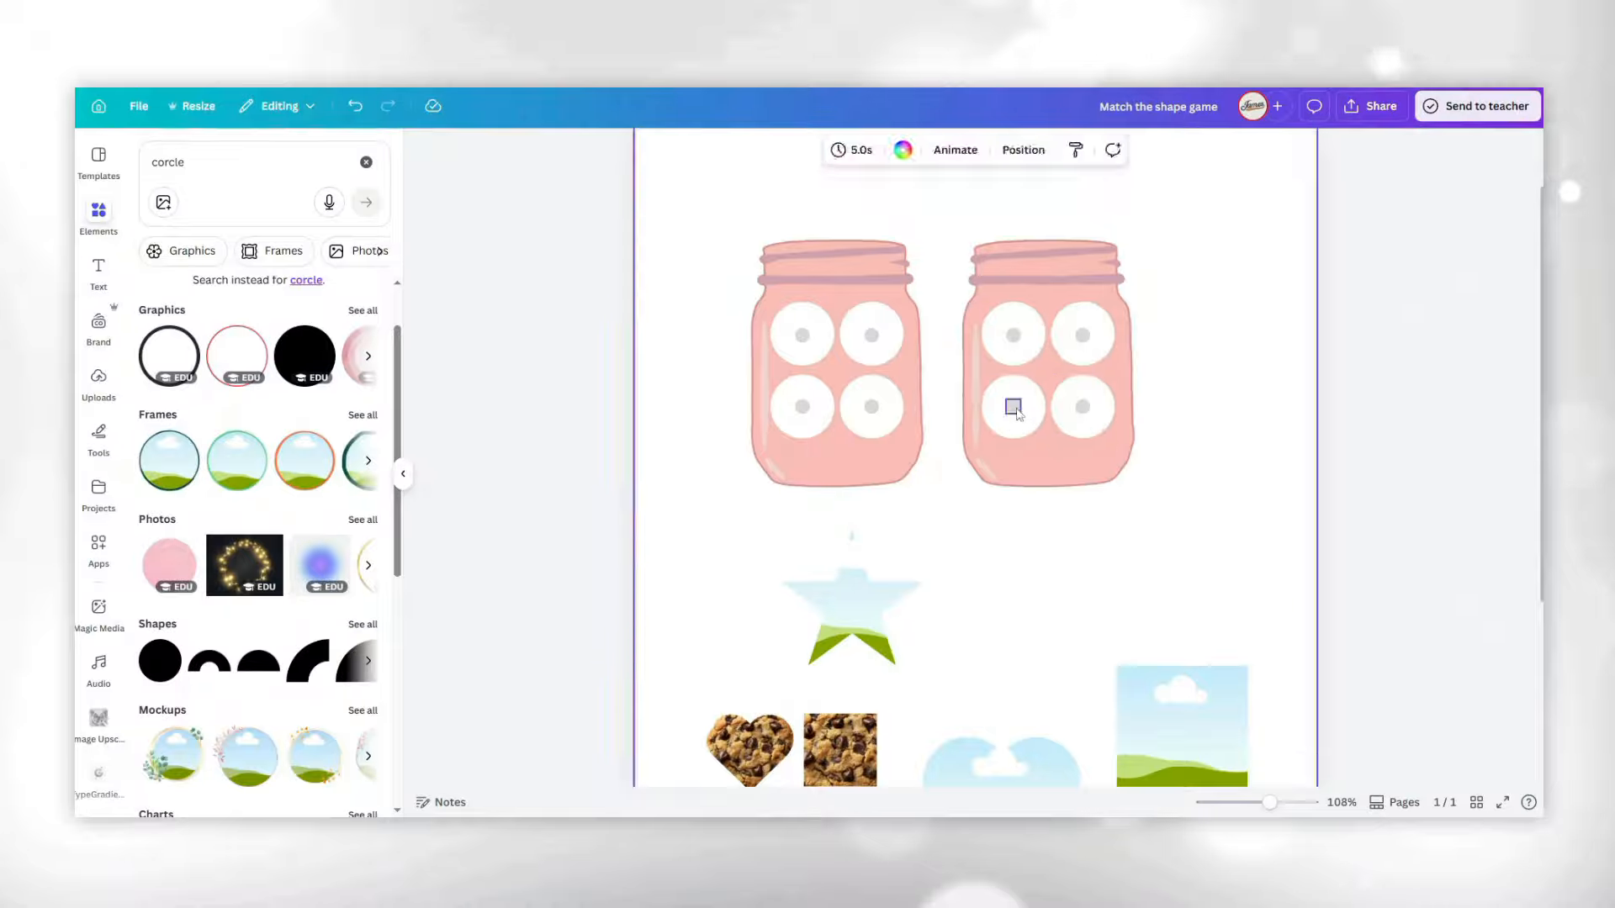
pyautogui.click(1012, 407)
pyautogui.press('Delete')
pyautogui.click(1082, 336)
pyautogui.keyDown('shift'); pyautogui.click(1013, 335); pyautogui.keyUp('shift')
pyautogui.press('Delete')
# Place the square frame in the second jar, shrink it, duplicate it into a two-by-two grid, and colour the squares white.
pyautogui.moveTo(1193, 713); pyautogui.dragTo(1060, 356)
pyautogui.moveTo(1112, 442); pyautogui.dragTo(1042, 366)
pyautogui.keyDown('alt'); pyautogui.moveTo(1023, 354); pyautogui.dragTo(1088, 354); pyautogui.keyUp('alt')
pyautogui.moveTo(1107, 367); pyautogui.dragTo(1078, 408)
pyautogui.moveTo(1169, 458); pyautogui.dragTo(993, 319)
pyautogui.click(842, 150)
pyautogui.click(154, 397)
# Copy the small grey dot onto each of the four white squares in the second jar.
pyautogui.click(698, 406)
pyautogui.keyDown('alt'); pyautogui.moveTo(1016, 407); pyautogui.dragTo(1083, 407); pyautogui.keyUp('alt')
pyautogui.keyDown('alt'); pyautogui.moveTo(1082, 407); pyautogui.dragTo(1082, 339); pyautogui.keyUp('alt')
pyautogui.keyDown('alt'); pyautogui.moveTo(1015, 407); pyautogui.dragTo(1015, 340); pyautogui.keyUp('alt')
pyautogui.scroll(-3, 1153, 490)
pyautogui.moveTo(1176, 468); pyautogui.dragTo(829, 315)
pyautogui.click(993, 577)
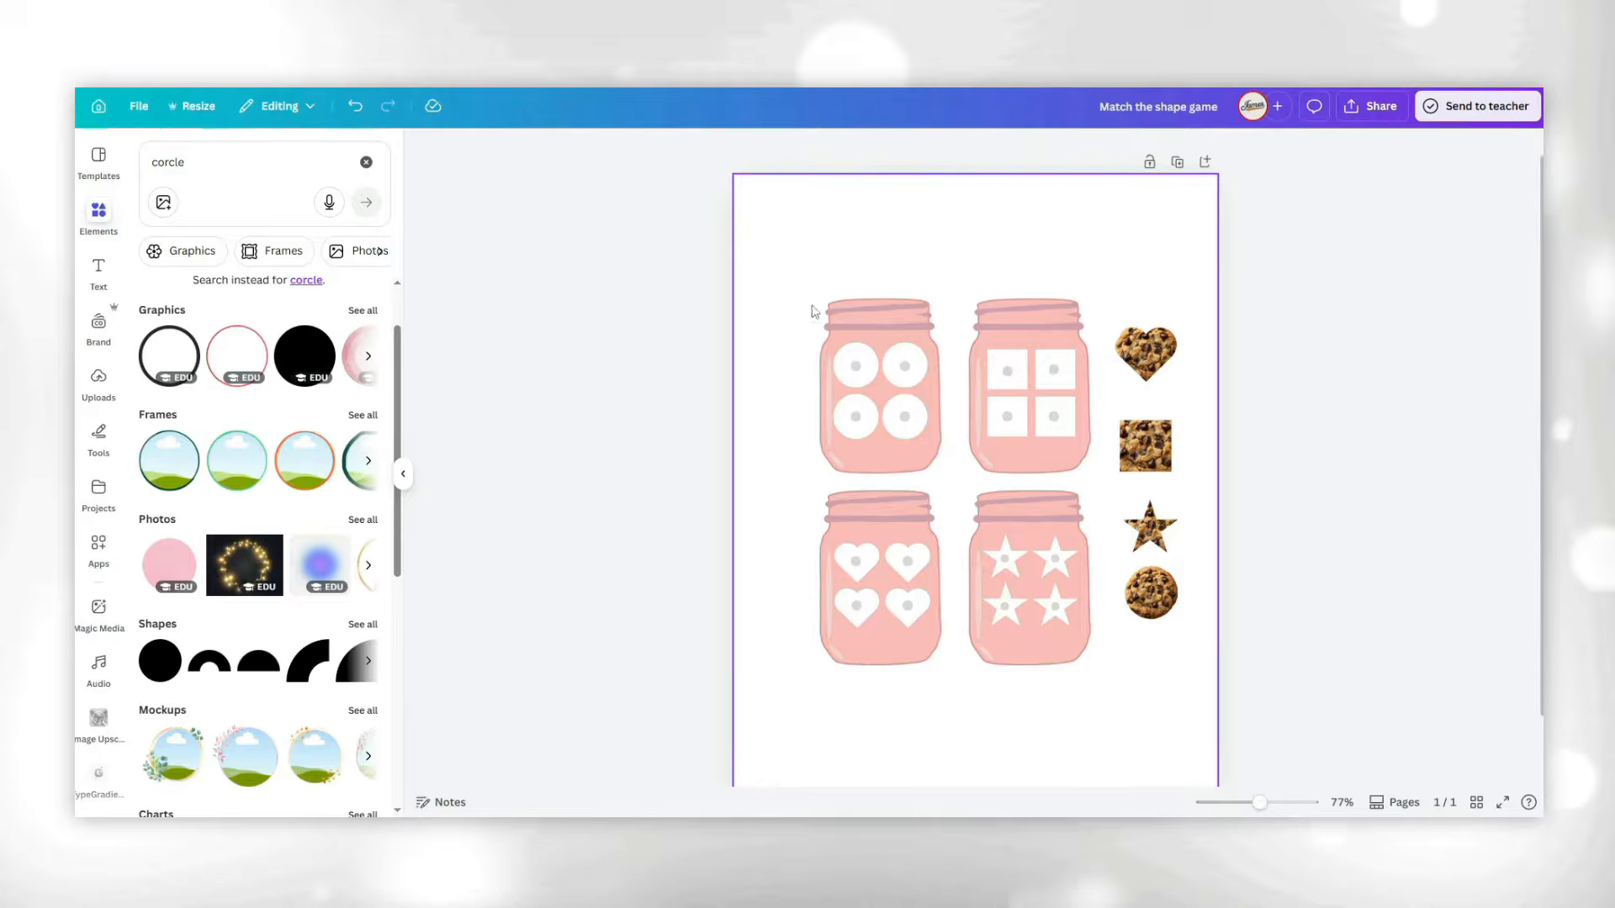
# Add a second page and fill its background with light aqua.
pyautogui.click(1204, 162)
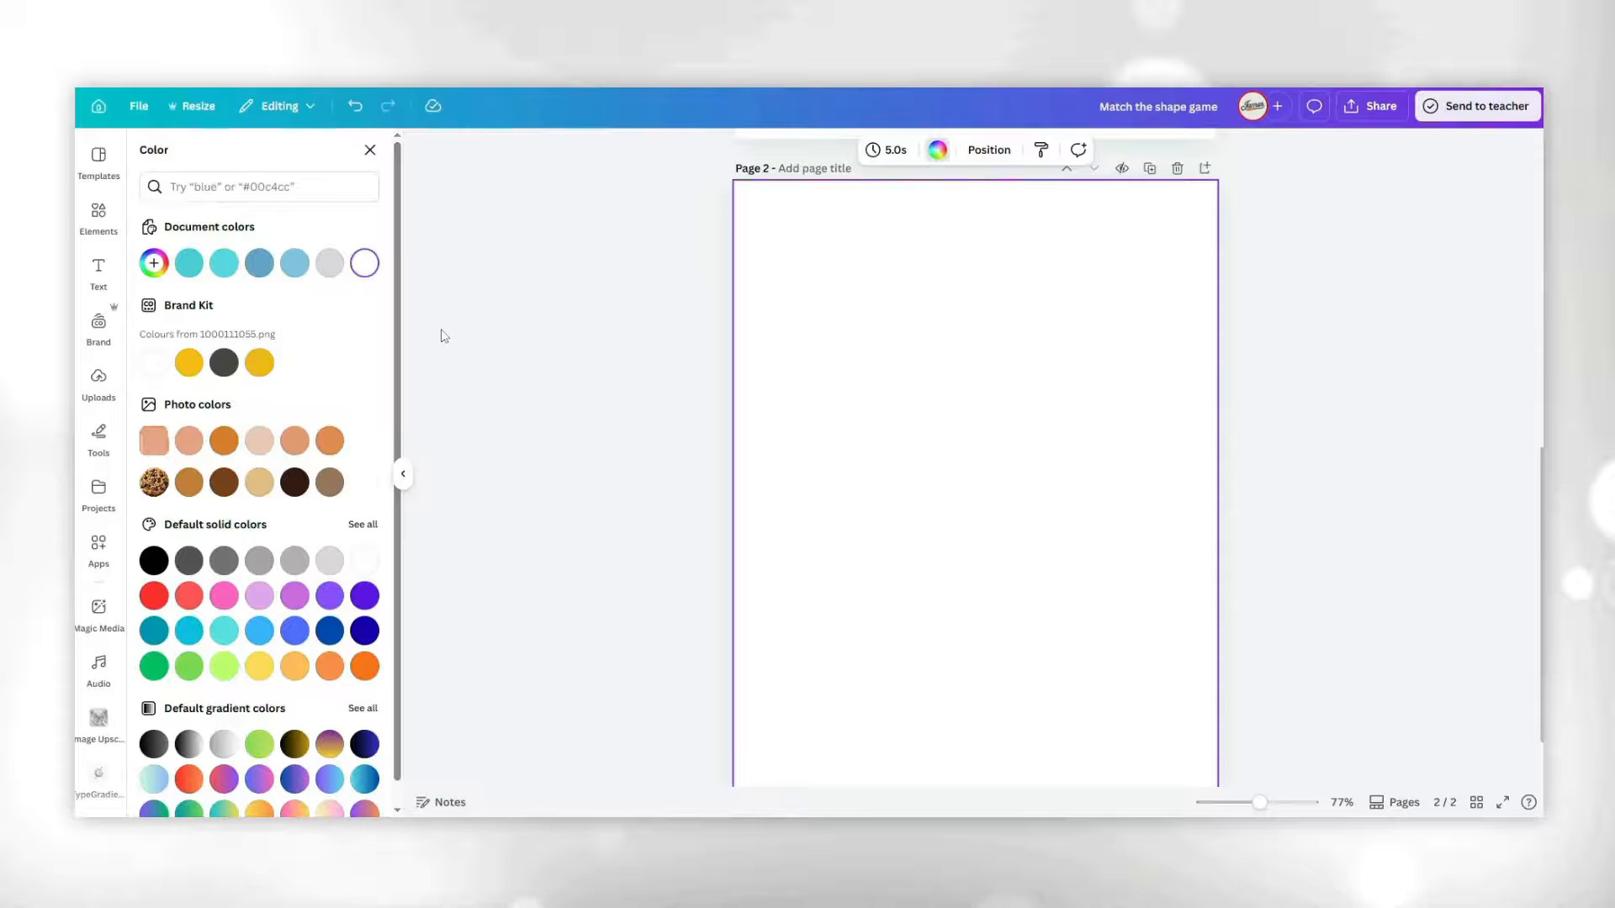
pyautogui.click(223, 267)
pyautogui.click(937, 385)
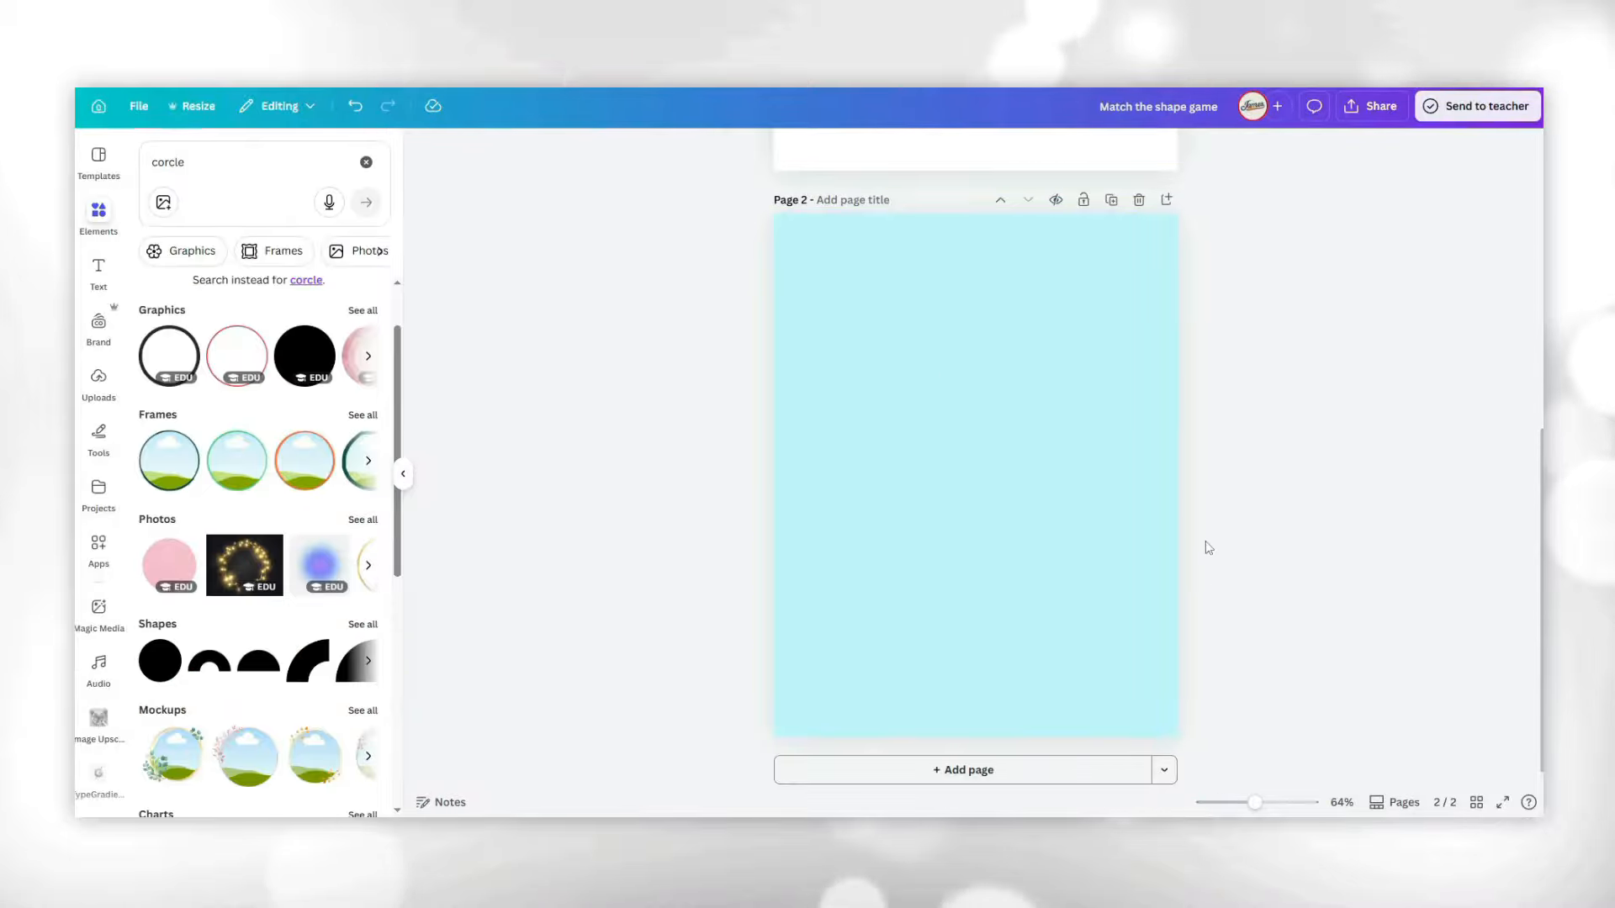
# Search the elements for "circle", add the circle shape, and stretch it into a wide ellipse across the top of page 2.
pyautogui.click(218, 206)
pyautogui.write('circle')
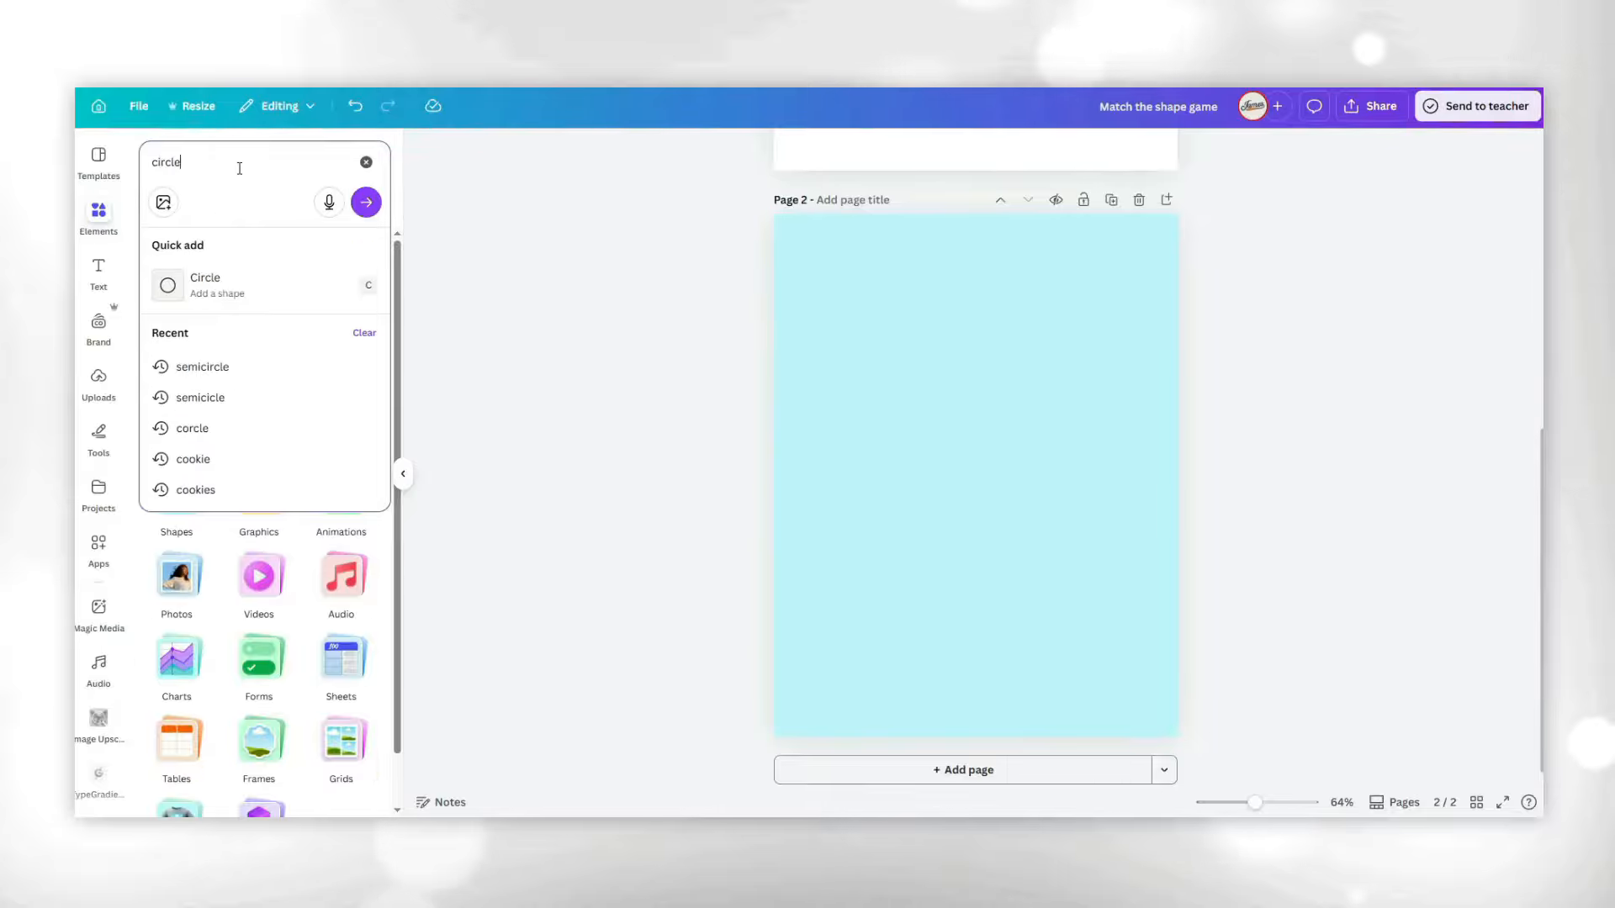
pyautogui.press('Return')
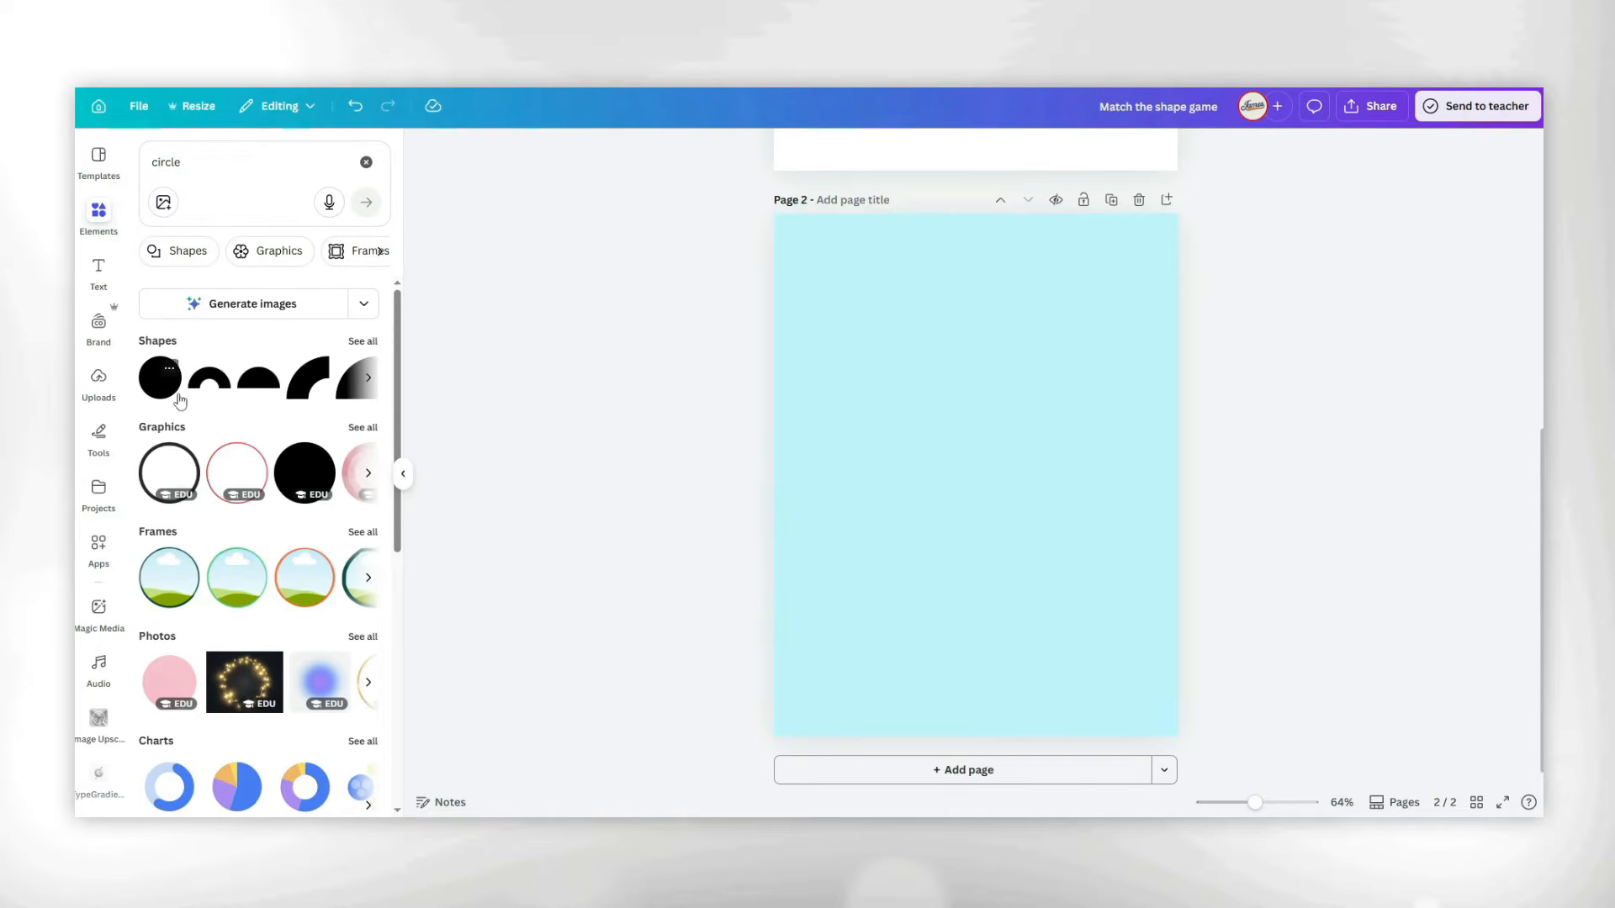
pyautogui.click(160, 378)
pyautogui.moveTo(1001, 502); pyautogui.dragTo(1190, 289)
pyautogui.moveTo(972, 232); pyautogui.dragTo(972, 225)
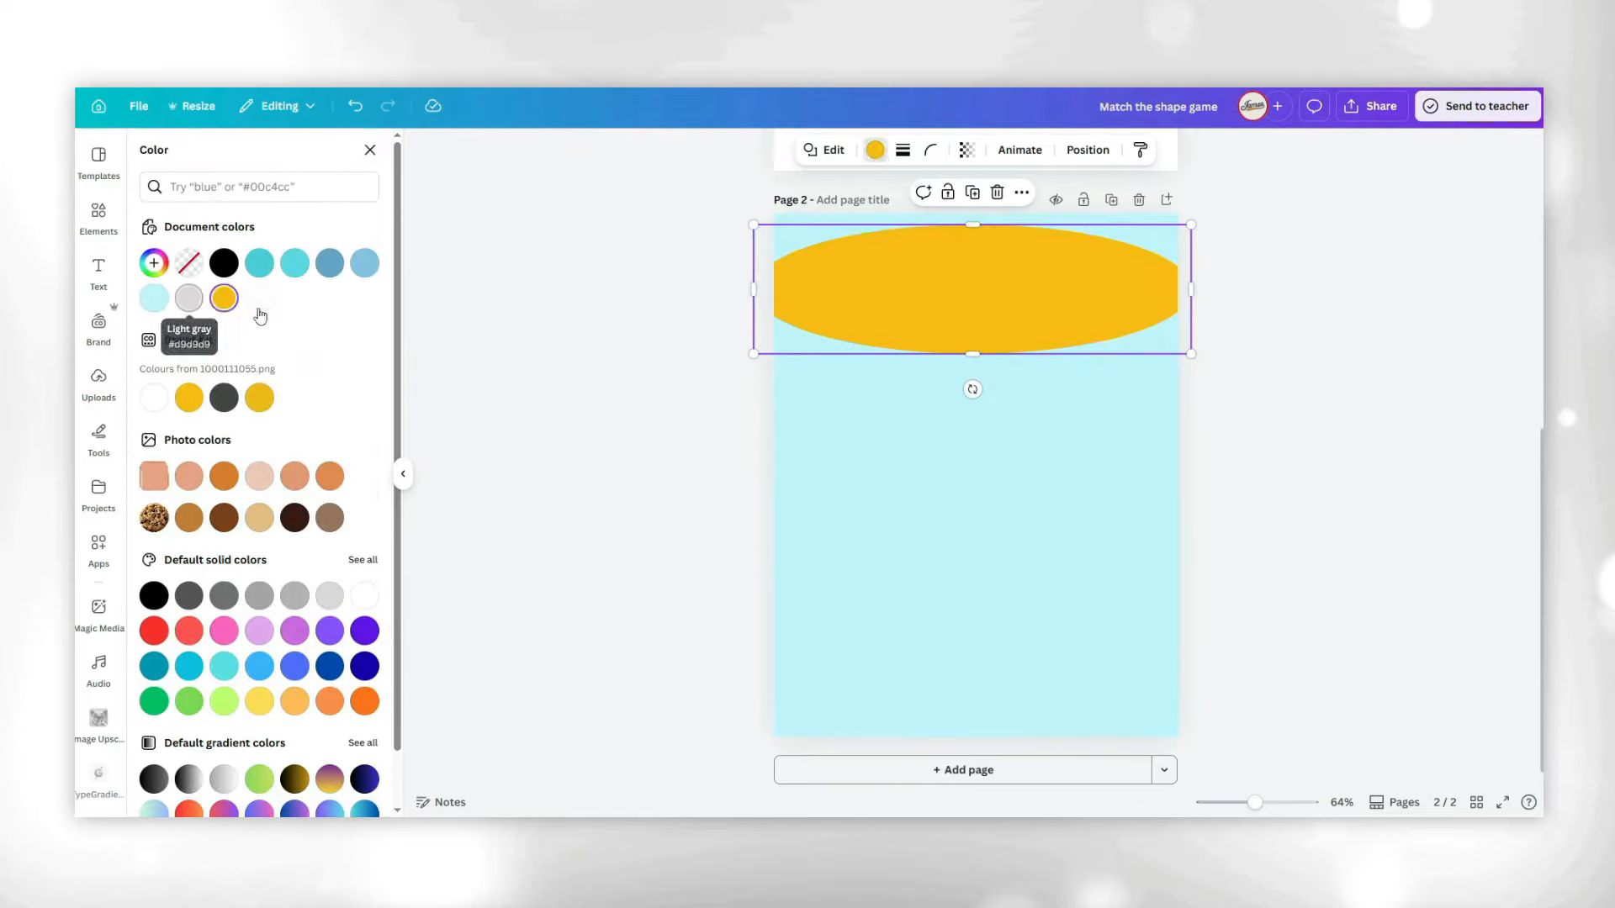
# Fill the ellipse white, line it up with the page's top edge, and make it slightly taller.
pyautogui.click(257, 298)
pyautogui.click(1215, 392)
pyautogui.moveTo(901, 274); pyautogui.dragTo(905, 271)
pyautogui.moveTo(988, 353); pyautogui.dragTo(976, 363)
# Add a square shape and stretch it into a band wider than the page over the ellipse's lower half.
pyautogui.click(366, 162)
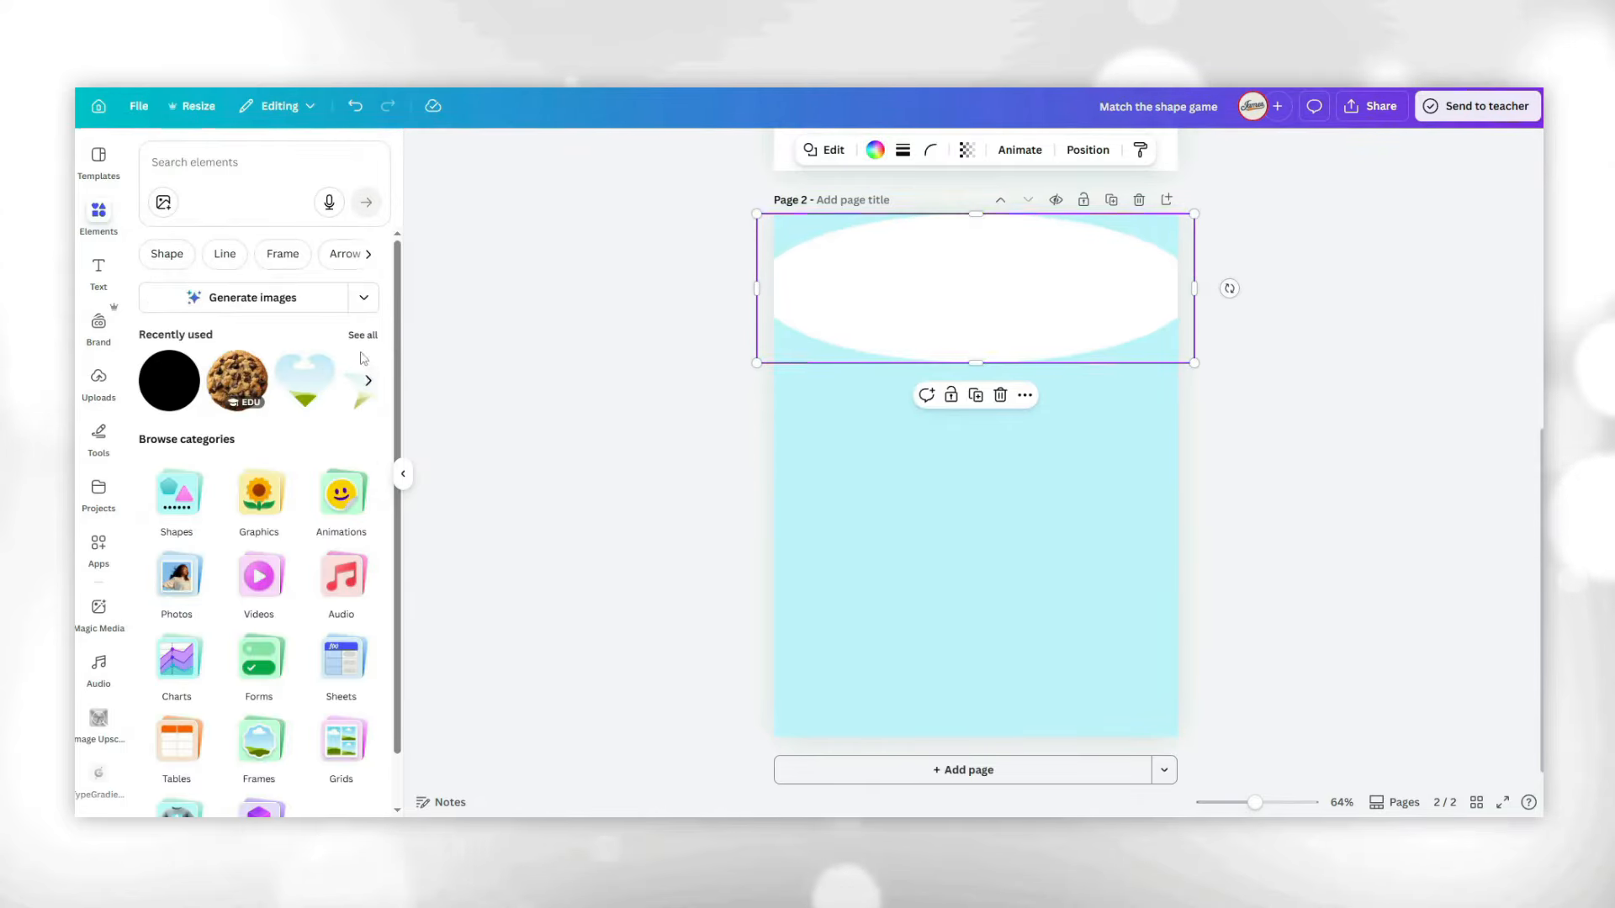
pyautogui.click(167, 254)
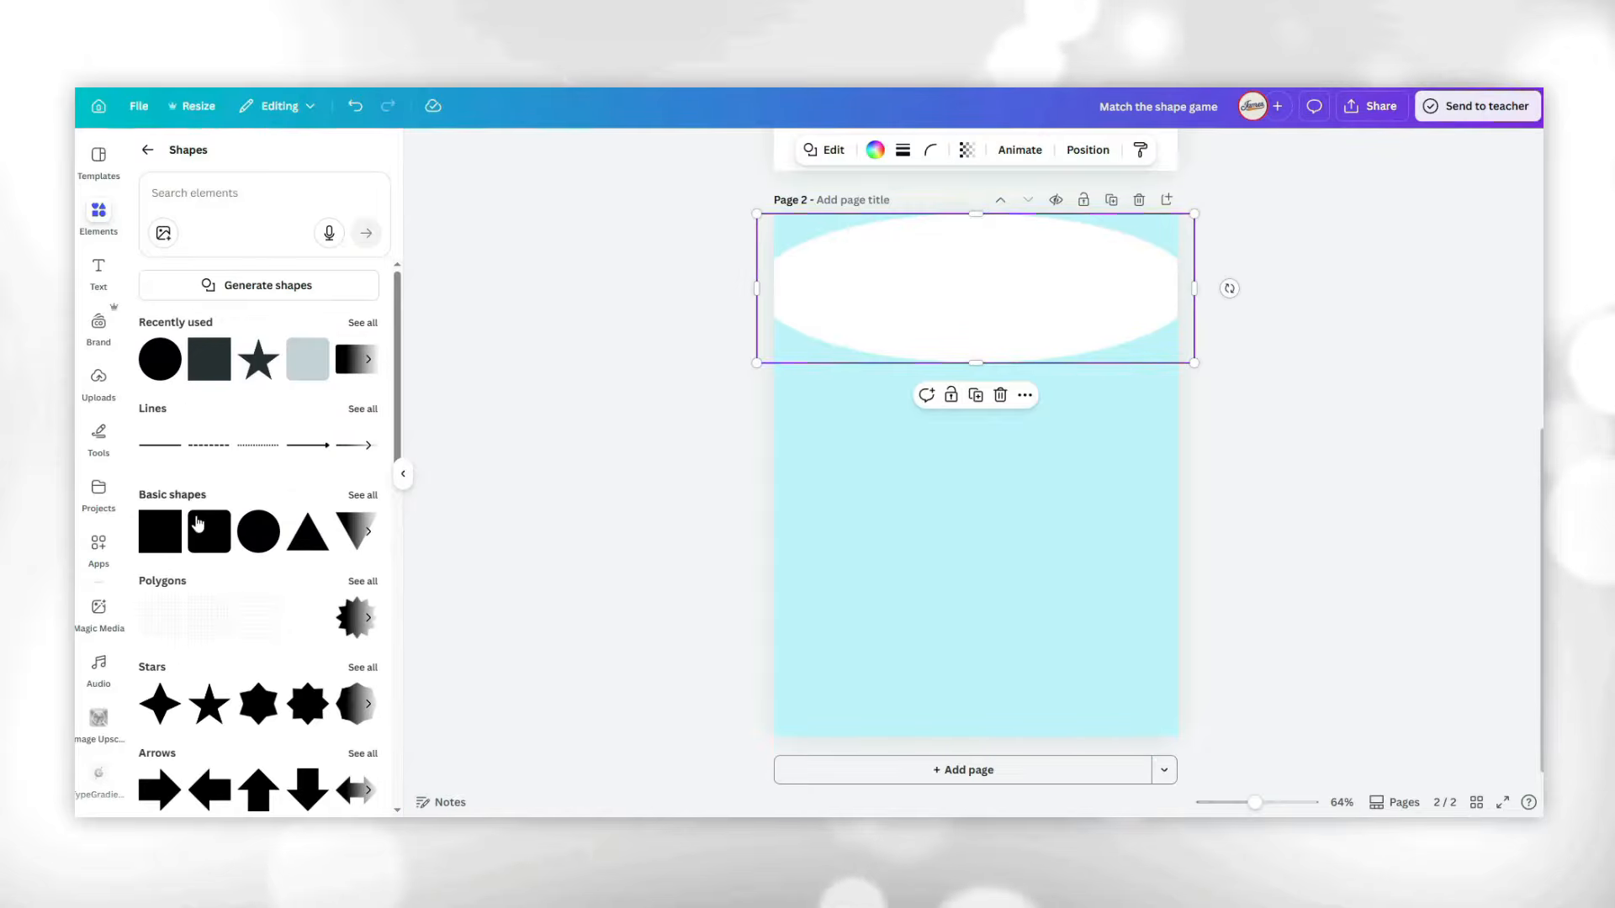
pyautogui.click(164, 532)
pyautogui.moveTo(966, 483); pyautogui.dragTo(1290, 380)
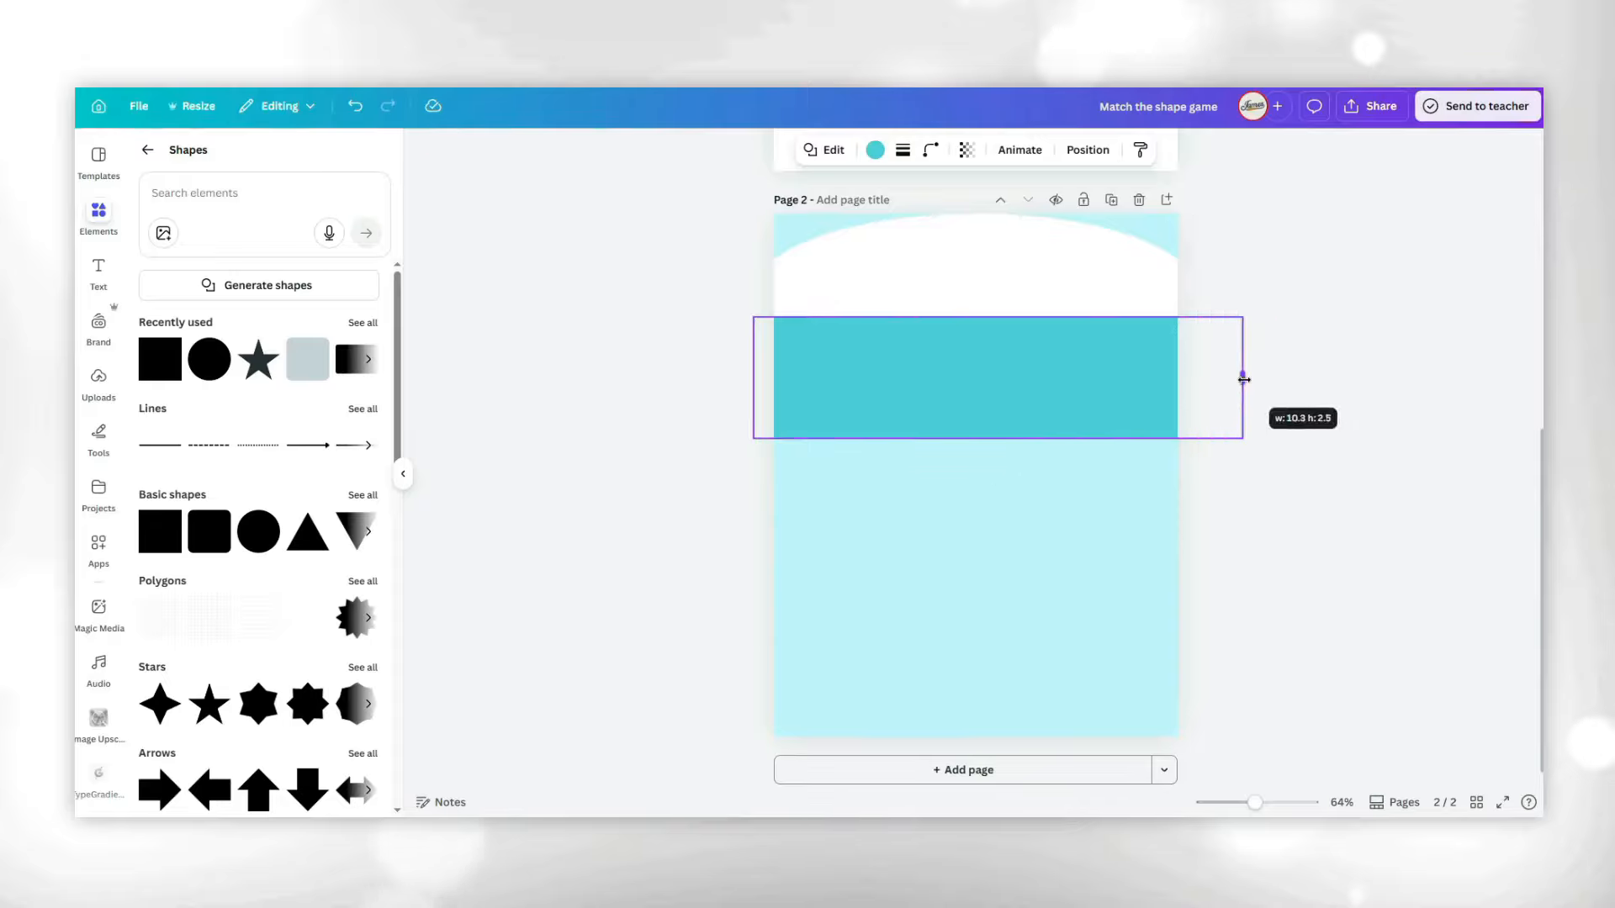
# Fill the band with the page's light aqua and shift it slightly down together with the white ellipse.
pyautogui.click(875, 150)
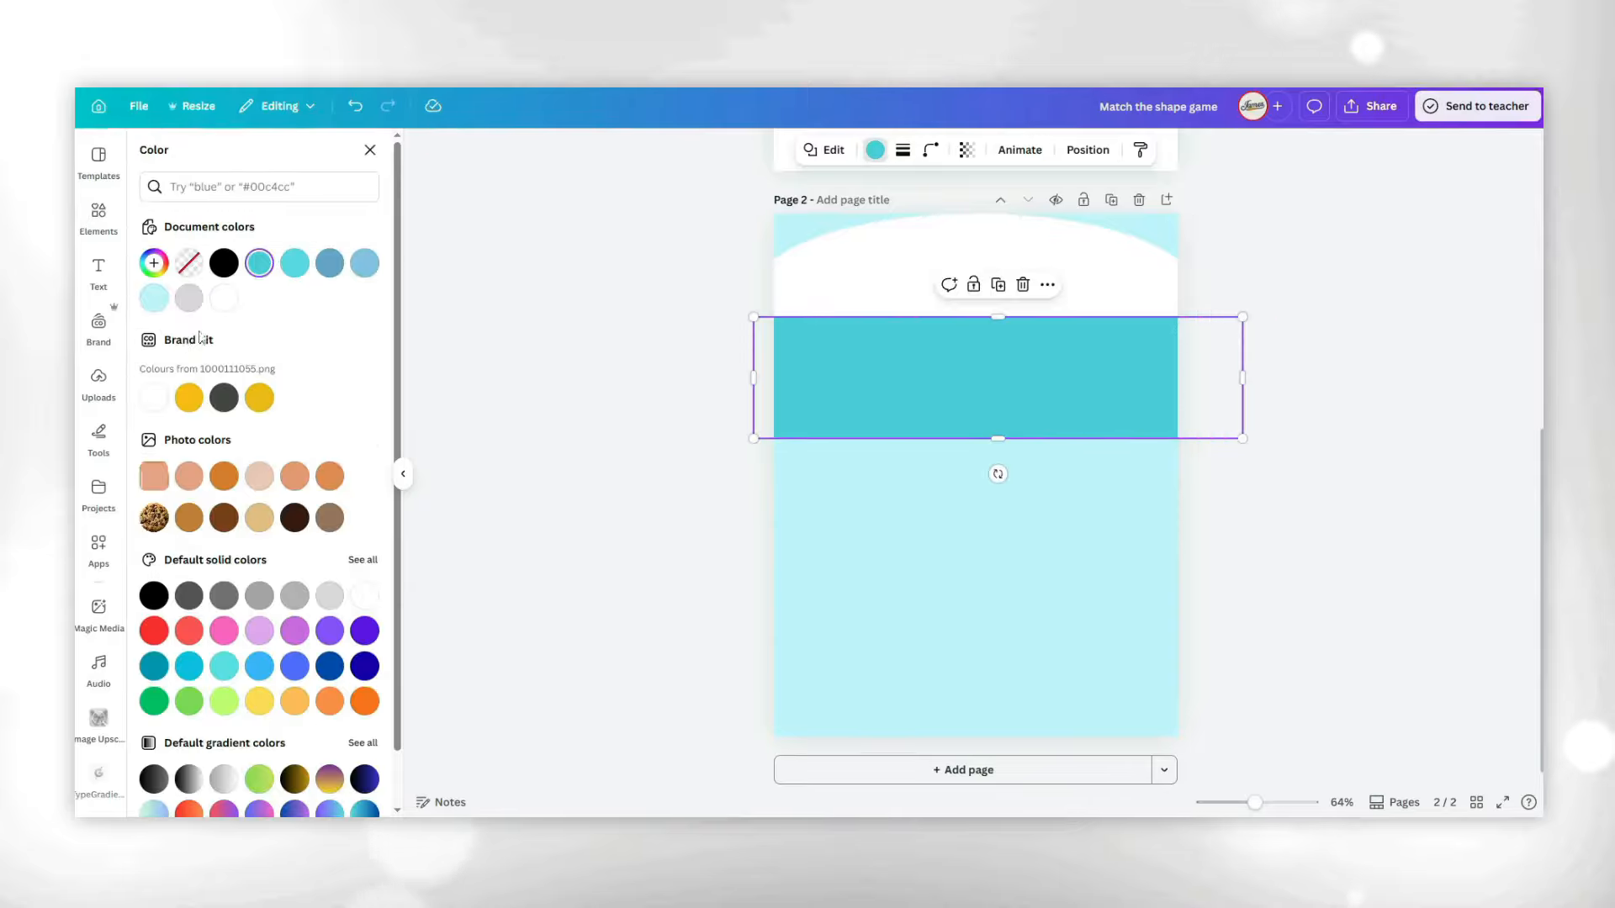
pyautogui.click(153, 300)
pyautogui.click(1412, 523)
pyautogui.scroll(1, 1413, 522)
pyautogui.moveTo(1340, 476); pyautogui.dragTo(891, 332)
pyautogui.click(1416, 530)
pyautogui.hotkey('ctrl', '-')
pyautogui.scroll(-1, 1158, 651)
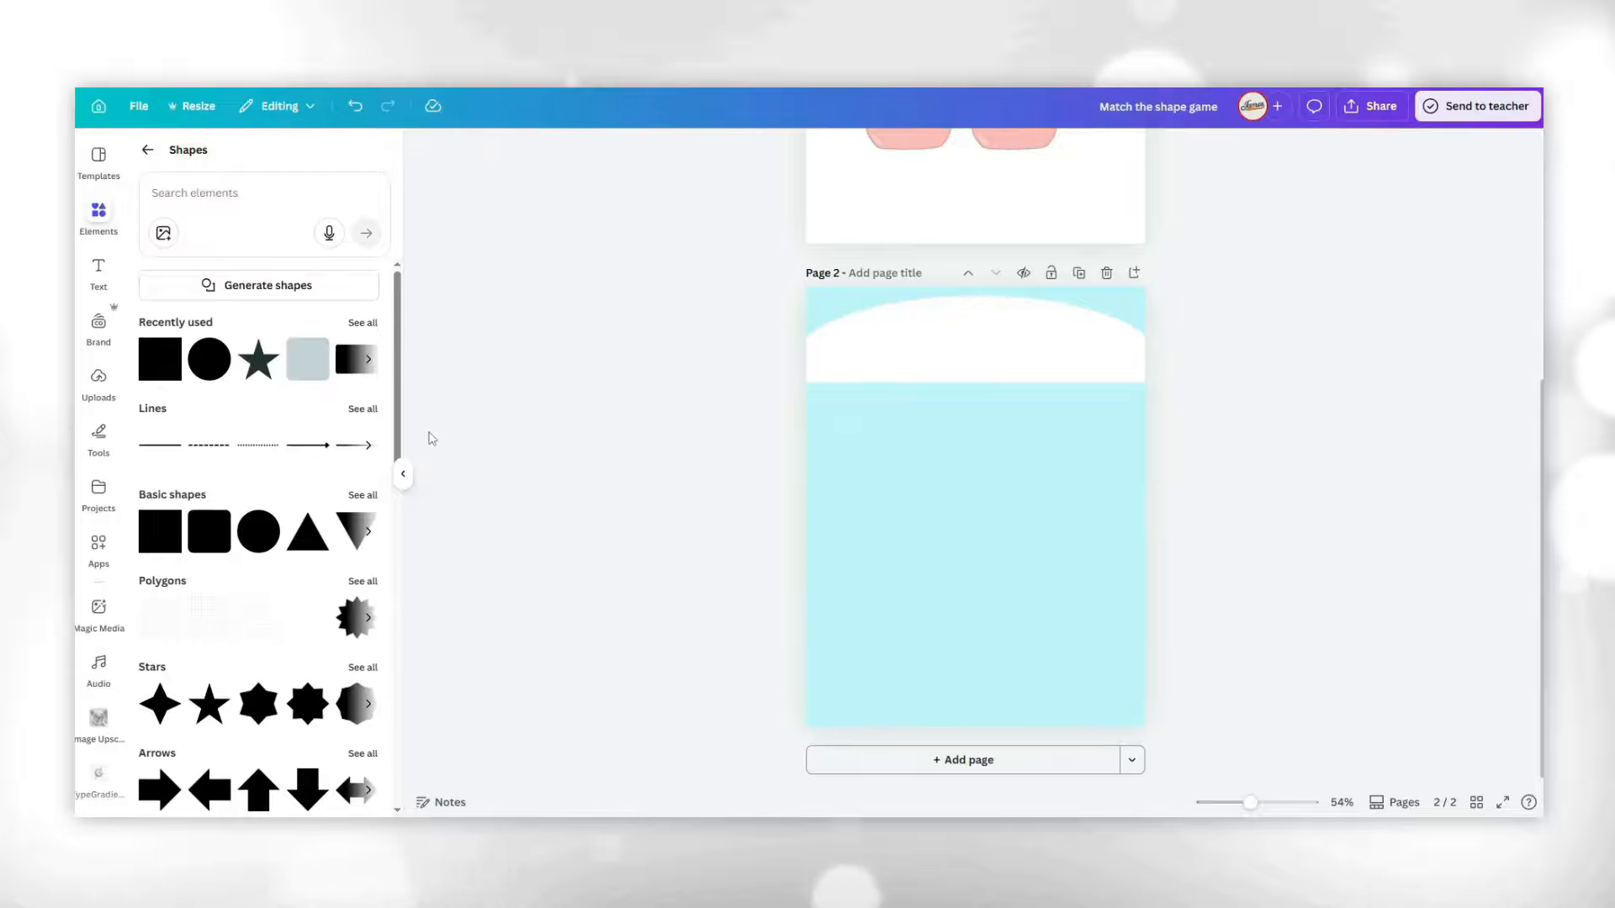
# Search the graphics for "sparke stars" and add a pale scattered-stars graphic to page 2.
pyautogui.click(175, 193)
pyautogui.click(143, 155)
pyautogui.click(198, 162)
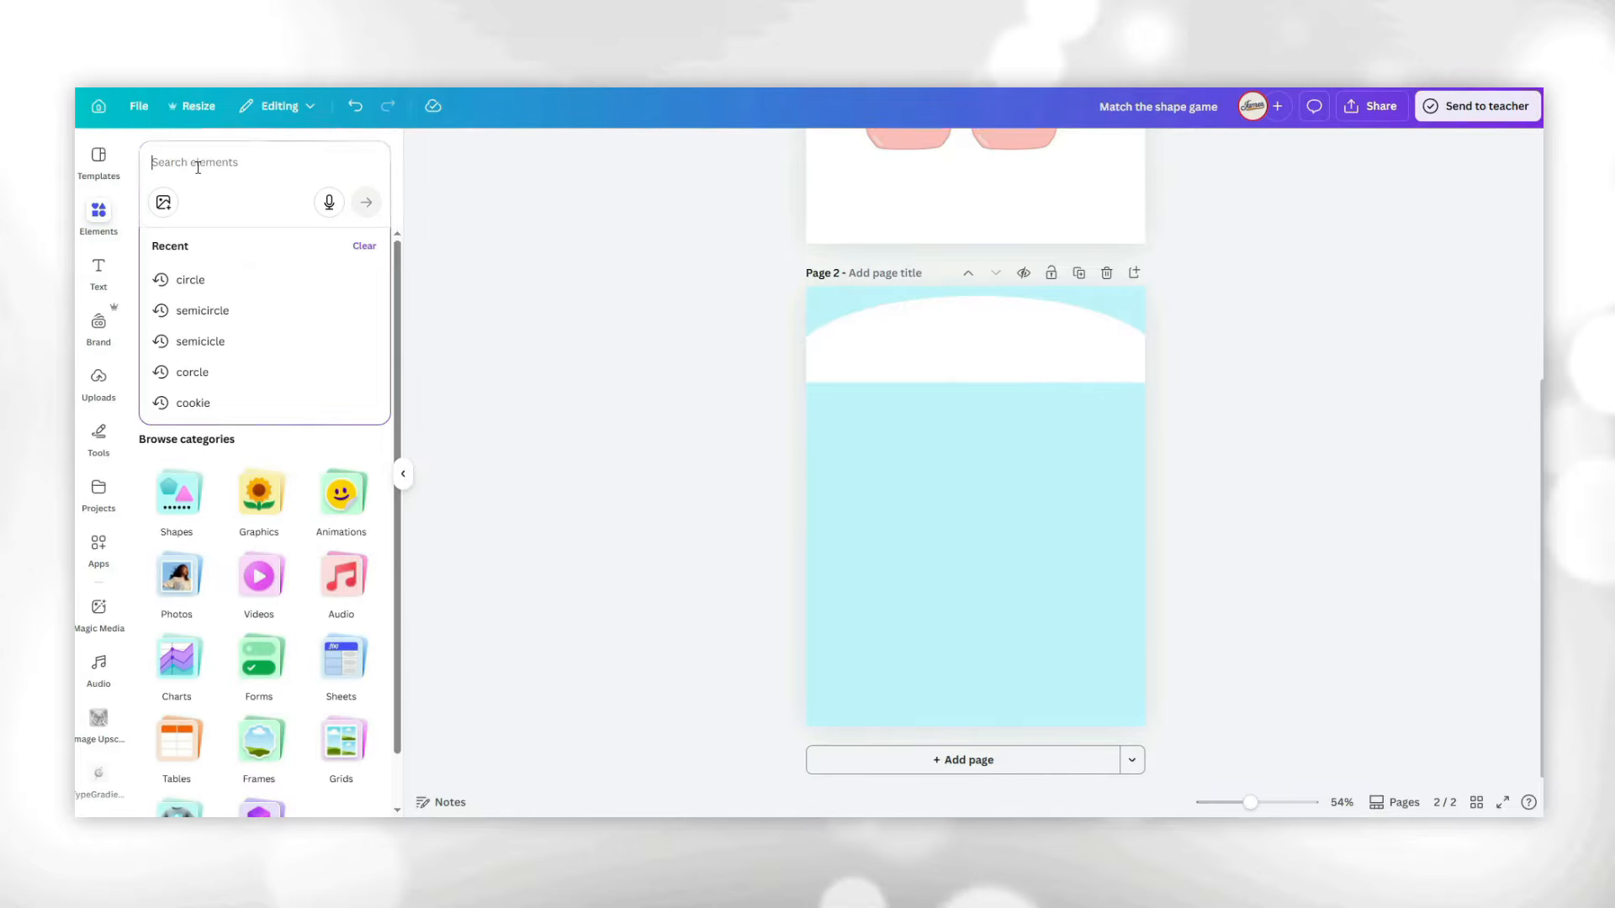
pyautogui.write('sparke stars')
pyautogui.press('Return')
pyautogui.click(362, 386)
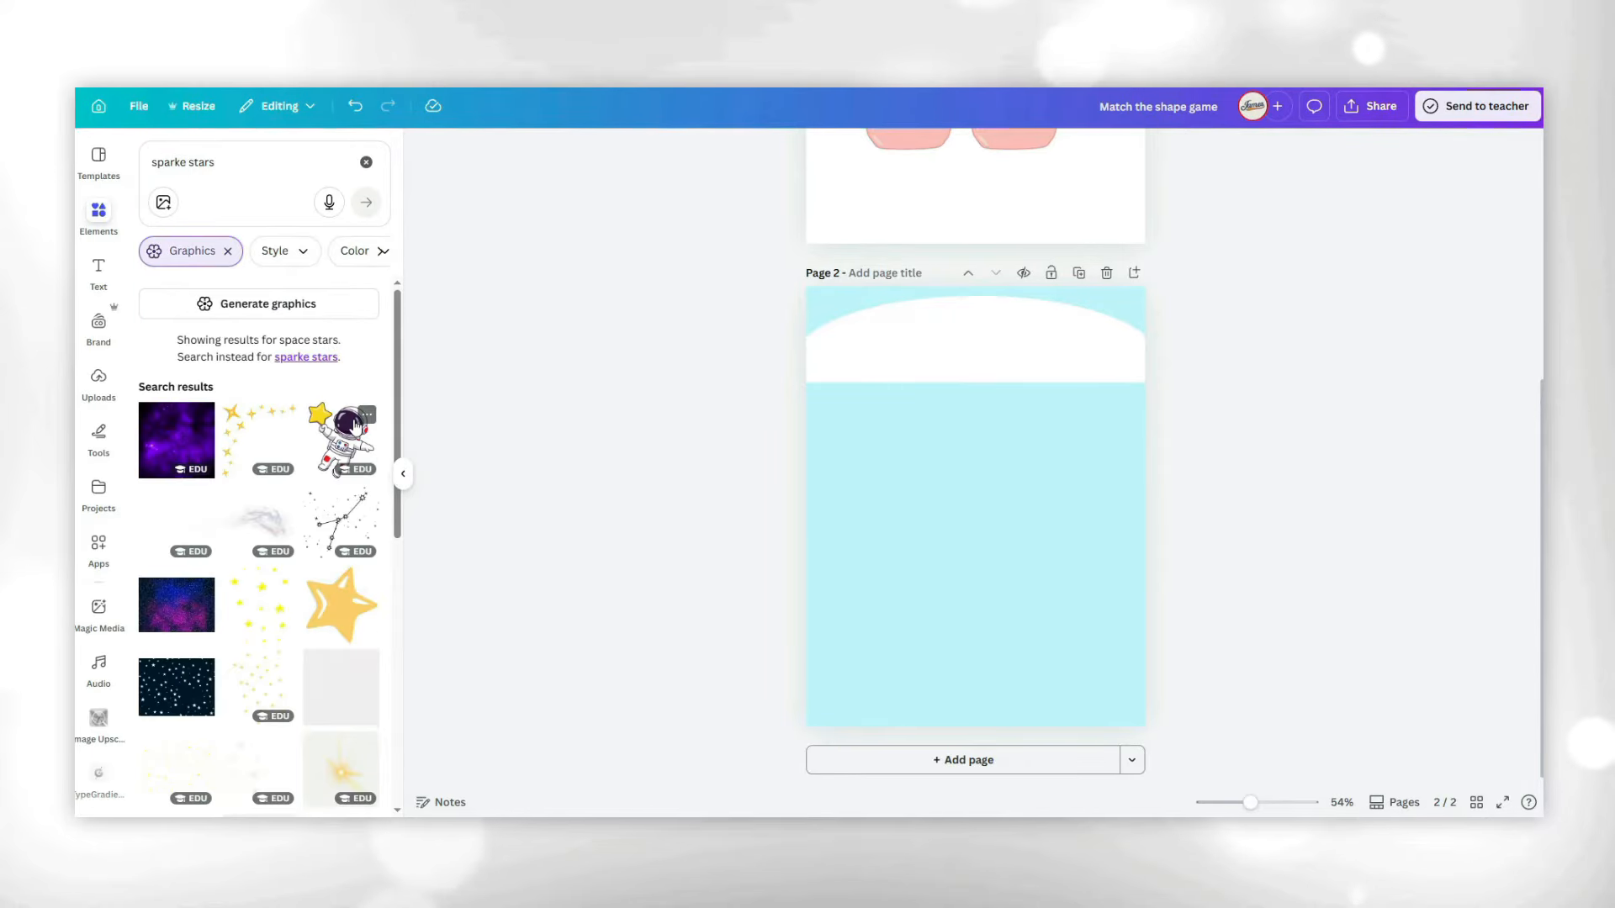
pyautogui.scroll(-3, 280, 498)
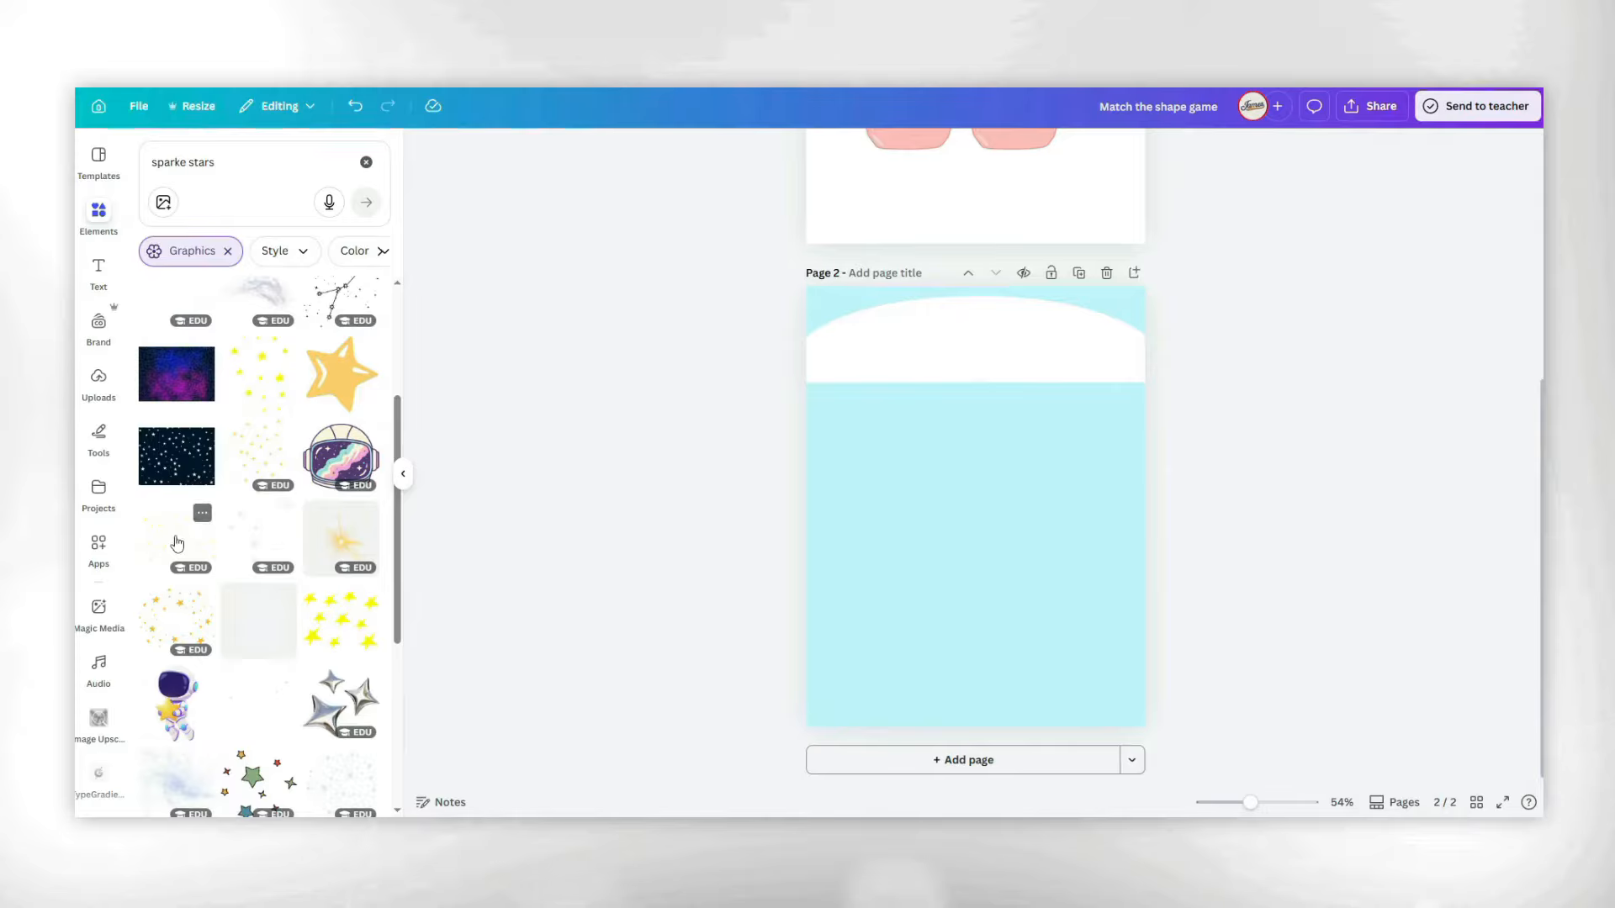
pyautogui.click(237, 548)
# Arrange resized copies of the pale stars graphic over the aqua area of page 2.
pyautogui.moveTo(944, 529); pyautogui.dragTo(905, 674)
pyautogui.moveTo(900, 772); pyautogui.dragTo(853, 740)
pyautogui.hotkey('ctrl', 'z')
pyautogui.hotkey('ctrl', 'z')
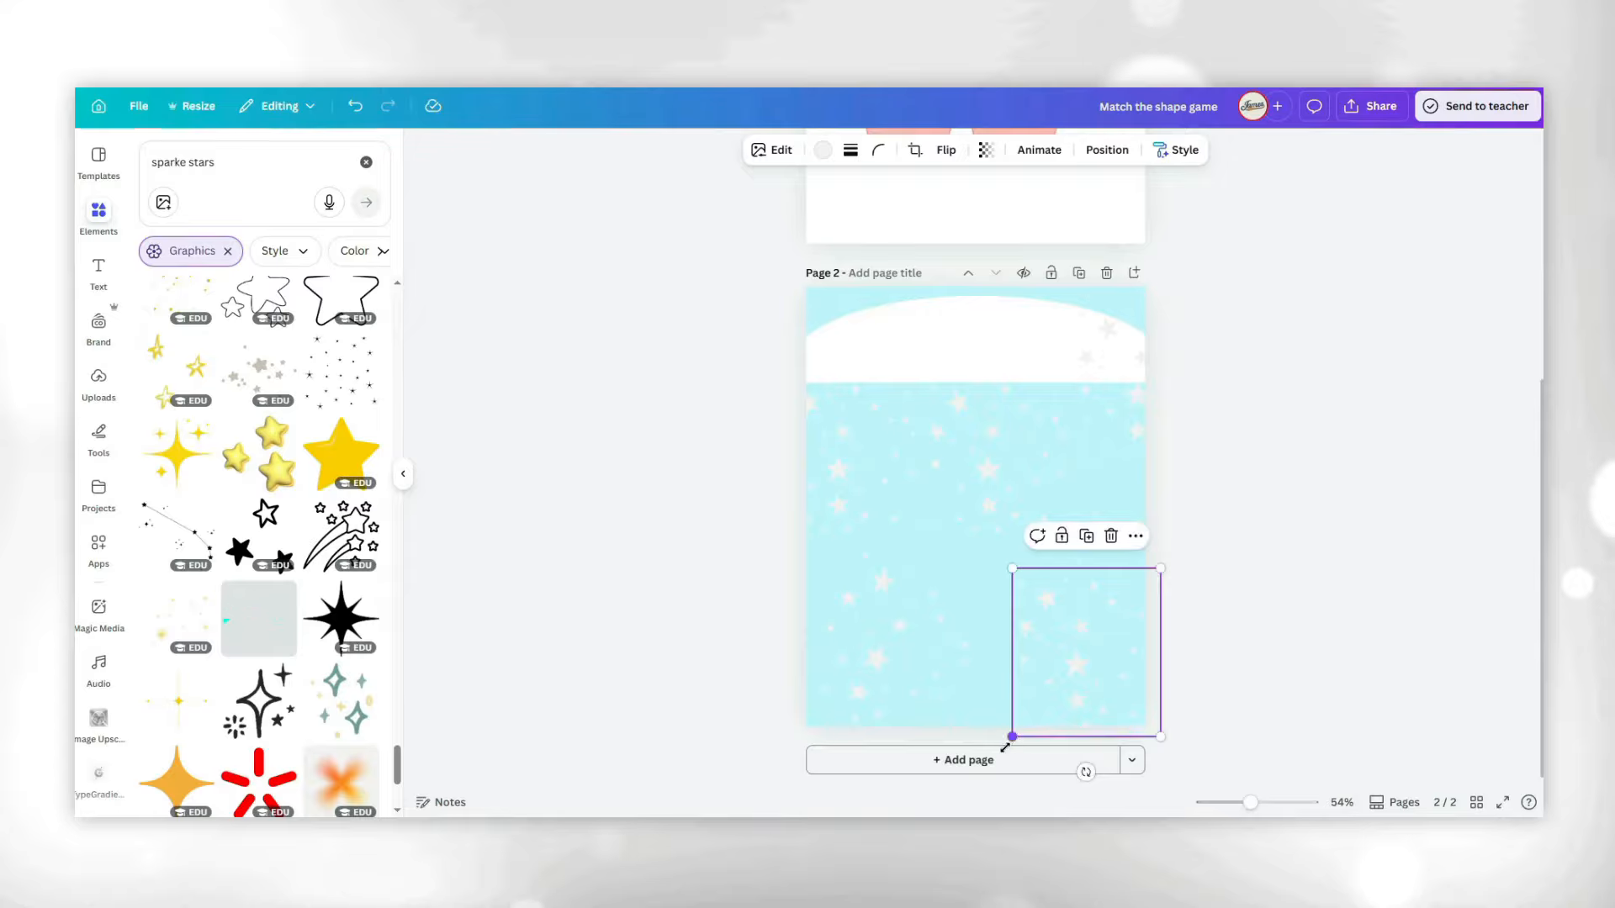
pyautogui.hotkey('ctrl', 'z')
# Place further copies of the stars graphic over both ends of the white dome and the page's side edges.
pyautogui.moveTo(1035, 431); pyautogui.dragTo(1190, 347)
pyautogui.click(804, 440)
pyautogui.click(835, 360)
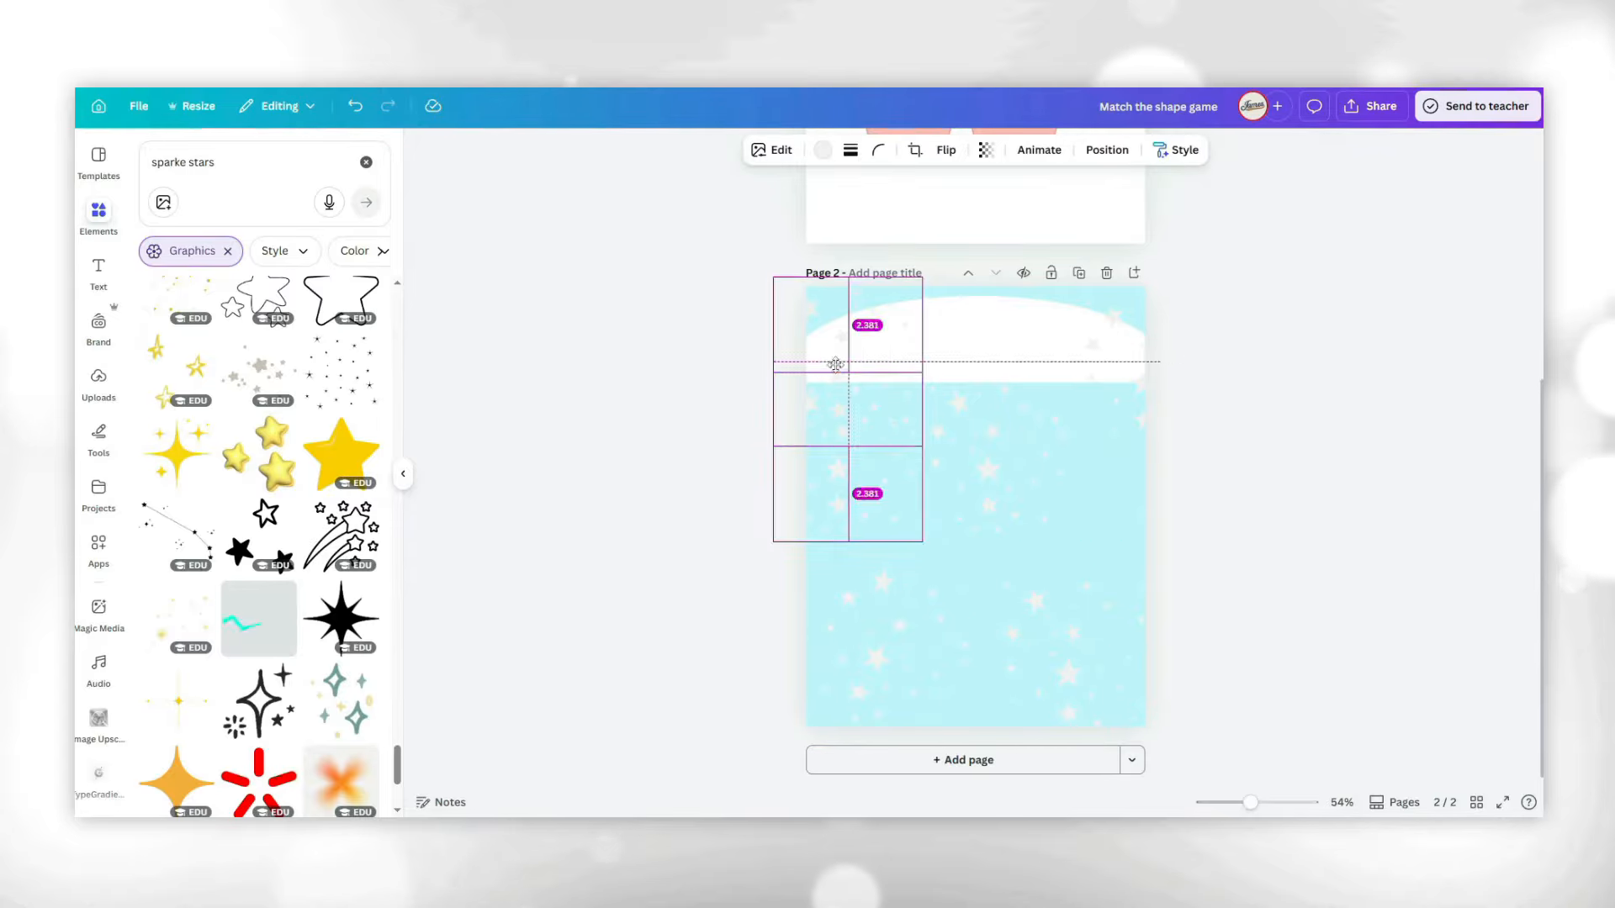
pyautogui.click(1274, 421)
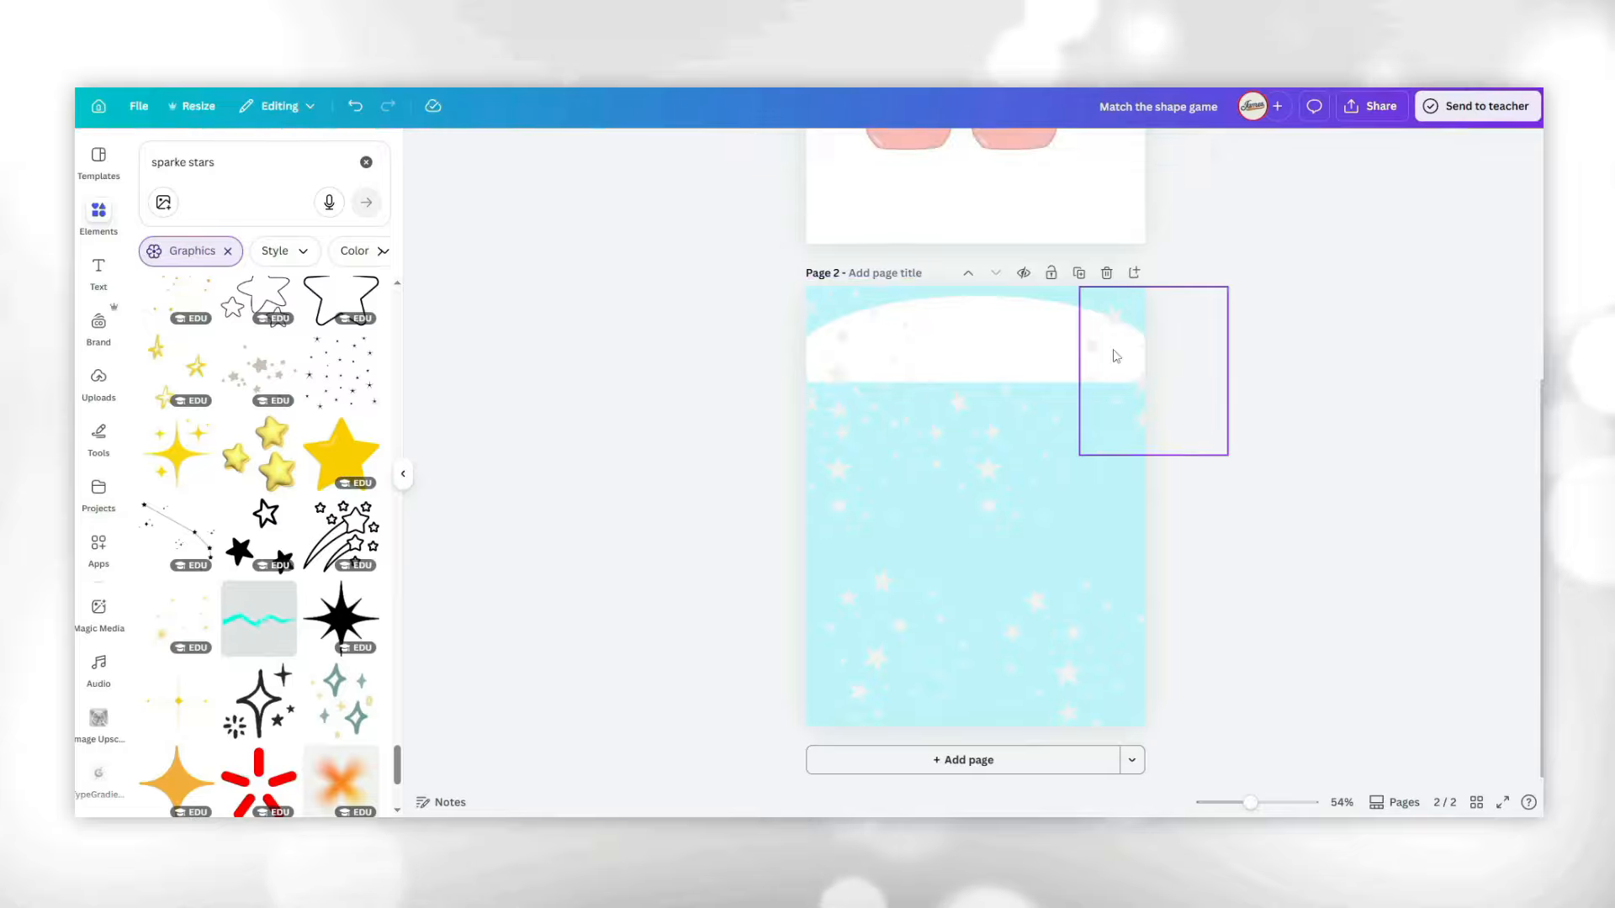
pyautogui.moveTo(1116, 356); pyautogui.dragTo(976, 432)
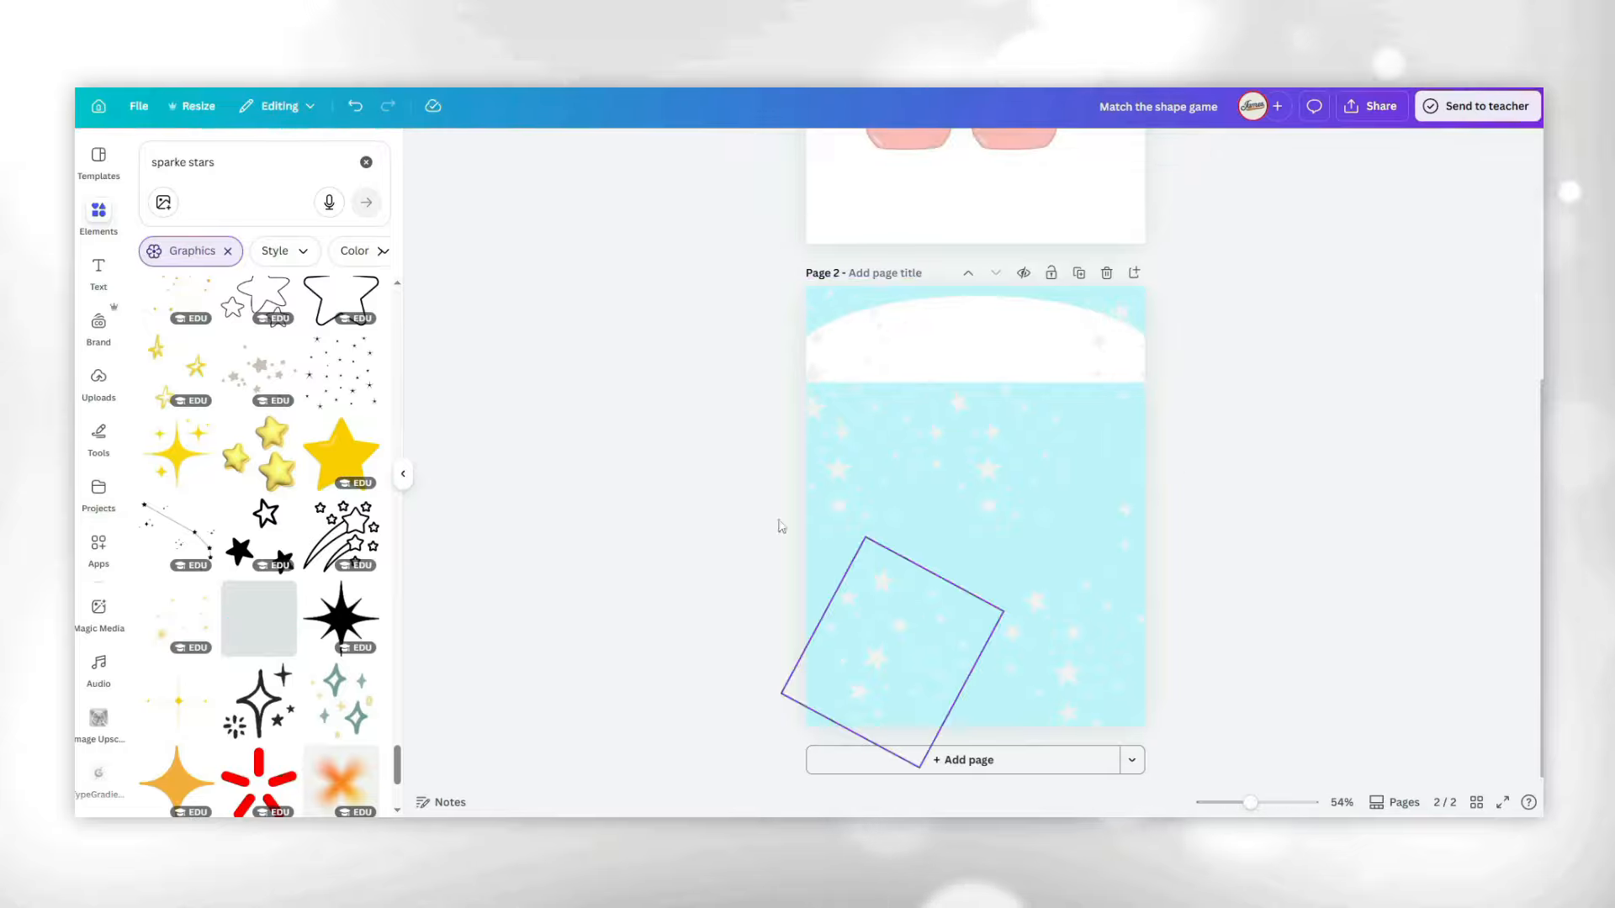
# Search the graphics for "square" and add the lavender square with scalloped edges to page 2.
pyautogui.click(254, 171)
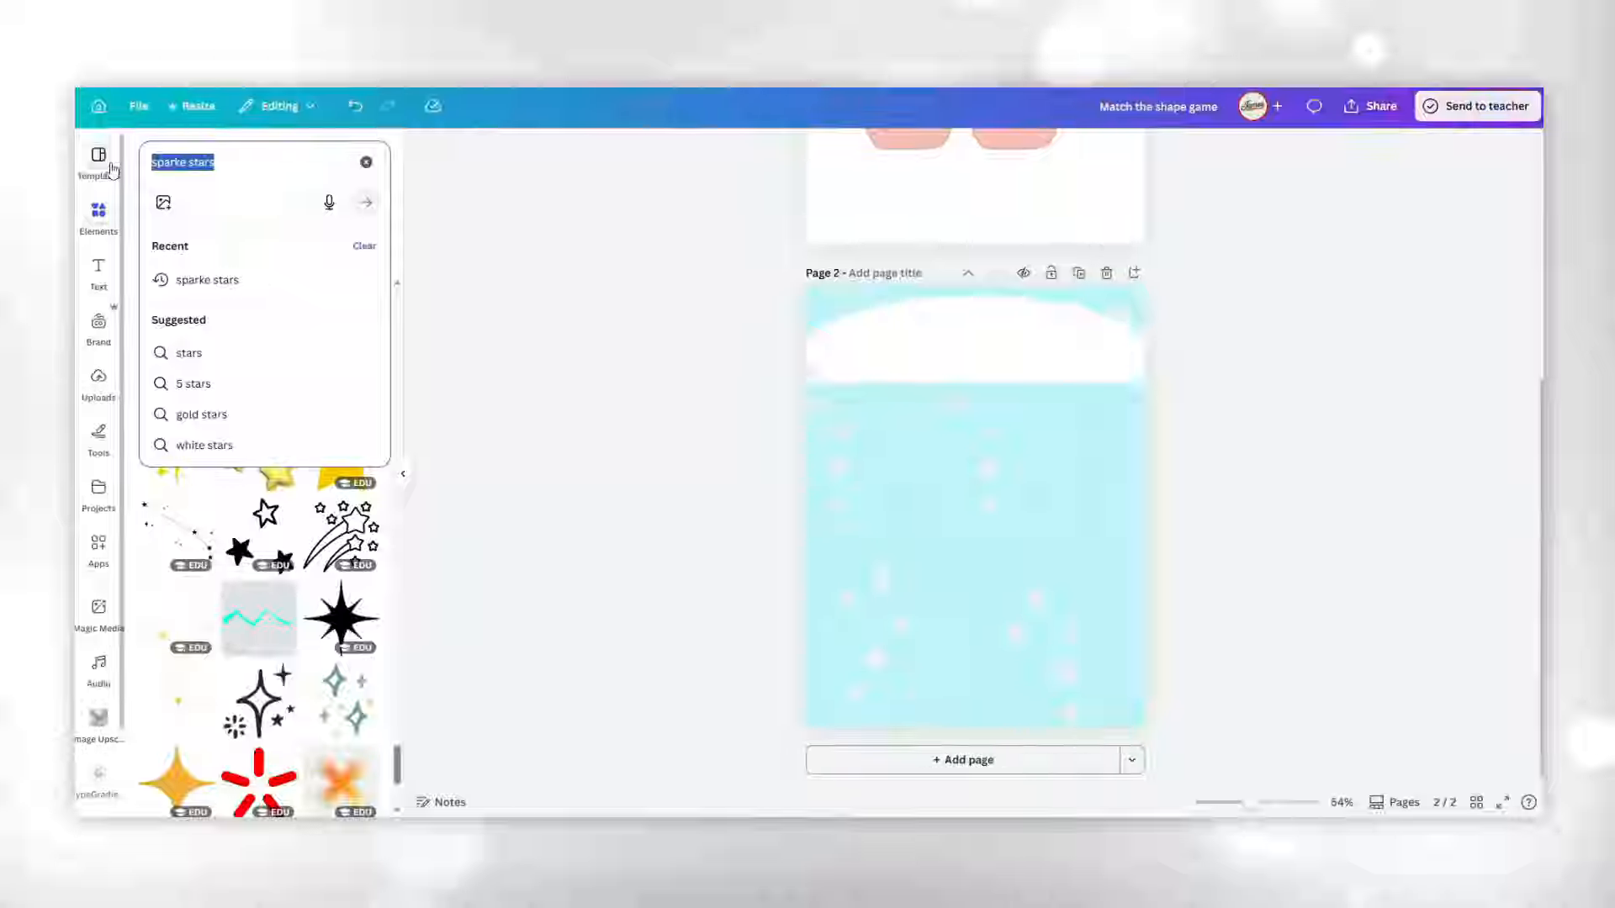
pyautogui.write('square')
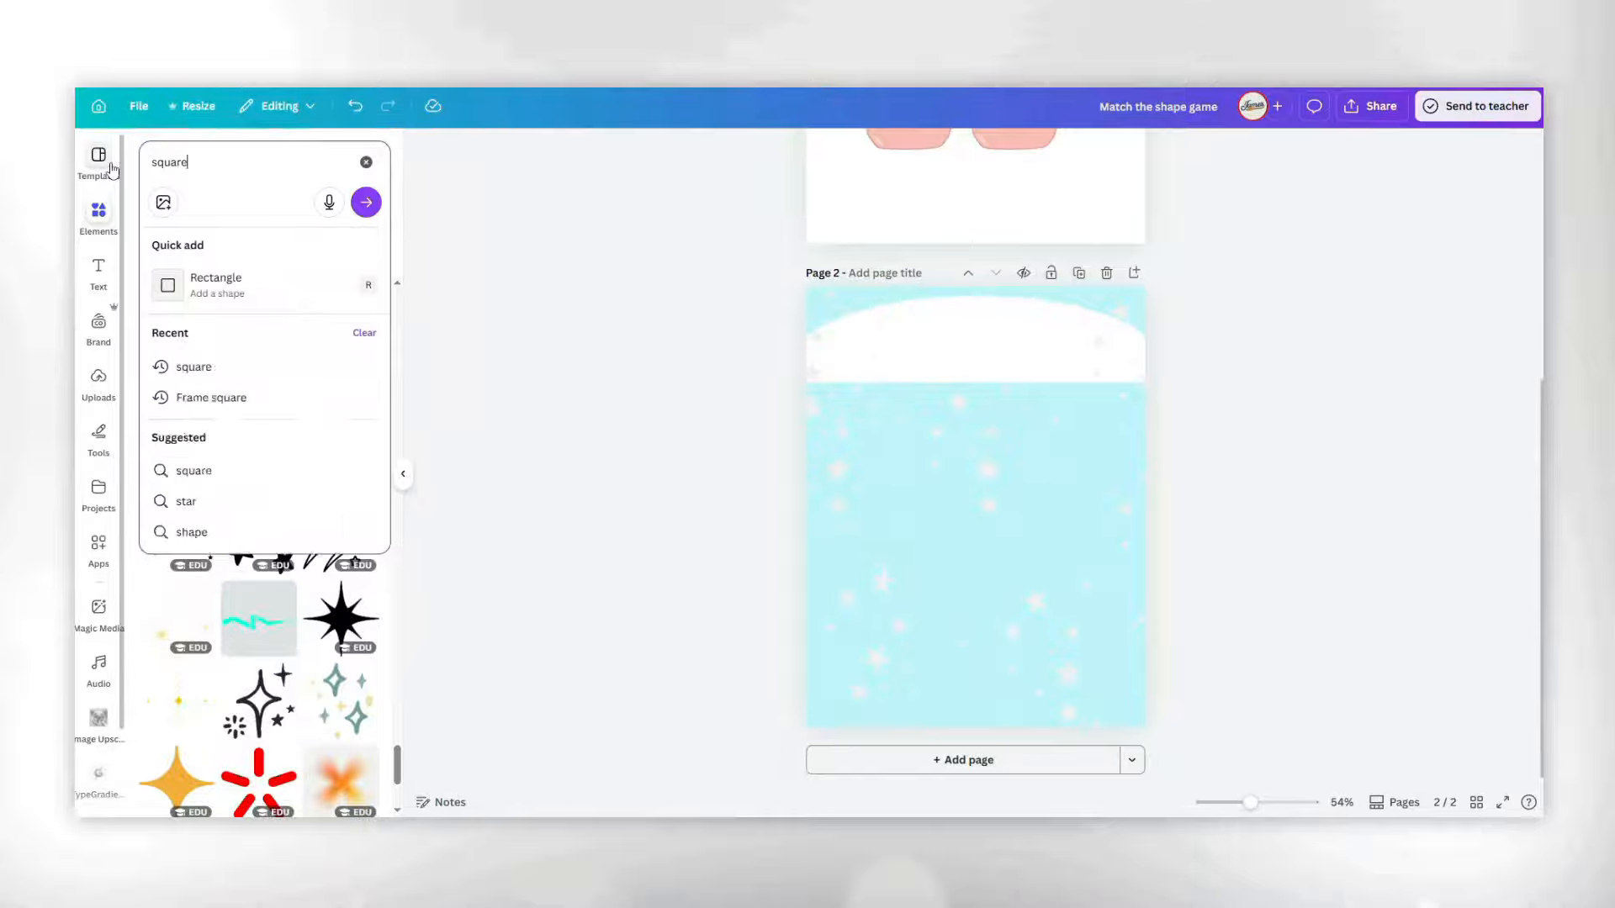
pyautogui.press('Return')
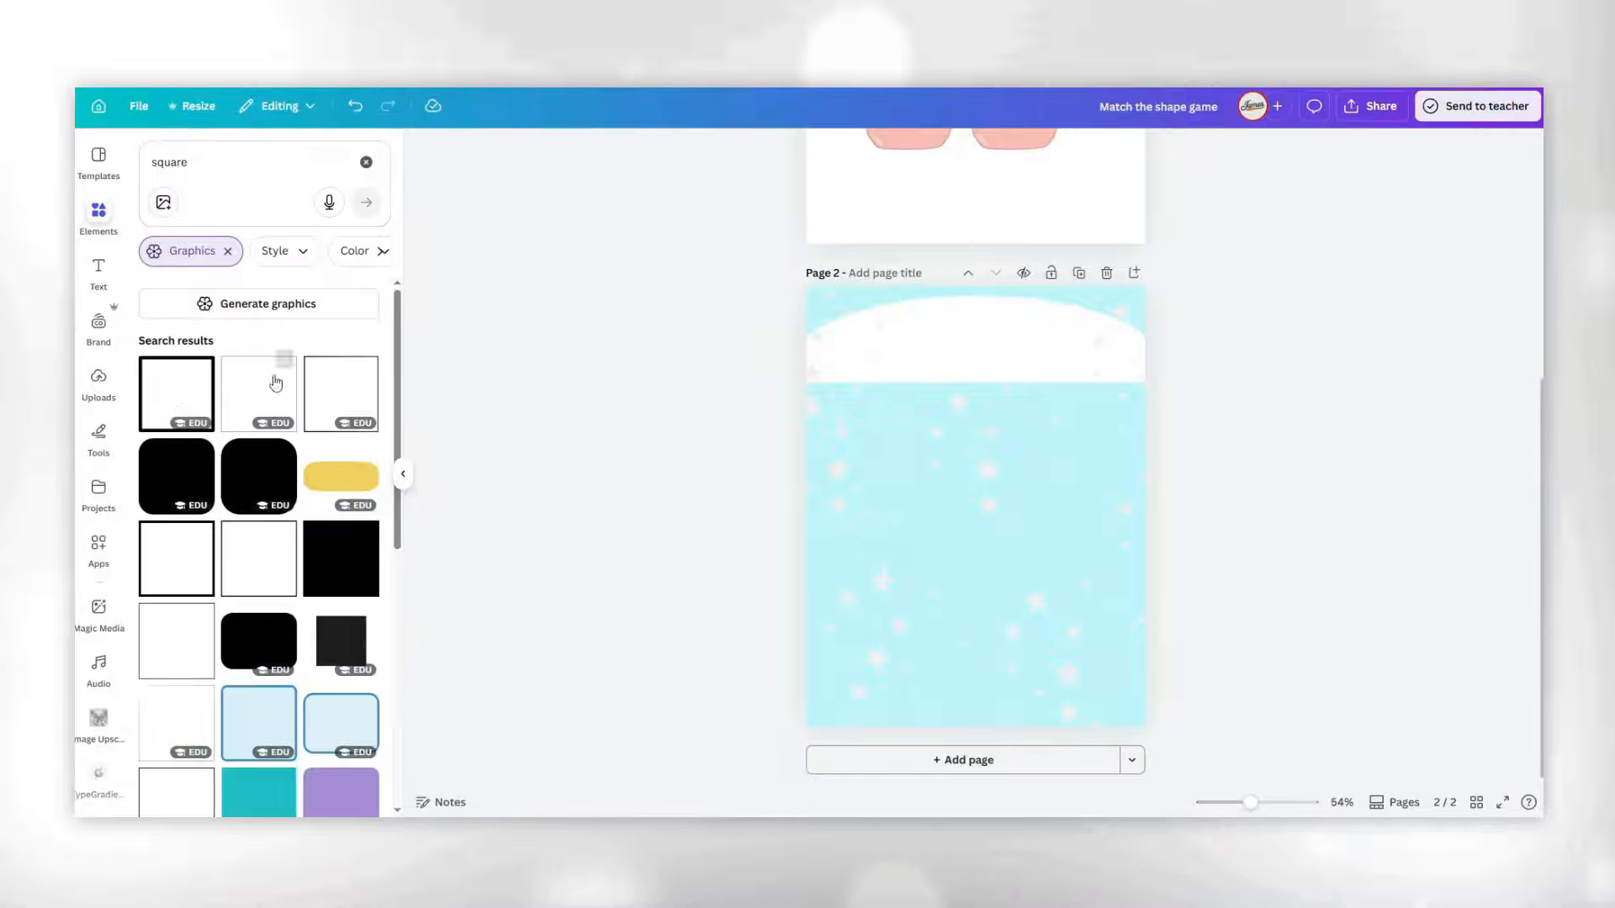
pyautogui.scroll(-10, 275, 384)
pyautogui.scroll(-5, 312, 496)
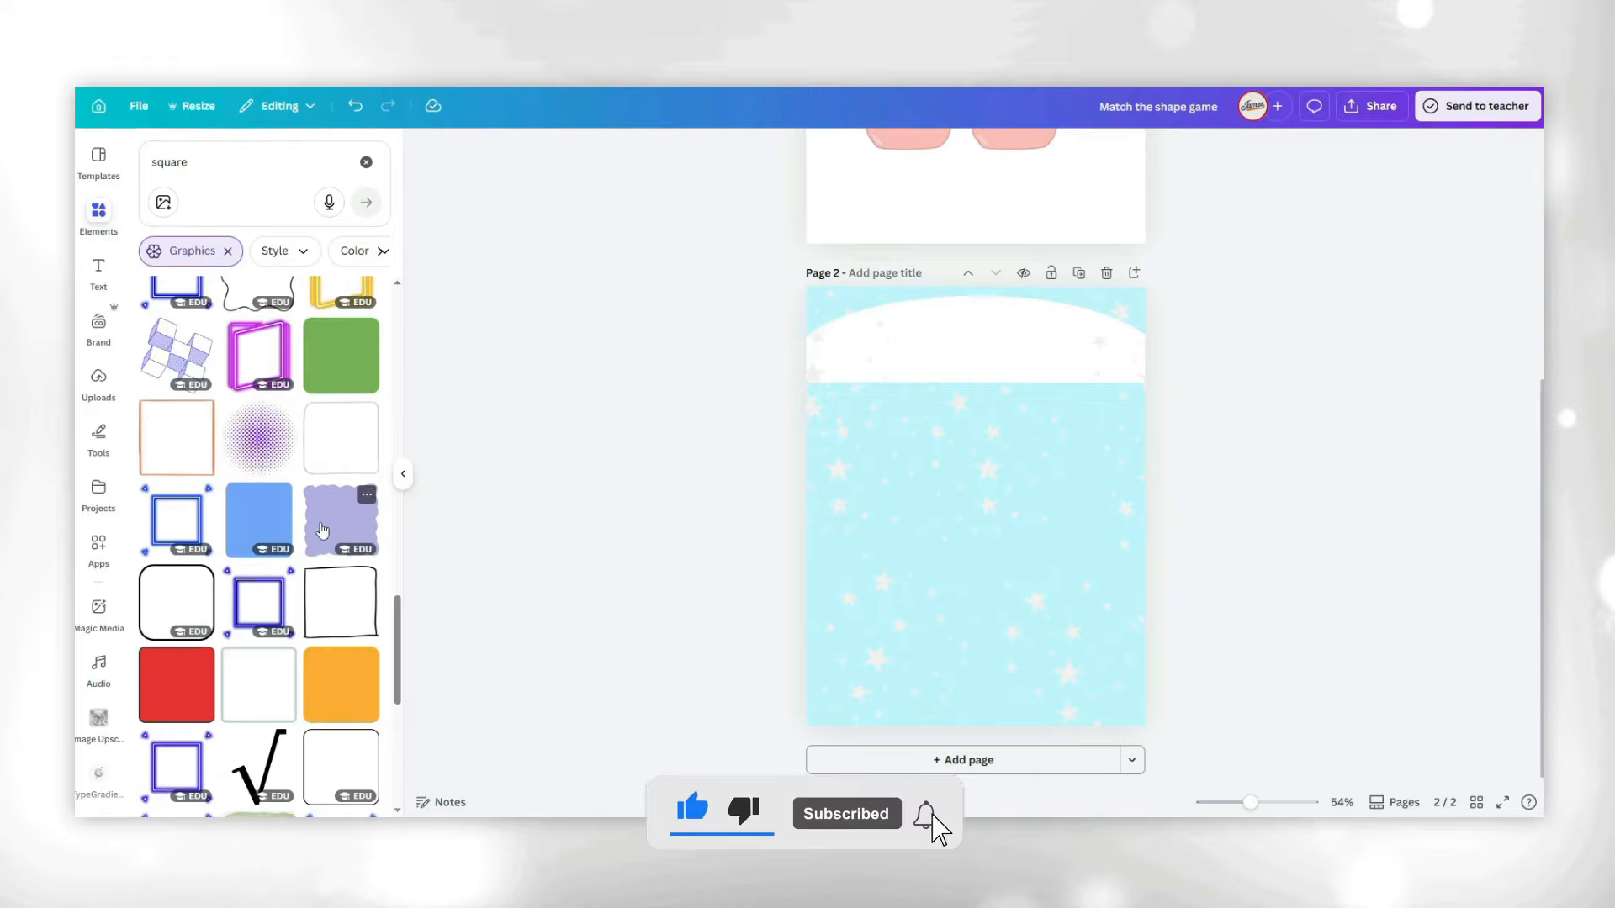
pyautogui.click(322, 529)
# Duplicate the lavender scalloped square into an evenly spaced two-by-two grid below the white dome.
pyautogui.moveTo(967, 522)
pyautogui.mouseDown()
pyautogui.moveTo(897, 505)
pyautogui.moveTo(1058, 490)
pyautogui.mouseUp()
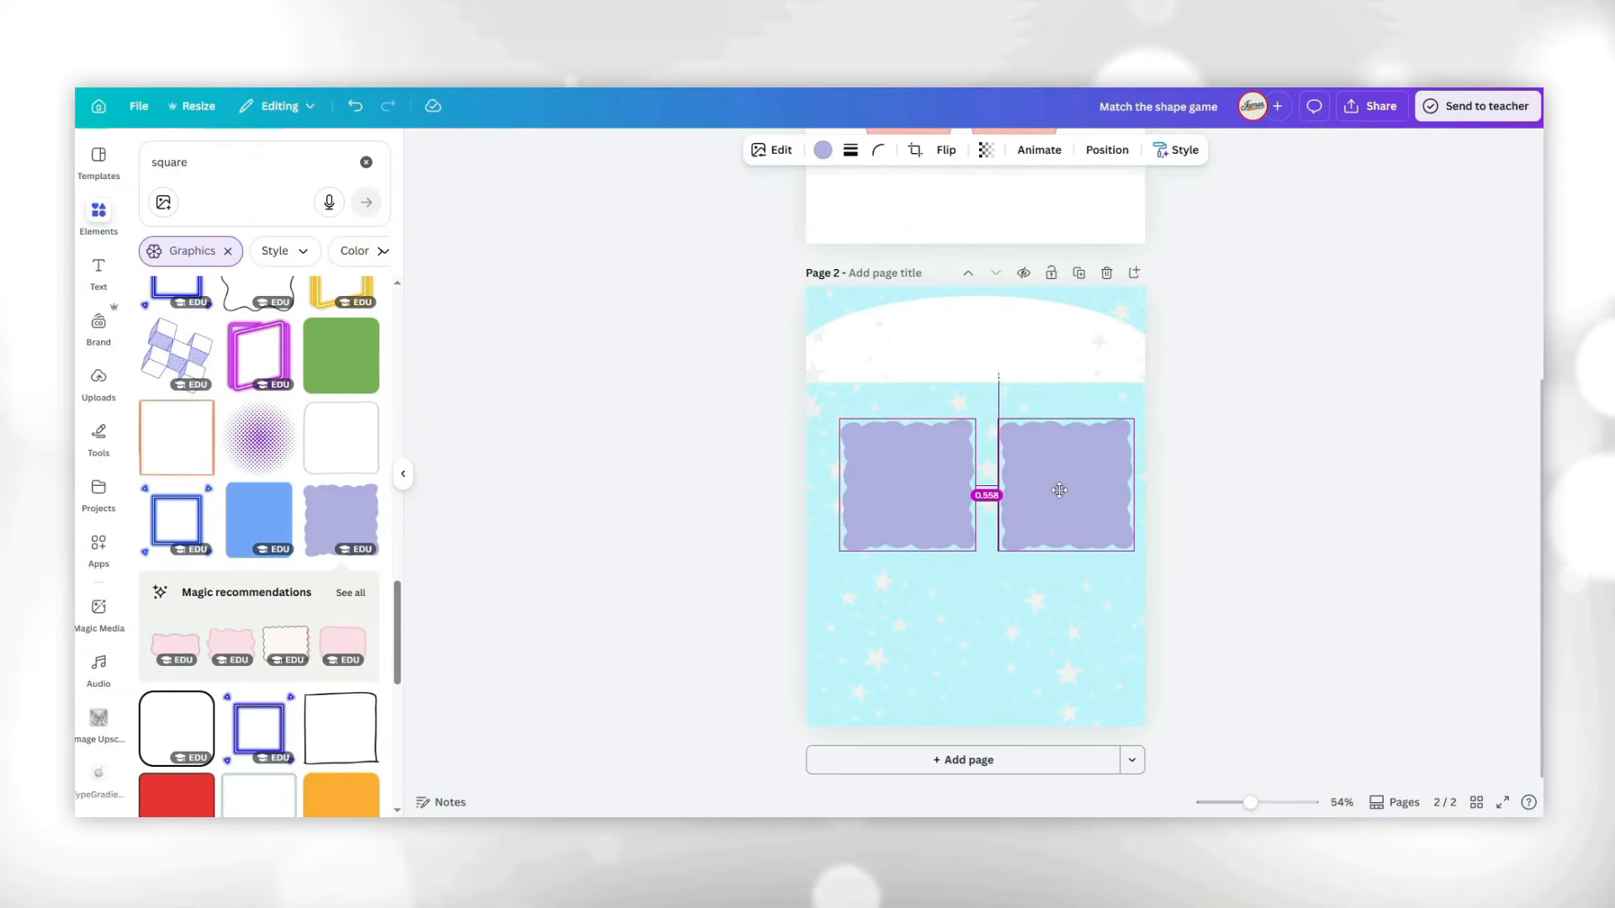
pyautogui.keyDown('shift'); pyautogui.click(899, 471); pyautogui.keyUp('shift')
pyautogui.hotkey('ctrl', 'd')
pyautogui.moveTo(1064, 631); pyautogui.dragTo(1046, 588)
pyautogui.keyDown('ctrl'); pyautogui.scroll(3, 1046, 587); pyautogui.keyUp('ctrl')
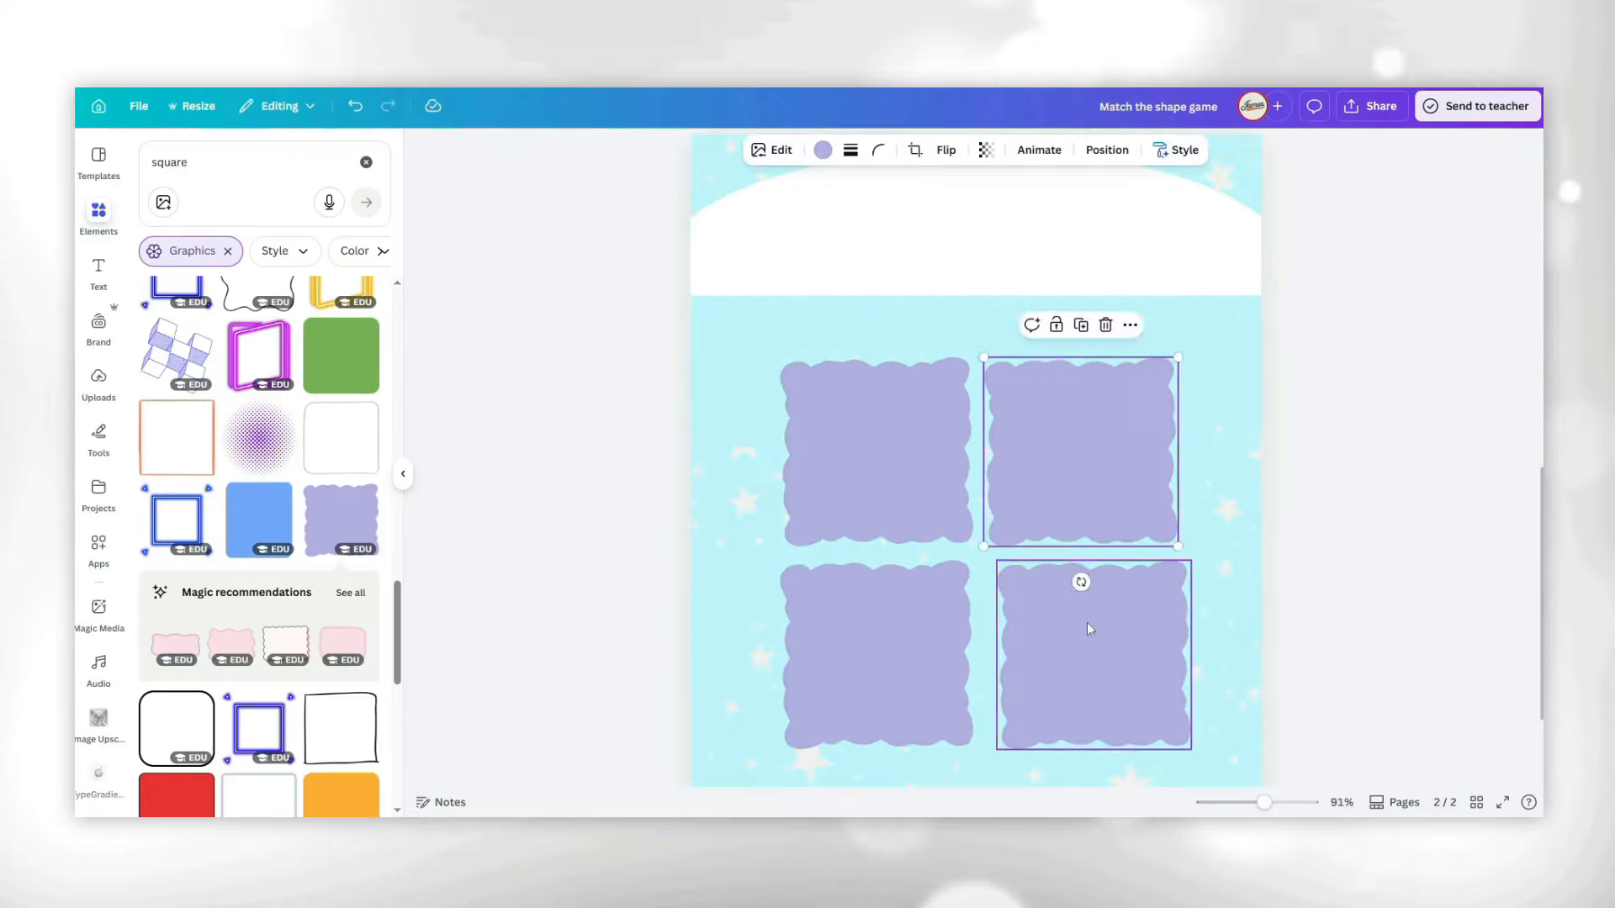
pyautogui.click(1341, 559)
pyautogui.keyDown('ctrl'); pyautogui.scroll(-3, 1341, 559); pyautogui.keyUp('ctrl')
# Tilt the lavender scalloped squares slightly and select the upper-left one.
pyautogui.click(911, 547)
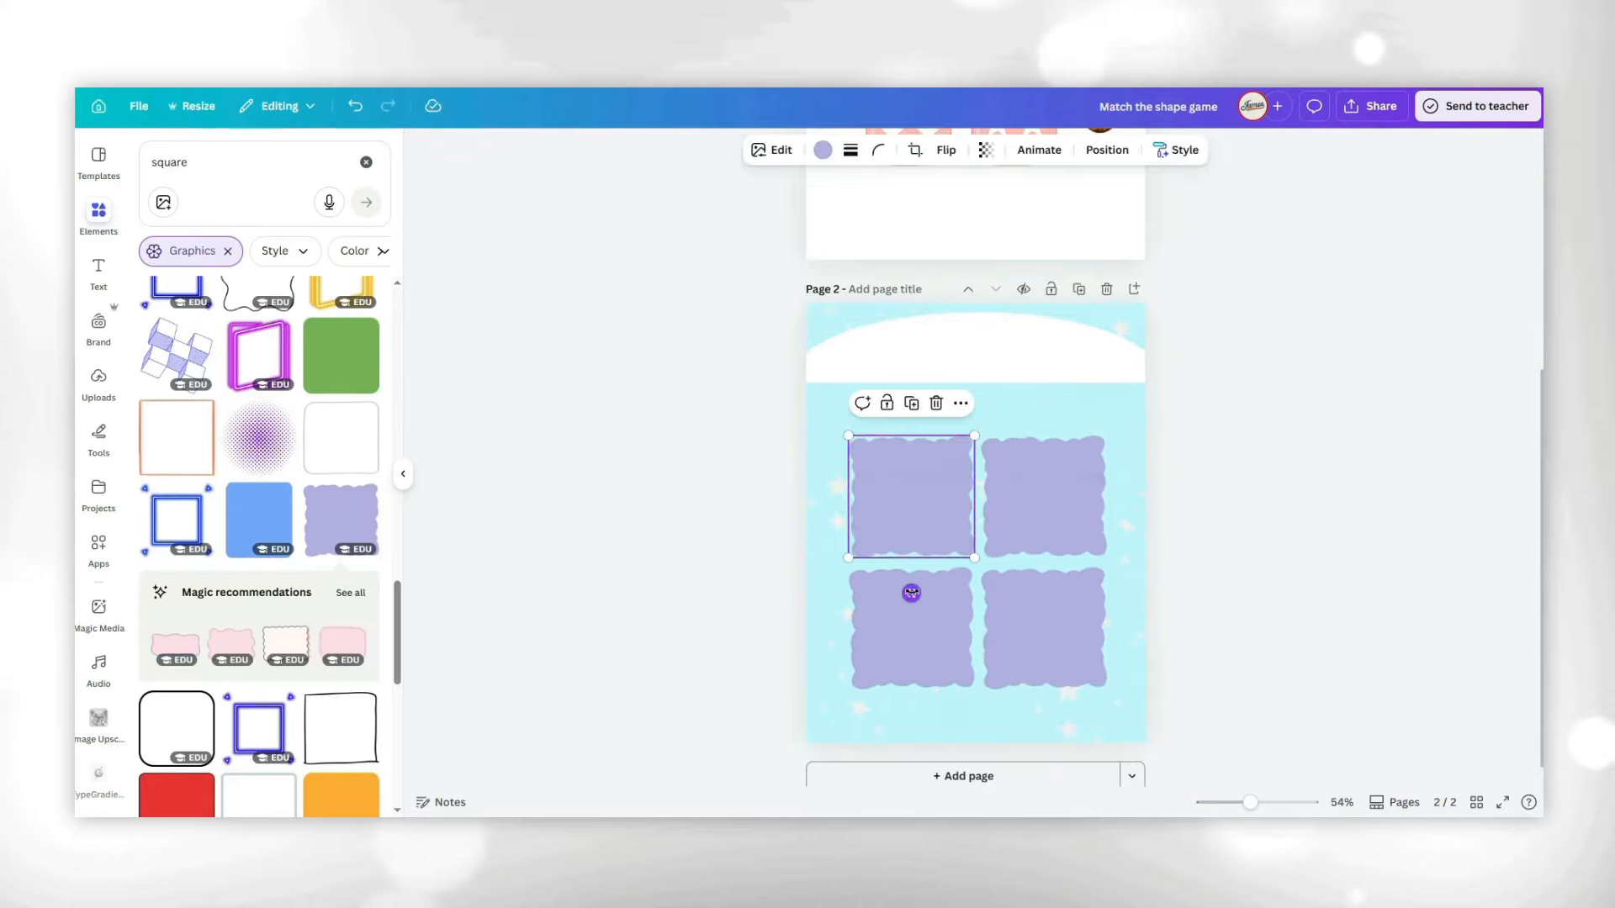
pyautogui.click(1042, 538)
pyautogui.click(912, 639)
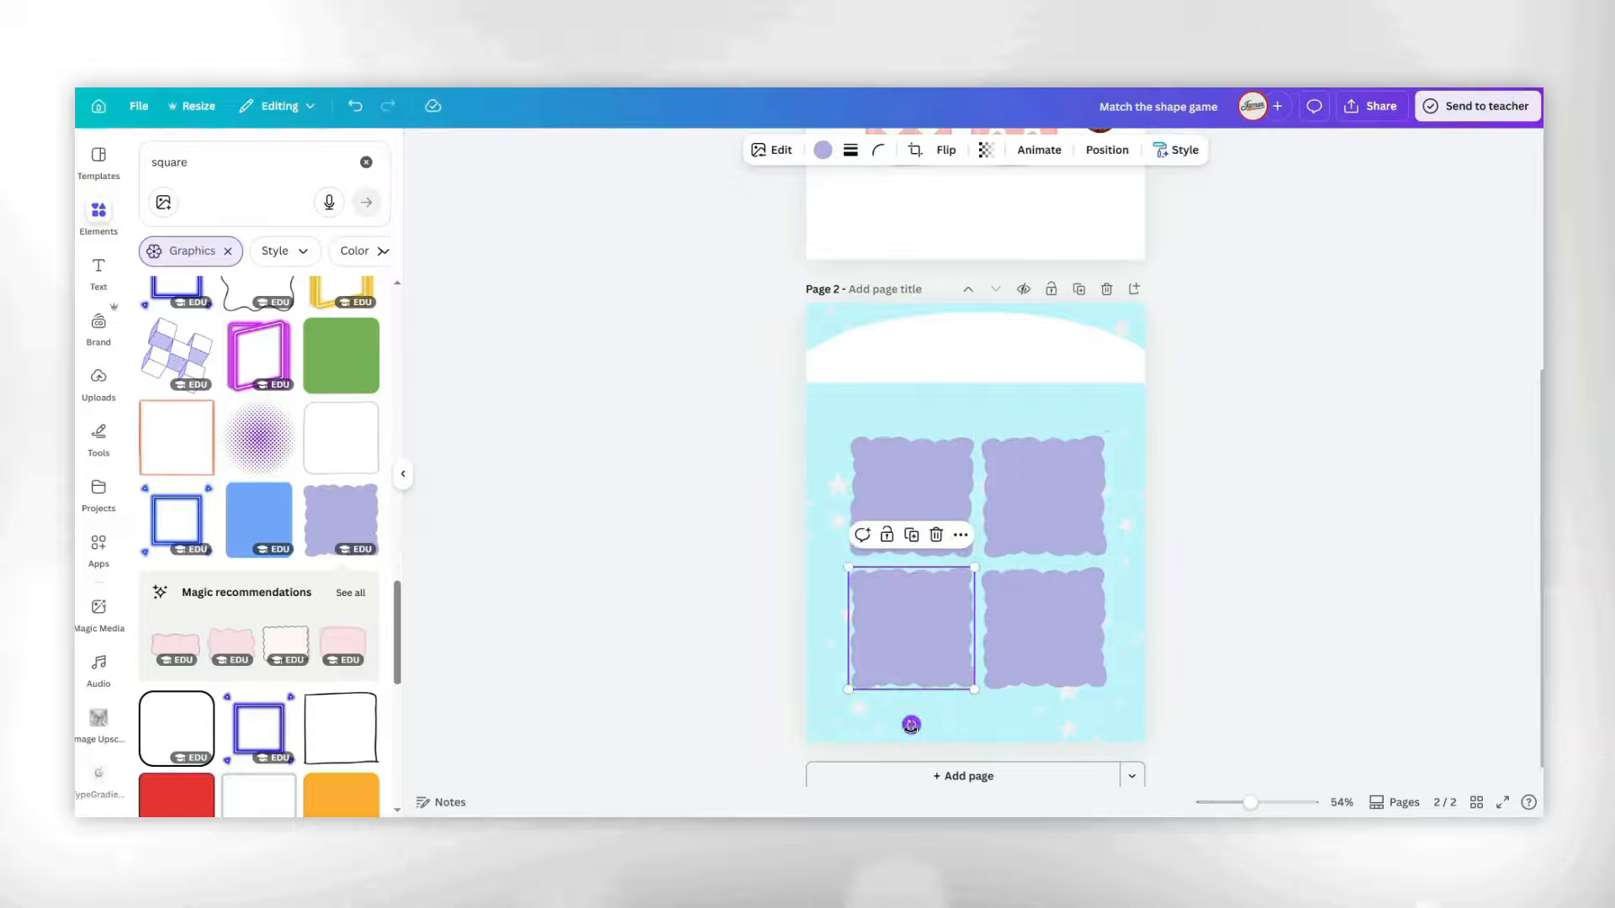
pyautogui.click(1337, 584)
pyautogui.click(958, 480)
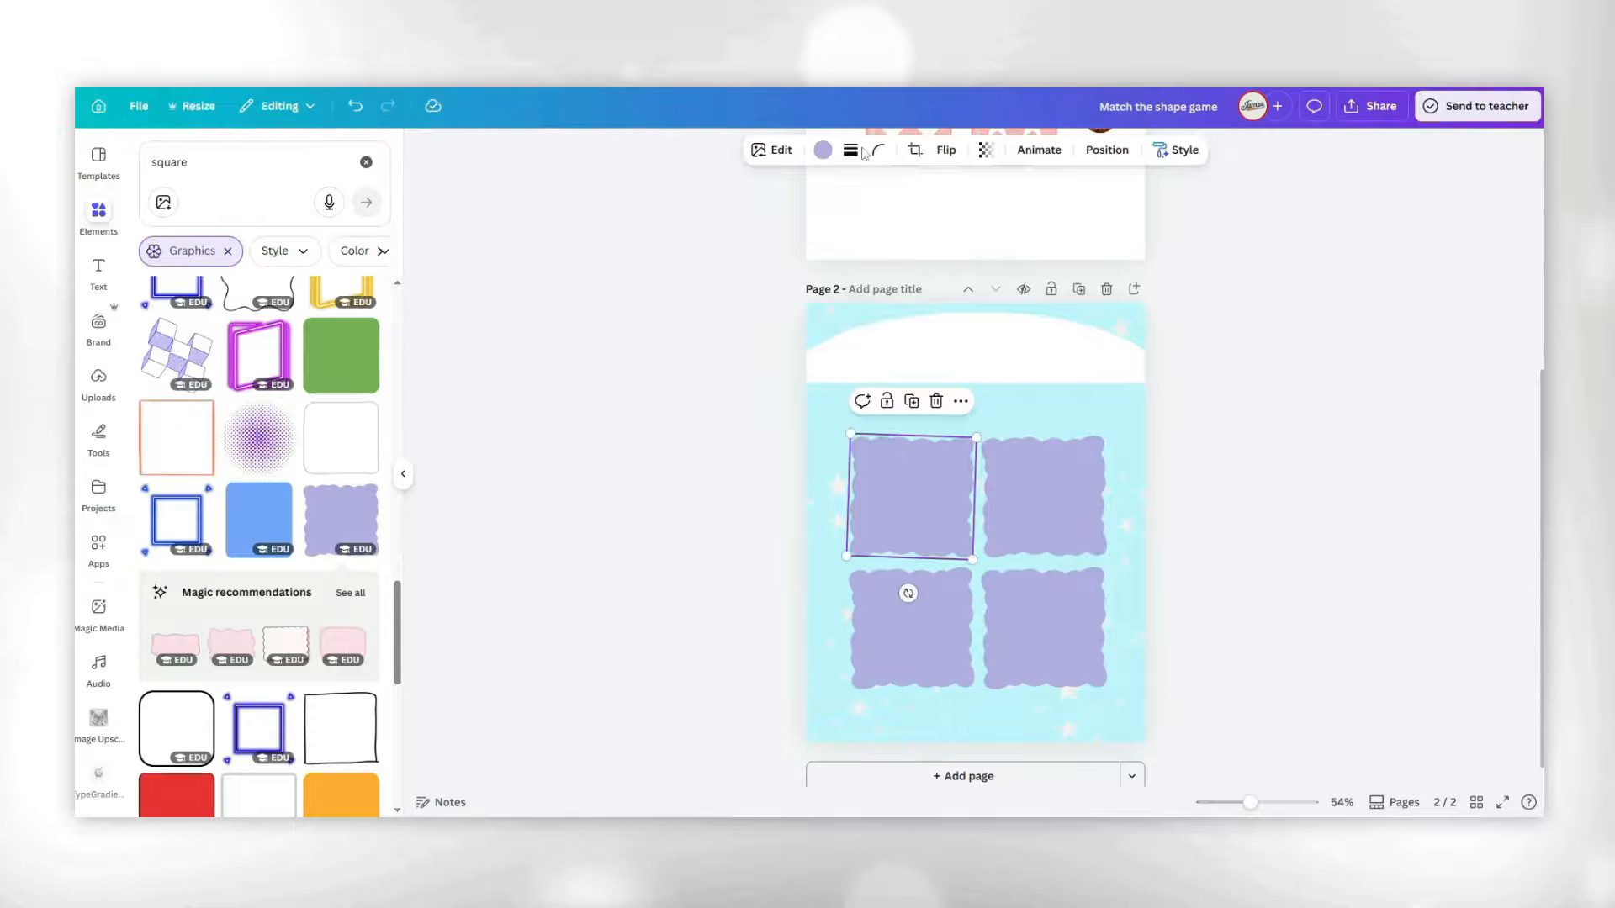
# Recolor the upper-left scalloped square on page 2 from lavender to a custom off-white.
pyautogui.click(822, 151)
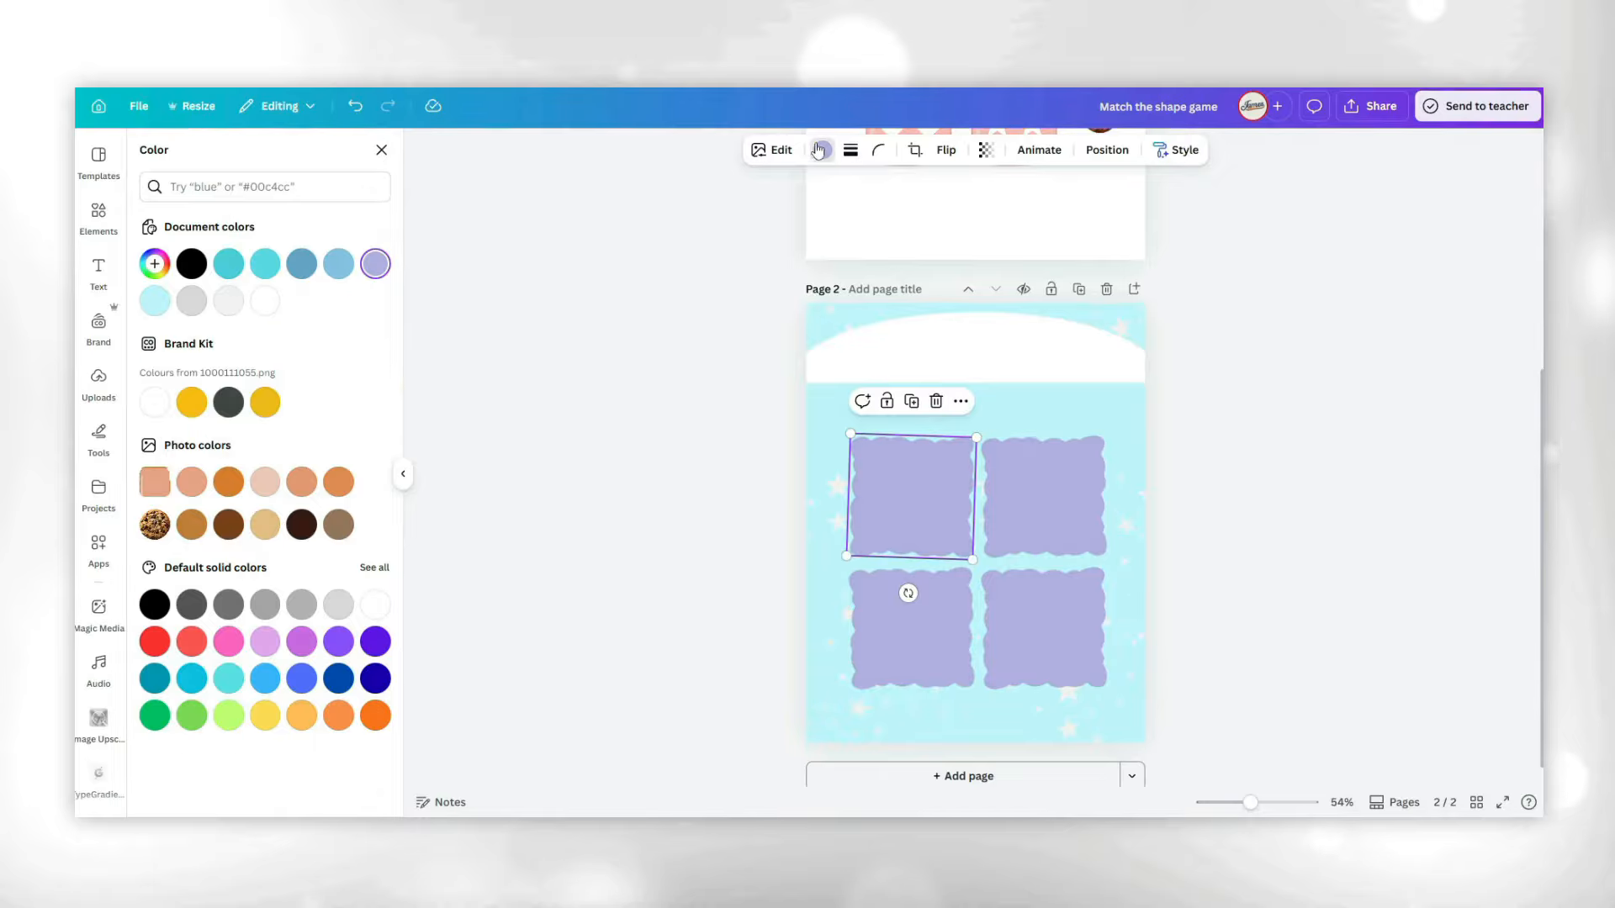
pyautogui.click(154, 265)
pyautogui.write('#F4F1CB')
pyautogui.moveTo(130, 300); pyautogui.dragTo(165, 303)
# Recolor the upper-right and lower-right scalloped squares off-white and the lower-left one light gray.
pyautogui.click(1043, 496)
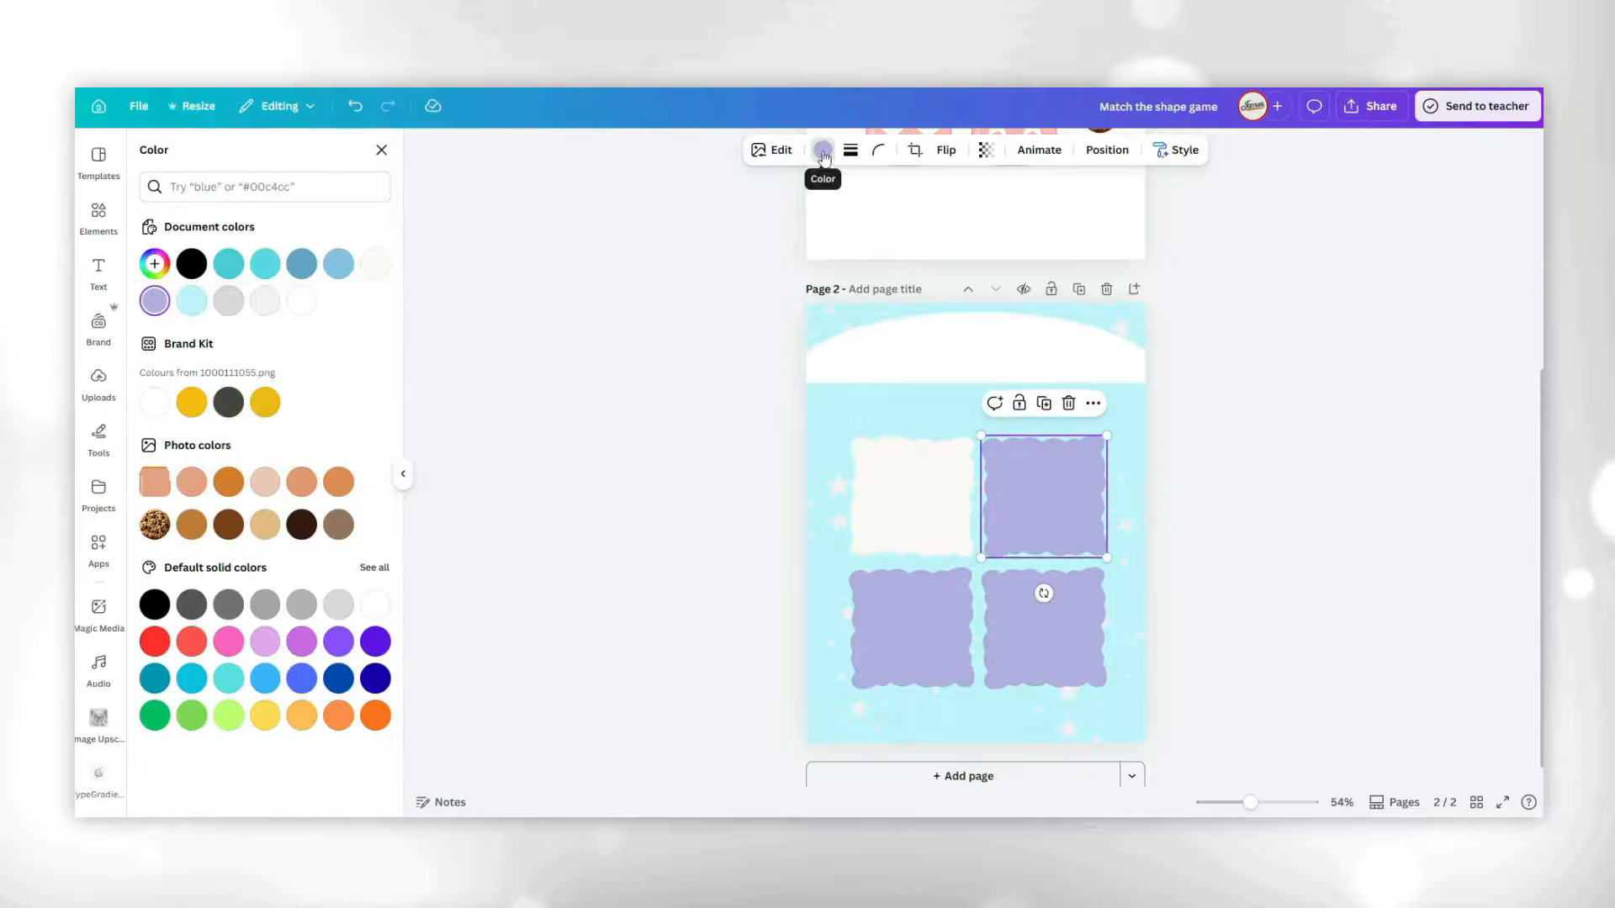
pyautogui.click(375, 263)
pyautogui.click(986, 150)
pyautogui.click(920, 600)
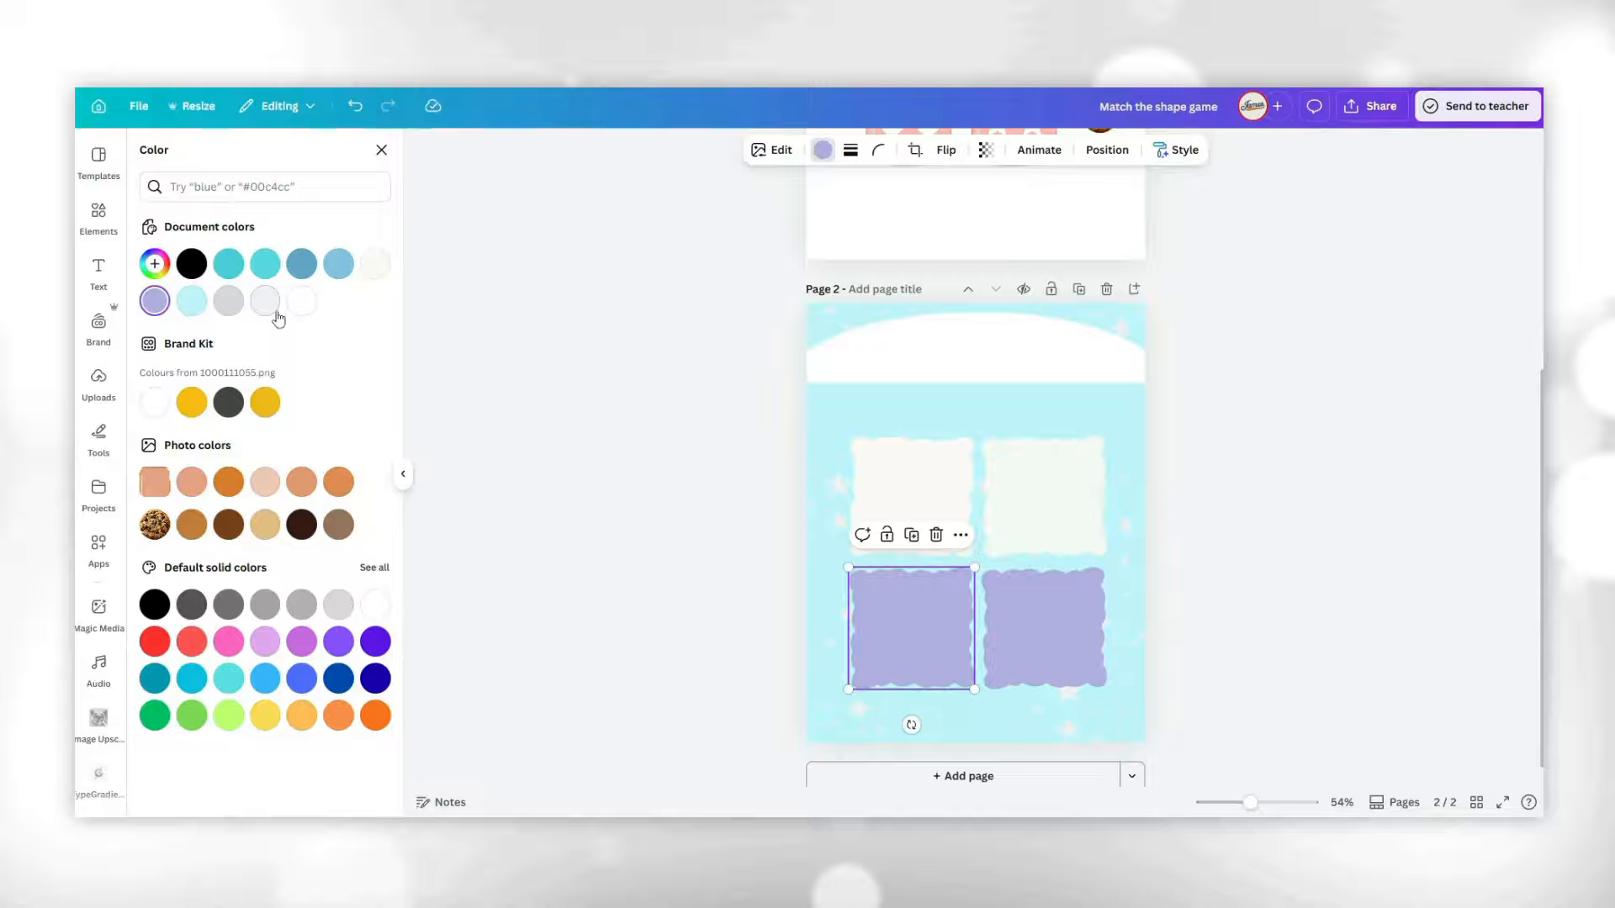
pyautogui.click(275, 312)
pyautogui.click(1043, 656)
pyautogui.click(375, 264)
pyautogui.click(1264, 501)
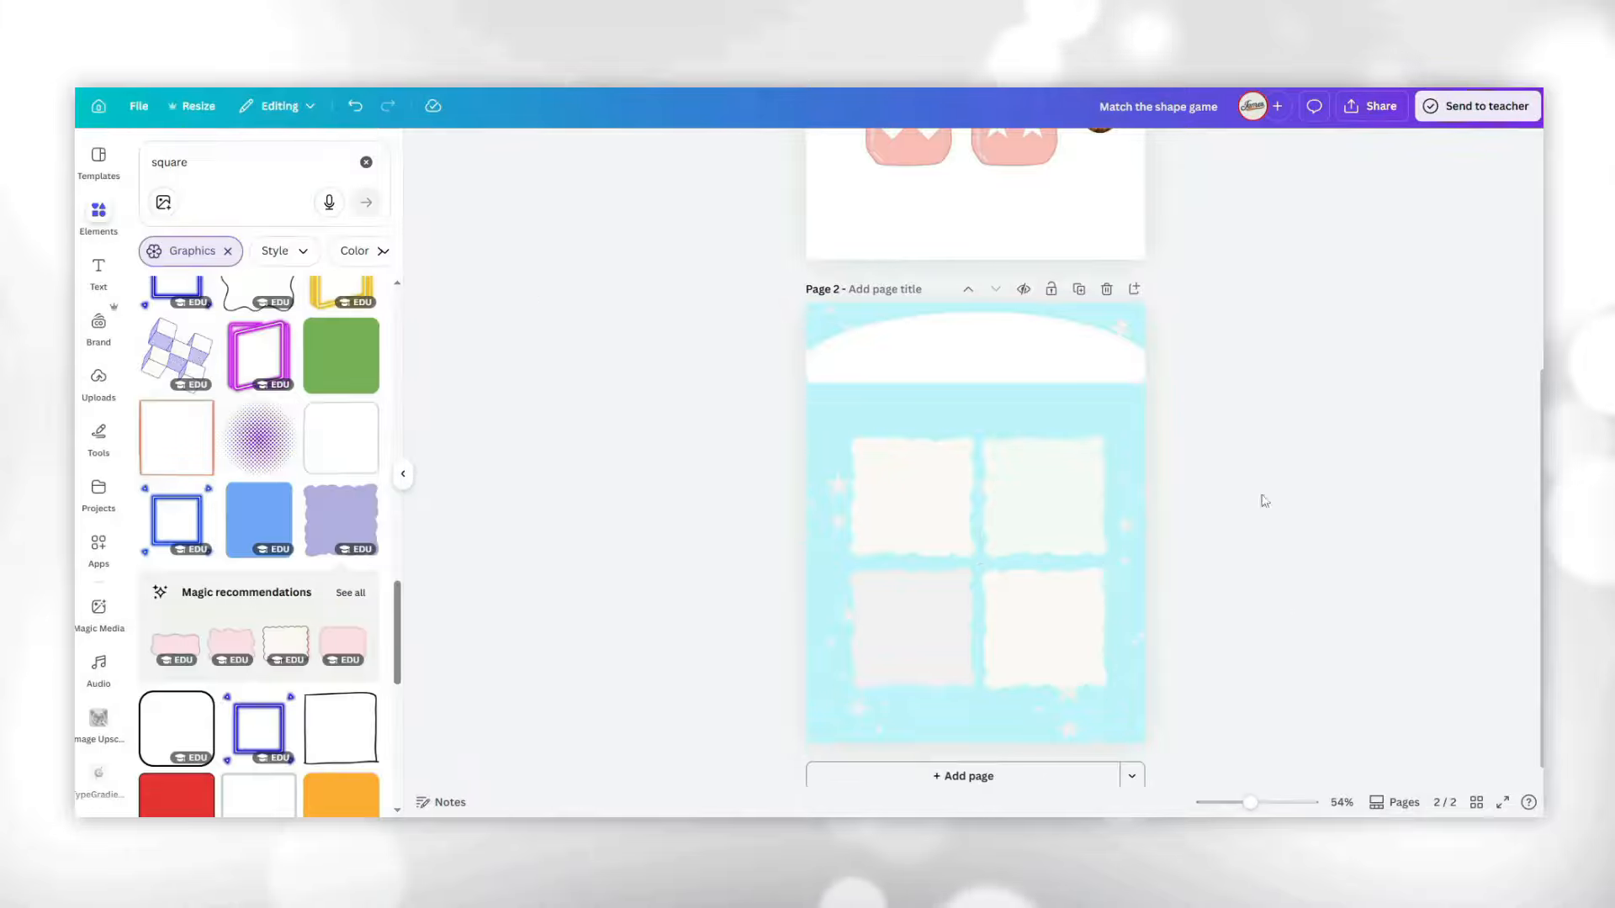
# Search the graphics for "colorful stars" and add the scattered pastel and yellow stars graphic to page 2.
pyautogui.click(149, 159)
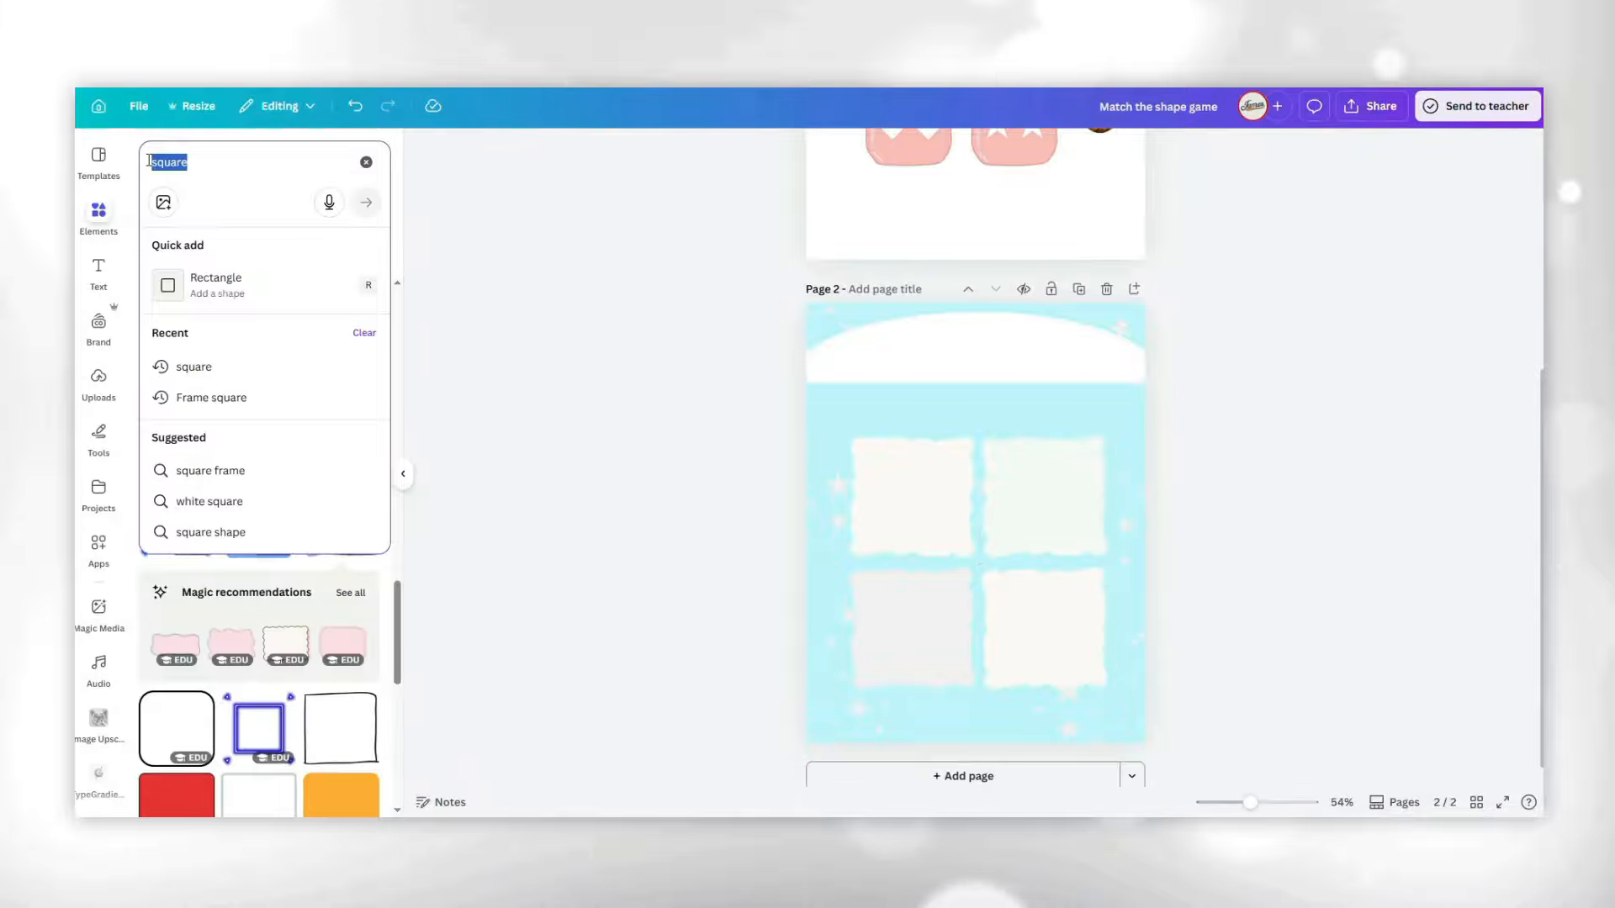
pyautogui.write('colorful stars')
pyautogui.press('Return')
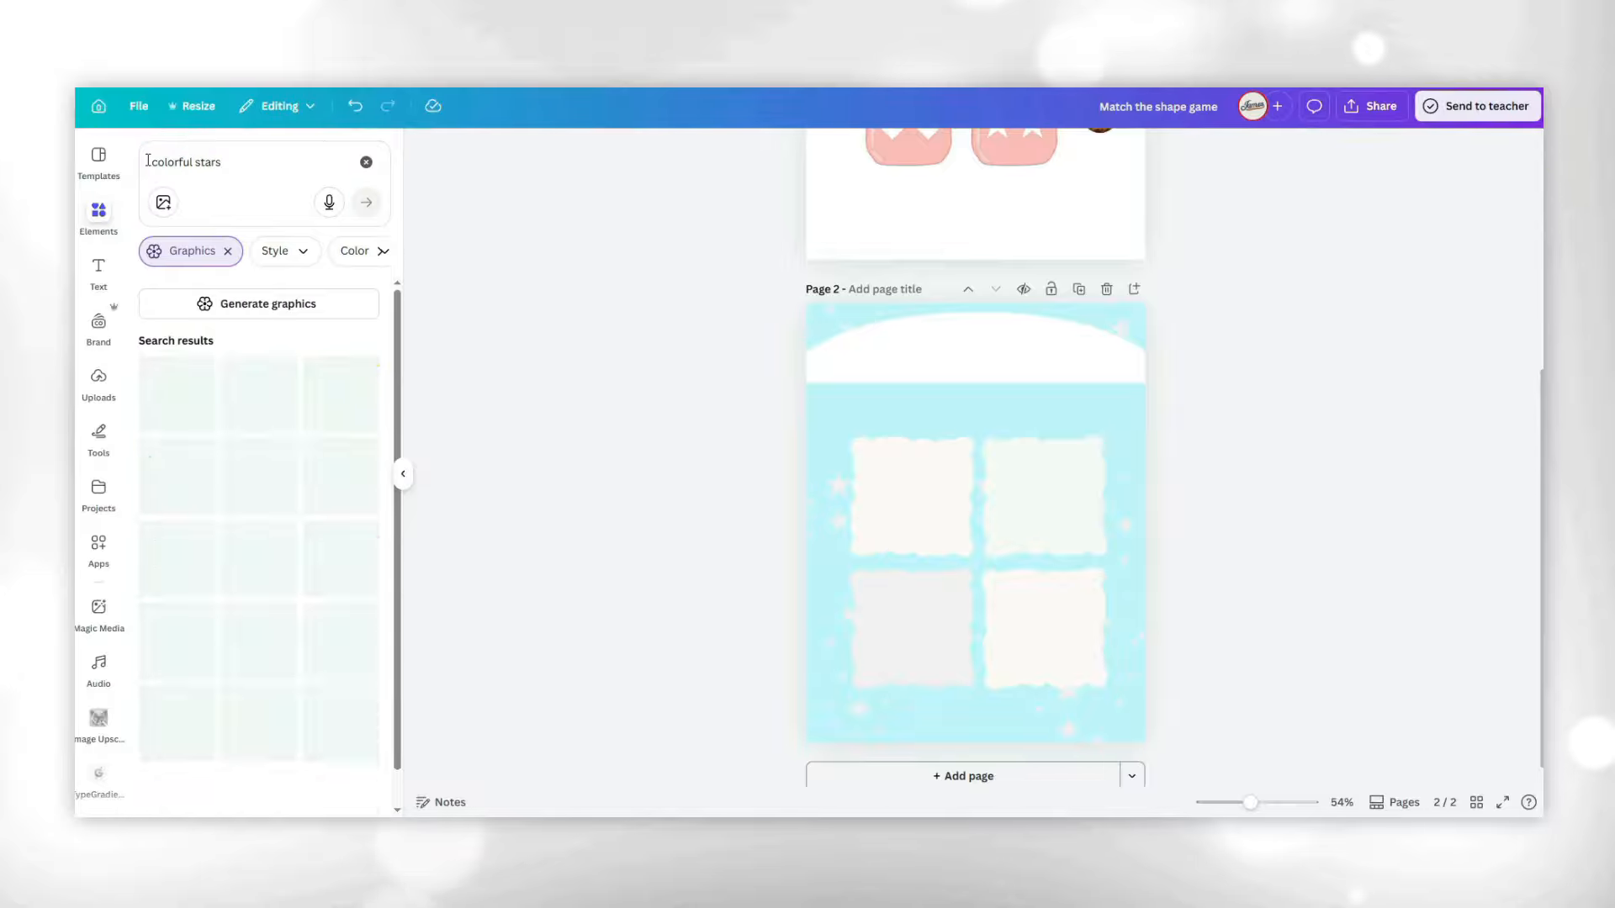
pyautogui.scroll(-10, 207, 573)
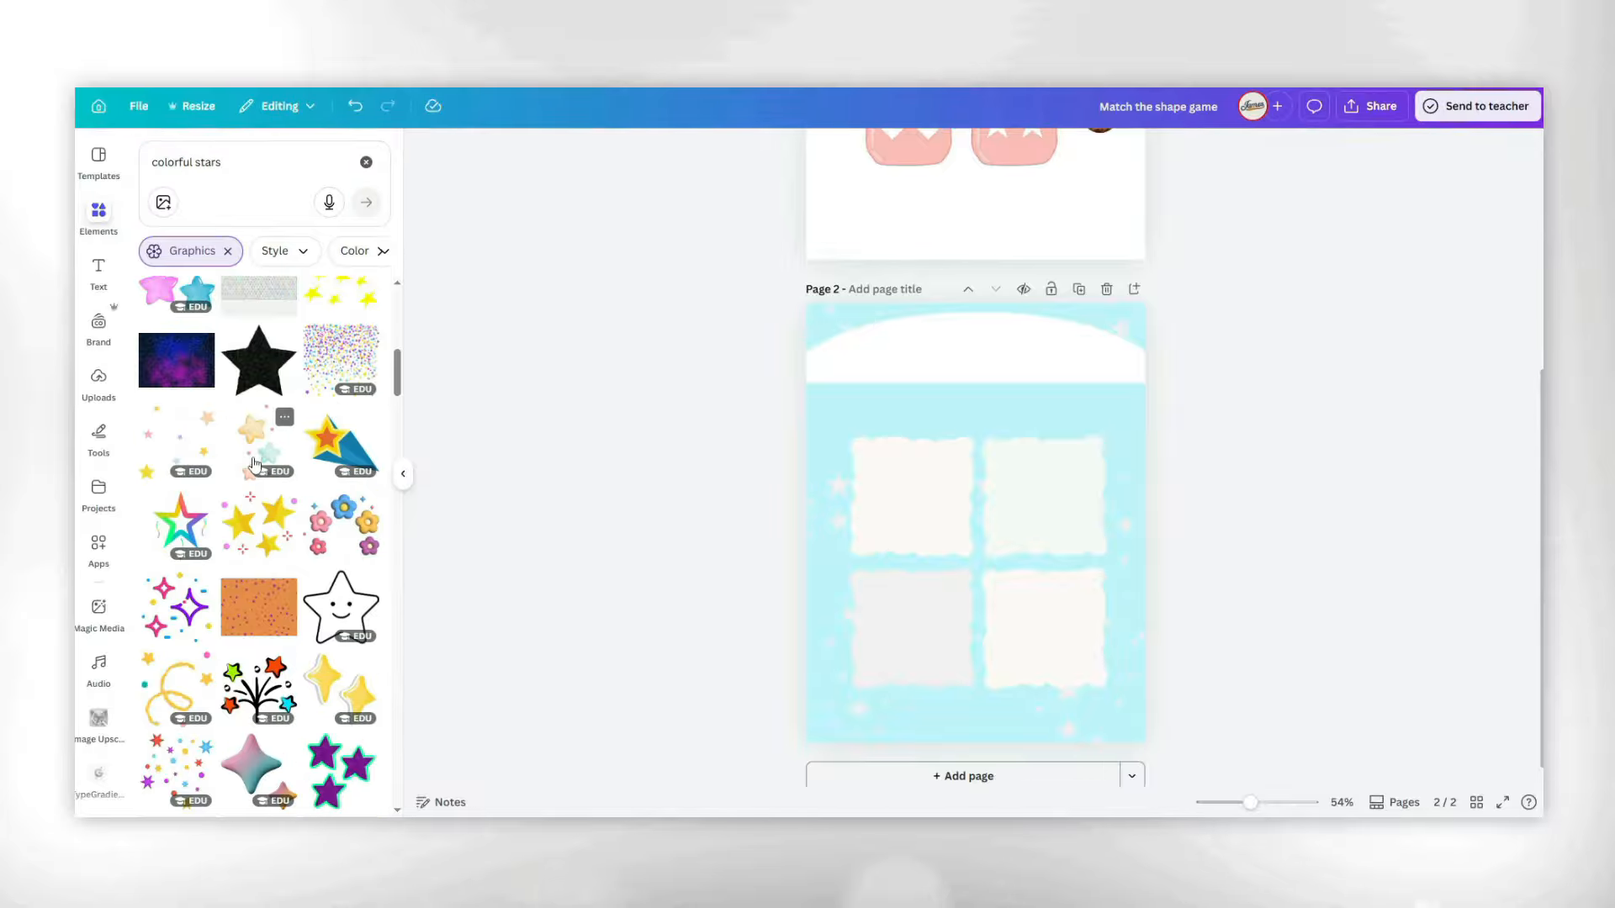
pyautogui.click(158, 454)
# Resize the stars graphic and arrange copies of it until they cover the upper-left scalloped square.
pyautogui.moveTo(1110, 396); pyautogui.dragTo(907, 581)
pyautogui.moveTo(874, 618); pyautogui.dragTo(810, 416)
pyautogui.scroll(5, 965, 437)
pyautogui.moveTo(808, 526); pyautogui.dragTo(891, 536)
pyautogui.click(809, 537)
pyautogui.moveTo(891, 606); pyautogui.dragTo(893, 481)
pyautogui.moveTo(844, 552); pyautogui.dragTo(775, 418)
pyautogui.moveTo(967, 442); pyautogui.dragTo(967, 491)
# Copy the whole star arrangement onto the other three scalloped squares.
pyautogui.hotkey('ctrl', 'a')
pyautogui.hotkey('ctrl', 'g')
pyautogui.moveTo(825, 500); pyautogui.dragTo(1068, 478)
pyautogui.scroll(-2, 1070, 484)
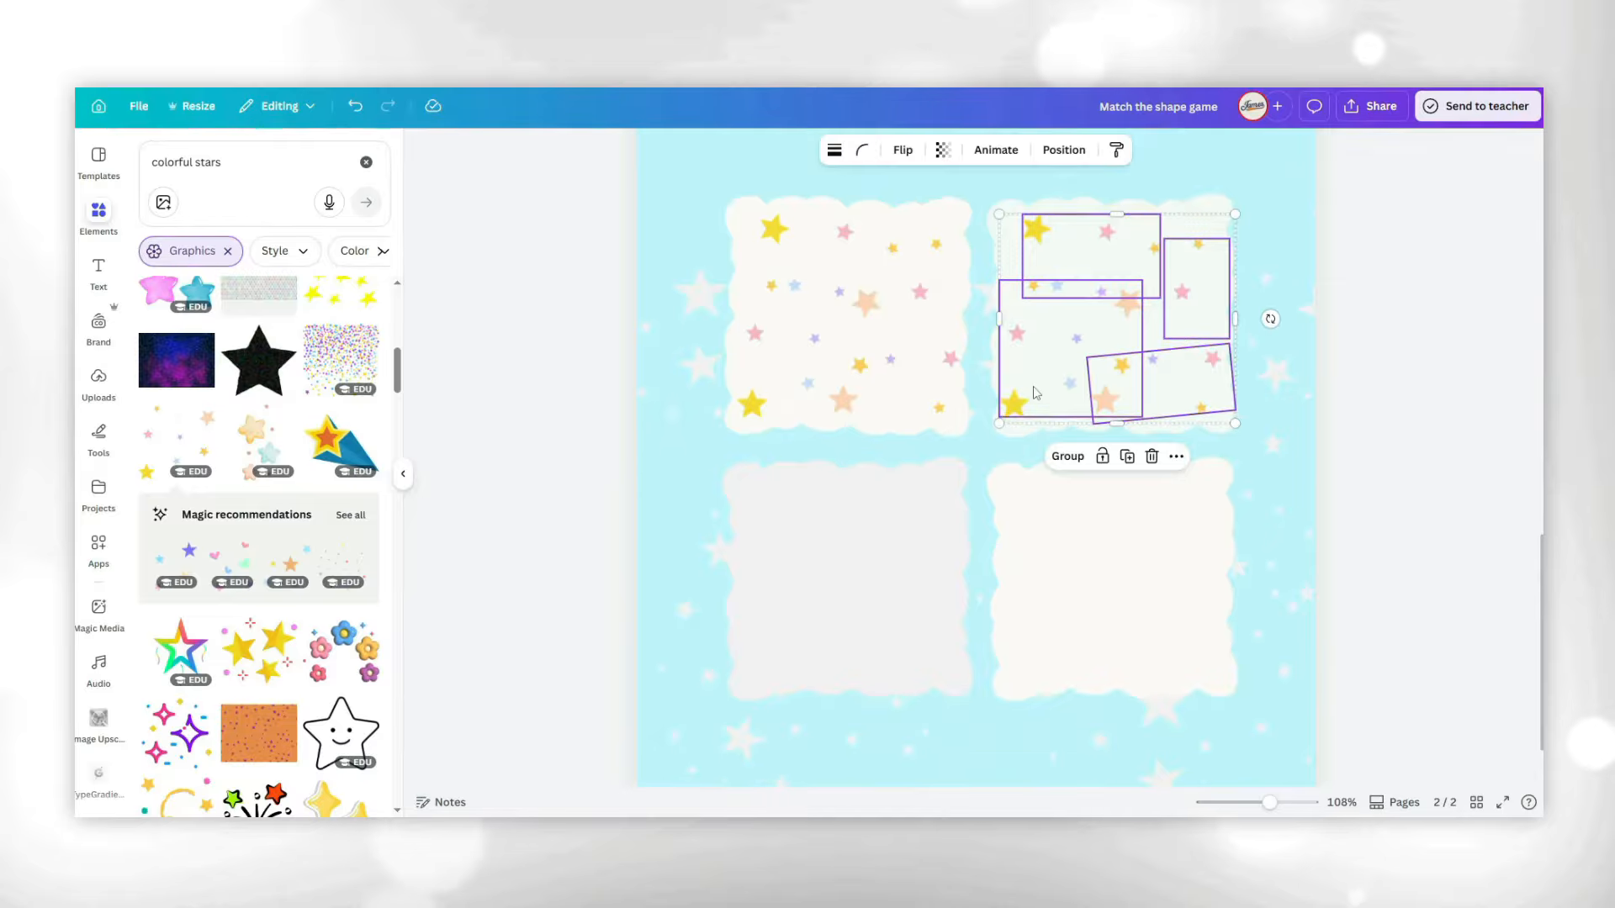
pyautogui.scroll(-1, 1036, 393)
pyautogui.moveTo(1036, 313); pyautogui.dragTo(752, 509)
pyautogui.click(1351, 533)
pyautogui.scroll(-3, 1352, 534)
pyautogui.scroll(2, 1348, 559)
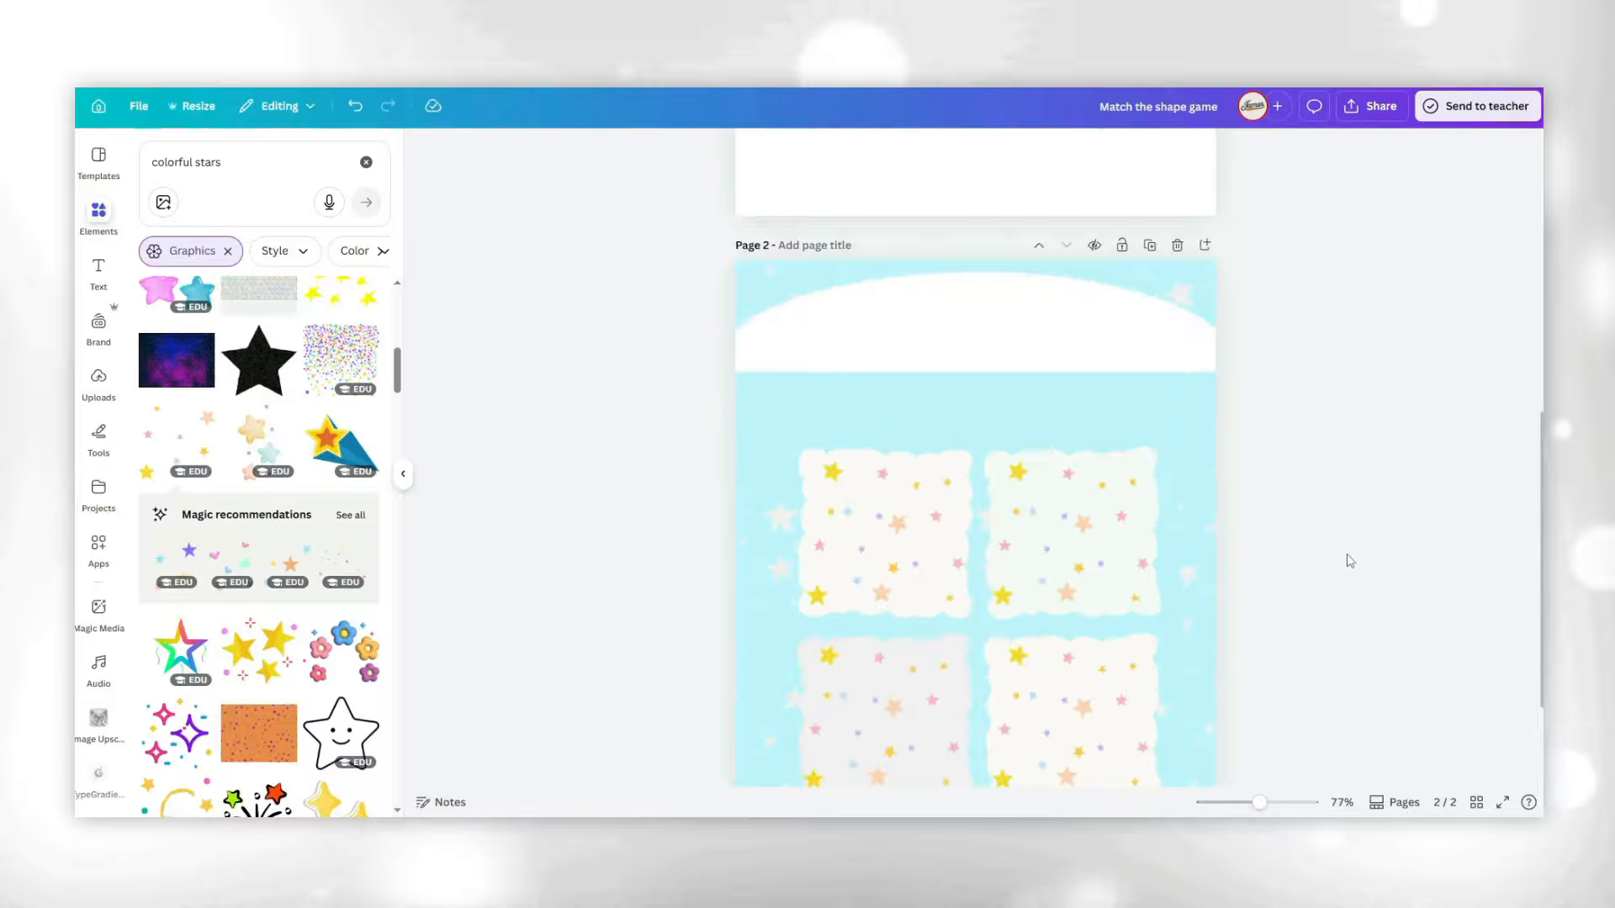
pyautogui.scroll(-2, 1348, 558)
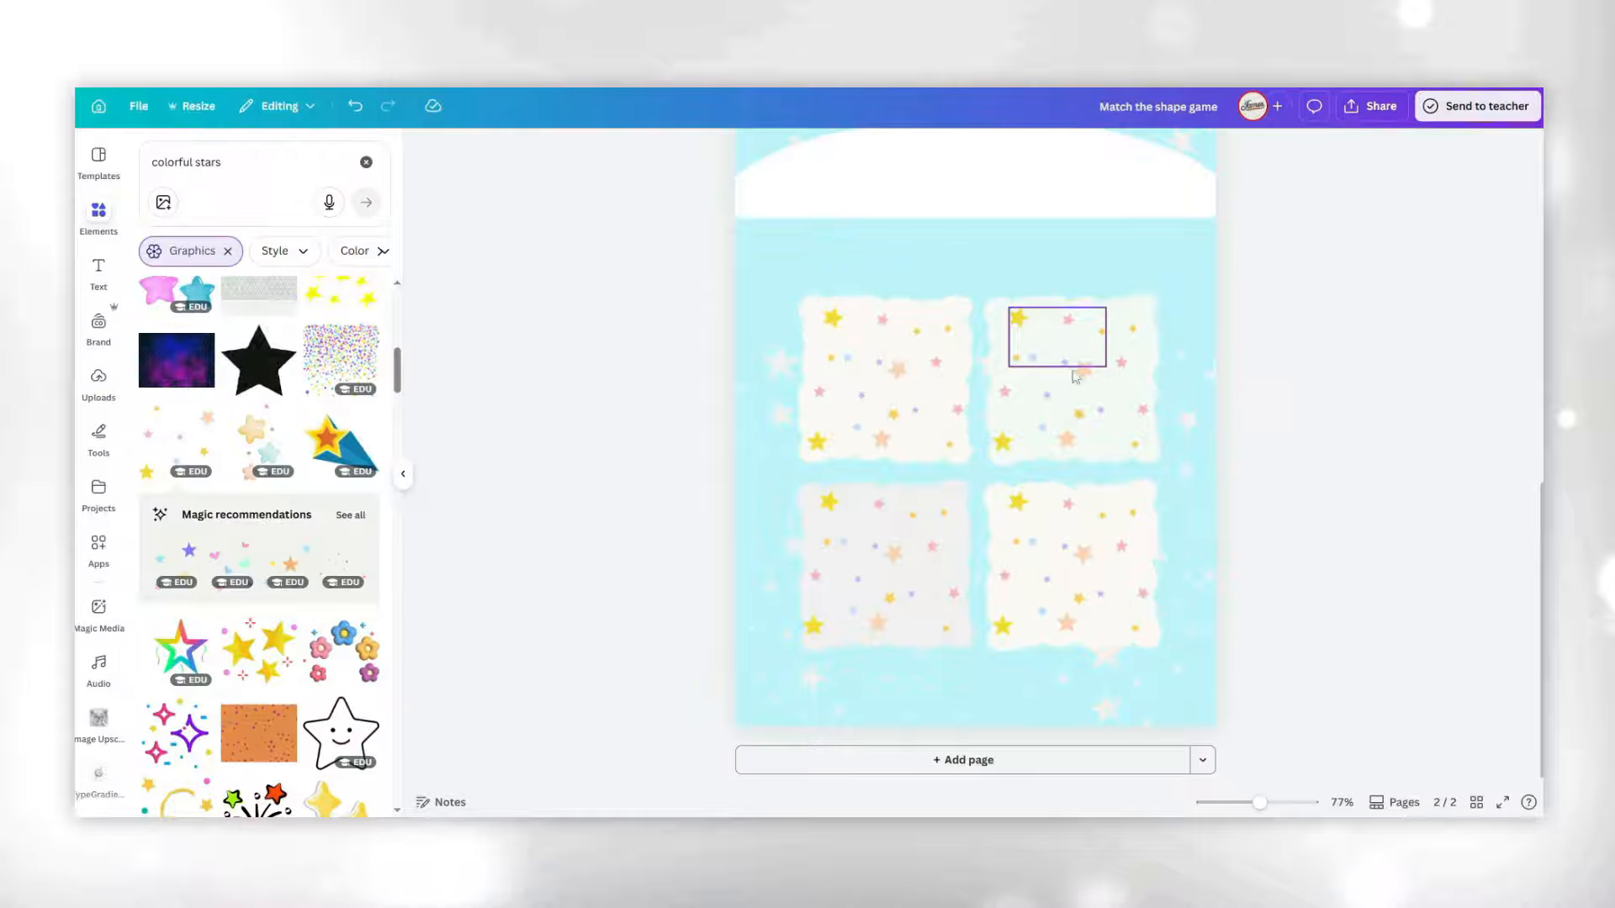
# Add a circle shape and shrink it into a small badge in the upper-left corner of the first scalloped square.
pyautogui.click(366, 161)
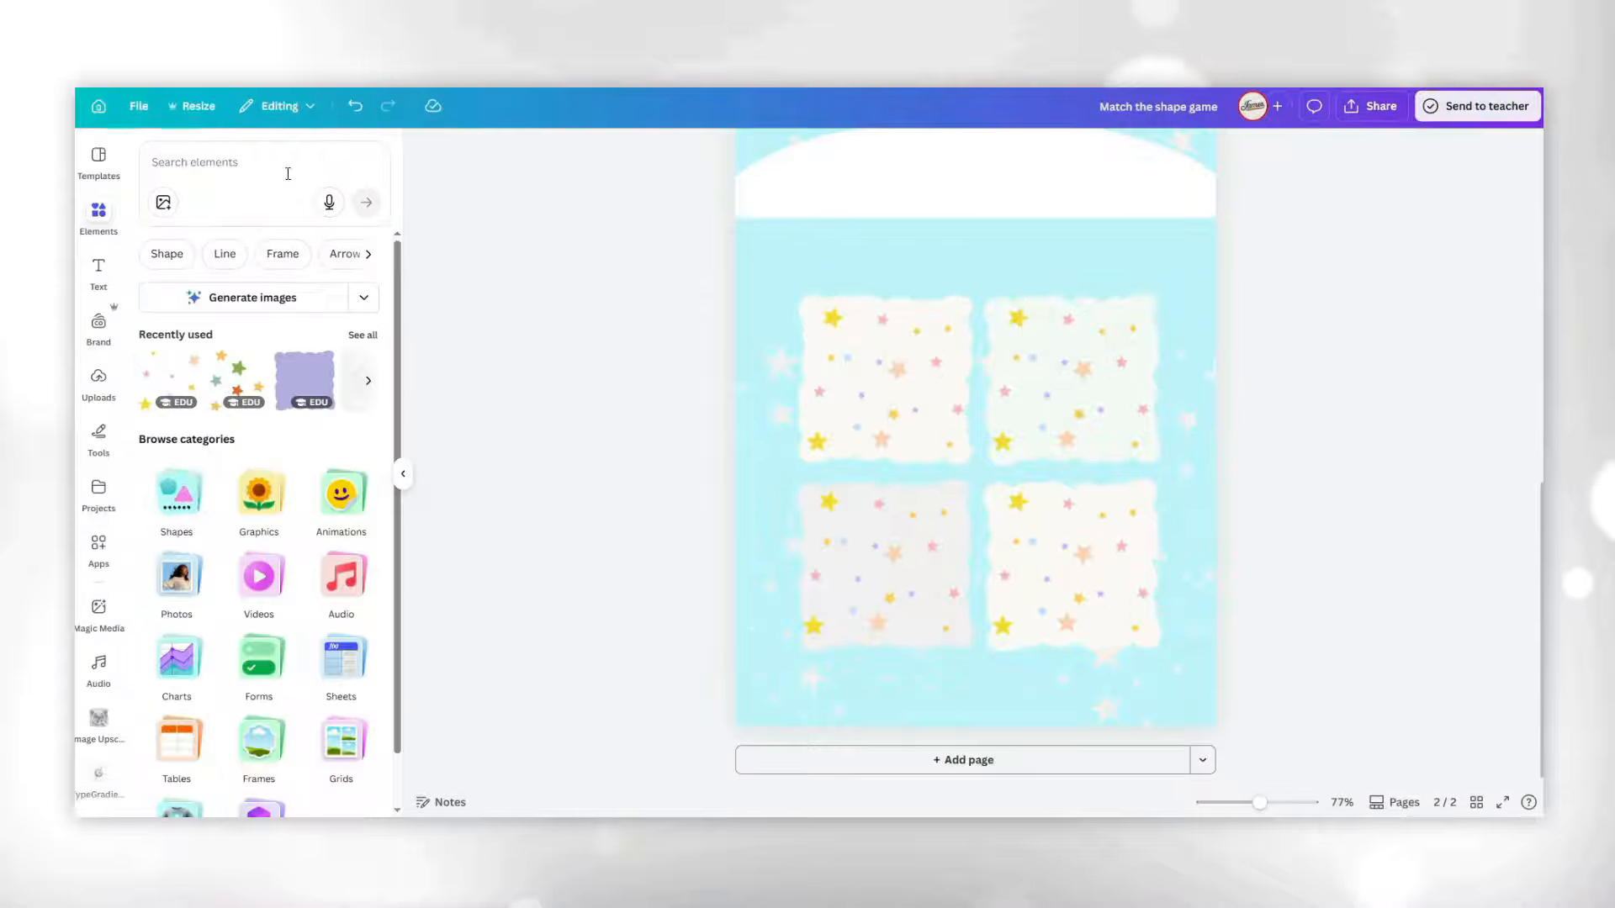
pyautogui.click(166, 252)
pyautogui.click(159, 358)
pyautogui.scroll(3, 980, 399)
pyautogui.moveTo(981, 399); pyautogui.dragTo(799, 331)
pyautogui.moveTo(908, 458); pyautogui.dragTo(764, 296)
# Add a heading with the number 1, center it on the small yellow circle and color it white.
pyautogui.write('t')
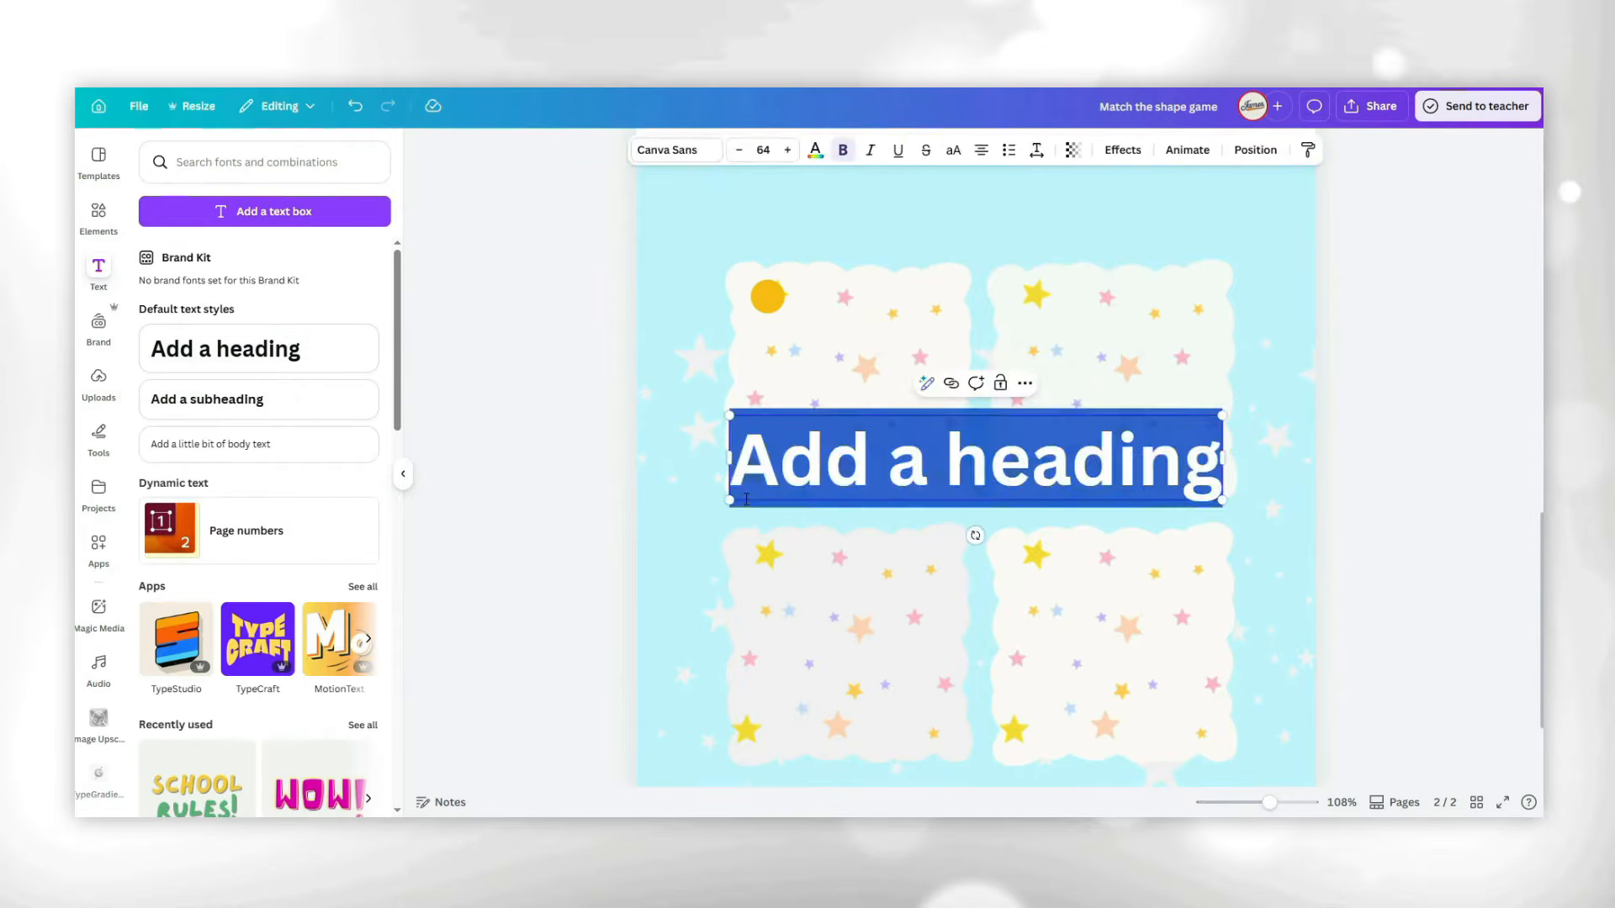
pyautogui.write('1')
pyautogui.moveTo(962, 432); pyautogui.dragTo(765, 289)
pyautogui.scroll(5, 892, 305)
pyautogui.click(814, 149)
pyautogui.click(361, 638)
pyautogui.click(1103, 391)
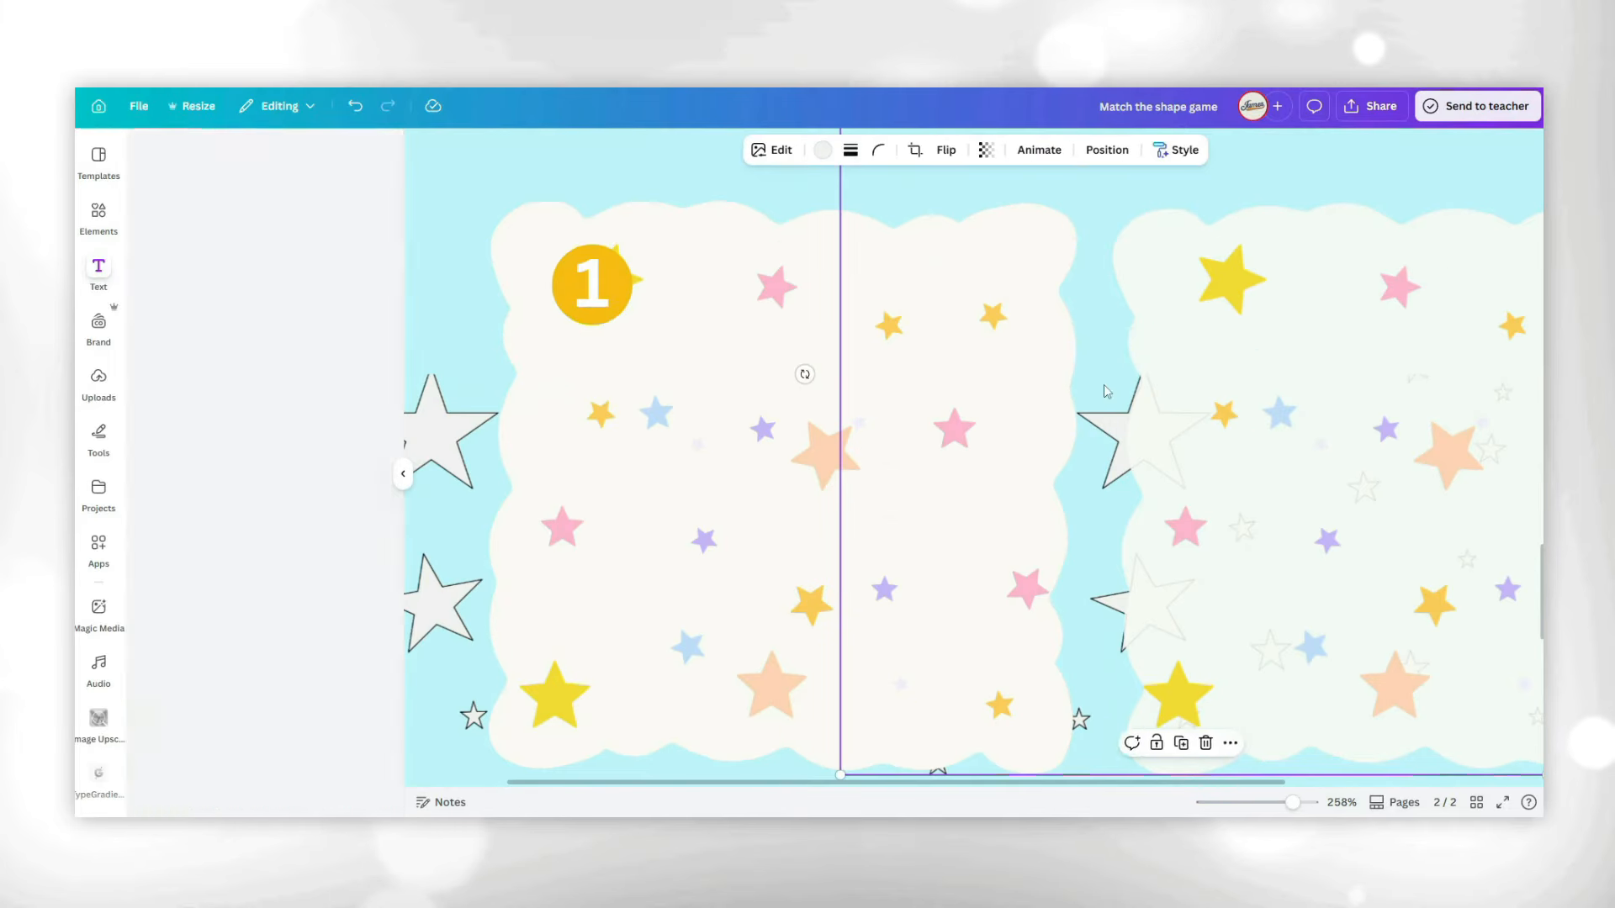
# Select the yellow circle together with its number 1 in the first scalloped square.
pyautogui.click(592, 284)
pyautogui.scroll(-5, 592, 284)
pyautogui.scroll(4, 660, 353)
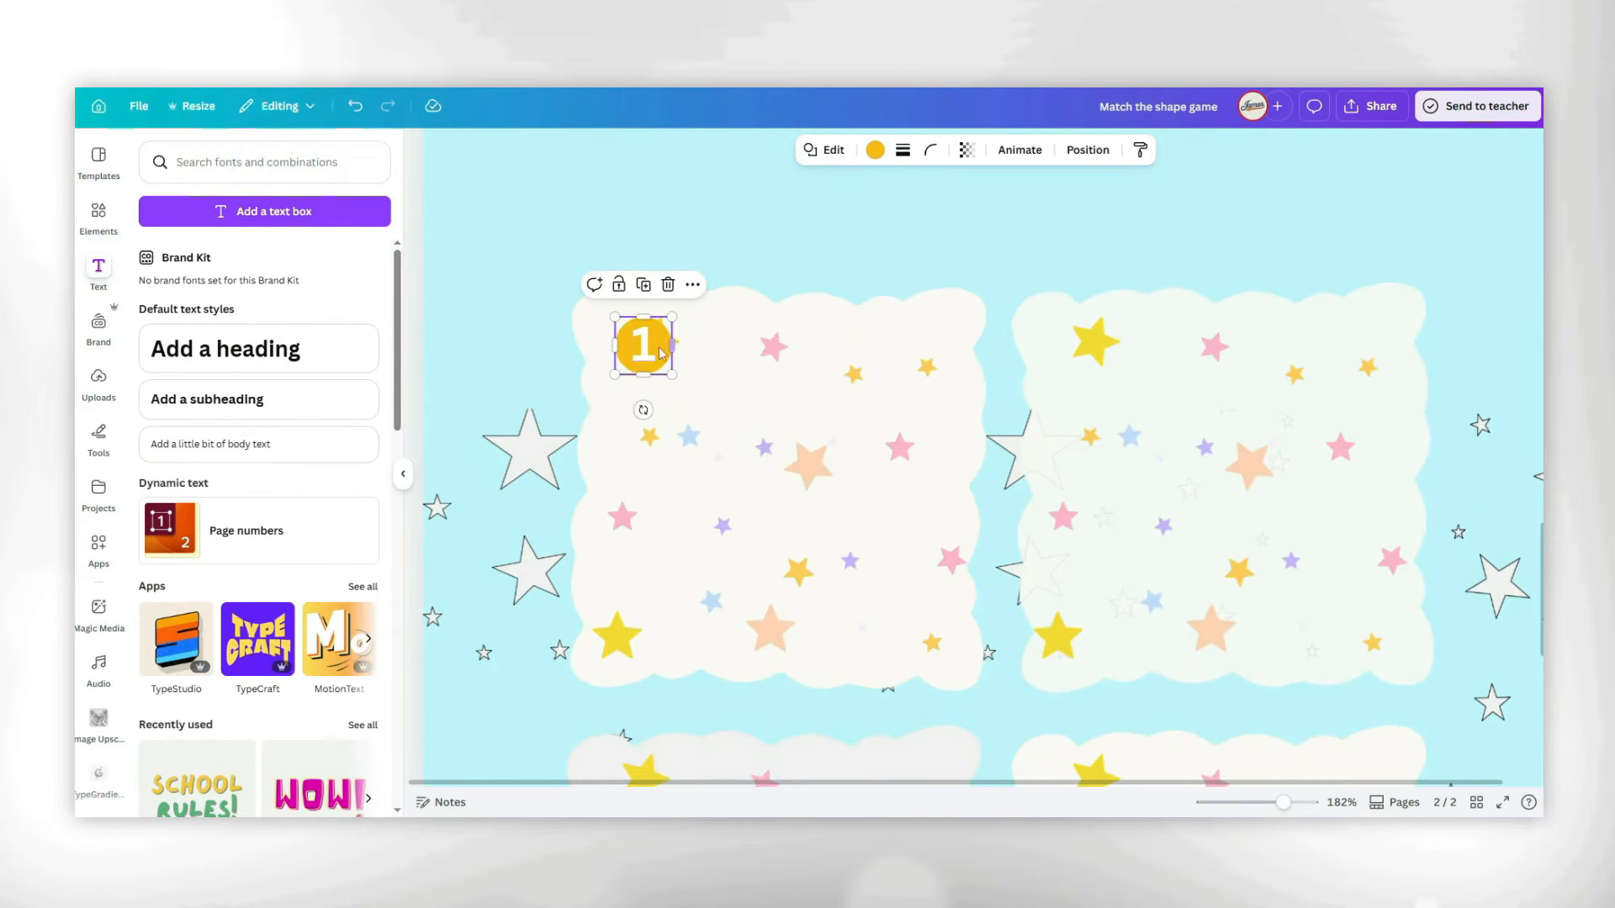
pyautogui.keyDown('shift'); pyautogui.click(649, 357); pyautogui.keyUp('shift')
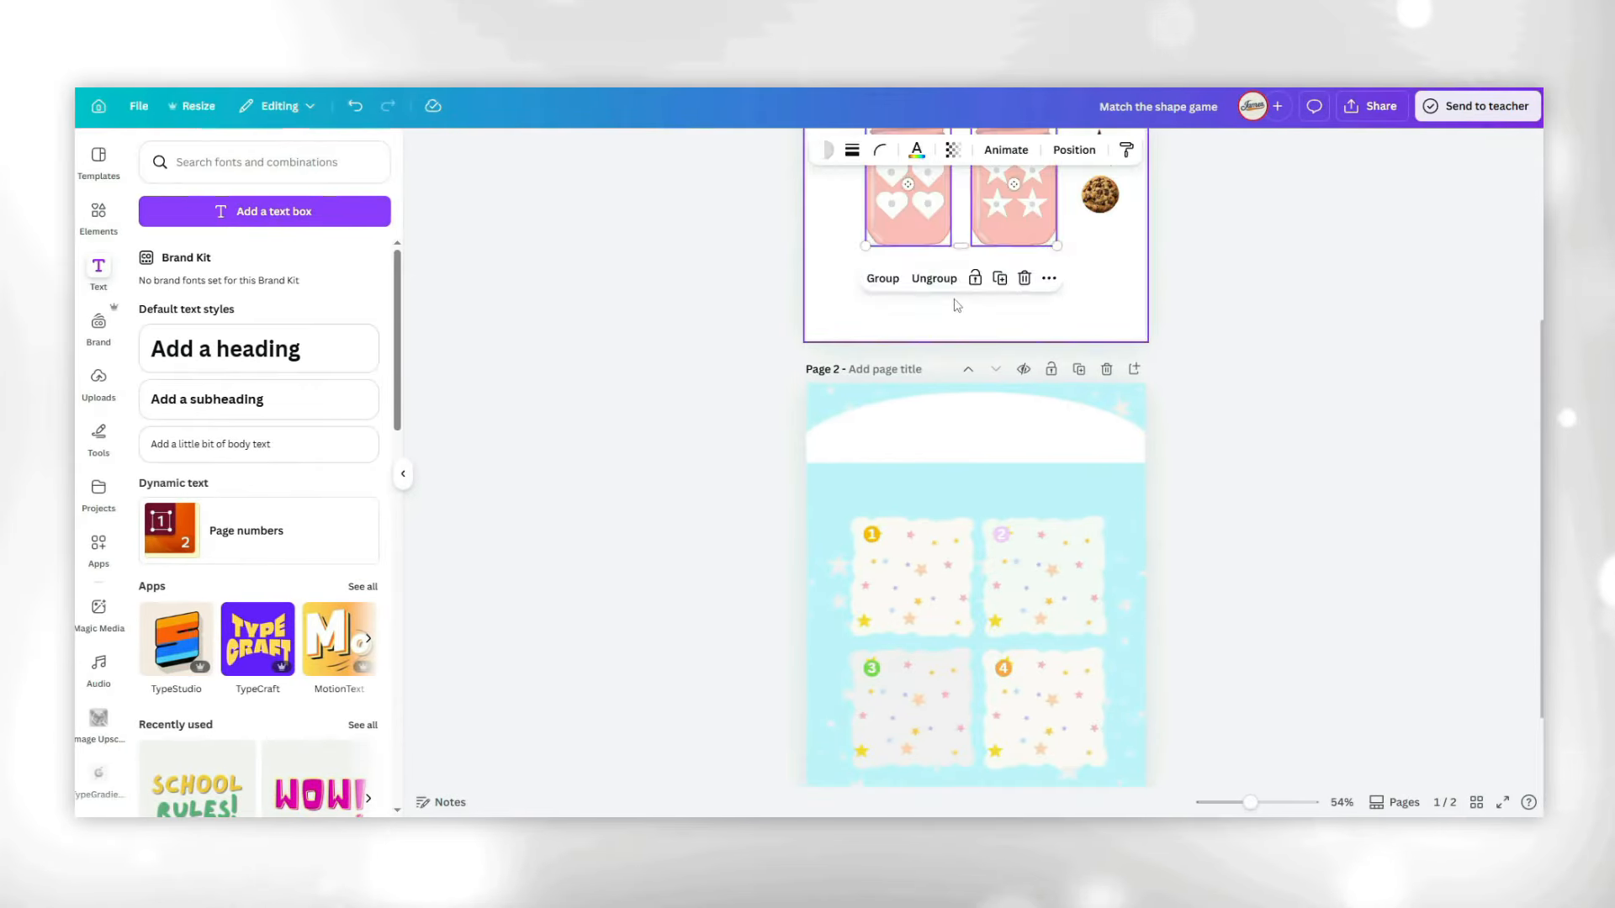
# Move the jar with round shapes from page 1 onto scalloped square 1, shrinking and centering it there.
pyautogui.scroll(1, 951, 303)
pyautogui.moveTo(910, 210); pyautogui.dragTo(916, 739)
pyautogui.scroll(-1, 919, 732)
pyautogui.moveTo(952, 650); pyautogui.dragTo(945, 623)
pyautogui.moveTo(899, 591); pyautogui.dragTo(899, 594)
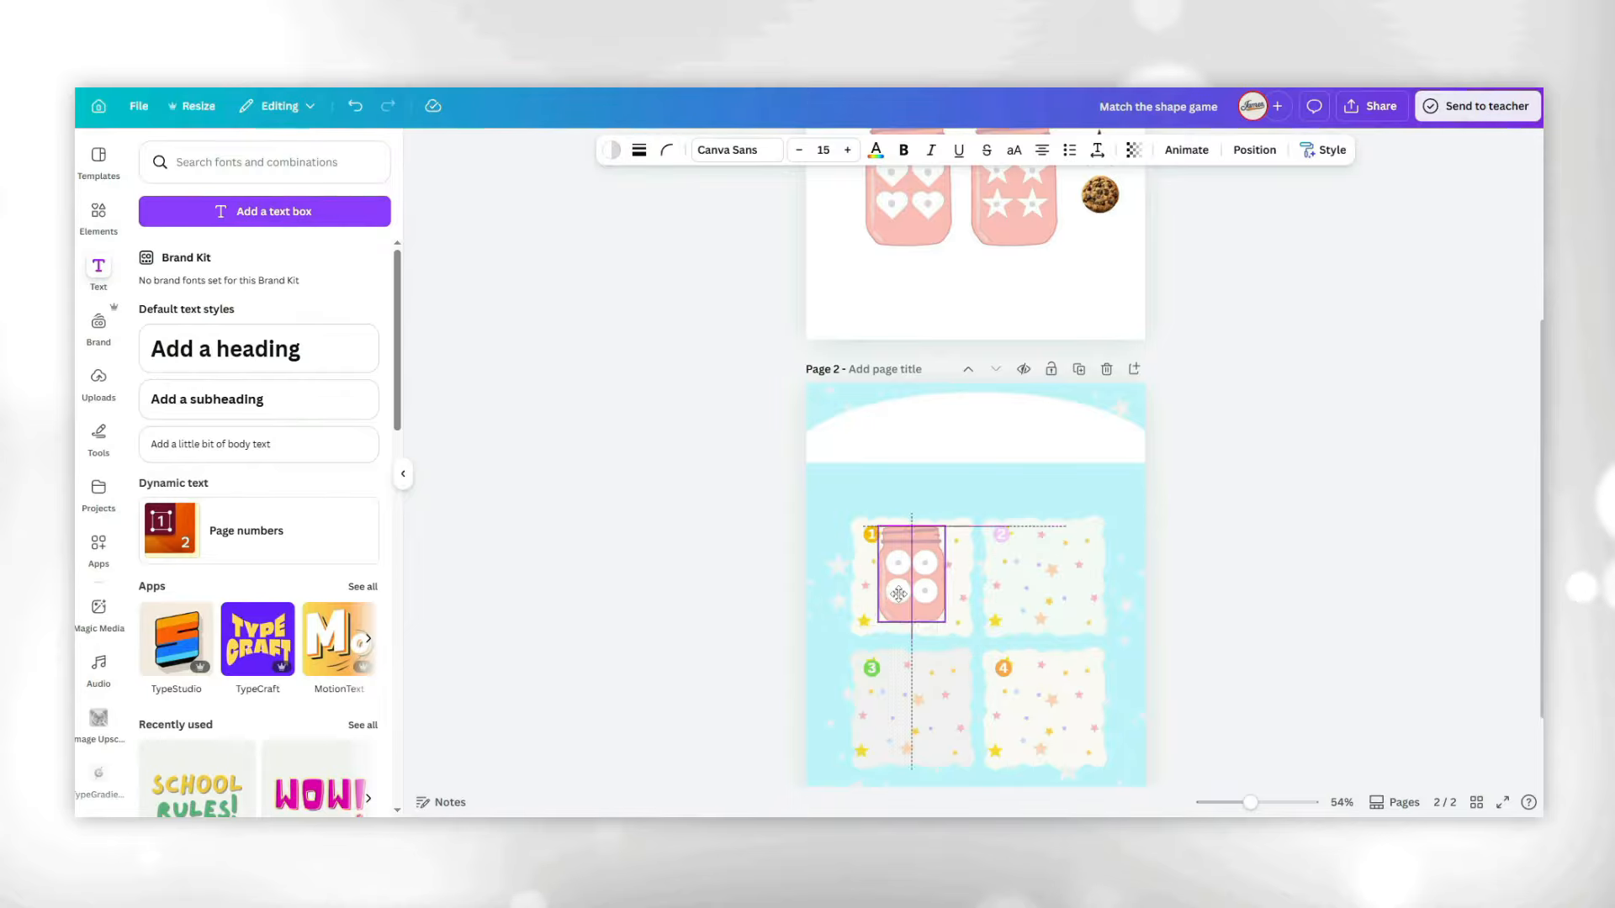
pyautogui.click(1342, 588)
# Move the jar with square shapes from page 1 onto scalloped square 2 and shrink it to fit.
pyautogui.scroll(2, 1015, 336)
pyautogui.moveTo(1014, 216); pyautogui.dragTo(1045, 743)
pyautogui.scroll(-3, 1045, 673)
pyautogui.moveTo(1091, 579); pyautogui.dragTo(1068, 551)
pyautogui.moveTo(1024, 515); pyautogui.dragTo(1105, 510)
pyautogui.scroll(3, 1041, 511)
pyautogui.click(1311, 509)
pyautogui.scroll(-3, 1136, 513)
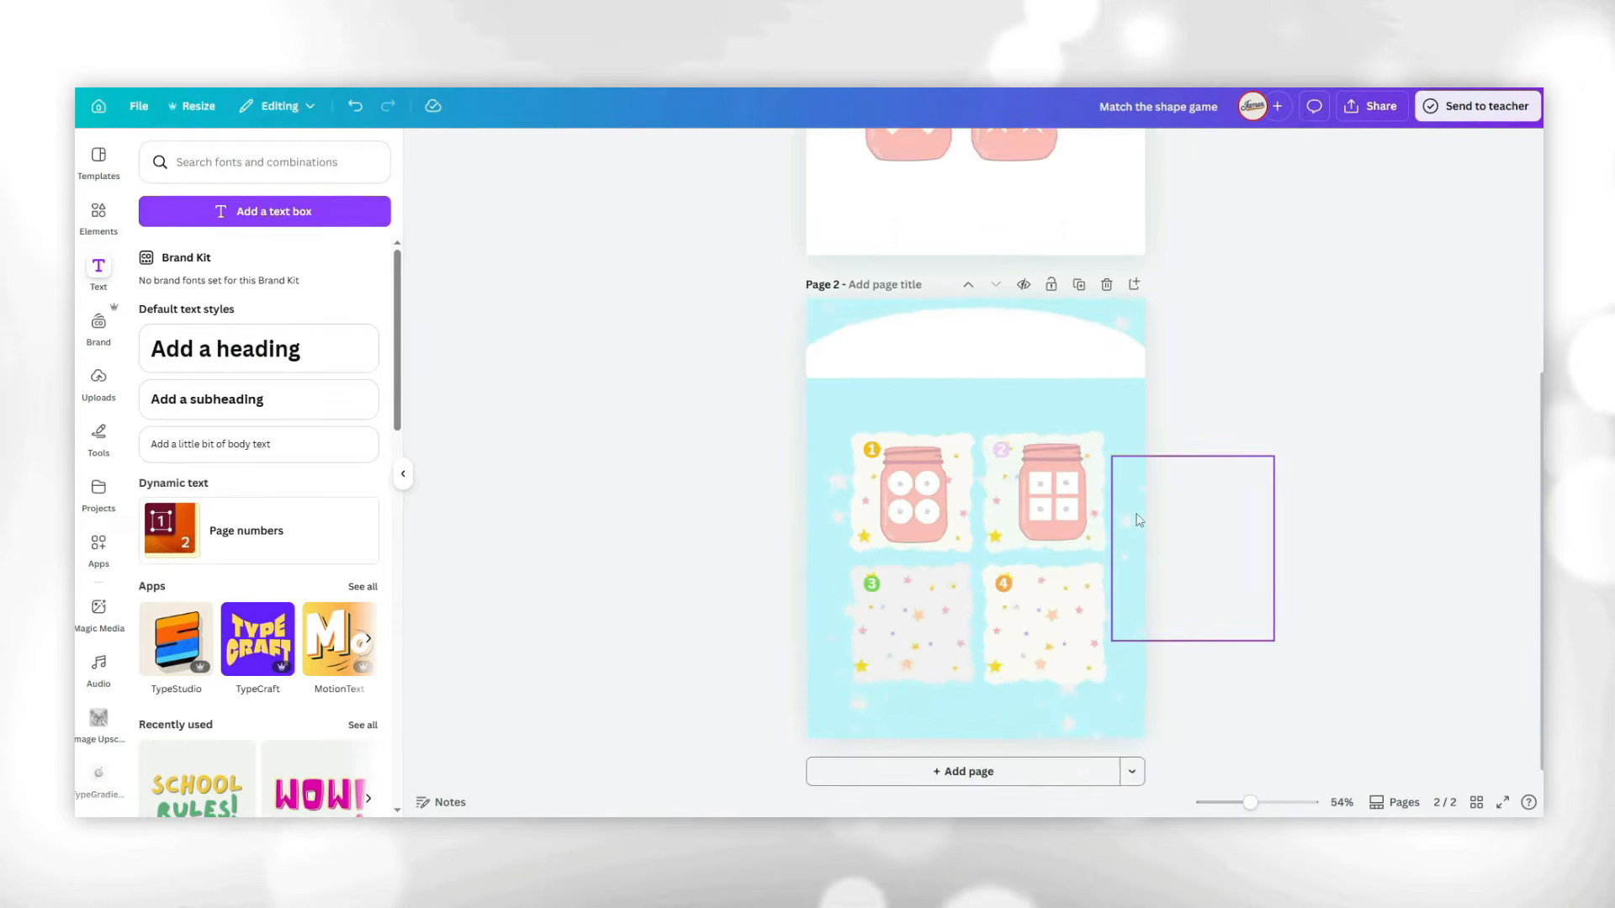
# Move the jar with heart shapes from page 1 onto scalloped square 3 and shrink it to fit.
pyautogui.scroll(3, 1139, 520)
pyautogui.moveTo(919, 324); pyautogui.dragTo(919, 613)
pyautogui.moveTo(965, 699); pyautogui.dragTo(933, 642)
pyautogui.click(1211, 649)
pyautogui.click(927, 643)
# Move the jar with star shapes from page 1 onto scalloped square 4.
pyautogui.moveTo(1008, 209); pyautogui.dragTo(1066, 593)
pyautogui.click(1163, 634)
pyautogui.click(1038, 632)
pyautogui.click(1203, 642)
pyautogui.scroll(3, 1140, 536)
# Nudge the jars in the second column slightly to the left to center them on their scalloped squares.
pyautogui.moveTo(1137, 532); pyautogui.dragTo(1130, 531)
pyautogui.scroll(-2, 1123, 539)
pyautogui.moveTo(1102, 604); pyautogui.dragTo(1097, 604)
pyautogui.click(1280, 585)
# Add the heading "Match The Shape Game" to page 2 and place it over the white dome.
pyautogui.scroll(2, 1280, 585)
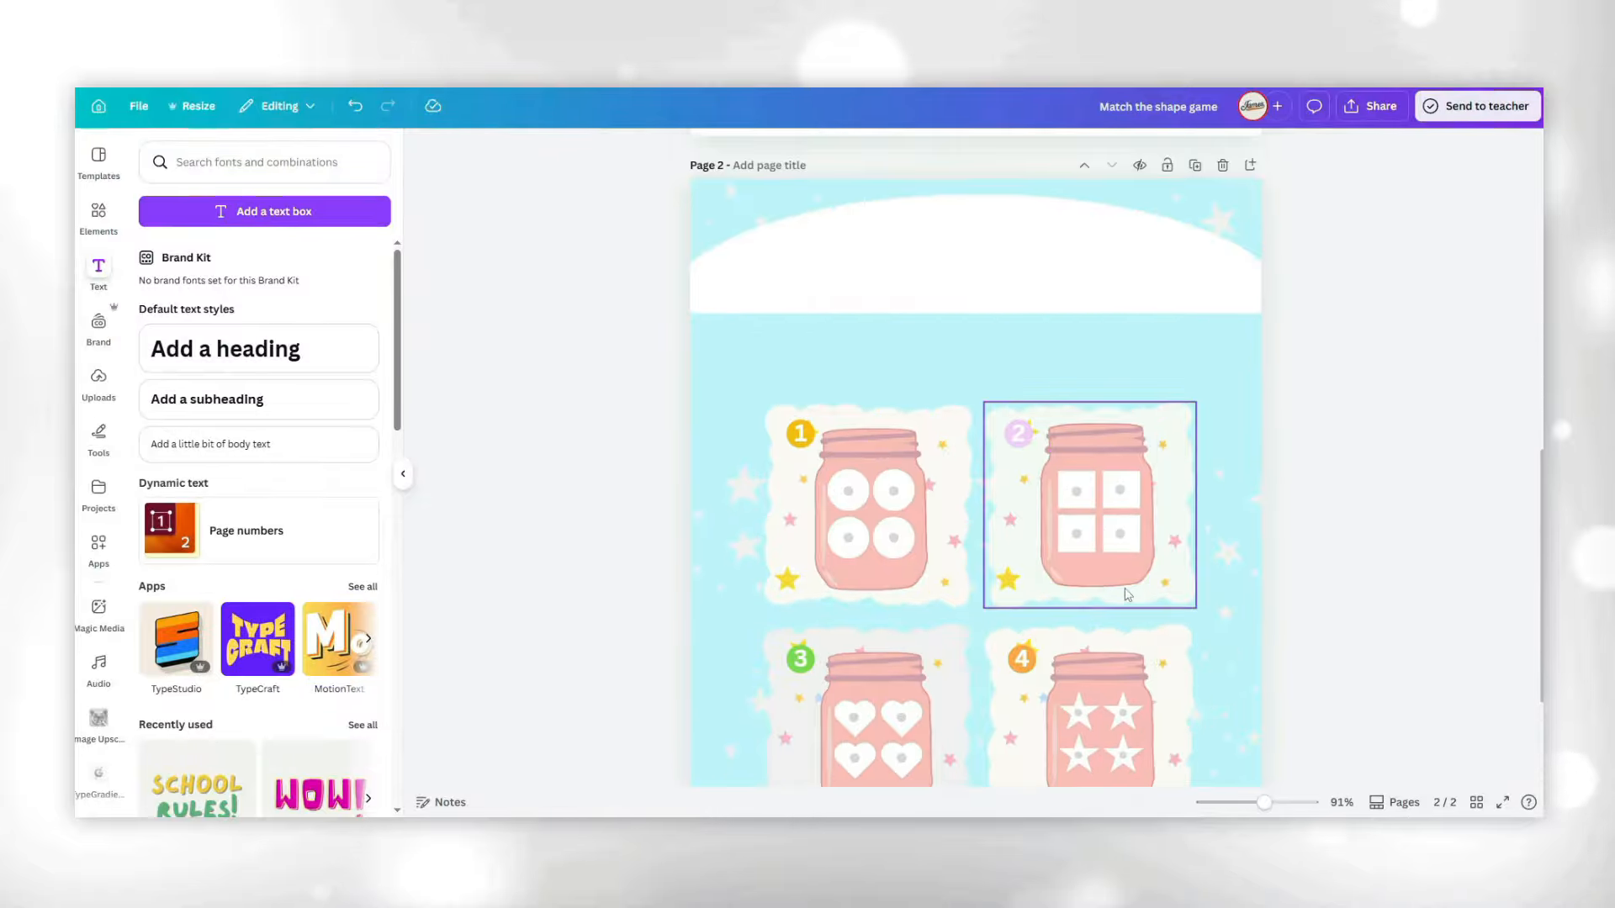
pyautogui.scroll(-3, 1128, 594)
pyautogui.scroll(2, 993, 418)
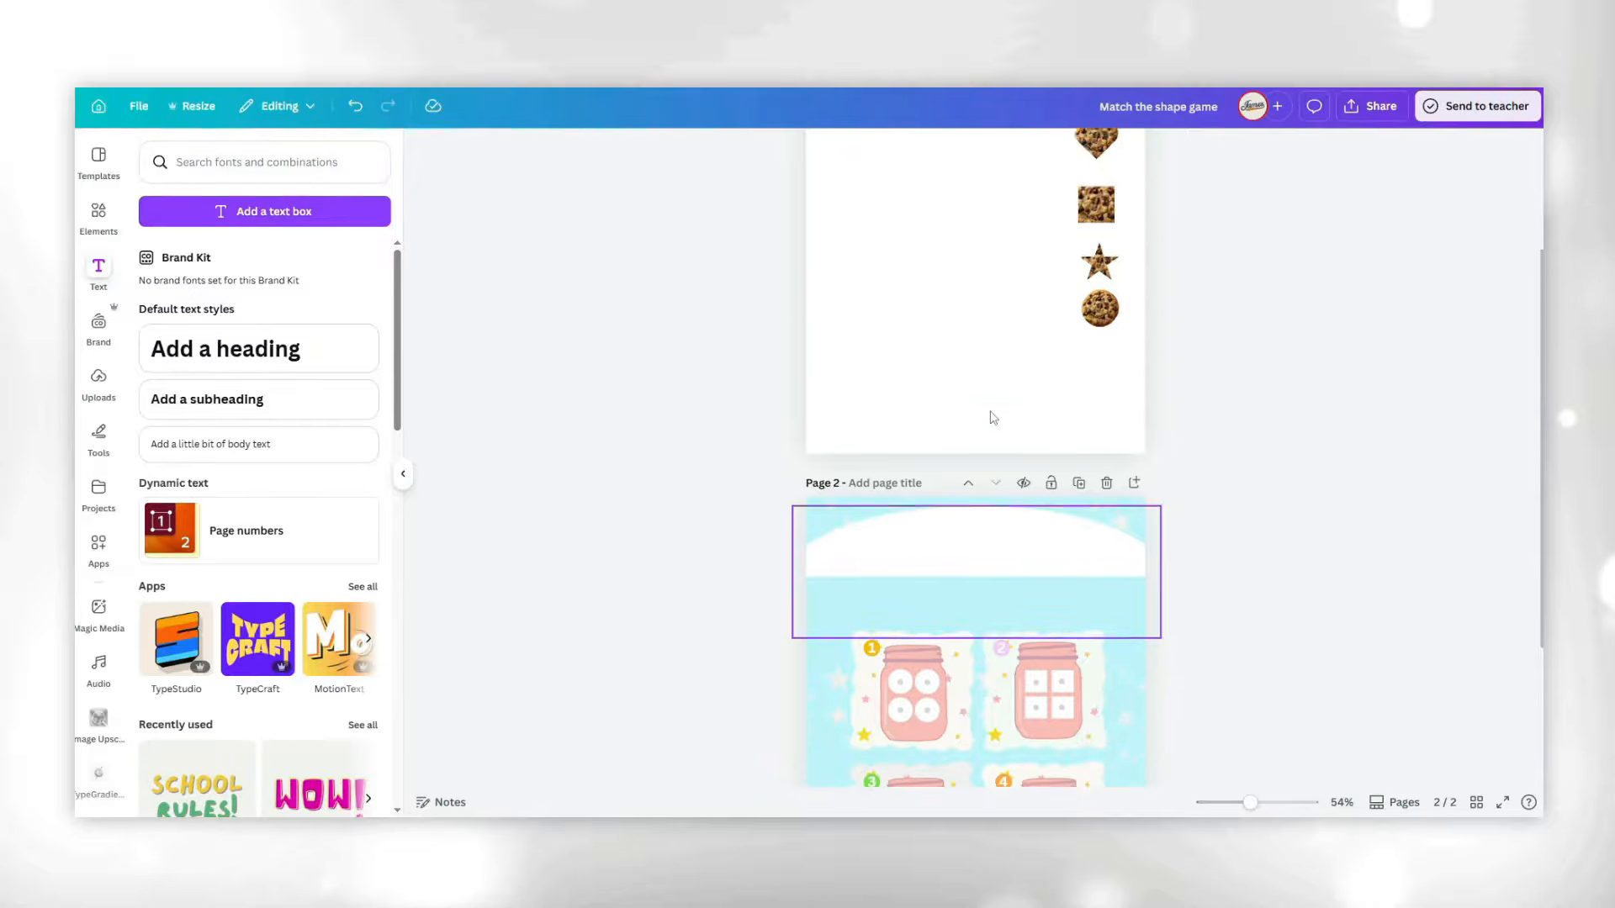
pyautogui.scroll(-1, 990, 410)
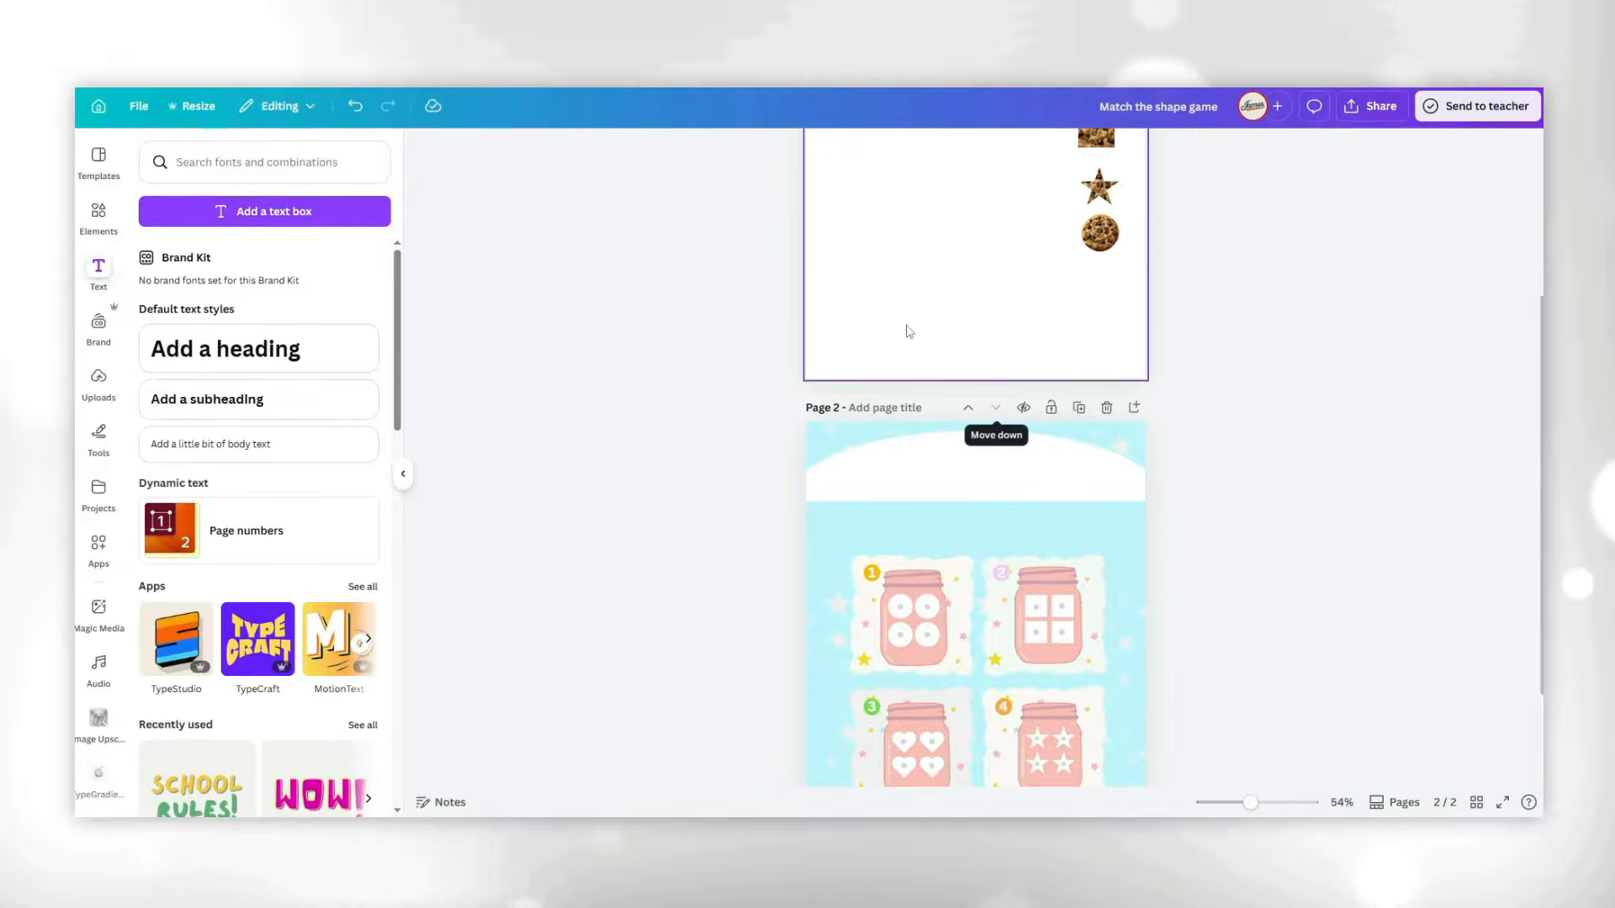
pyautogui.click(249, 362)
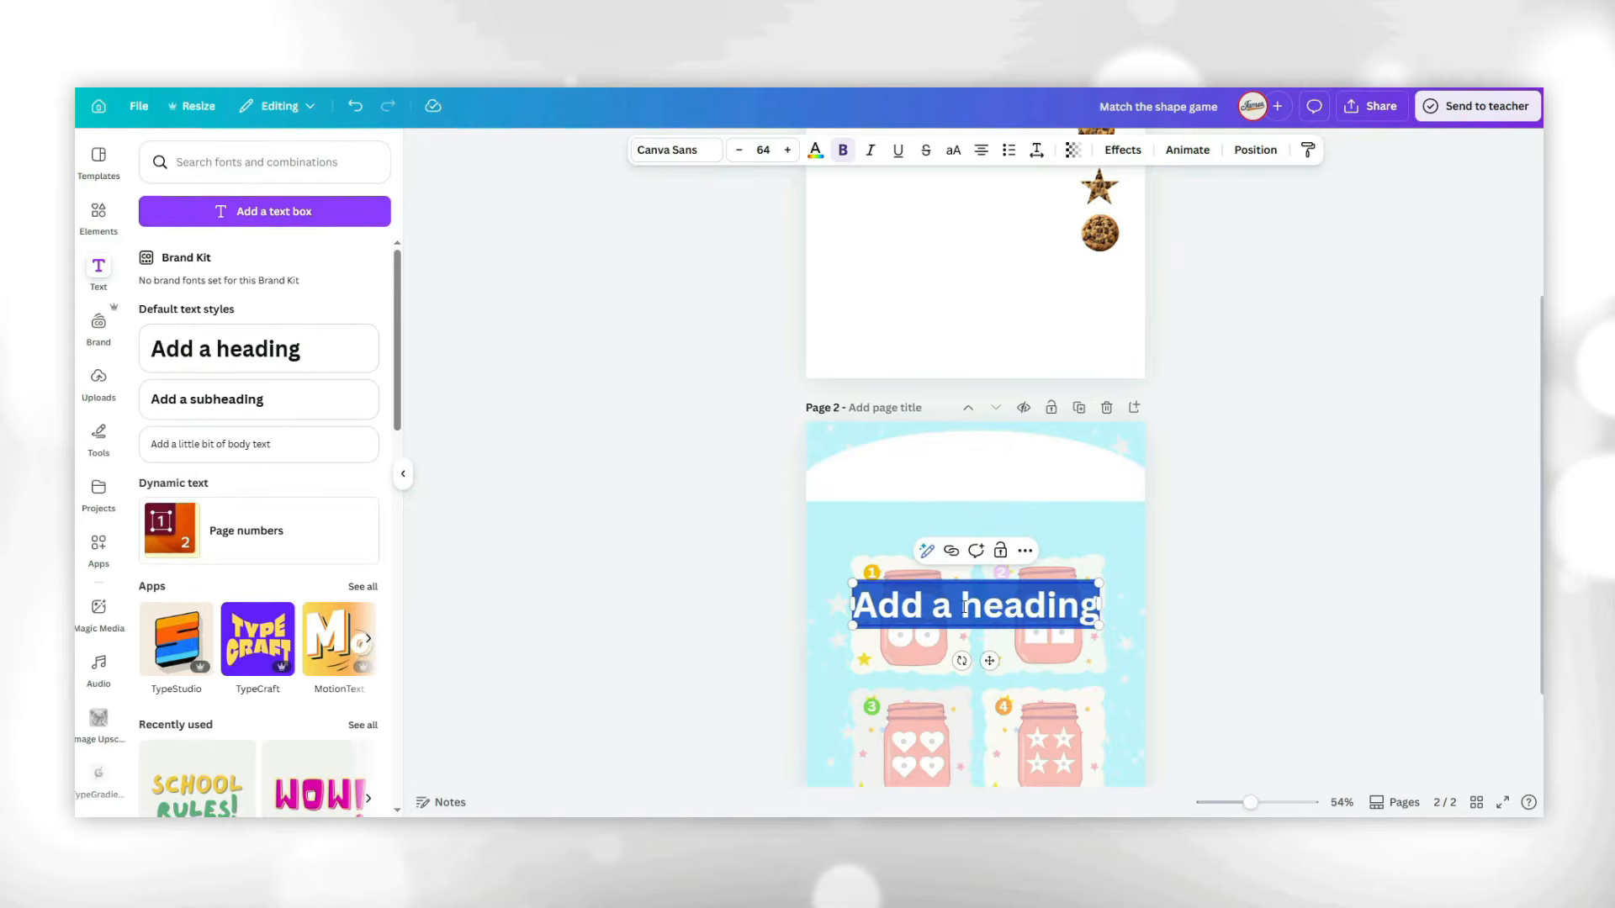
pyautogui.write('Match The')
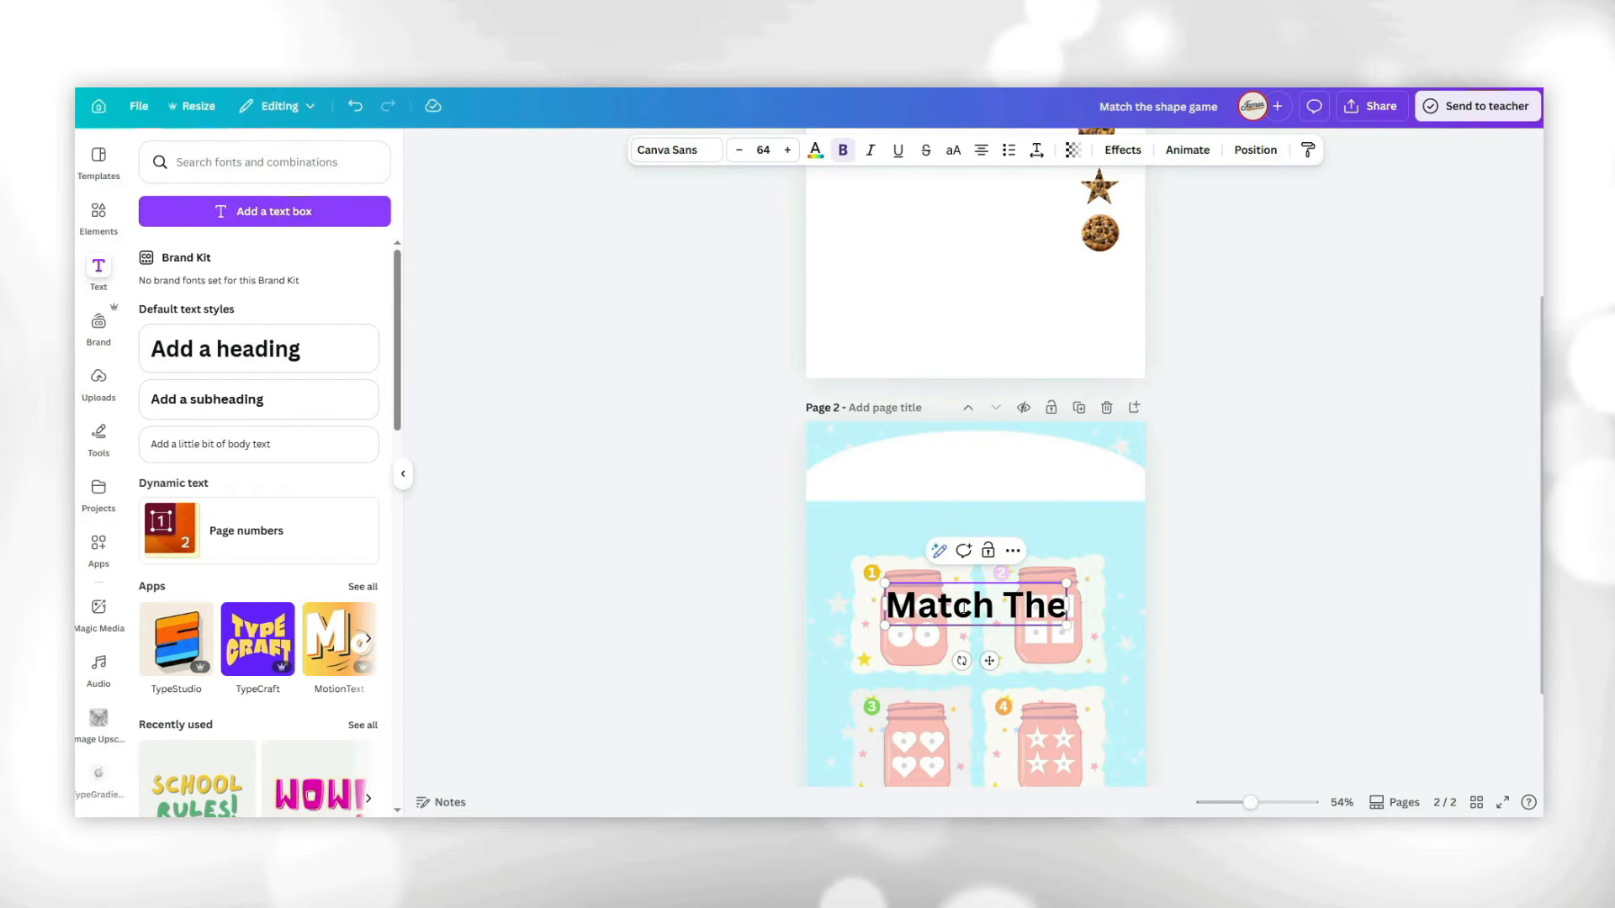
pyautogui.write(' Shape Game')
pyautogui.click(1229, 667)
pyautogui.moveTo(984, 629); pyautogui.dragTo(1001, 483)
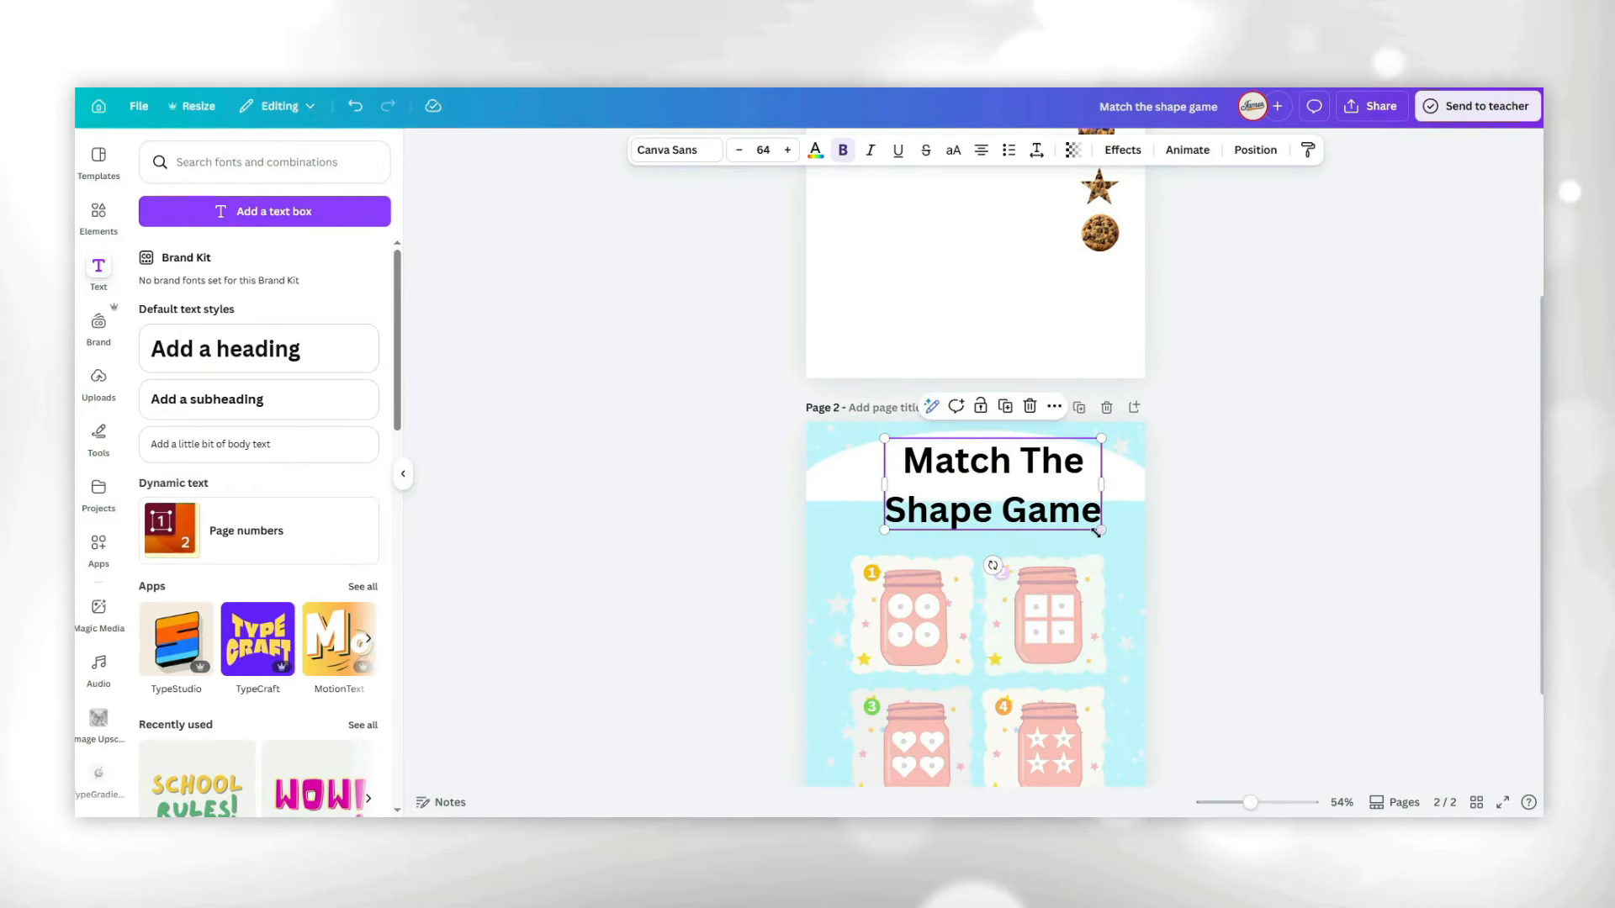
# Shrink the title to font size 43.3 and tighten its line spacing so it fits inside the white dome.
pyautogui.moveTo(1096, 532); pyautogui.dragTo(1031, 489)
pyautogui.click(1036, 150)
pyautogui.moveTo(1005, 266); pyautogui.dragTo(984, 266)
pyautogui.press('Escape')
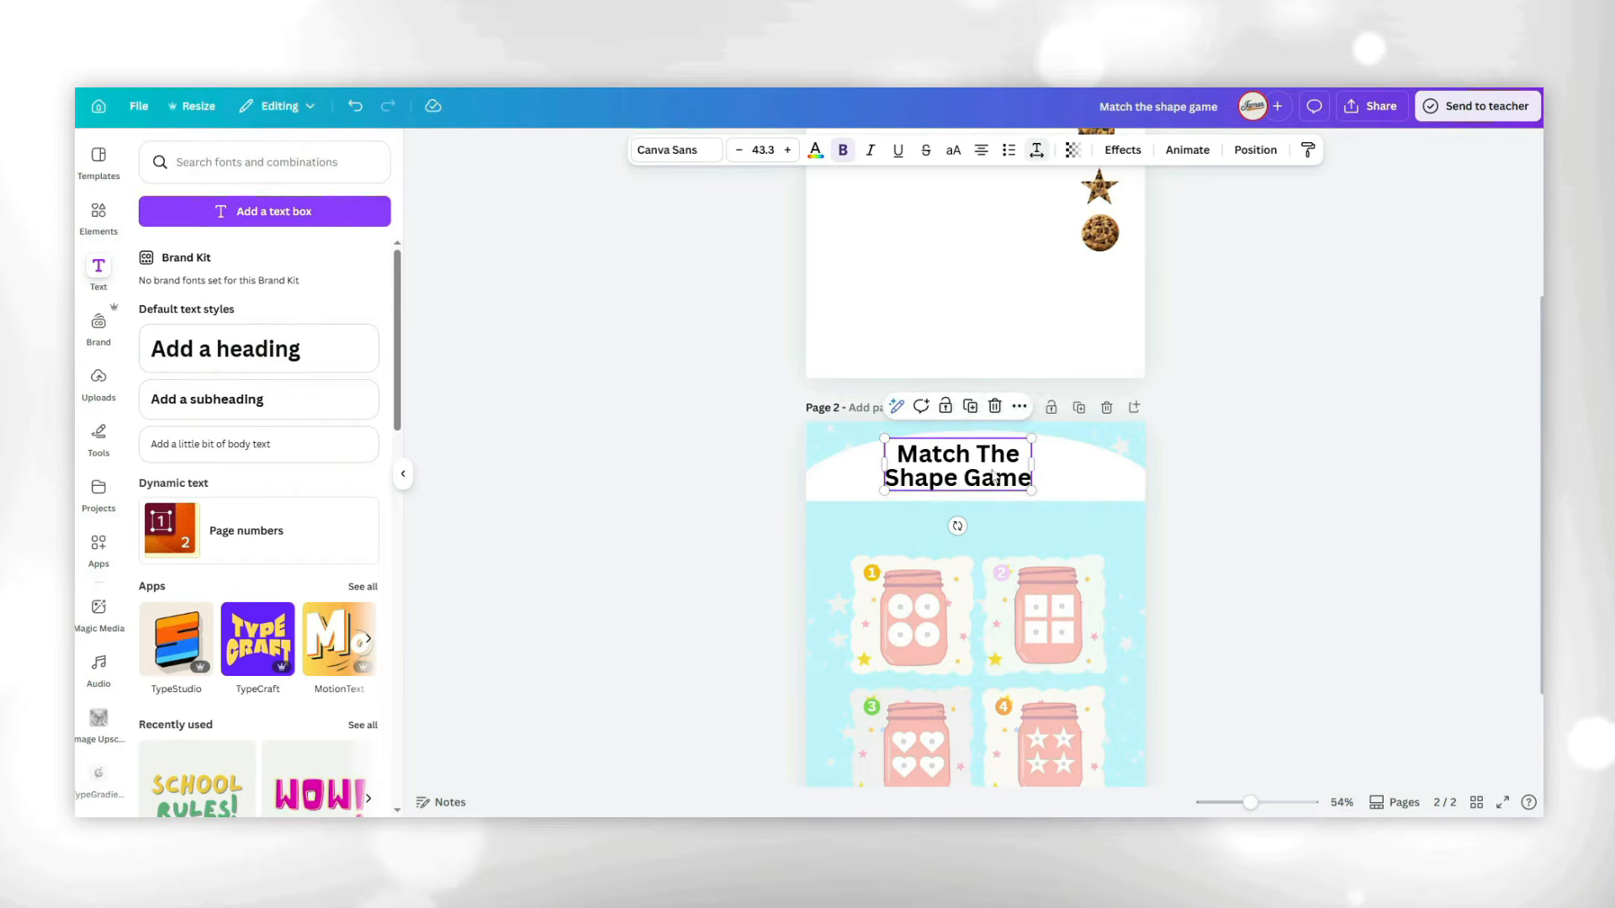
# Change the title's font to Montserrat.
pyautogui.click(673, 151)
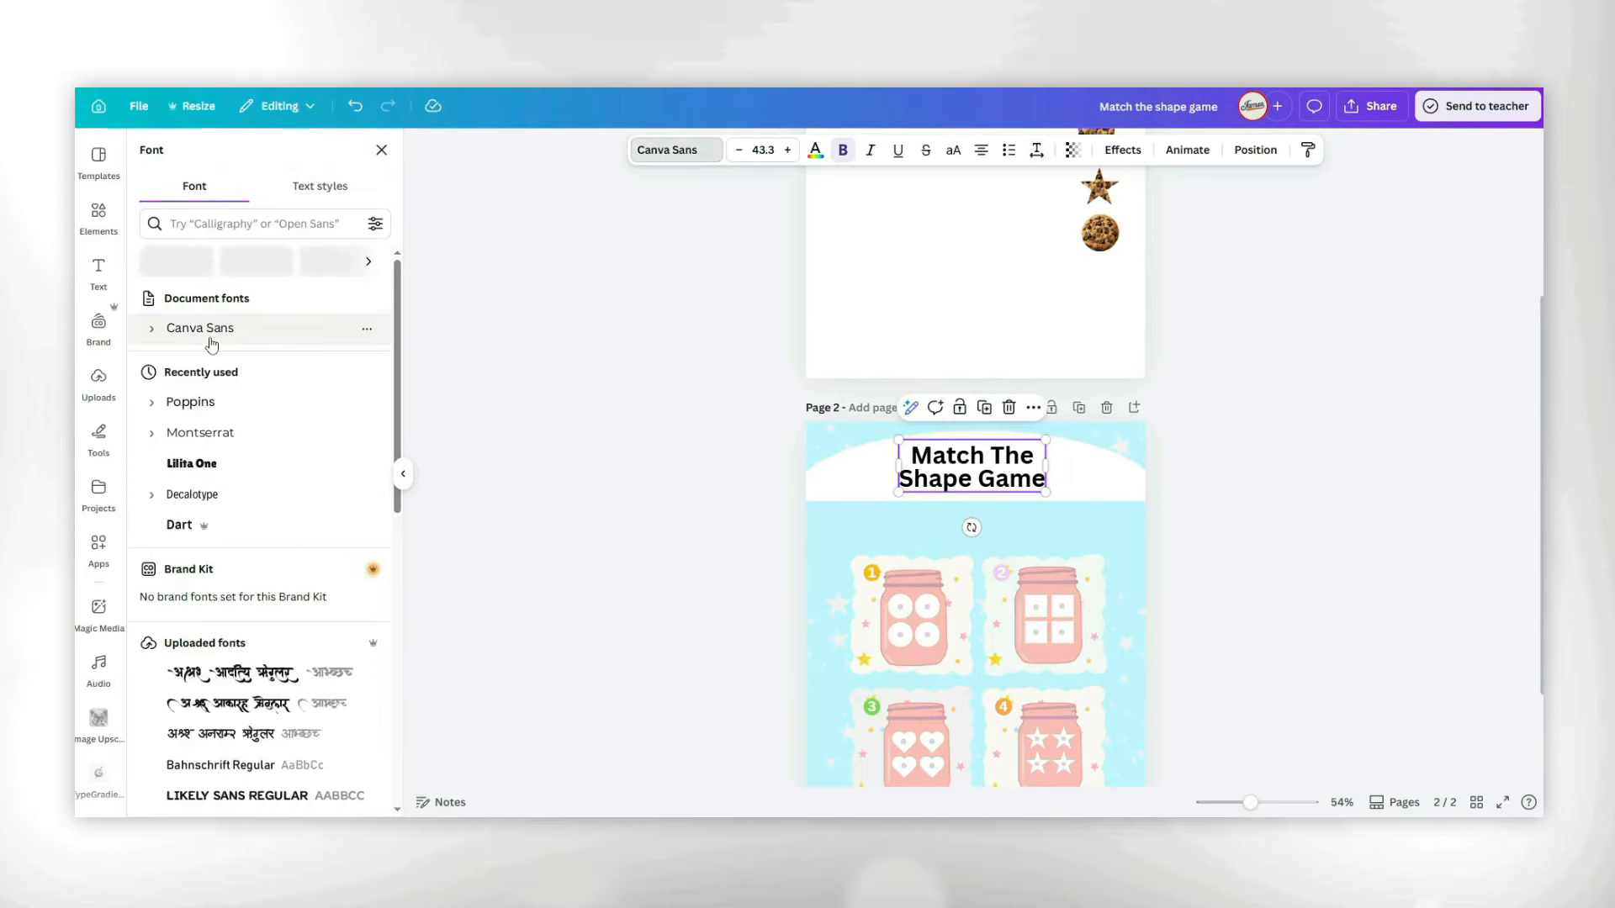
pyautogui.click(152, 438)
pyautogui.click(208, 649)
pyautogui.click(1279, 533)
# Color the title word "Match" purple and the word "The" light blue, #38E1FF.
pyautogui.doubleClick(971, 463)
pyautogui.click(815, 151)
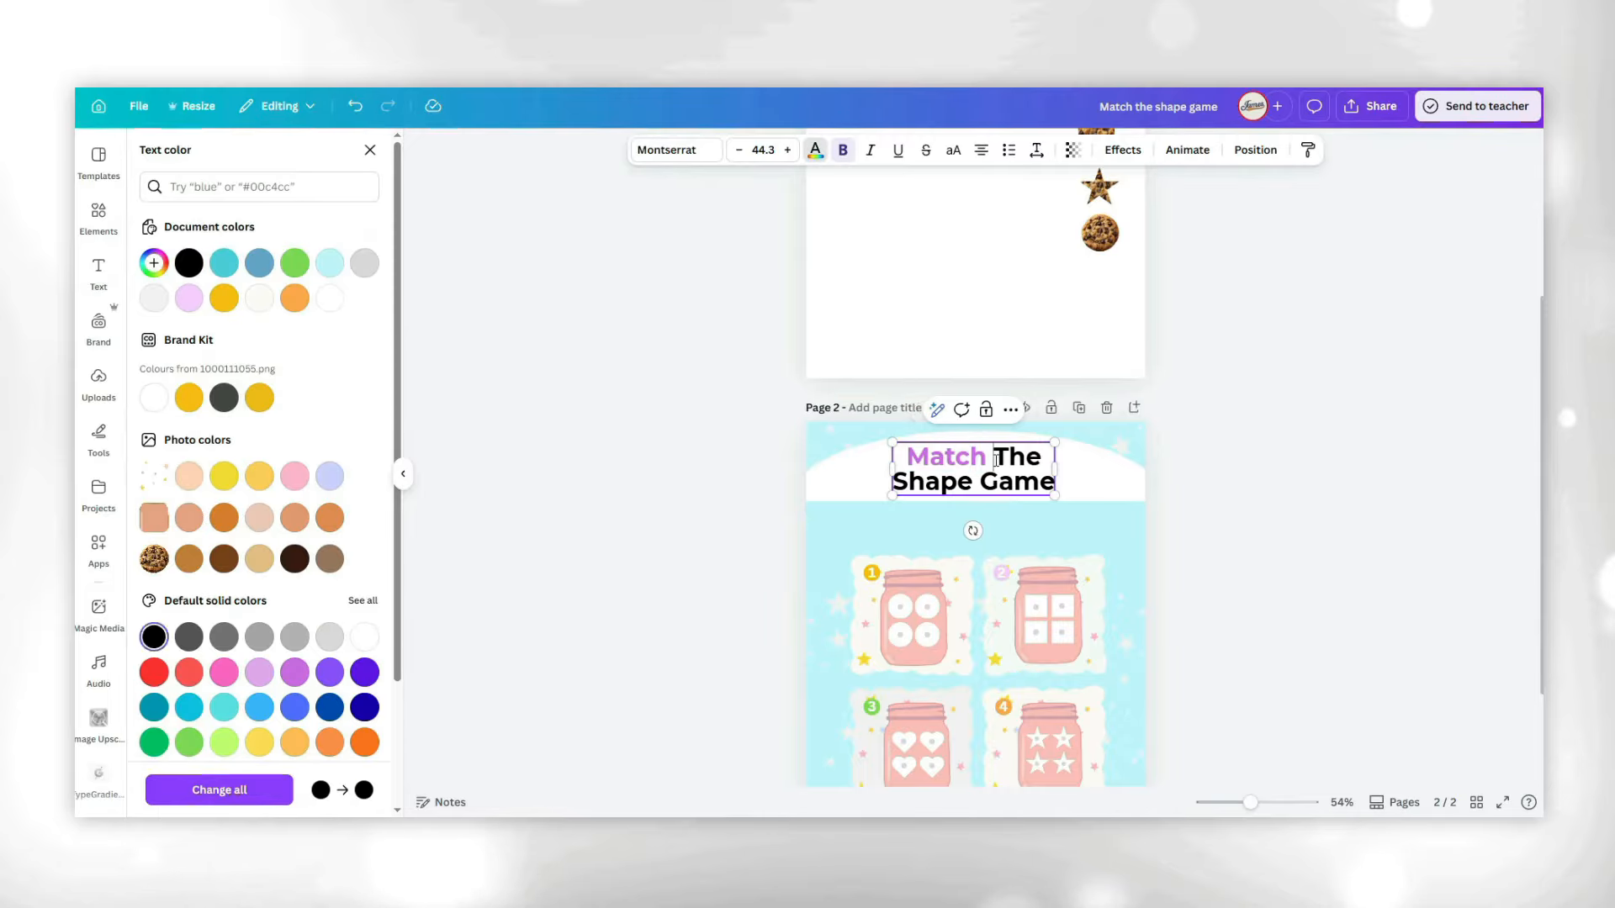
pyautogui.click(154, 264)
pyautogui.moveTo(227, 434); pyautogui.dragTo(265, 436)
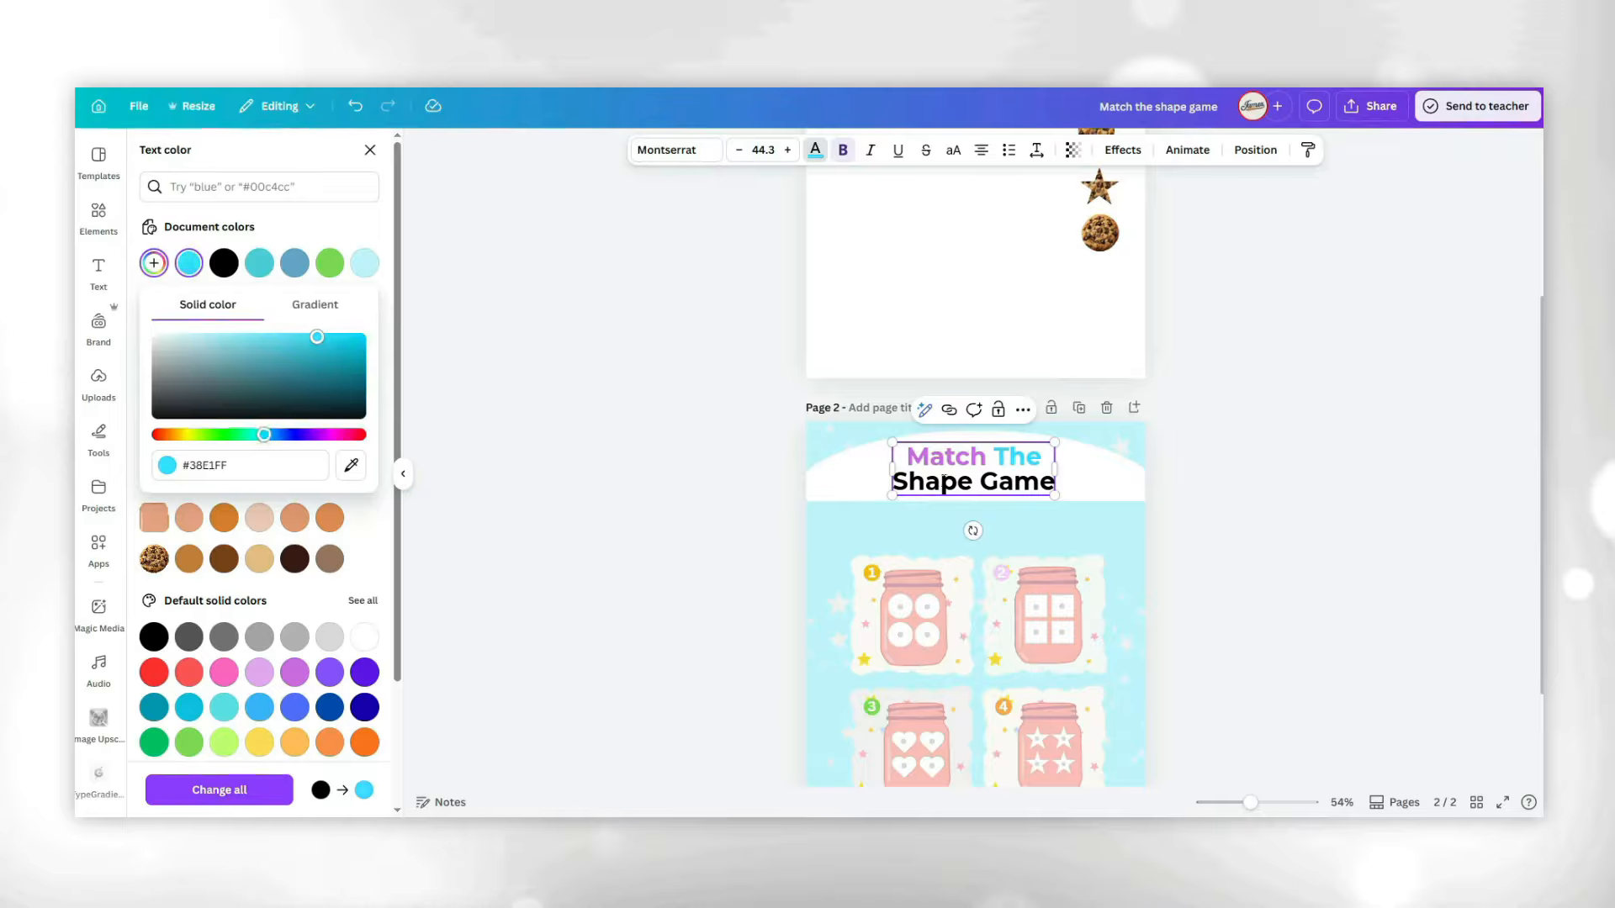
# Color the title word "Shape" orange and the word "Game" lilac, #D59CE4.
pyautogui.doubleClick(943, 481)
pyautogui.click(364, 742)
pyautogui.click(988, 481)
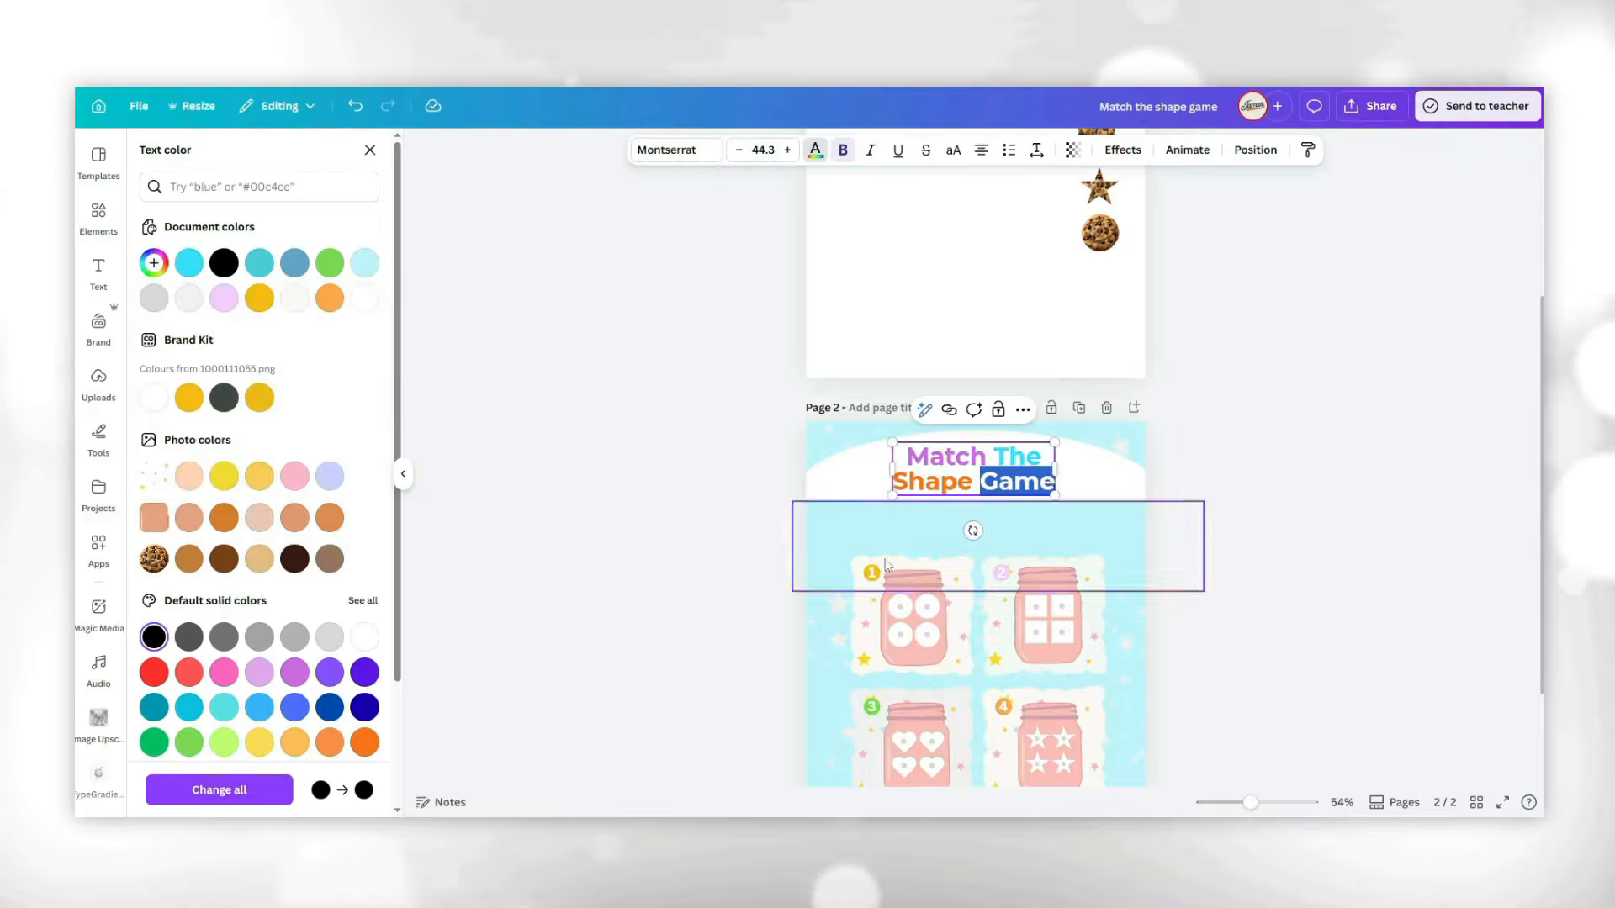
pyautogui.click(154, 263)
pyautogui.click(220, 343)
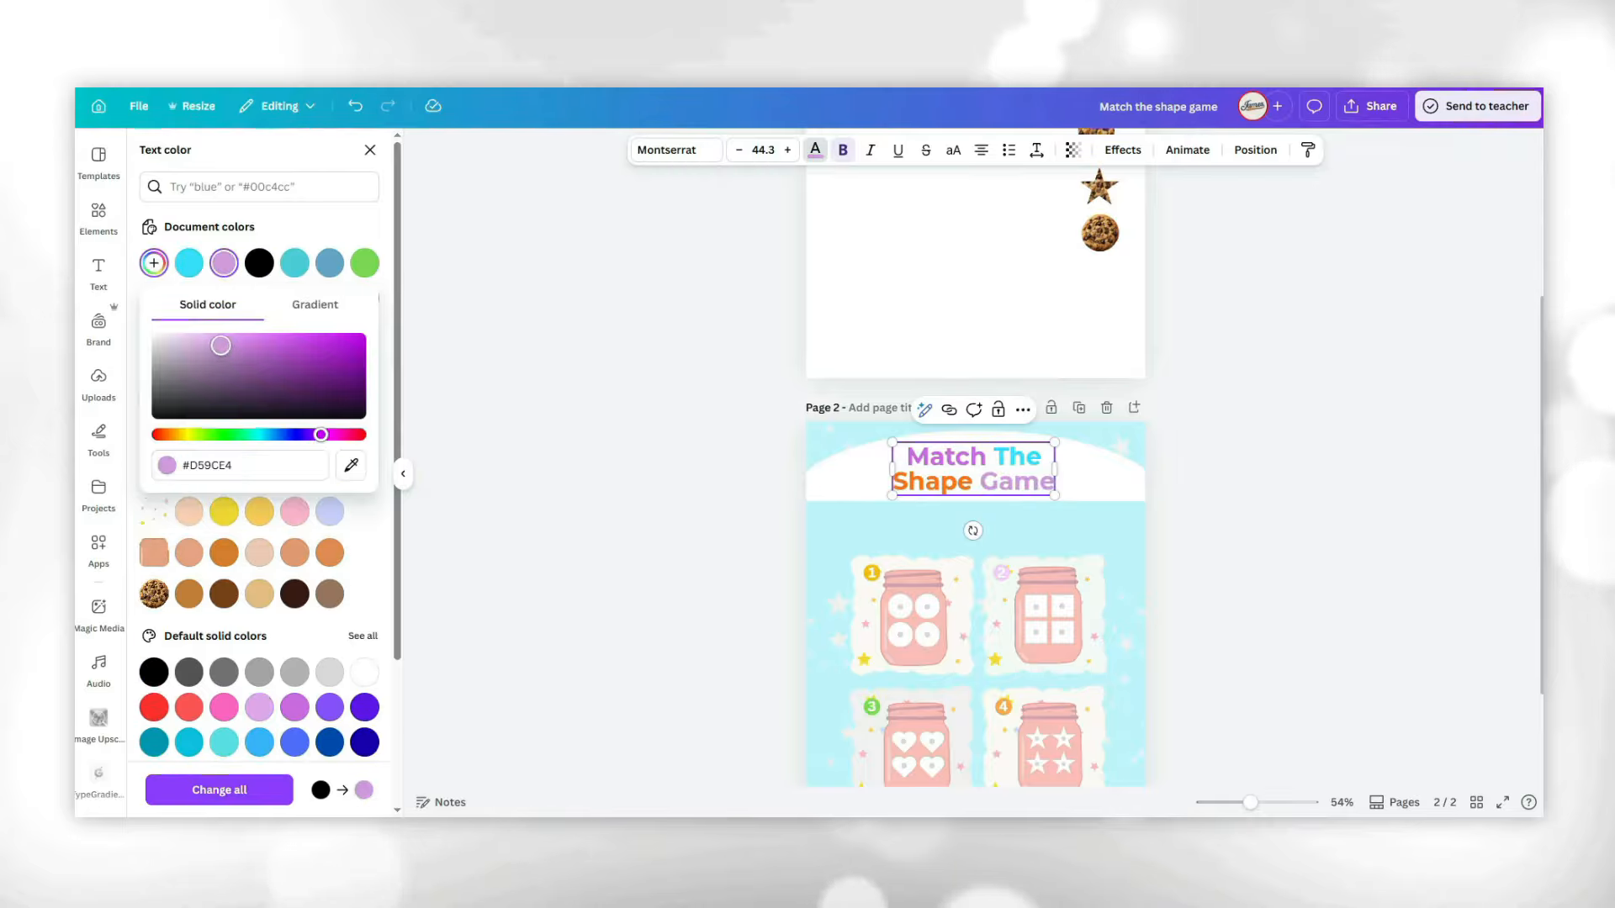
# Recolor the title word "Match" pink and enlarge the whole title slightly.
pyautogui.click(972, 456)
pyautogui.click(224, 707)
pyautogui.click(1294, 562)
pyautogui.scroll(-1, 1294, 562)
pyautogui.click(1043, 408)
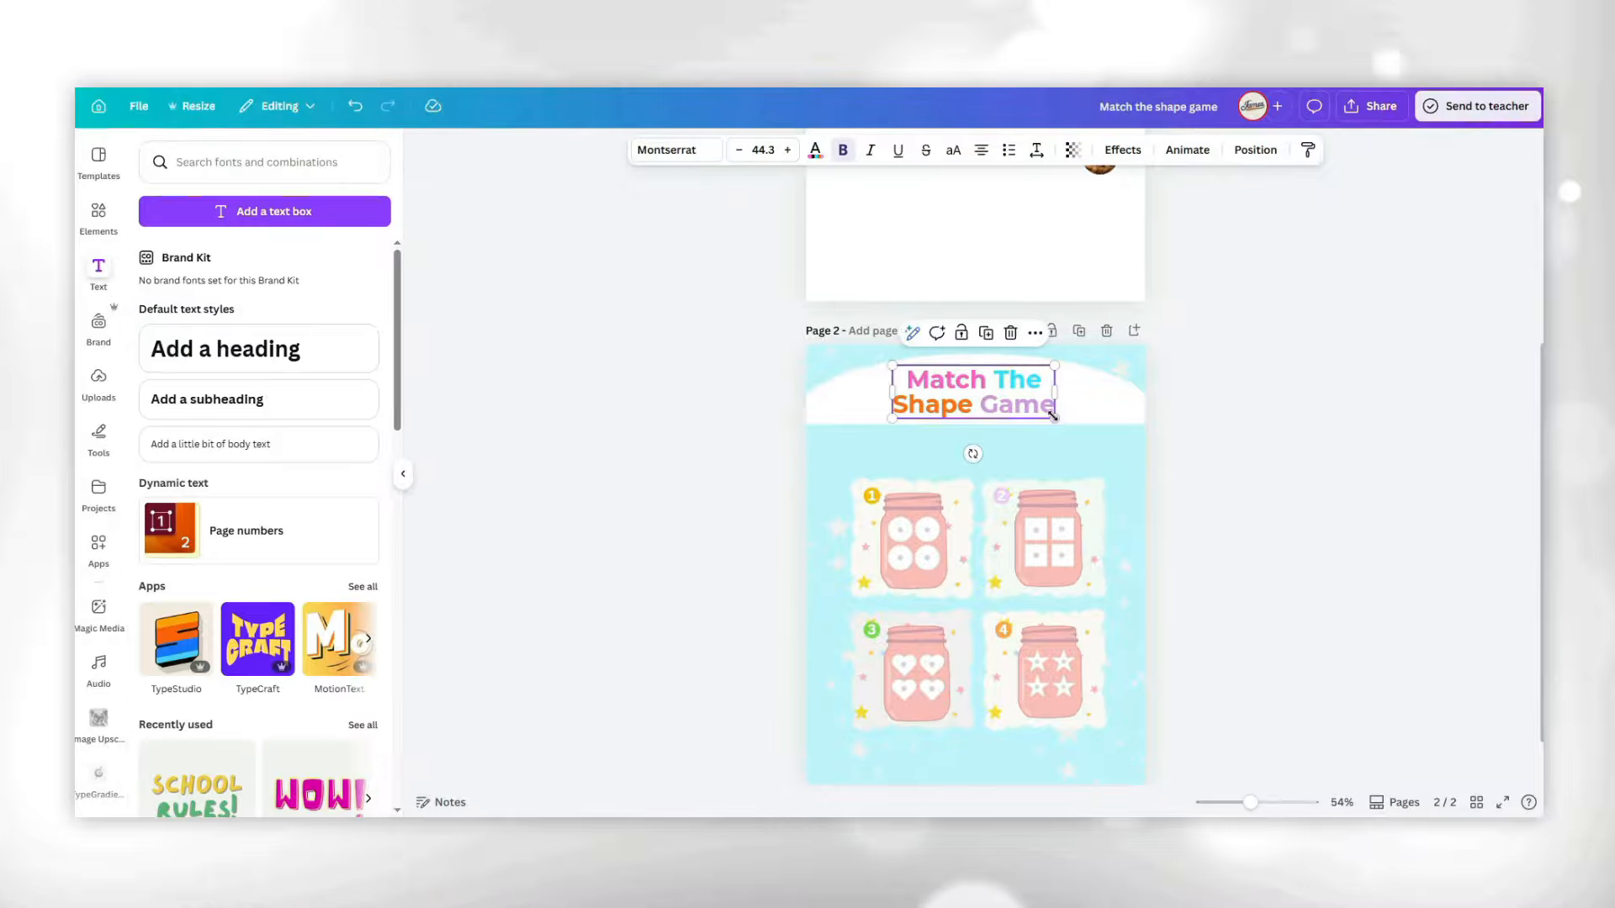
pyautogui.moveTo(1053, 418); pyautogui.dragTo(1058, 421)
pyautogui.click(942, 466)
pyautogui.scroll(-1, 1277, 469)
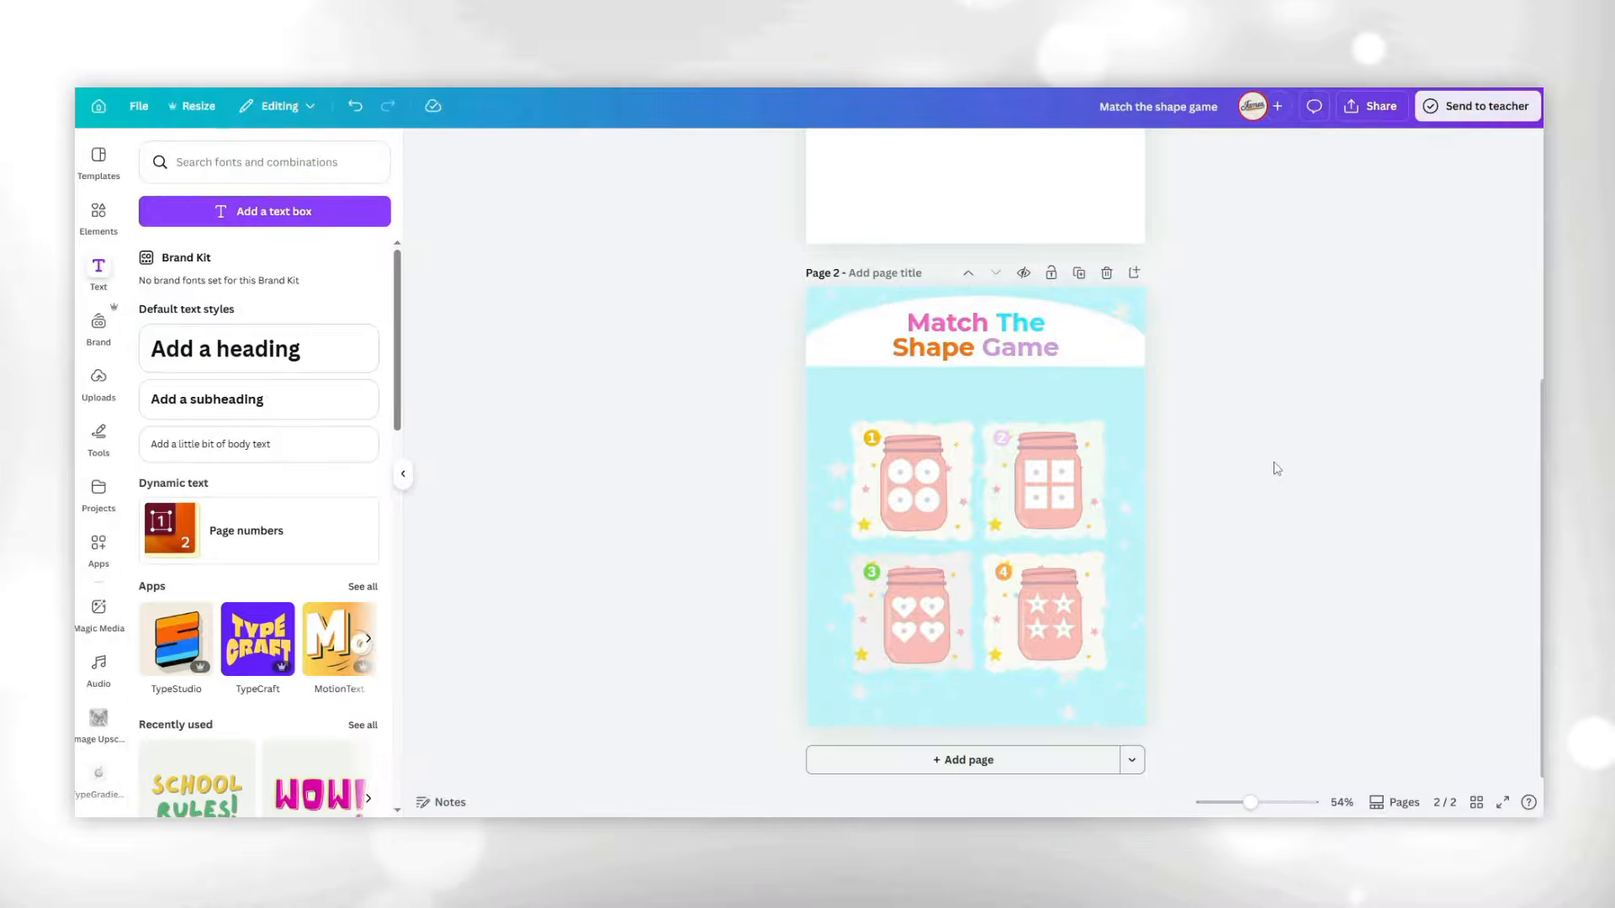
# Search the elements library for "cookie" and show all matching graphics.
pyautogui.scroll(1, 1277, 469)
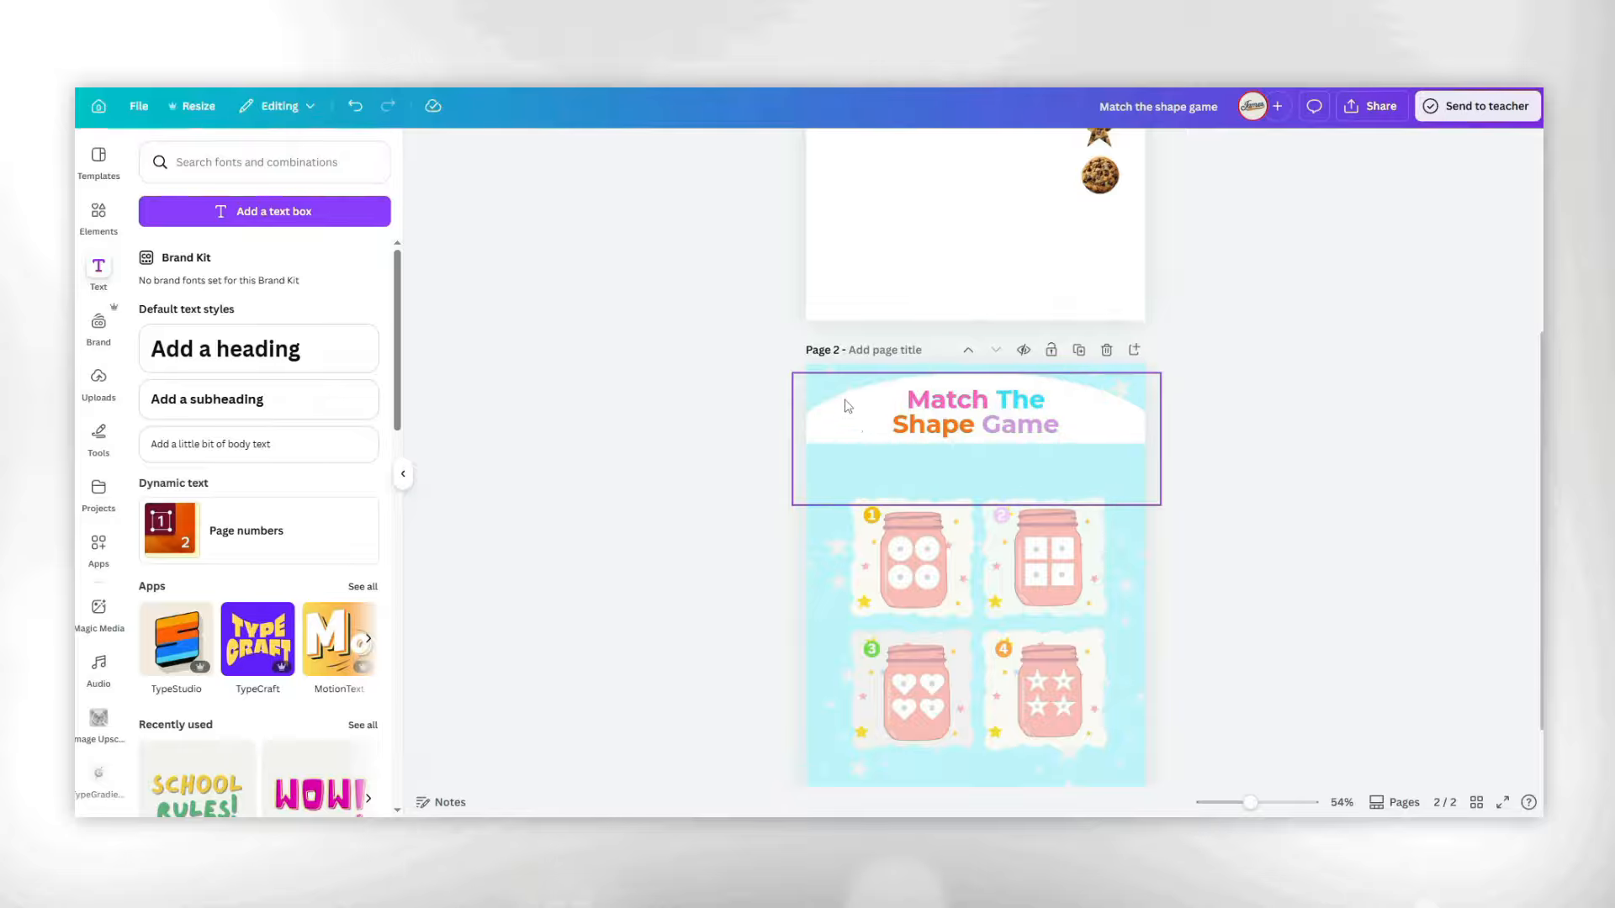
pyautogui.click(98, 212)
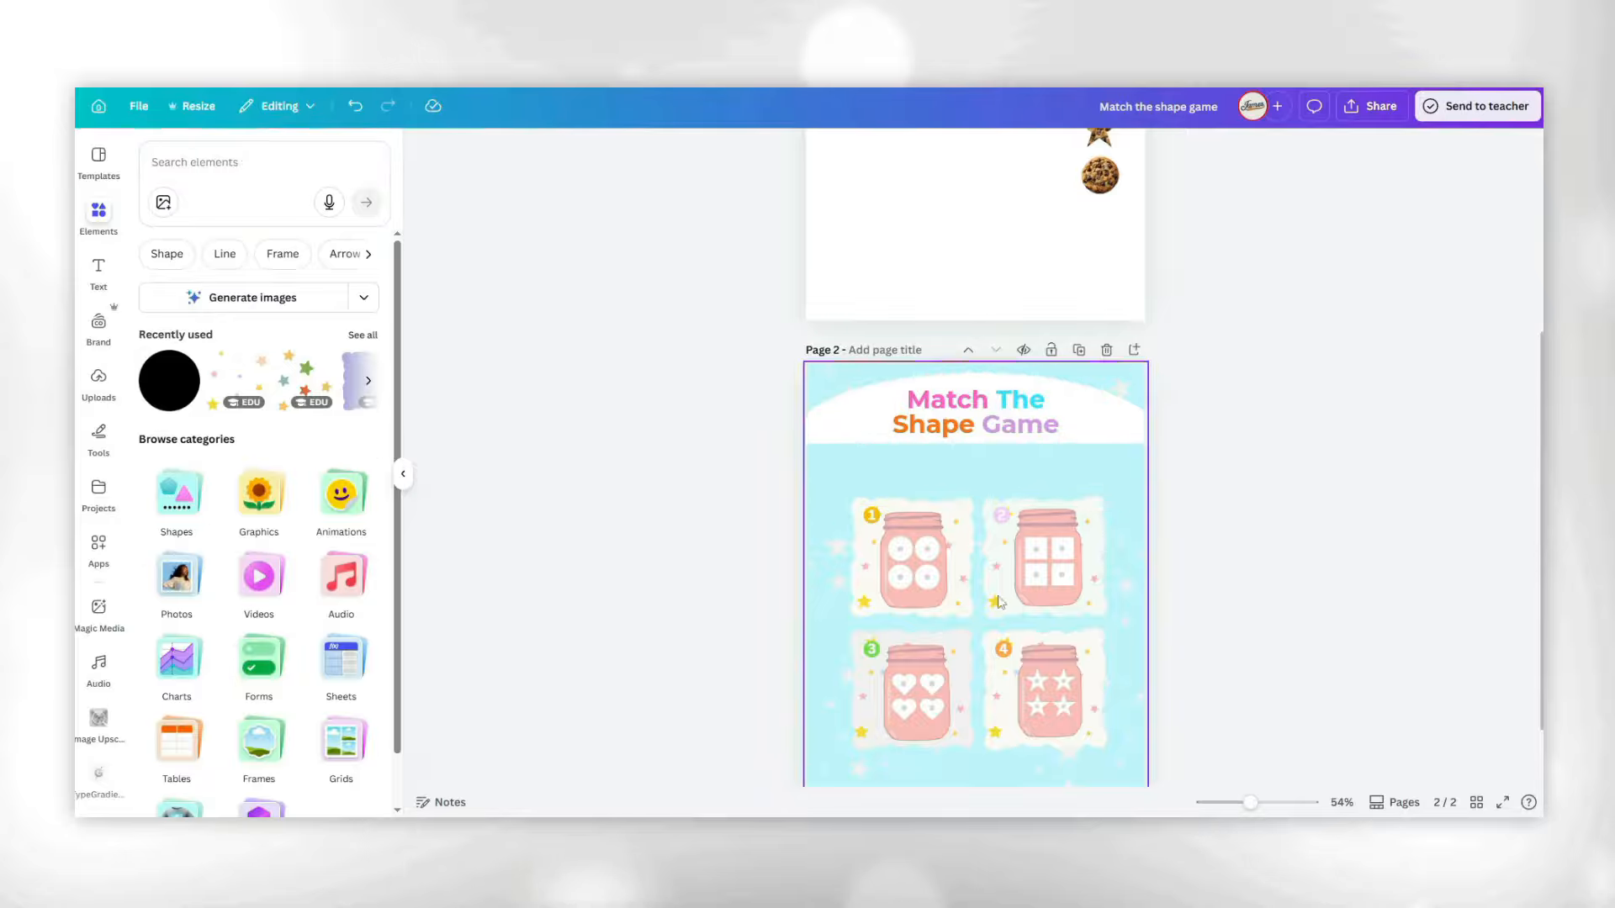
pyautogui.click(220, 194)
pyautogui.write('cookie')
pyautogui.press('Return')
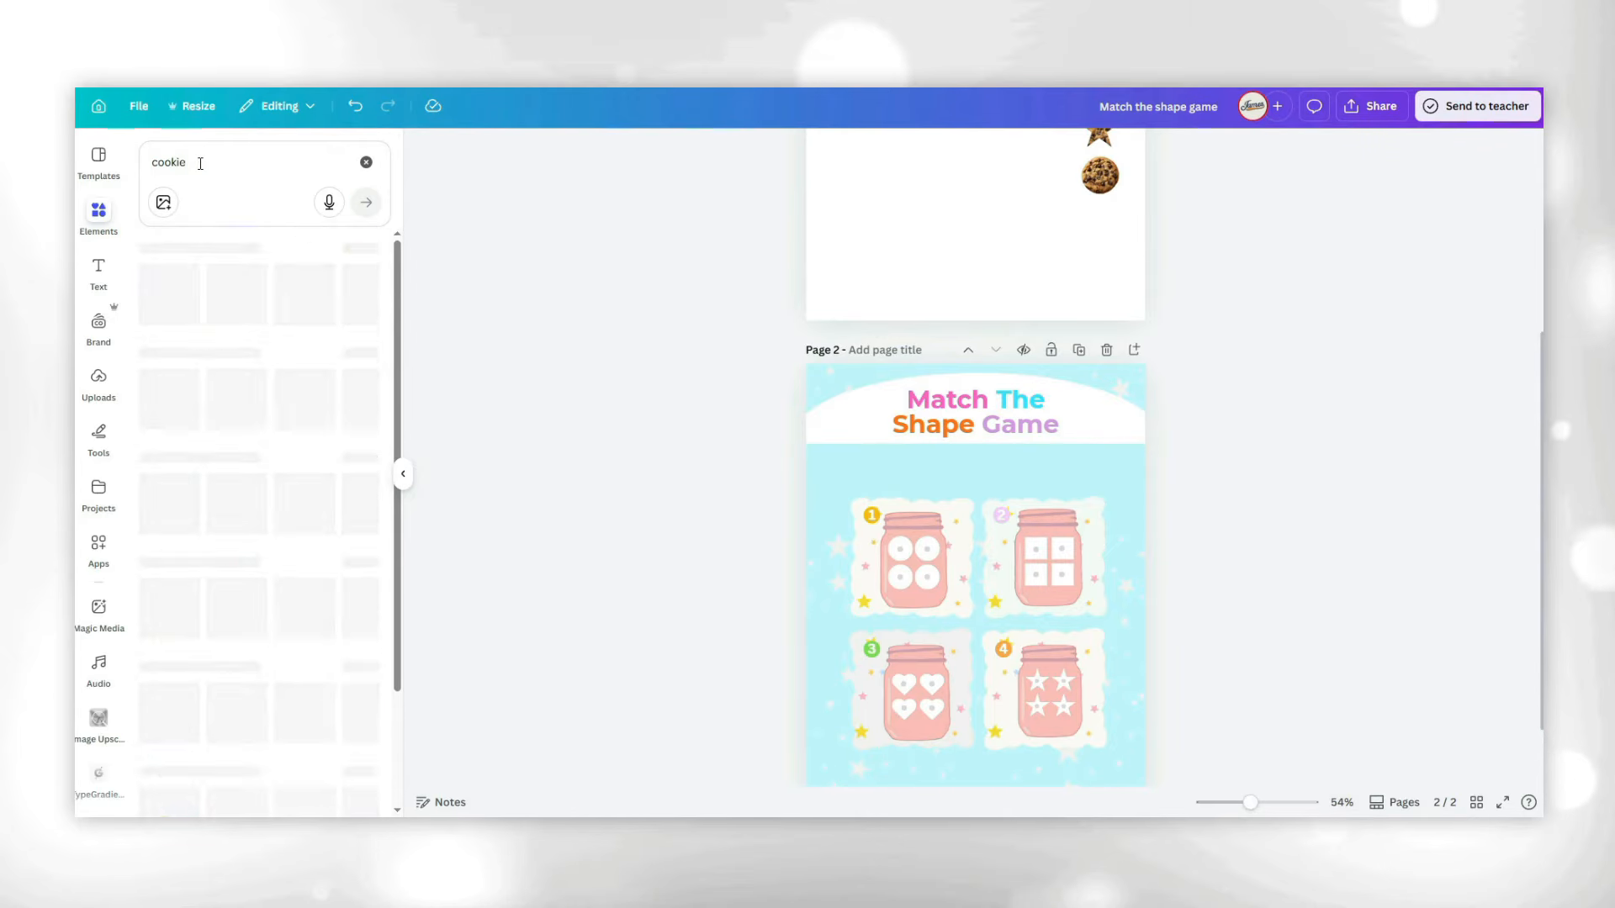
pyautogui.click(363, 341)
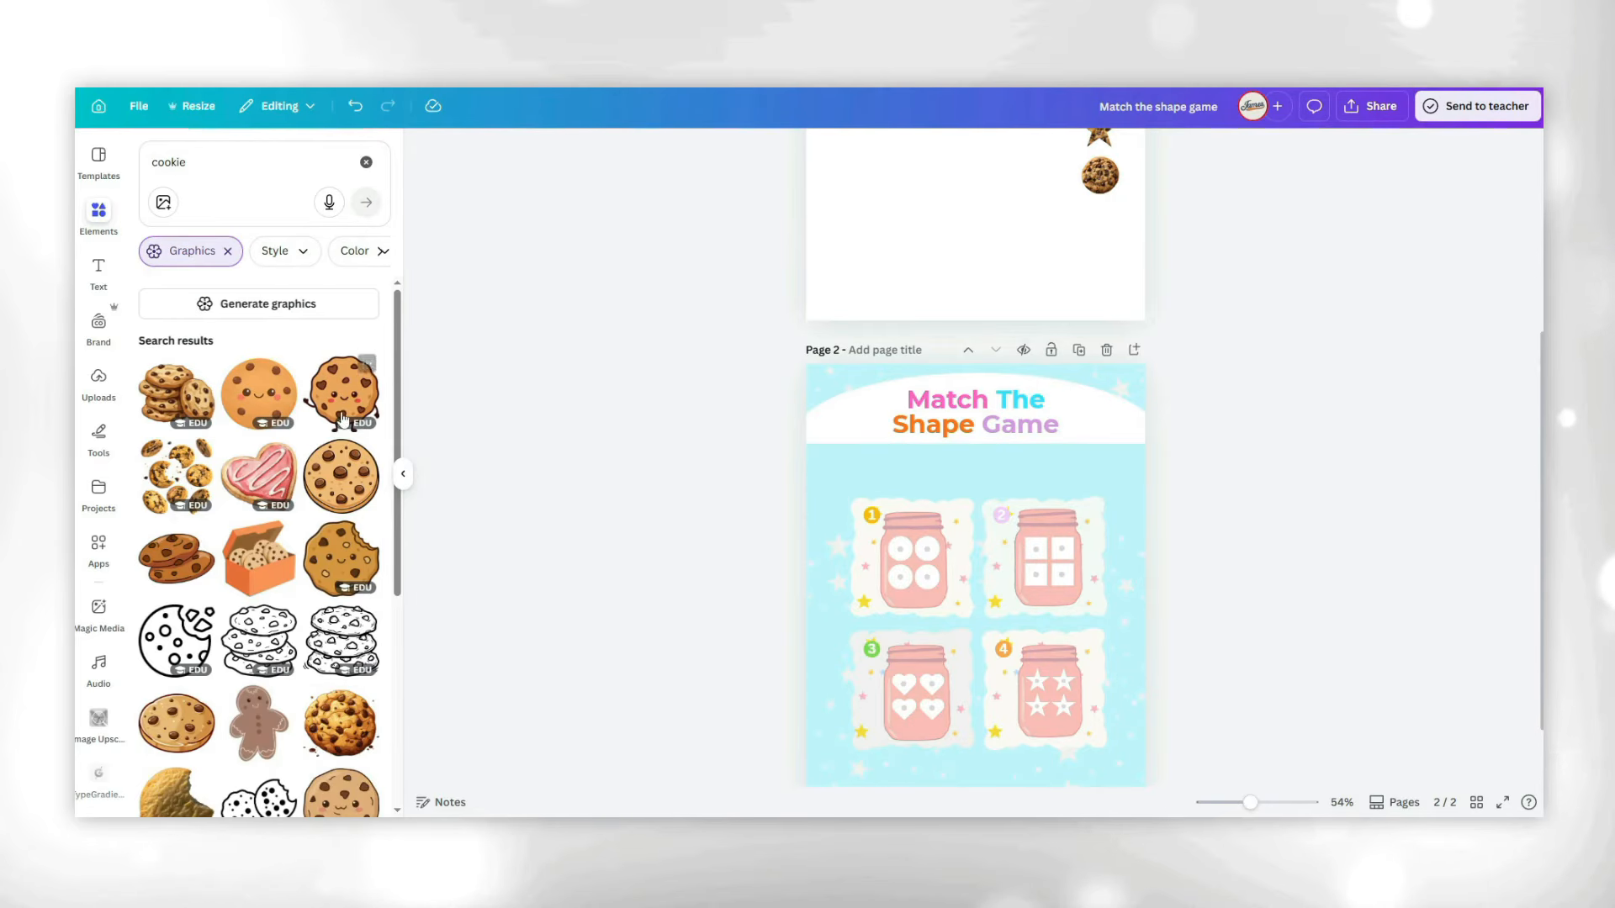
# Add the smiling cookie character left of the page 2 title at about 1.5 by 1.5, and shift the title slightly right.
pyautogui.click(335, 406)
pyautogui.moveTo(1093, 761); pyautogui.dragTo(1052, 714)
pyautogui.moveTo(942, 639); pyautogui.dragTo(866, 522)
pyautogui.moveTo(916, 569); pyautogui.dragTo(879, 444)
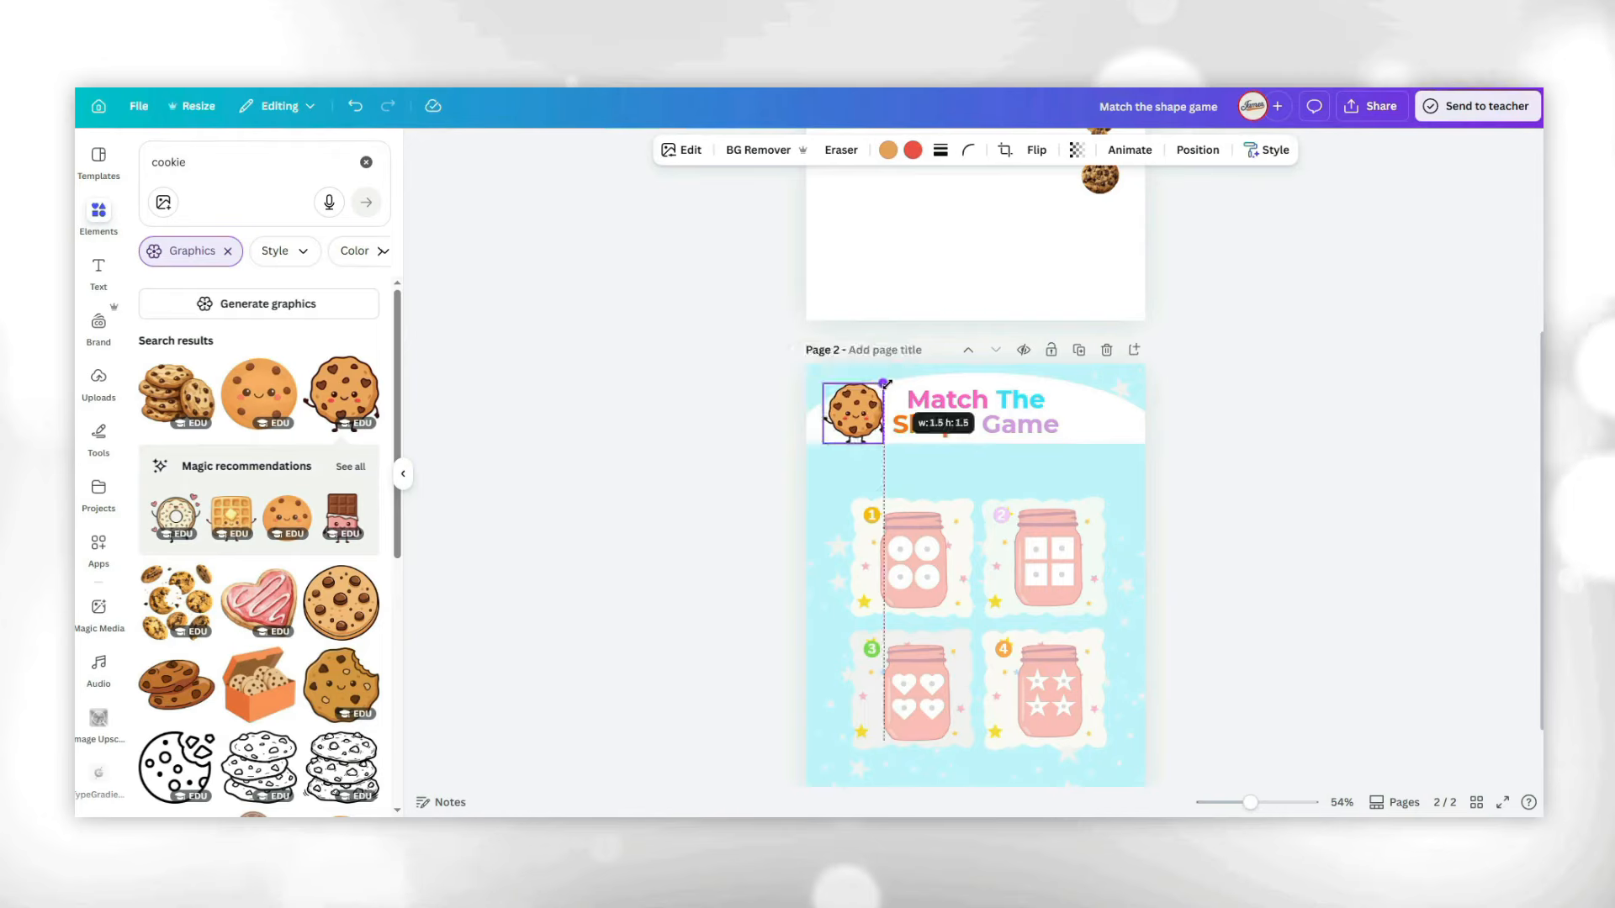
pyautogui.moveTo(884, 383); pyautogui.dragTo(884, 385)
pyautogui.moveTo(981, 423); pyautogui.dragTo(986, 423)
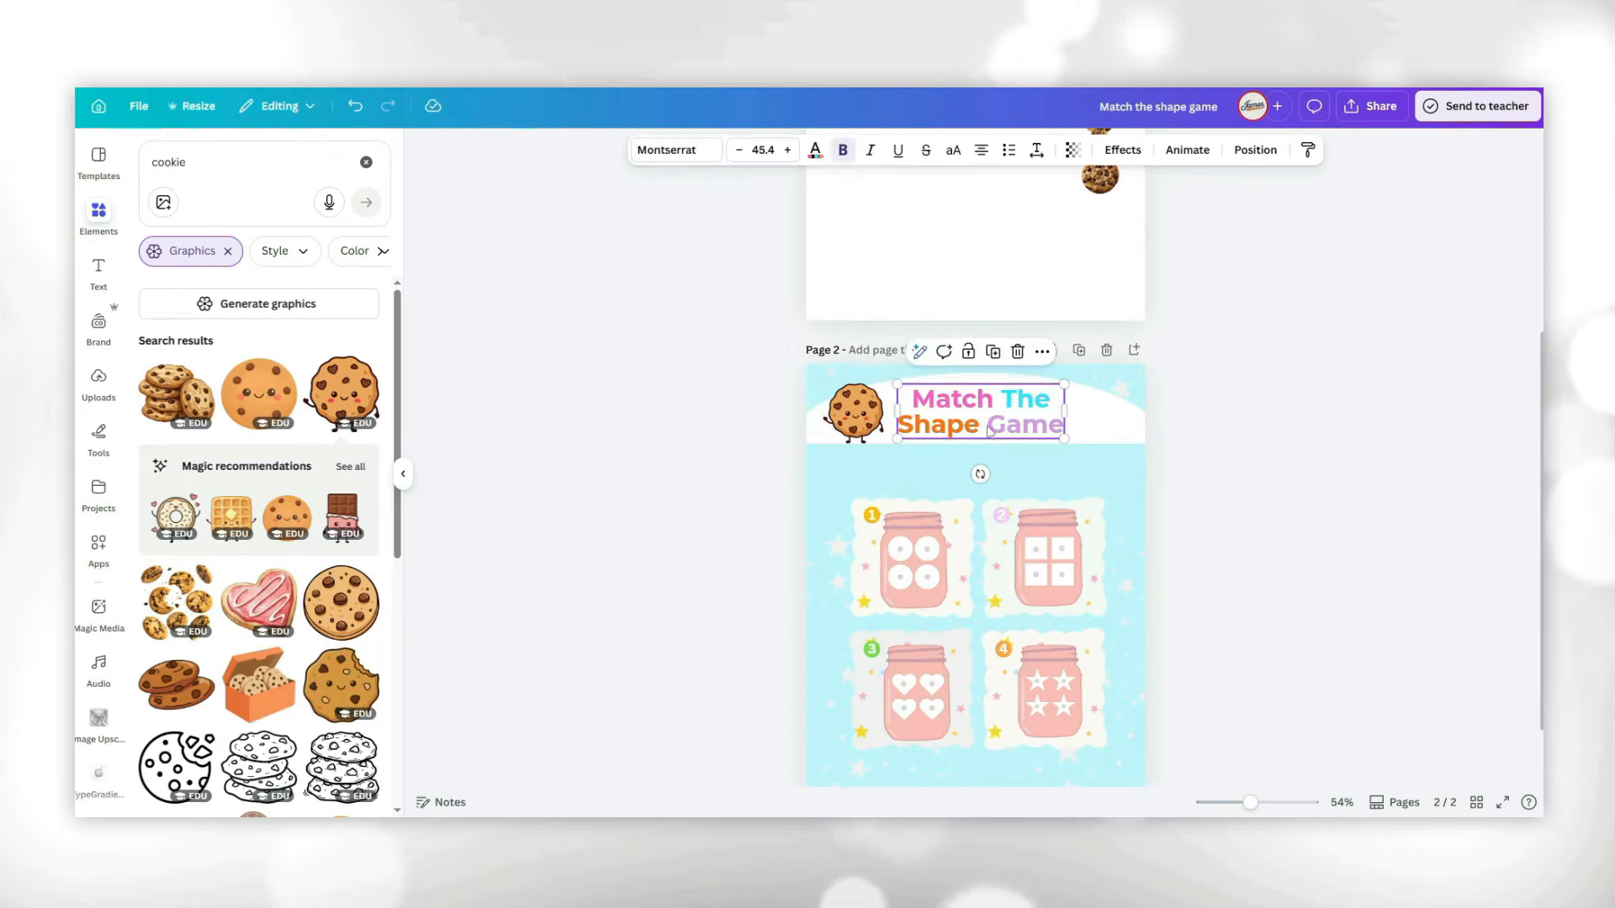
pyautogui.click(1254, 516)
# Search the elements library for "star" and show all matching graphics.
pyautogui.moveTo(187, 161); pyautogui.dragTo(156, 160)
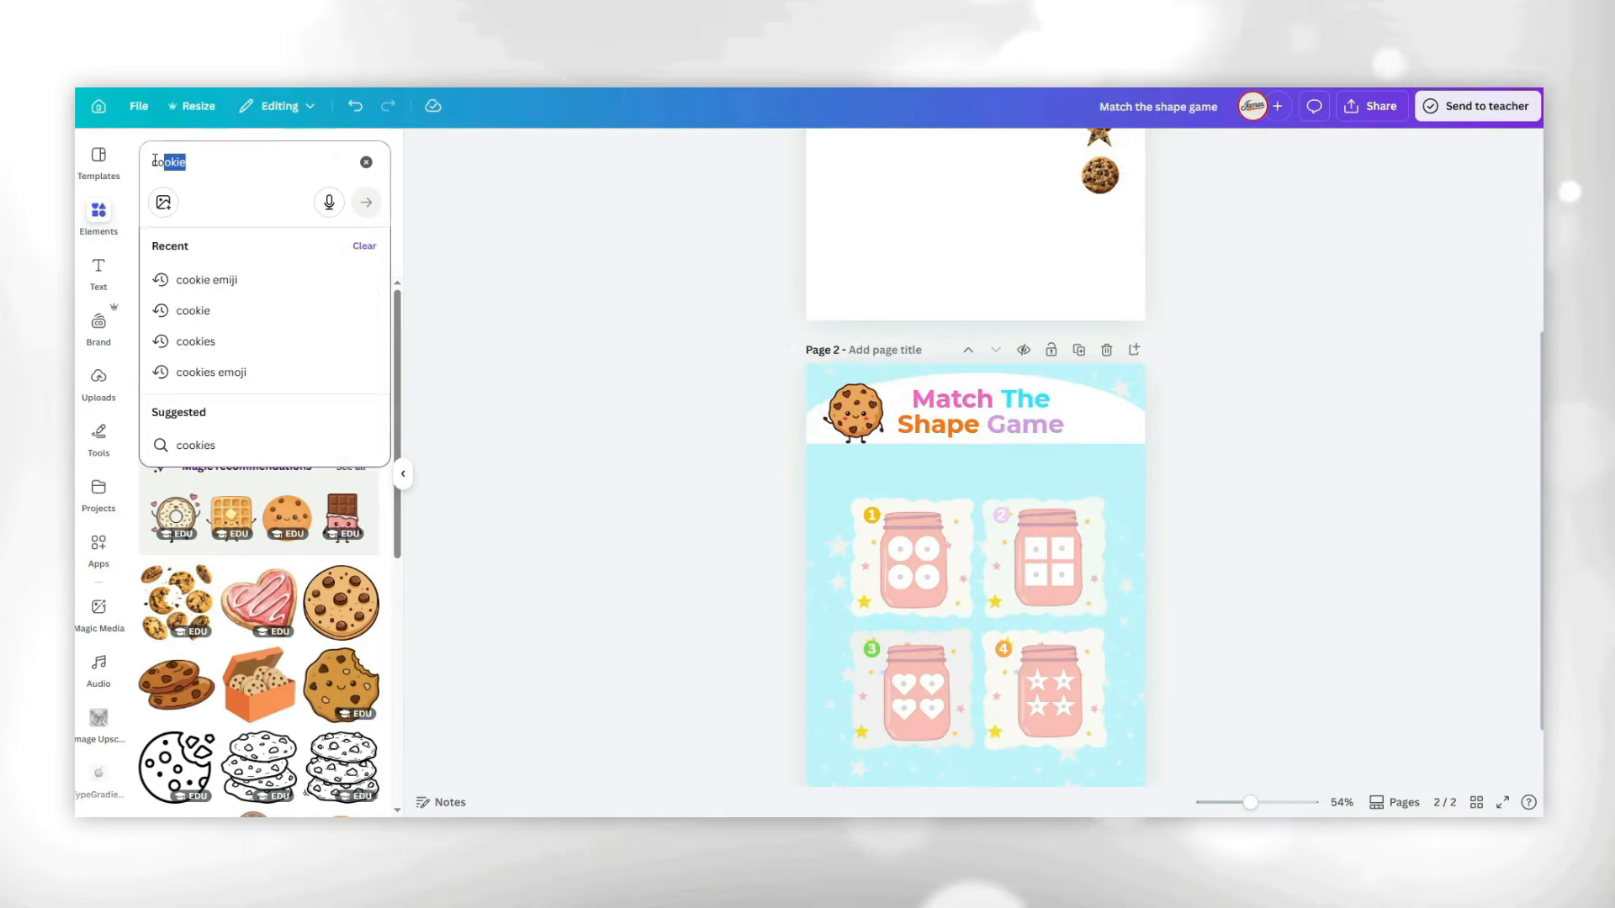
pyautogui.write('star')
pyautogui.press('Return')
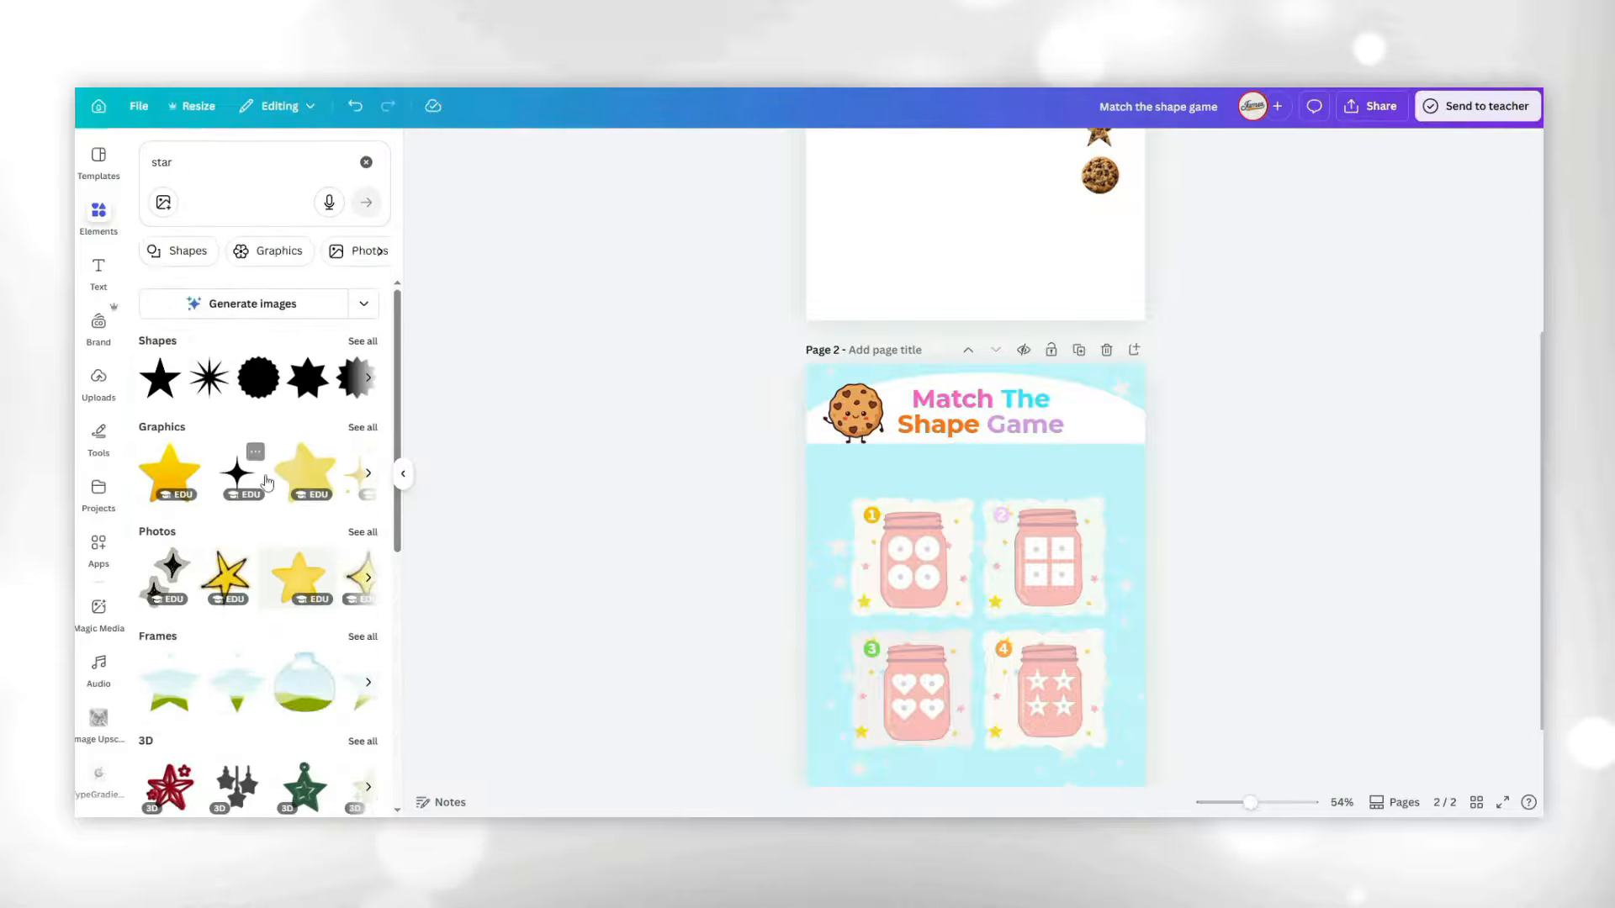
pyautogui.click(350, 426)
# Add the smiling yellow star graphic to the right of the title, scaled to fit the white header.
pyautogui.scroll(-2, 328, 415)
pyautogui.click(328, 417)
pyautogui.moveTo(1117, 463); pyautogui.dragTo(1119, 413)
pyautogui.moveTo(1161, 369); pyautogui.dragTo(1128, 398)
pyautogui.click(1268, 466)
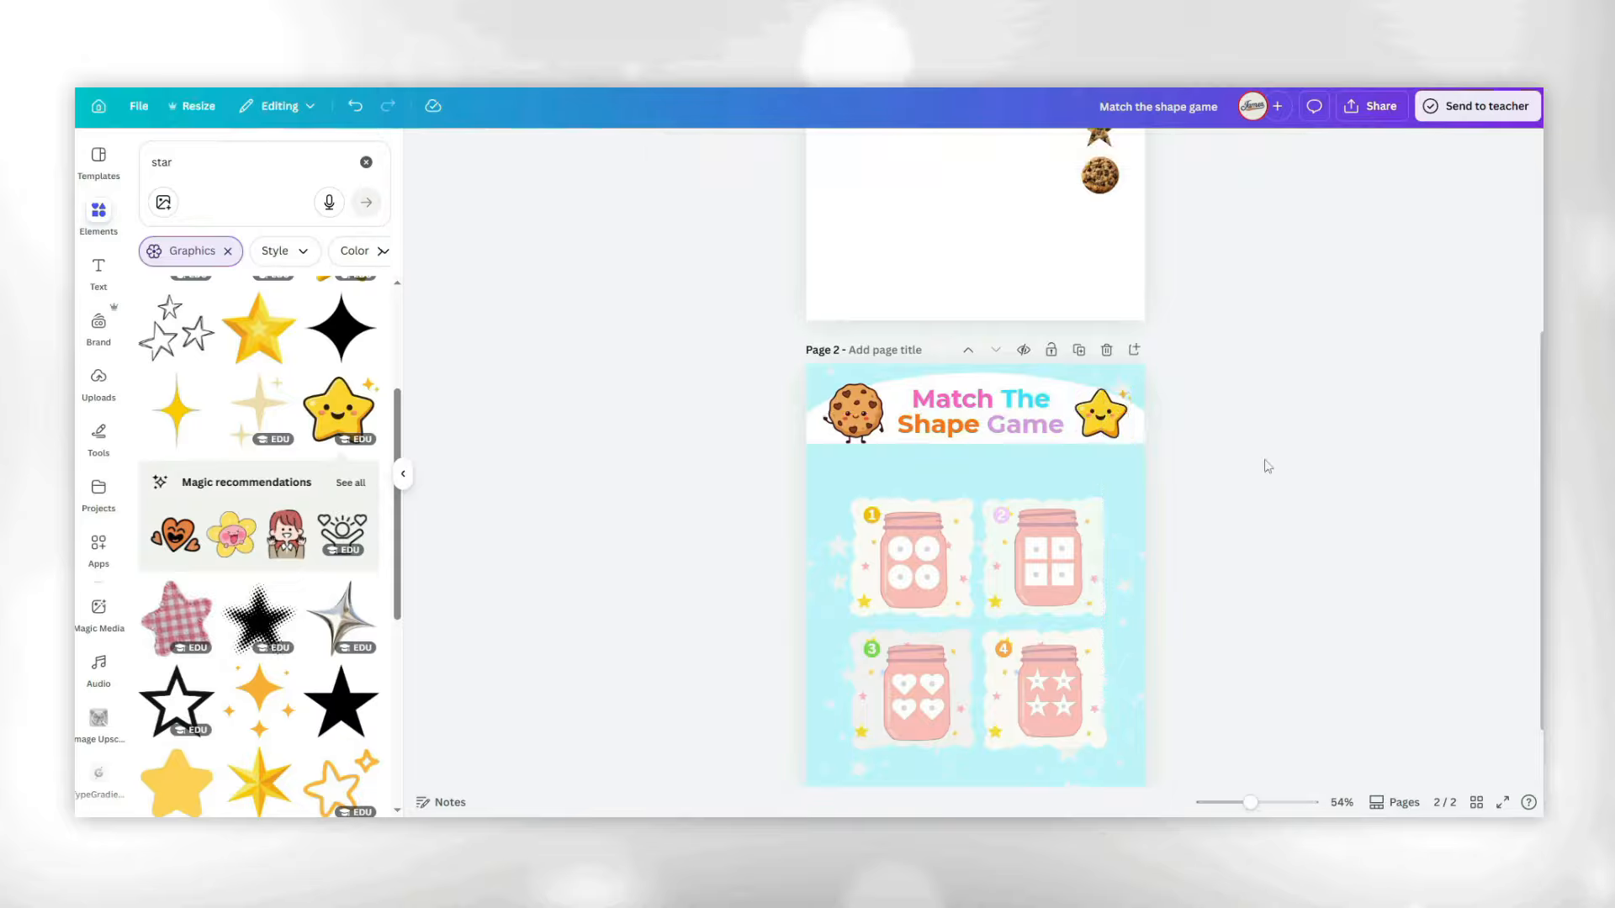
pyautogui.click(1008, 435)
pyautogui.click(1210, 530)
# Add an instruction text below the title reading "Match the cookie to the correct shape in each Jar!".
pyautogui.scroll(-1, 1209, 530)
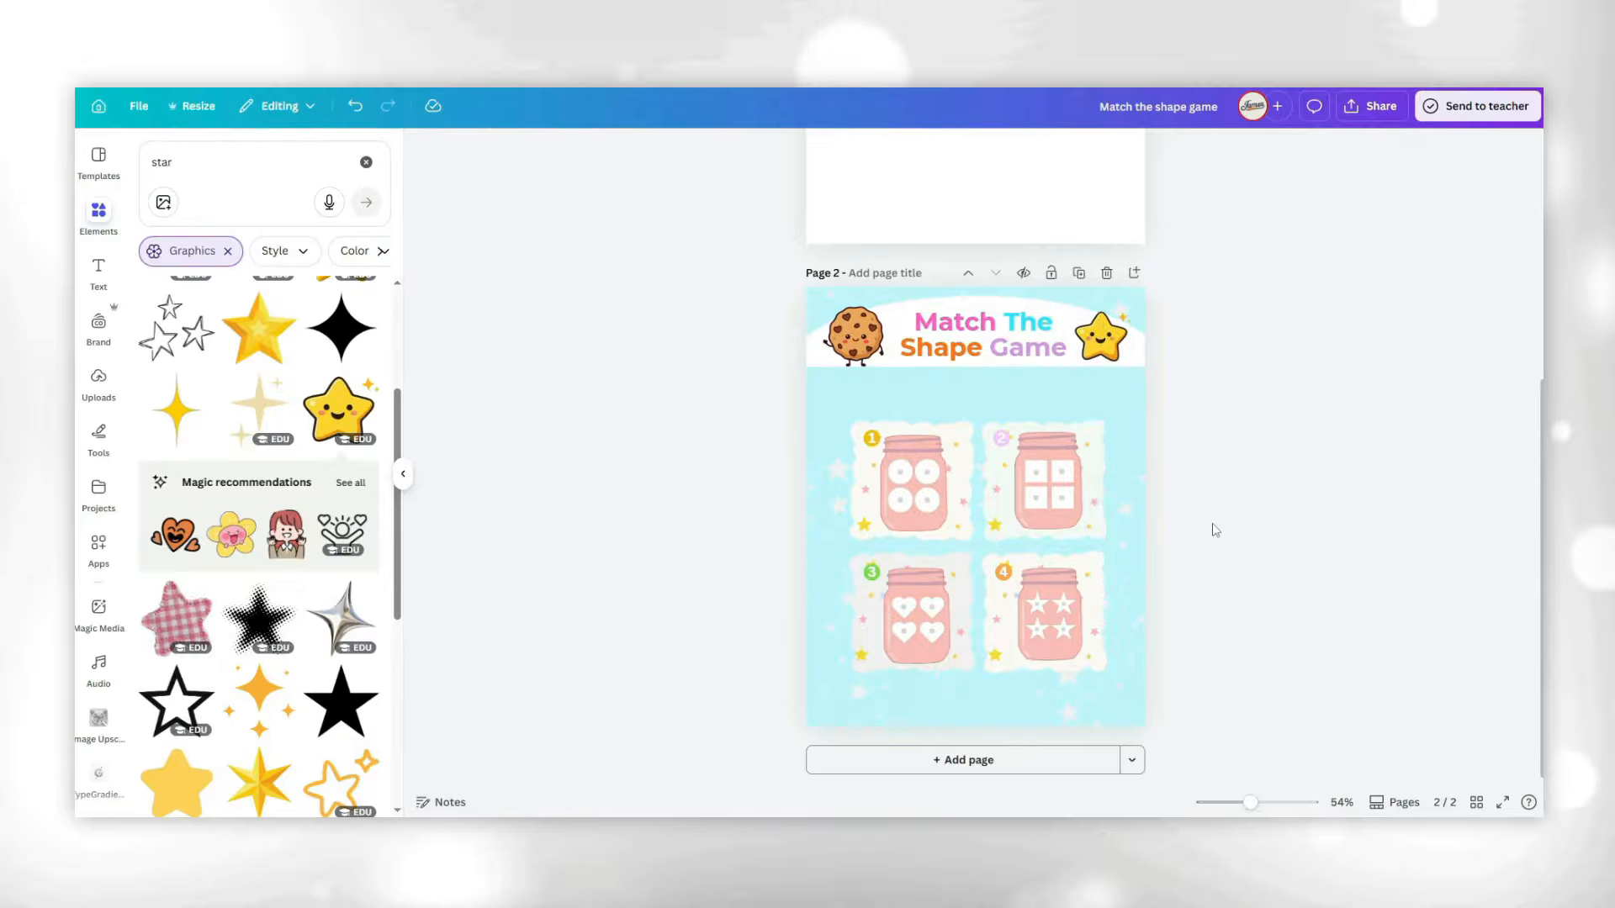
pyautogui.scroll(3, 978, 486)
pyautogui.scroll(1, 978, 486)
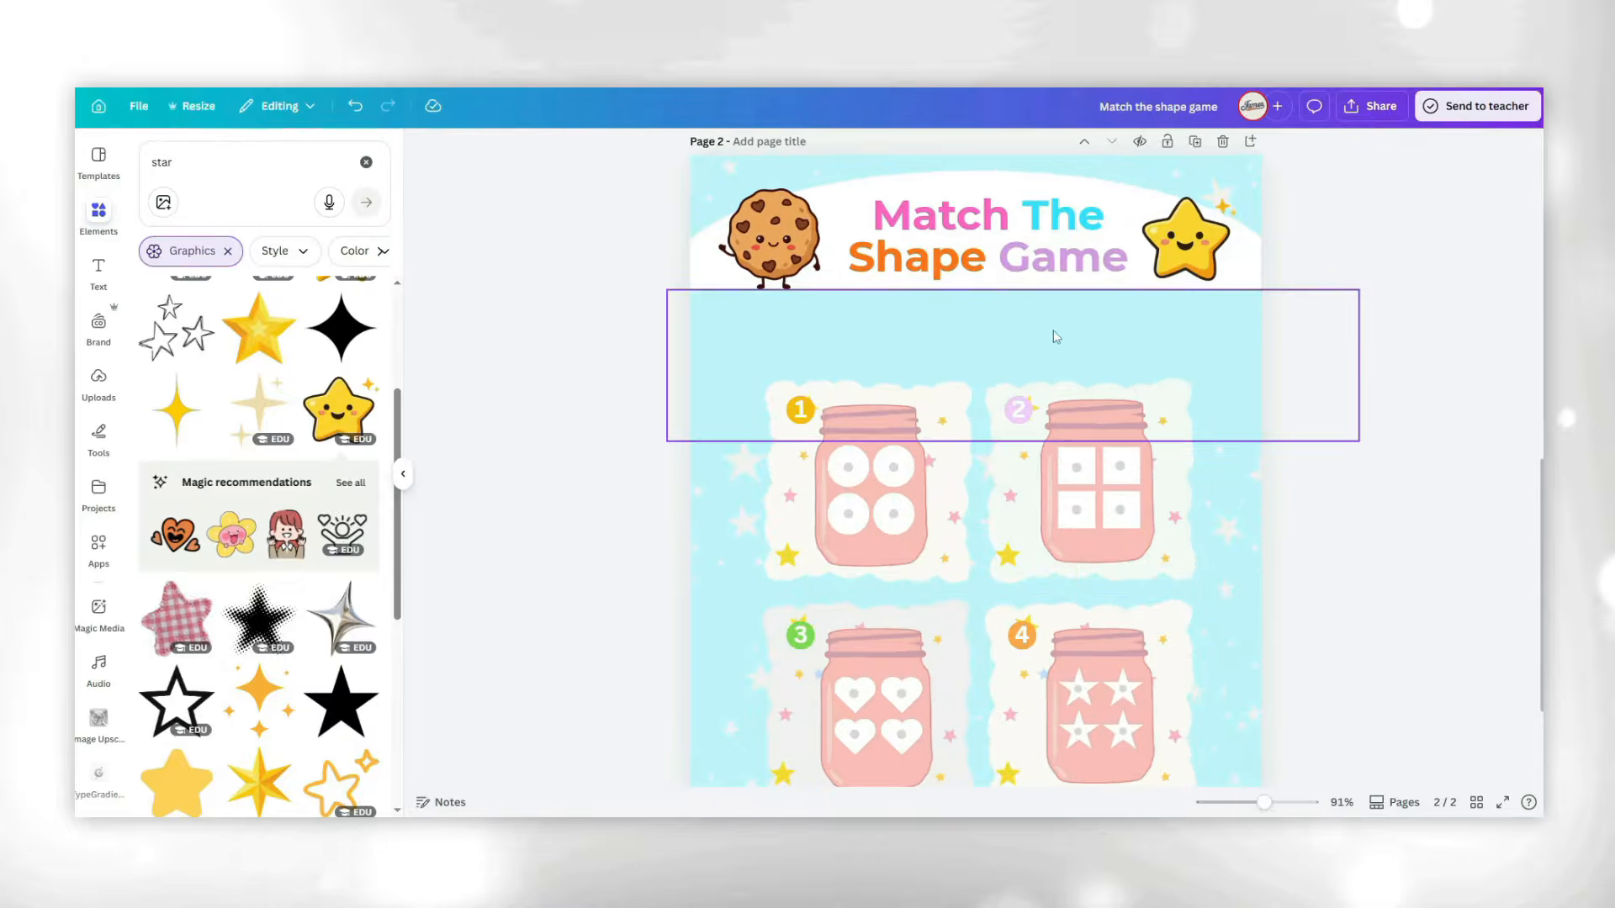
pyautogui.click(999, 333)
pyautogui.write('ch the cookie to the')
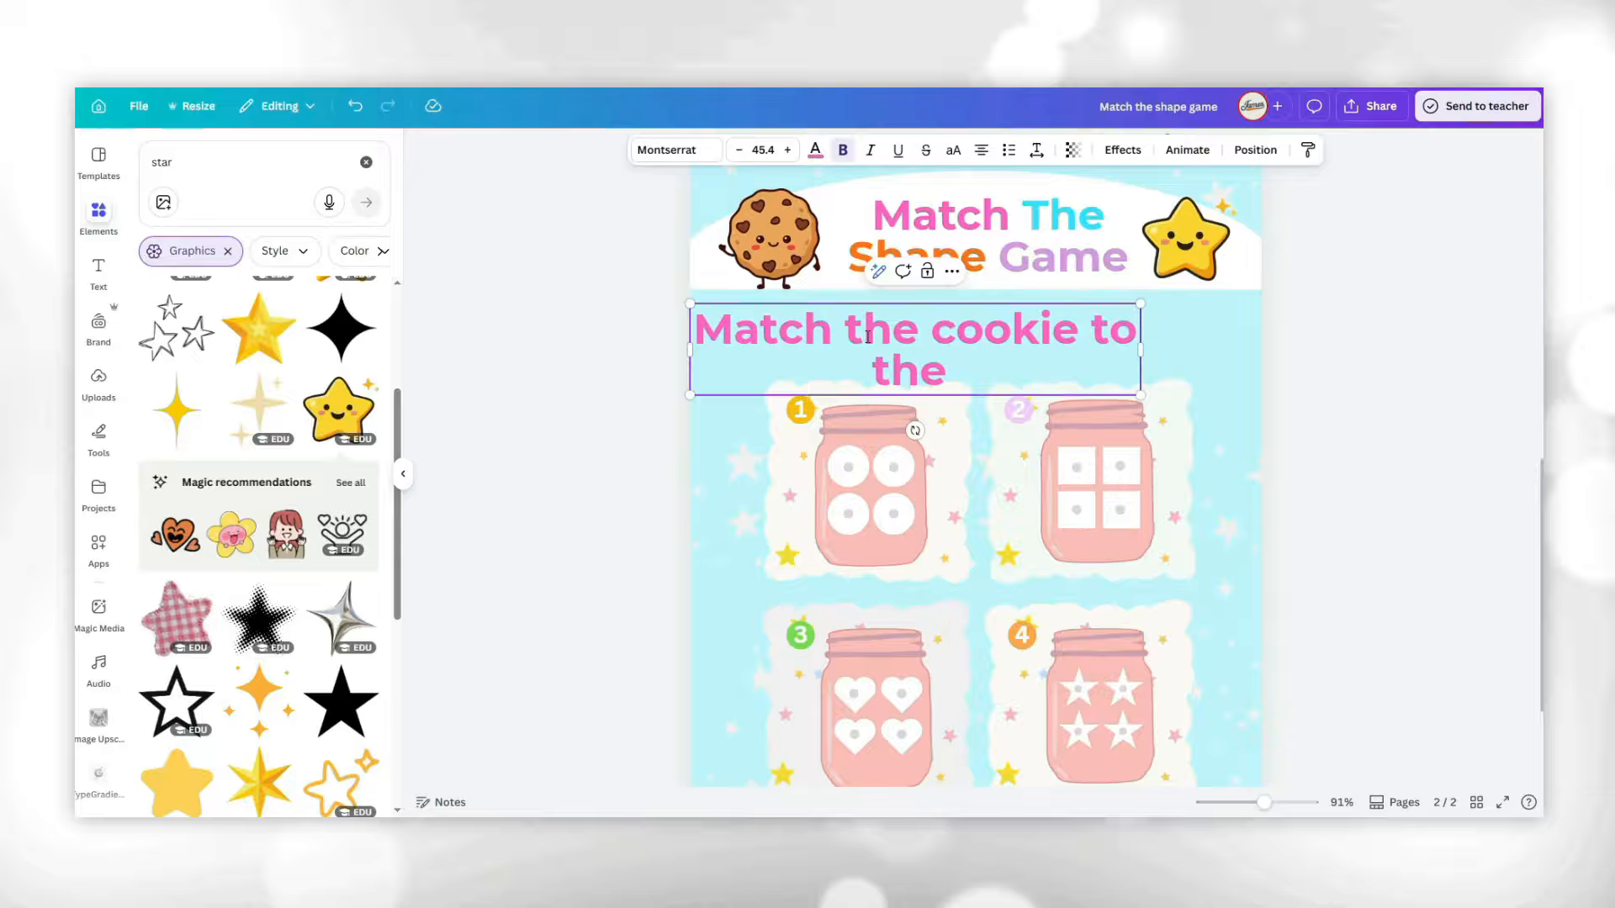
pyautogui.write(' correct shape in each')
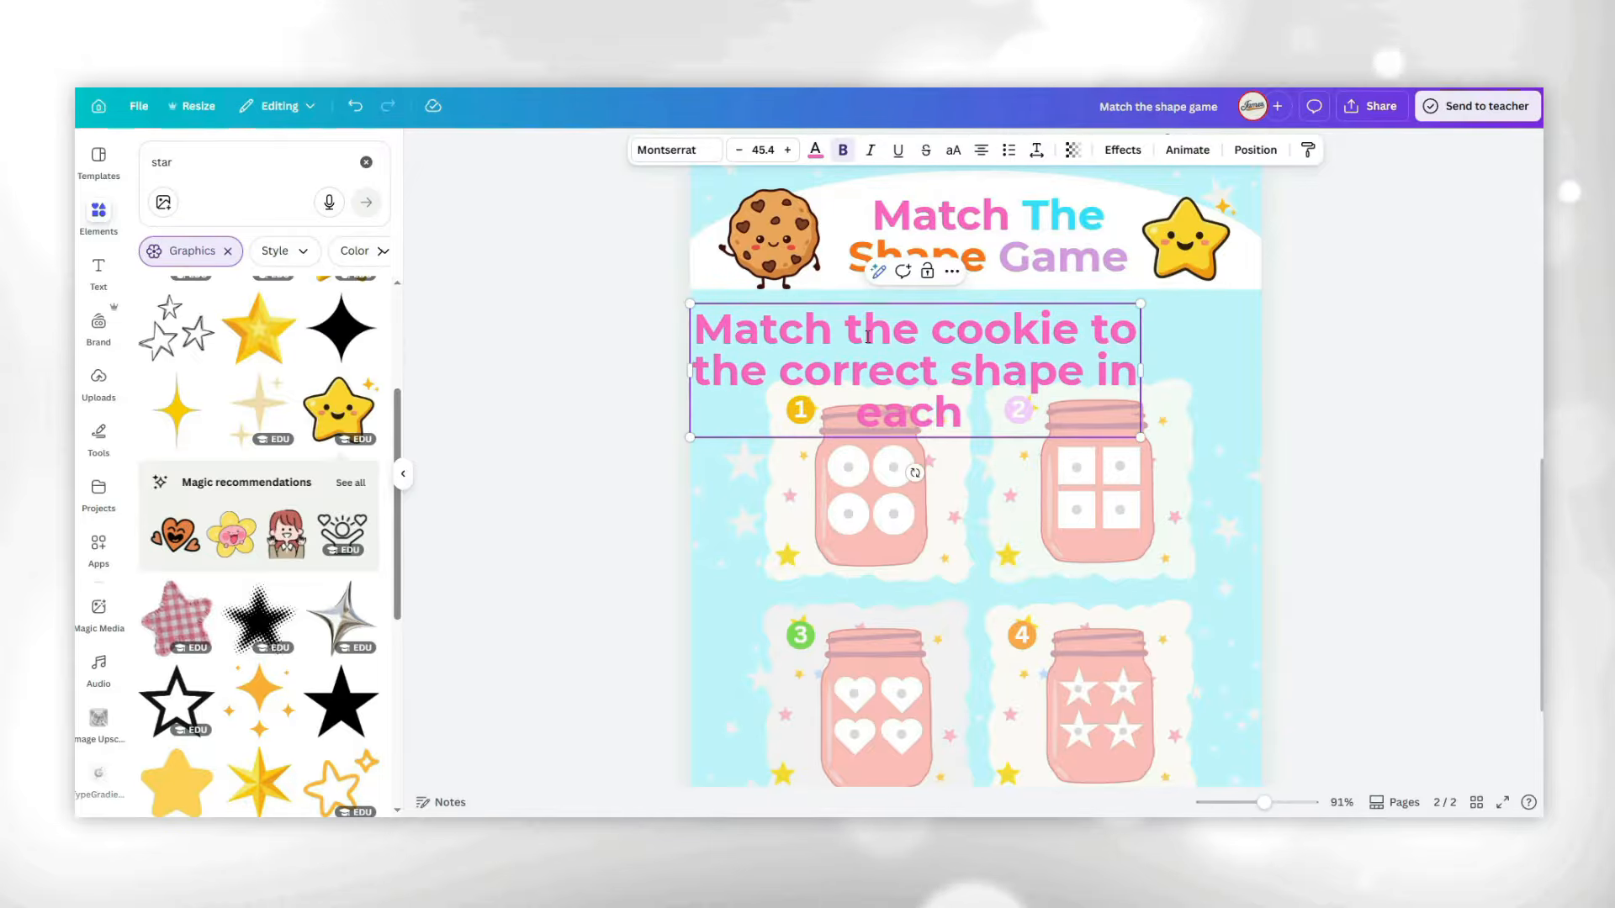
# Set the instruction text to size 15 and center the line just below the title header.
pyautogui.hotkey('ctrl', 'a')
pyautogui.click(762, 149)
pyautogui.write('15')
pyautogui.press('Return')
pyautogui.scroll(2, 1306, 473)
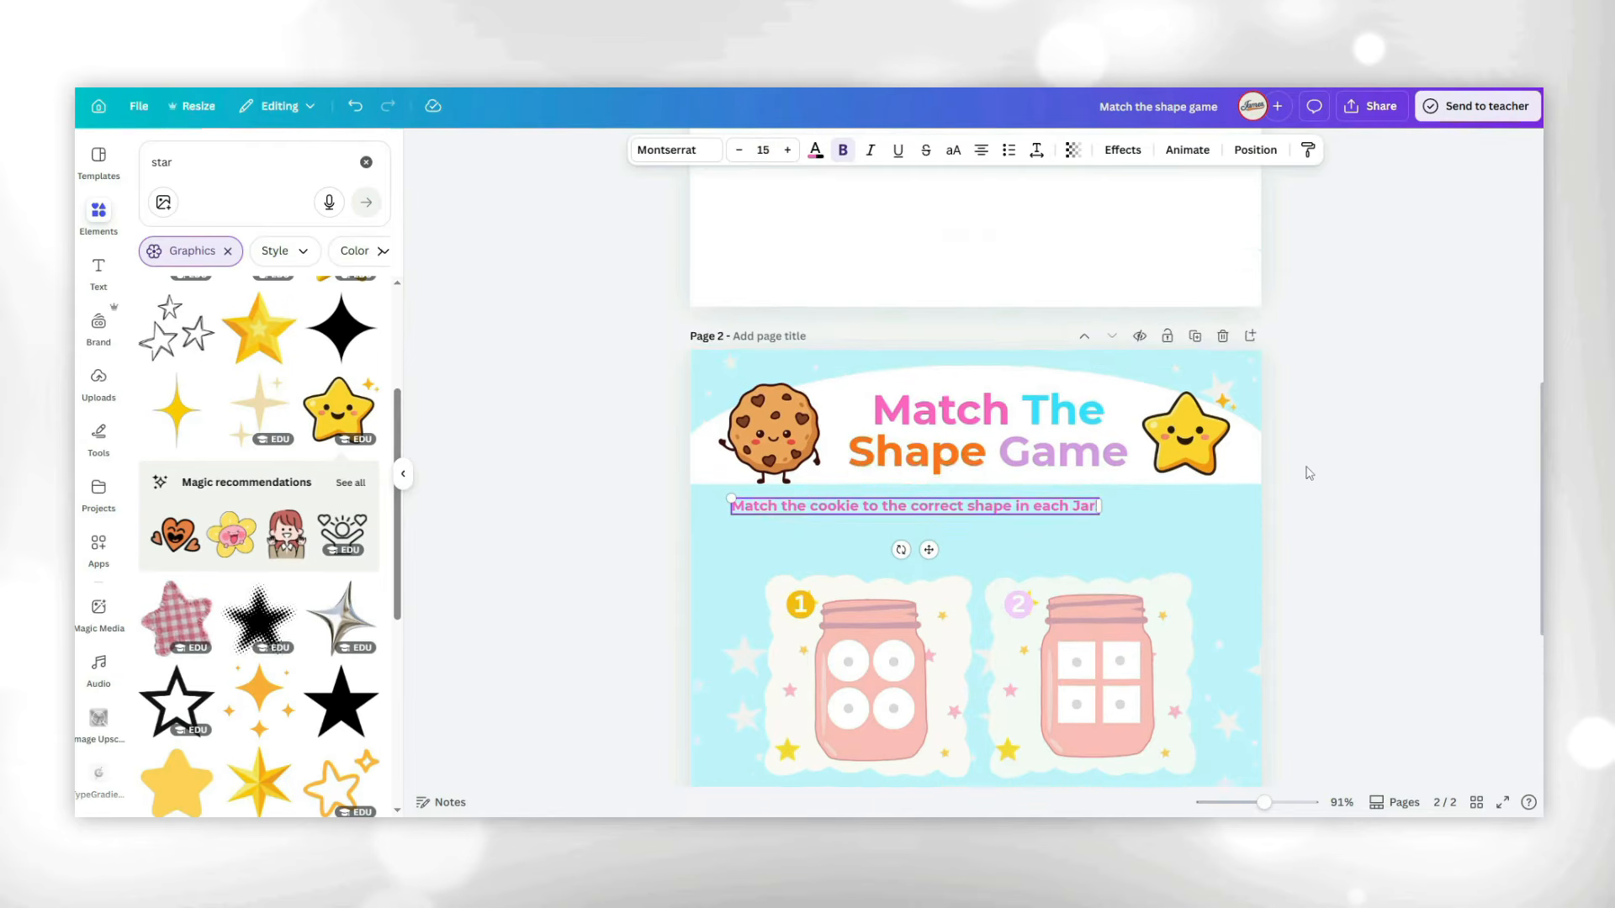
pyautogui.scroll(-1, 1306, 472)
pyautogui.moveTo(988, 411); pyautogui.dragTo(1046, 409)
# Color the instruction line dark blue, #07408D, and enlarge it to size 17.5.
pyautogui.click(815, 150)
pyautogui.click(330, 742)
pyautogui.click(154, 262)
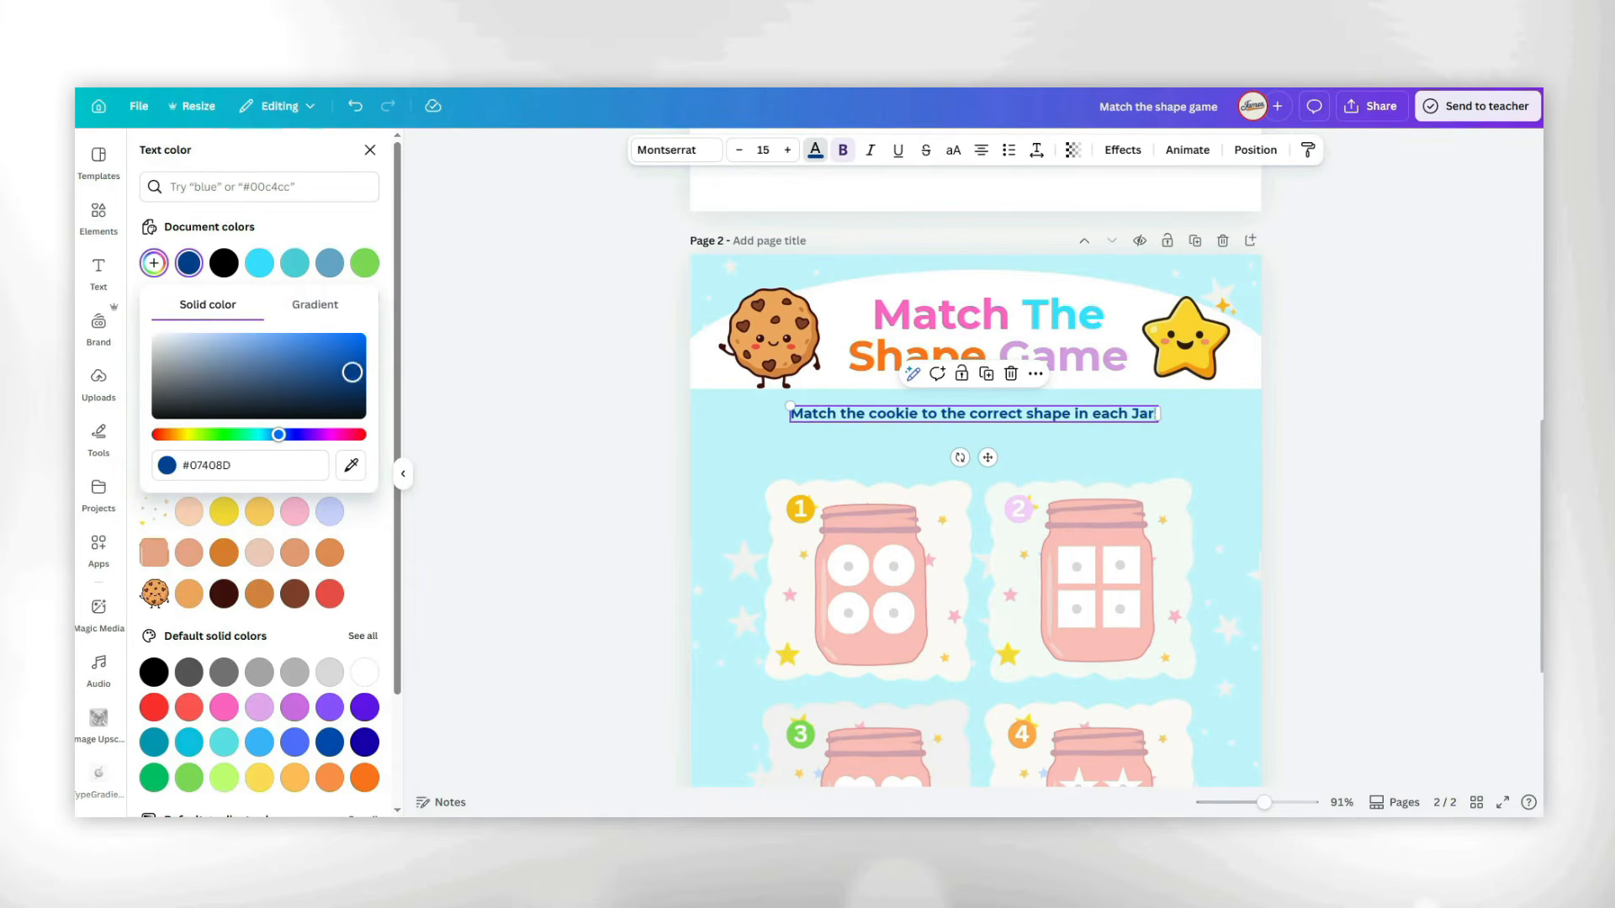
pyautogui.moveTo(1158, 421); pyautogui.dragTo(1218, 438)
# Add a copied text below reading "Look at the cookie shape and find the matching inside the jar" and "Paste the correct shape on each Jar.".
pyautogui.moveTo(1077, 415); pyautogui.dragTo(1046, 440)
pyautogui.write('Look at the cookie shape and find the matching')
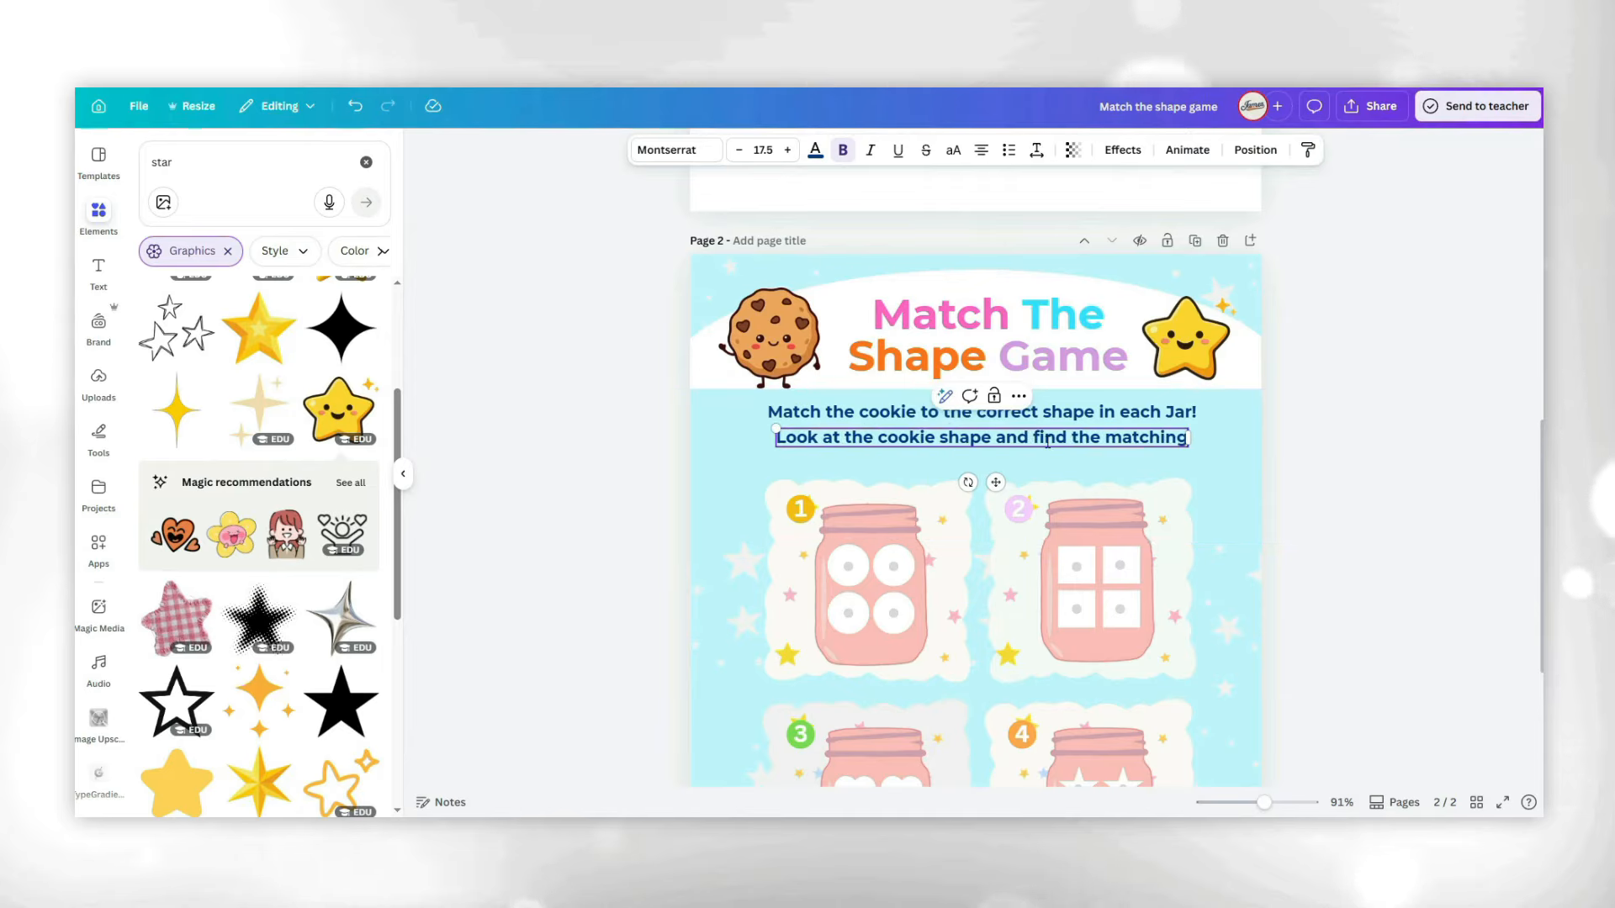
pyautogui.write(' inside the jar')
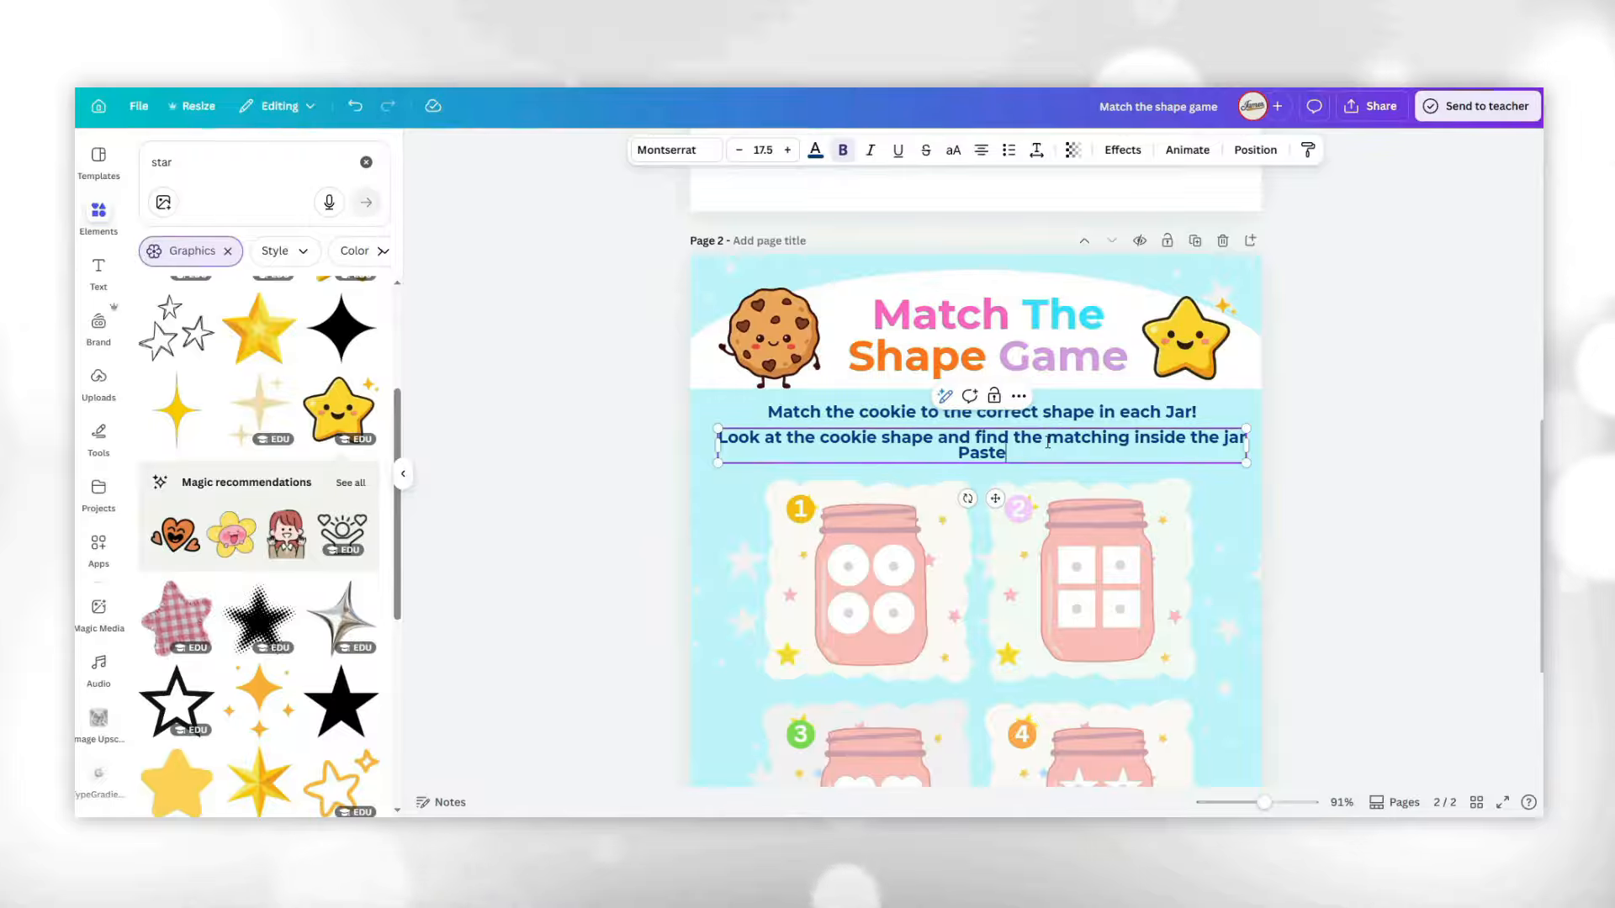
pyautogui.write(' Paste the correct shape on each J')
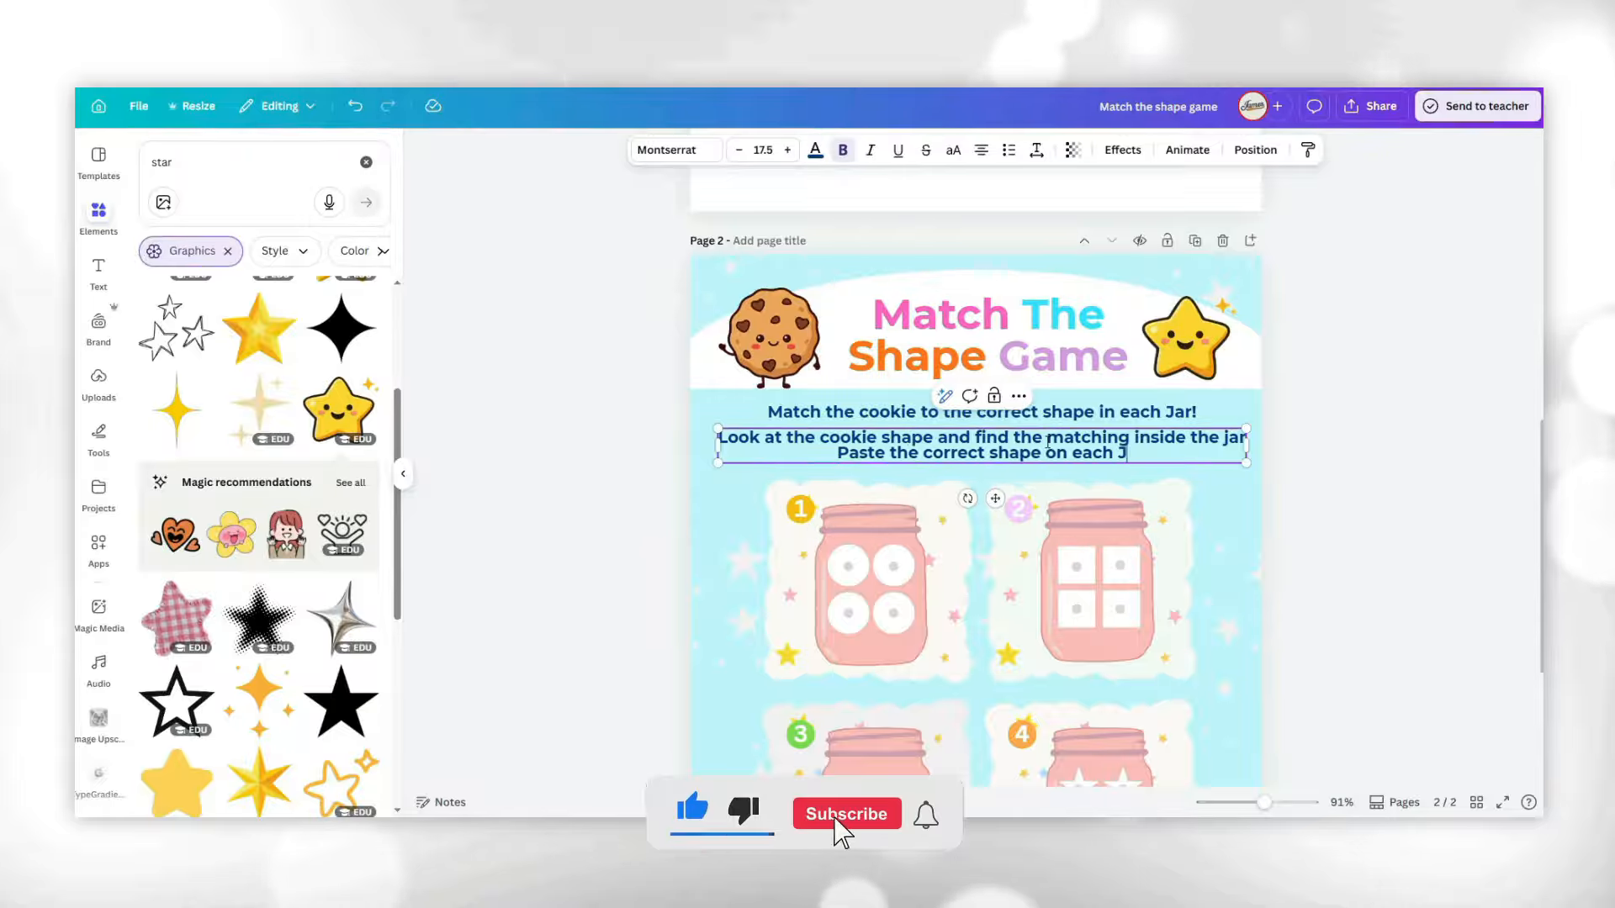
pyautogui.write('ar.')
pyautogui.press('Escape')
# Shrink the second instruction text to size 13.7 and remove its bold formatting.
pyautogui.moveTo(1246, 463); pyautogui.dragTo(1189, 462)
pyautogui.hotkey('ctrl', 'b')
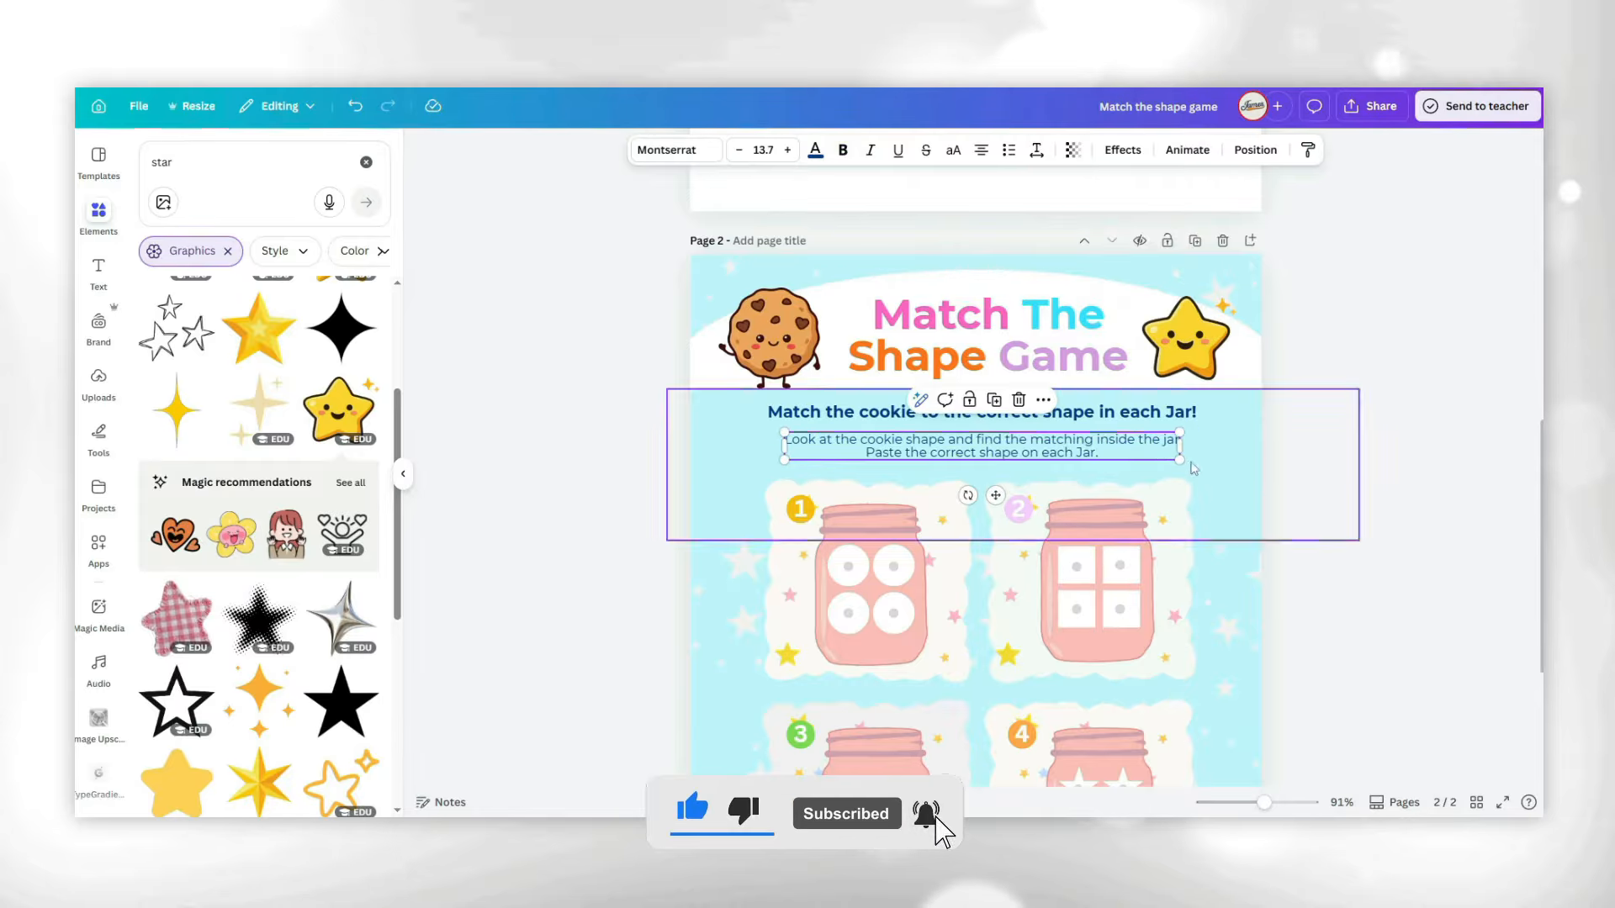
pyautogui.click(1358, 584)
pyautogui.scroll(-3, 1358, 585)
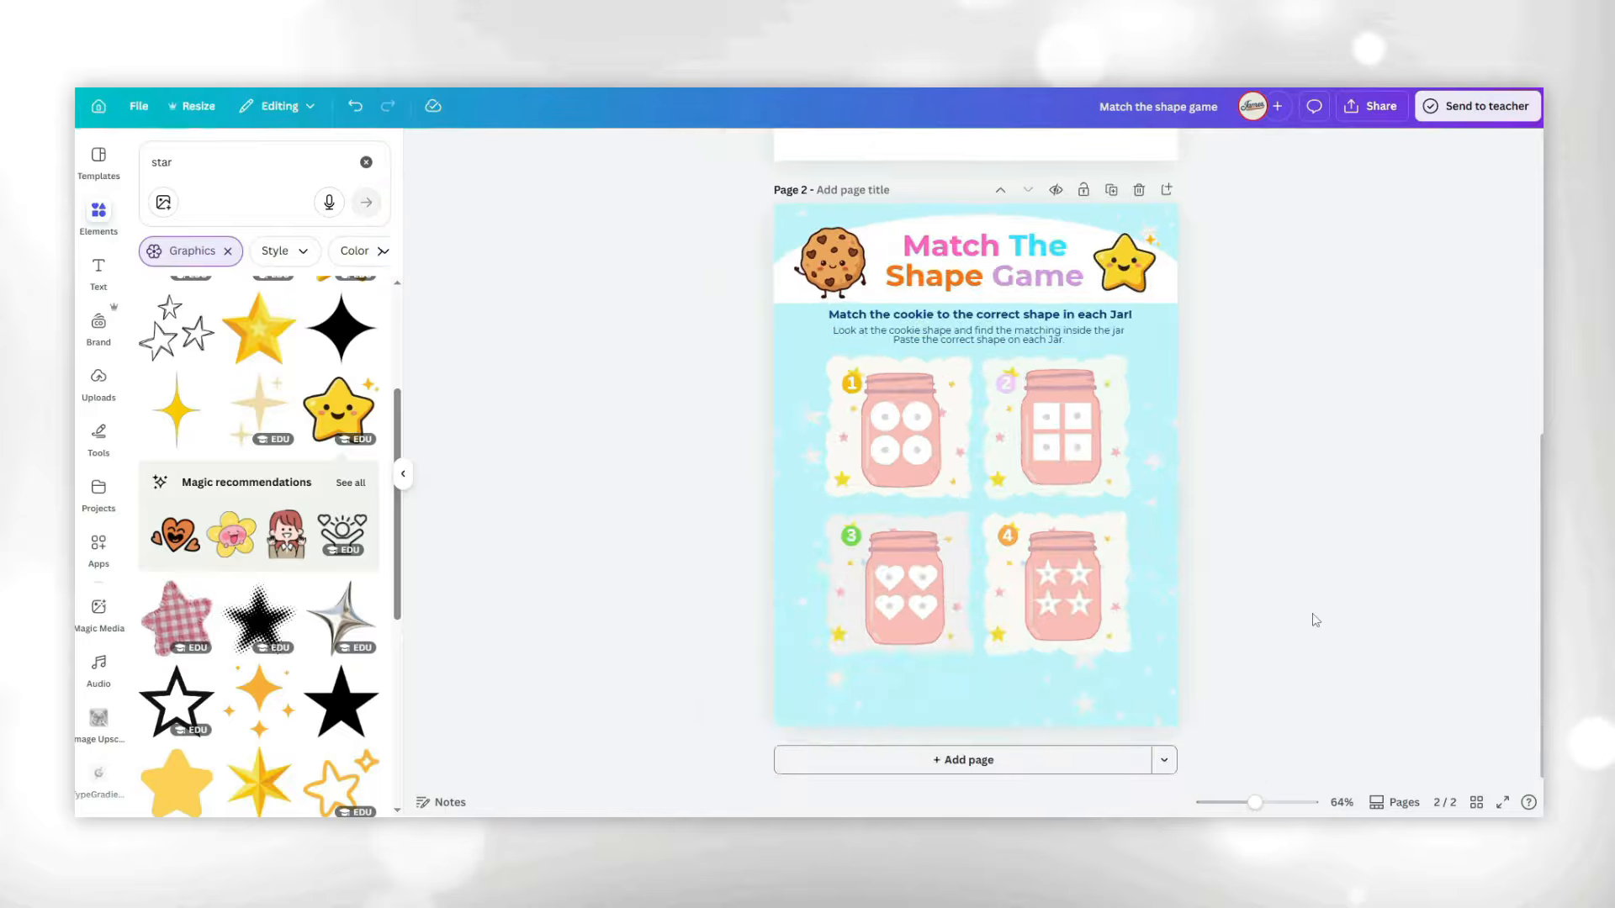
pyautogui.moveTo(1001, 532); pyautogui.dragTo(1178, 718)
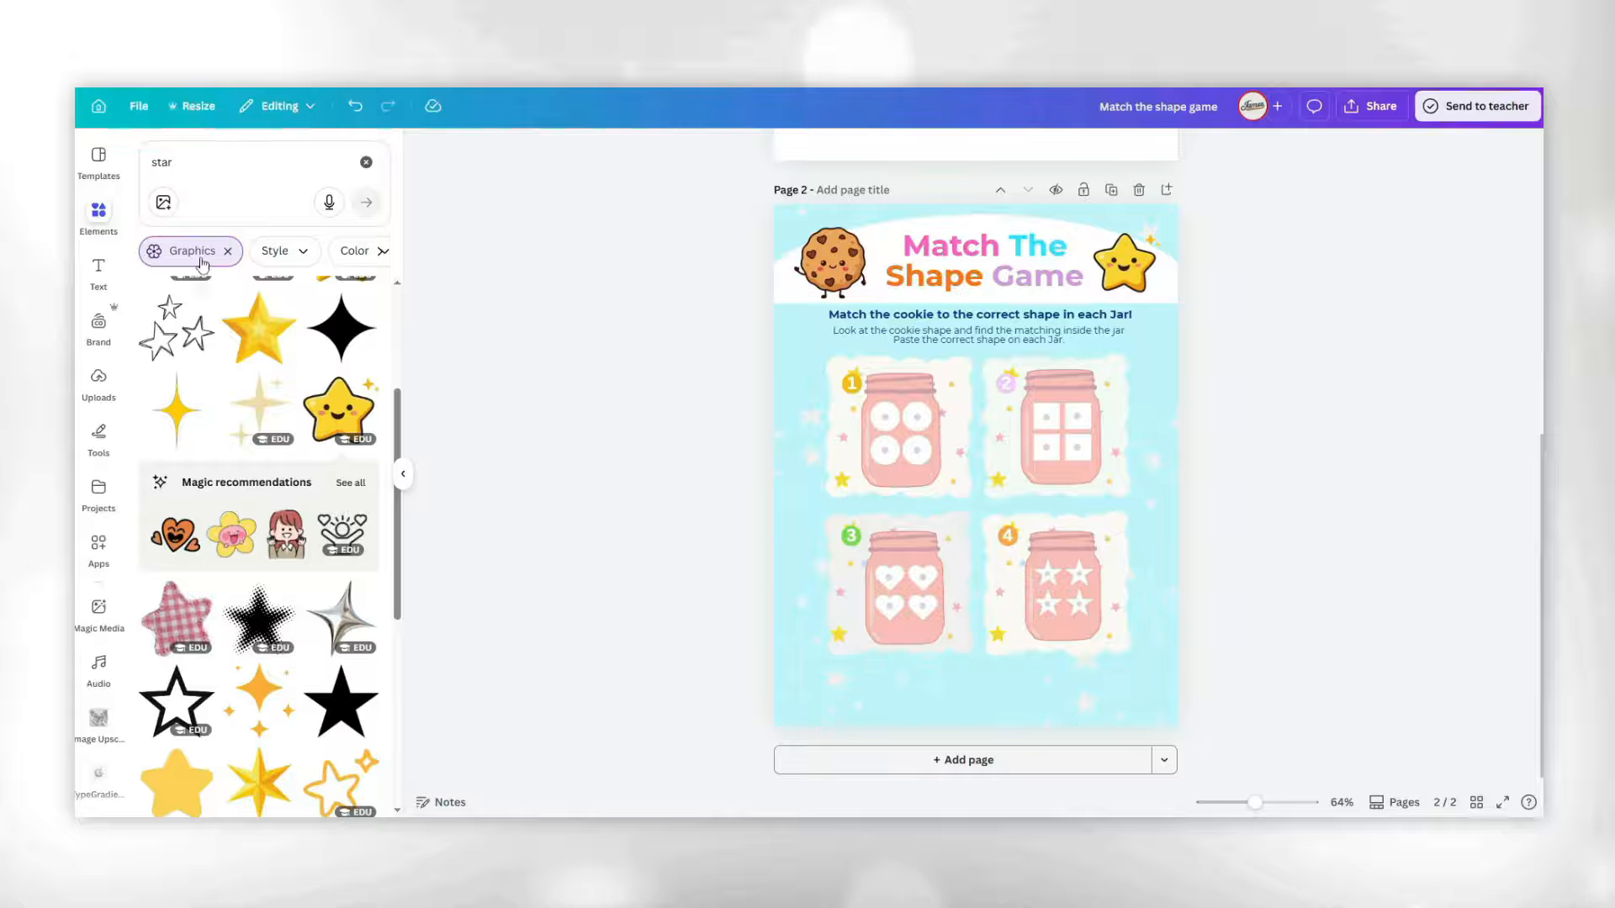
# Search the elements library for "rectangle blob" and browse all matching graphics.
pyautogui.click(366, 162)
pyautogui.click(228, 162)
pyautogui.write('sq')
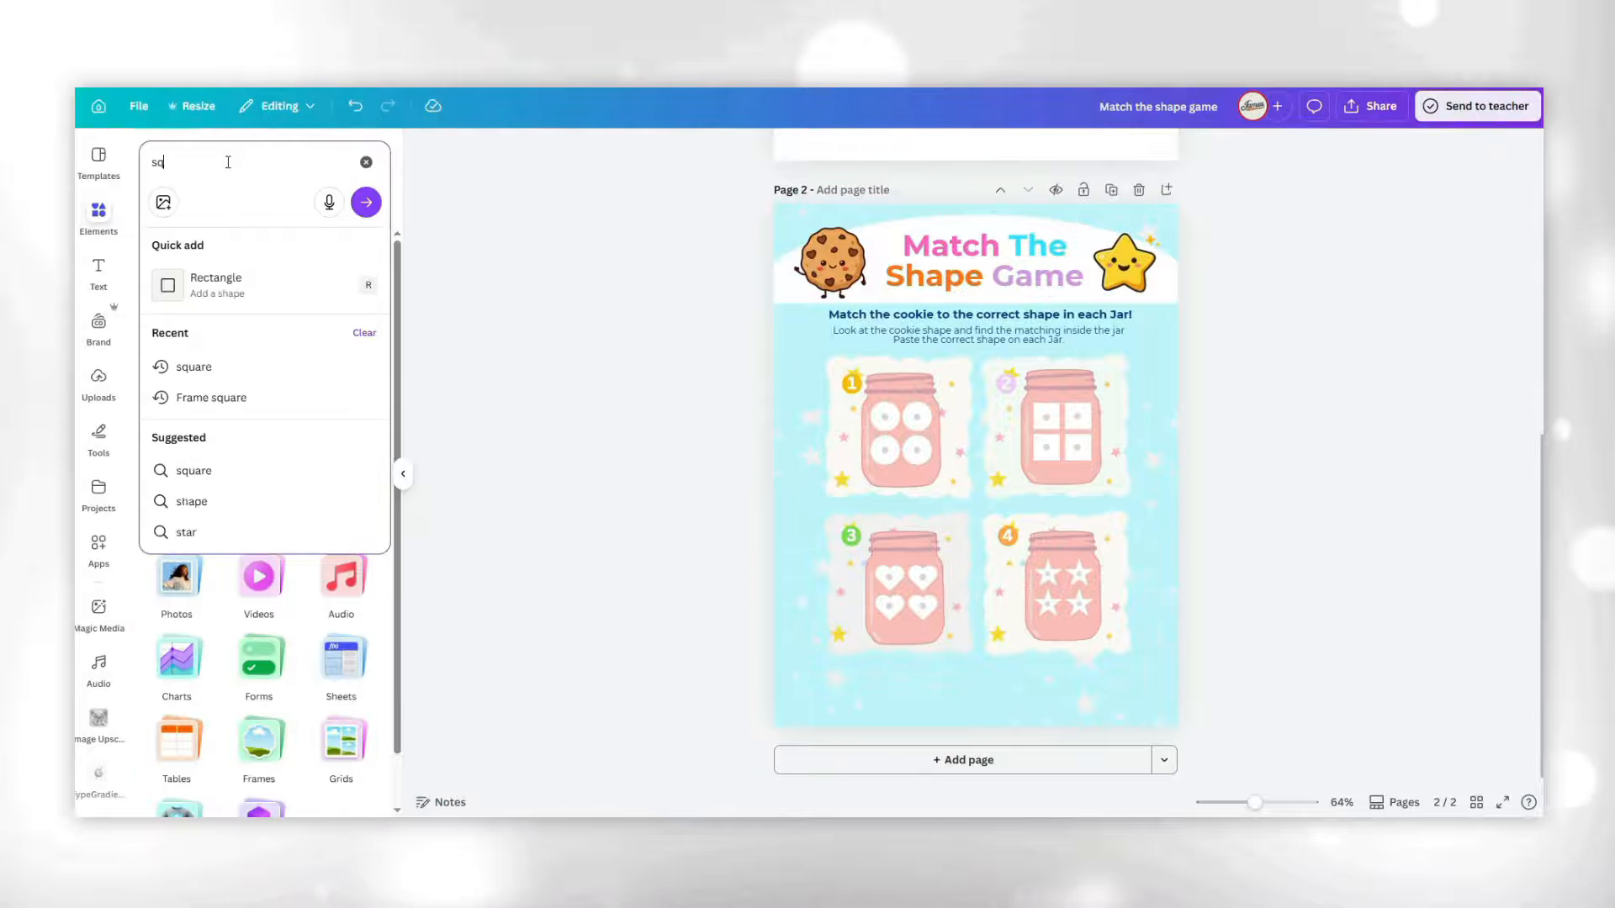
pyautogui.press('BackSpace')
pyautogui.press('BackSpace')
pyautogui.write('rectangle blob')
pyautogui.press('Return')
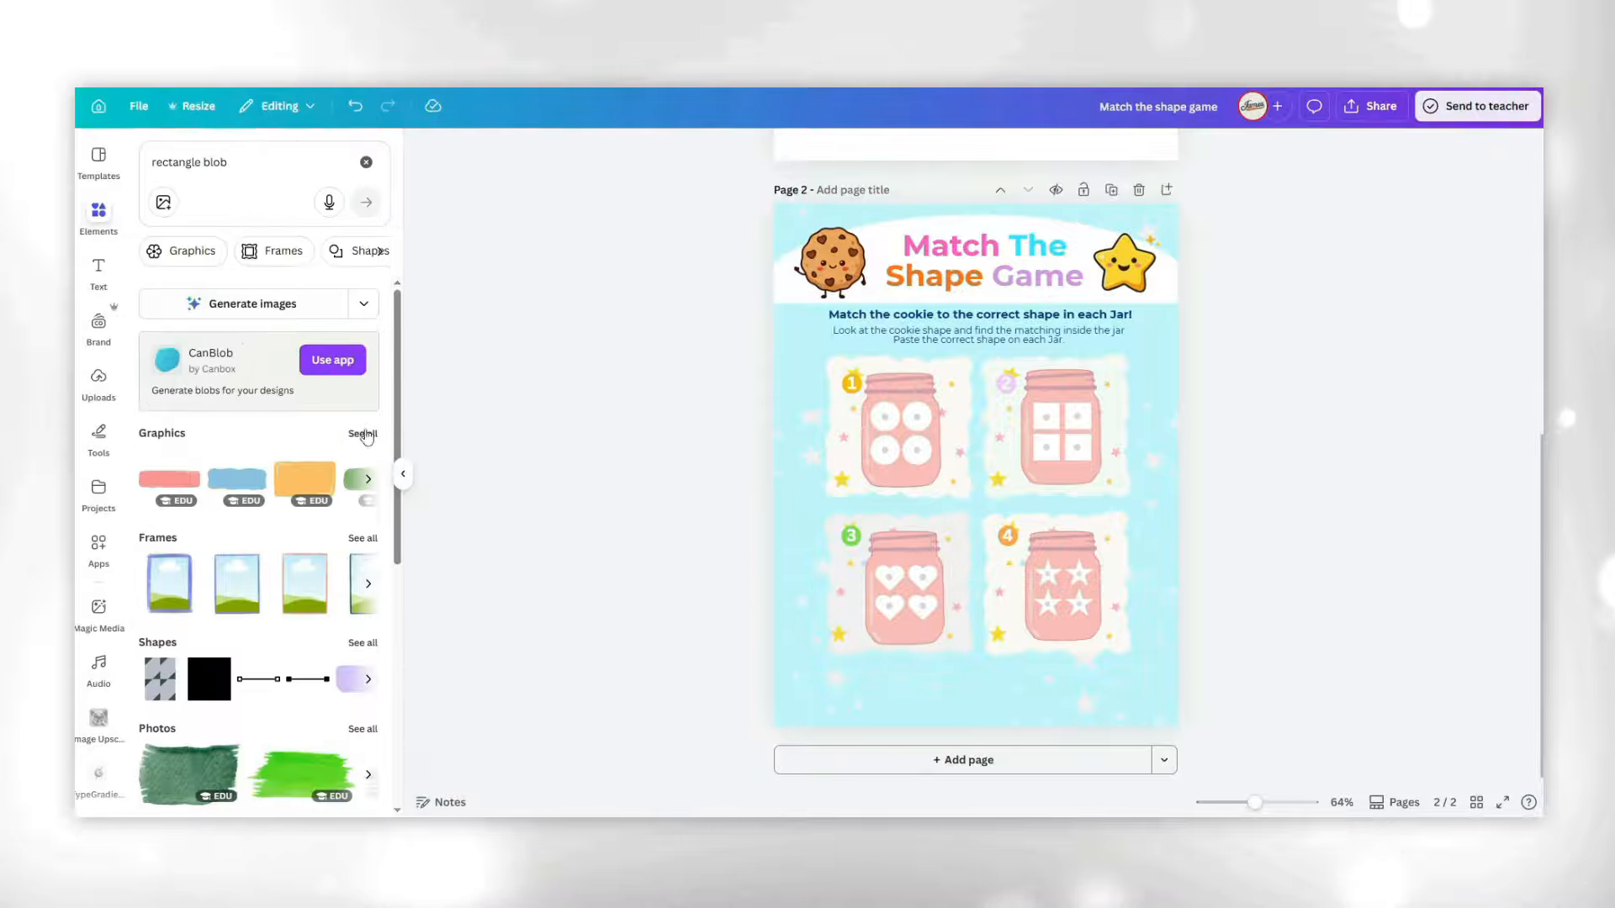
pyautogui.click(363, 434)
pyautogui.scroll(-10, 269, 504)
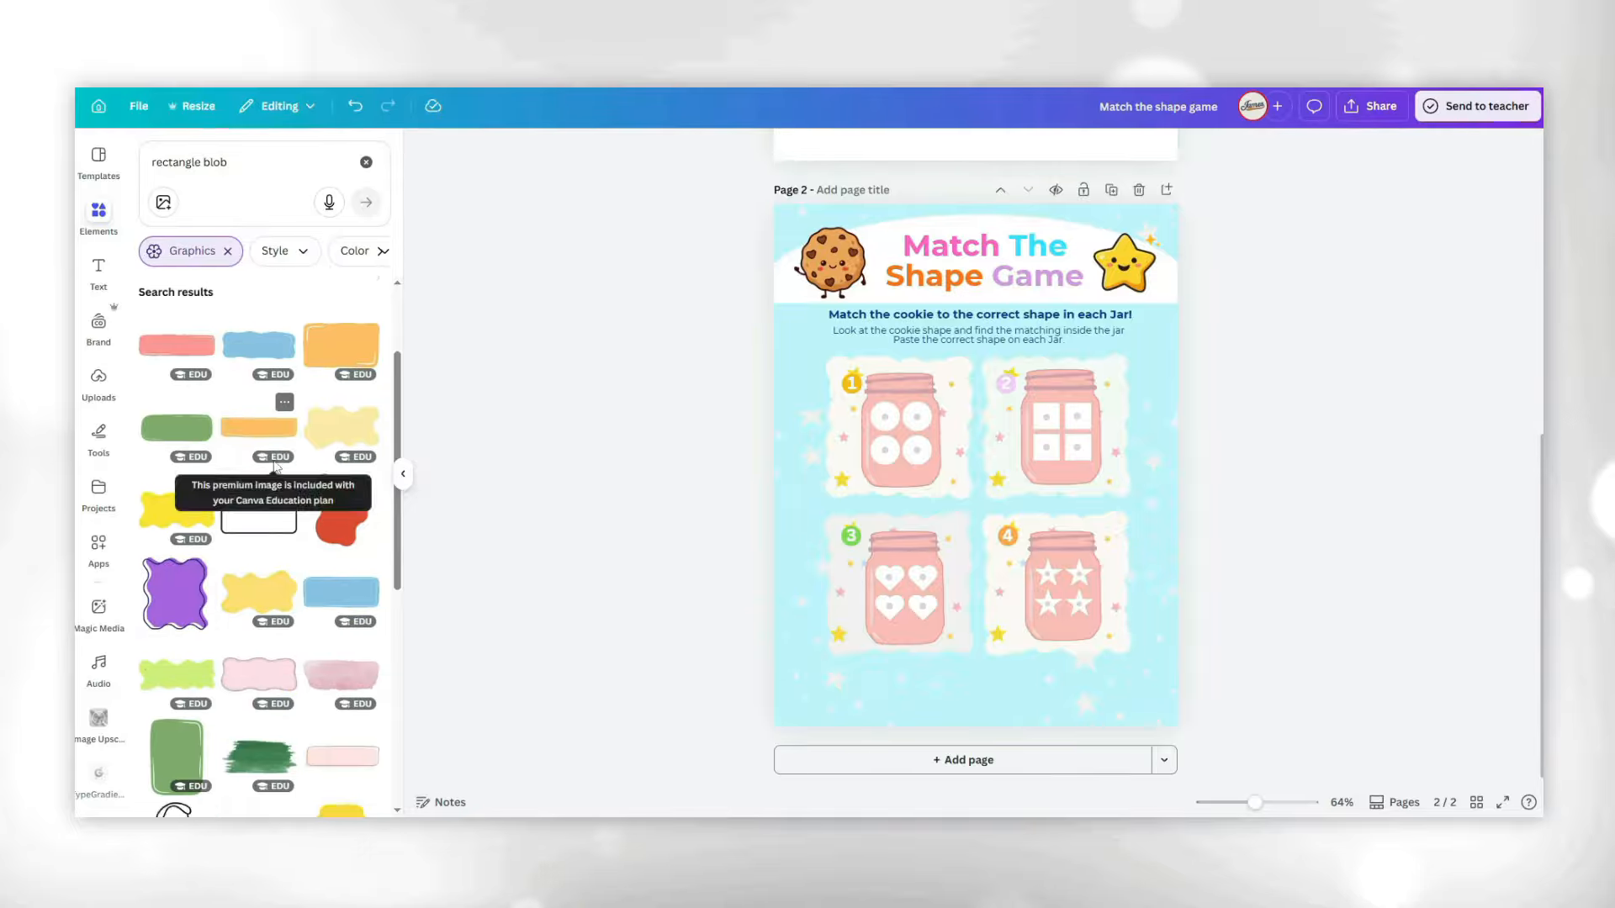
pyautogui.scroll(-2, 267, 622)
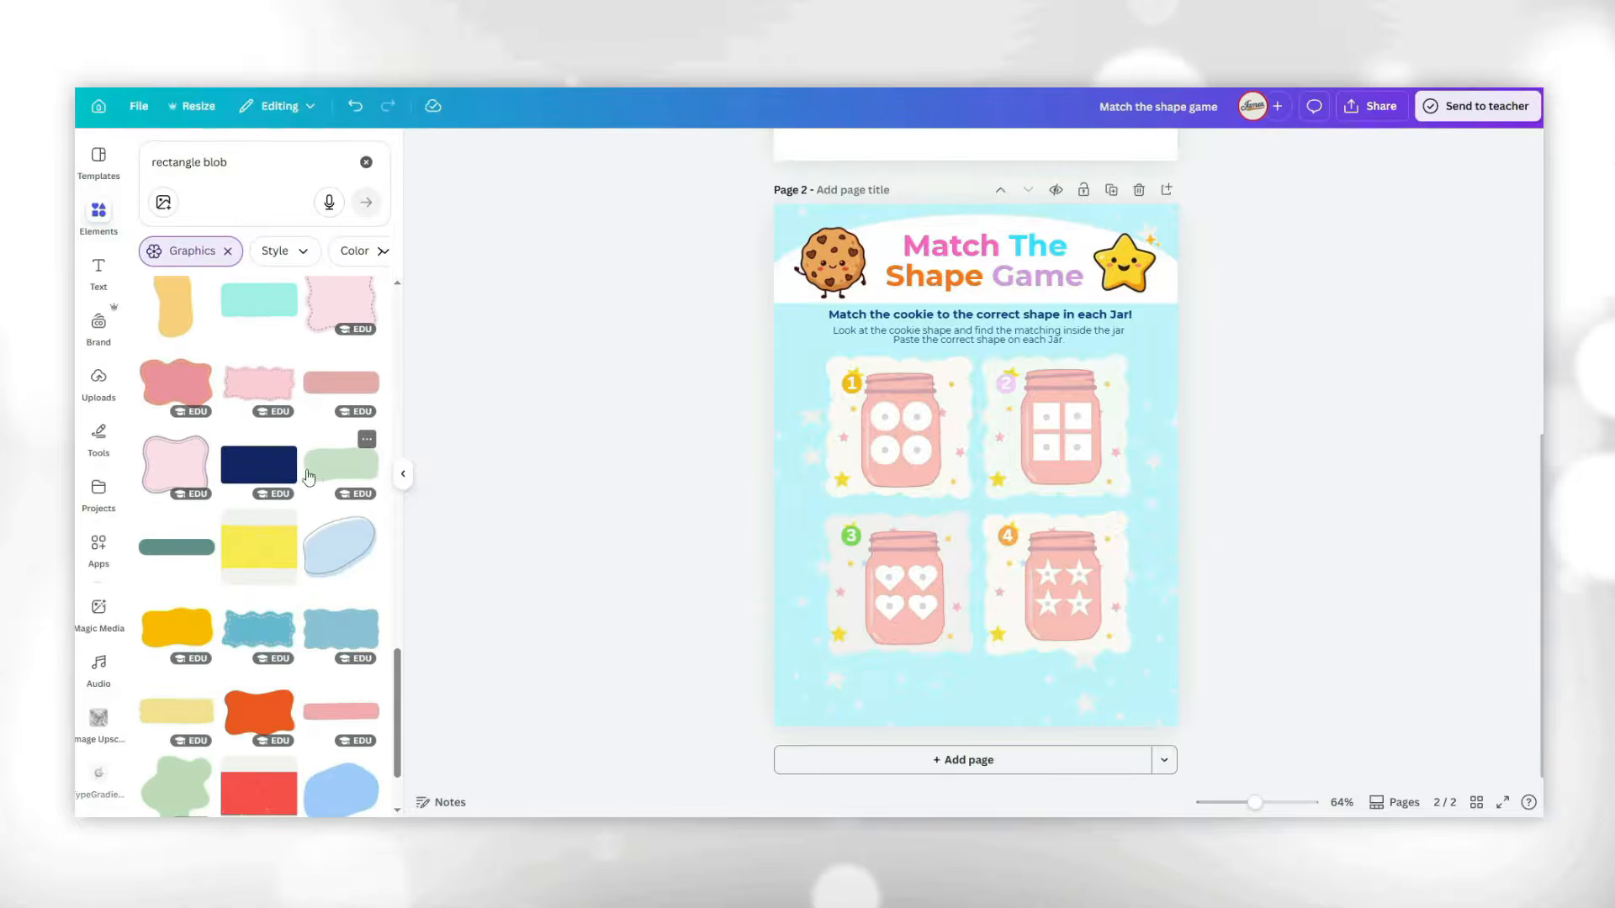
# Add the light green rounded blob, enlarged and slightly tilted, across the bottom edge of page 2.
pyautogui.click(309, 477)
pyautogui.moveTo(976, 462); pyautogui.dragTo(923, 692)
pyautogui.moveTo(1006, 732)
pyautogui.mouseDown()
pyautogui.moveTo(1144, 813)
pyautogui.moveTo(1030, 716)
pyautogui.mouseUp()
pyautogui.moveTo(1187, 740); pyautogui.dragTo(1193, 745)
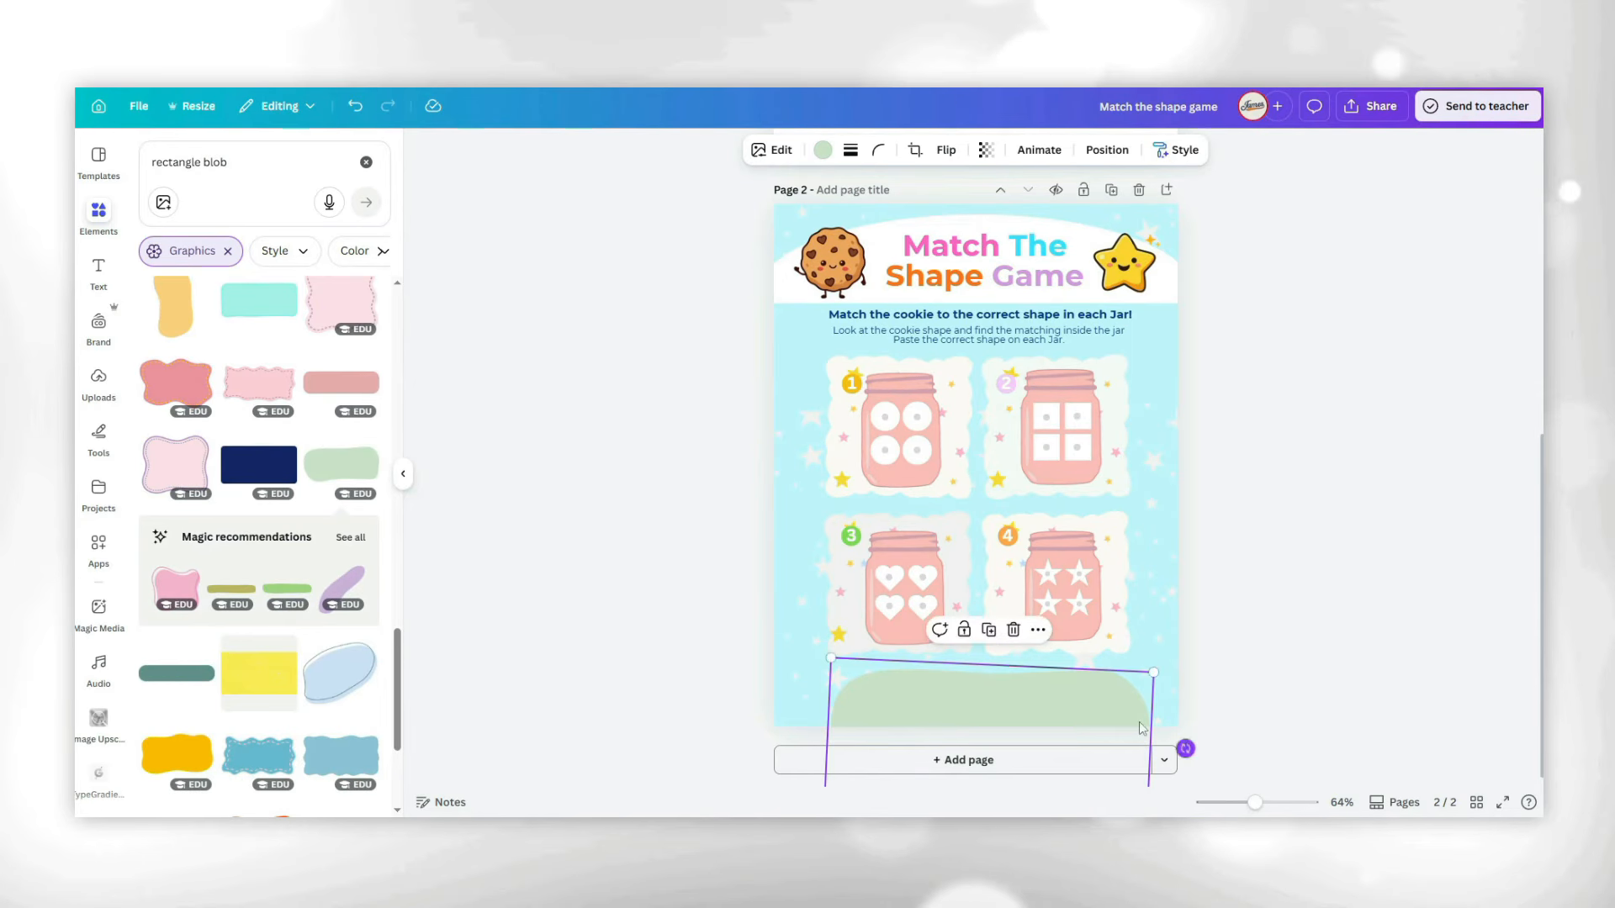
# Recolor the blob at the bottom of page 2 white.
pyautogui.click(822, 150)
pyautogui.press('Delete')
pyautogui.click(1041, 710)
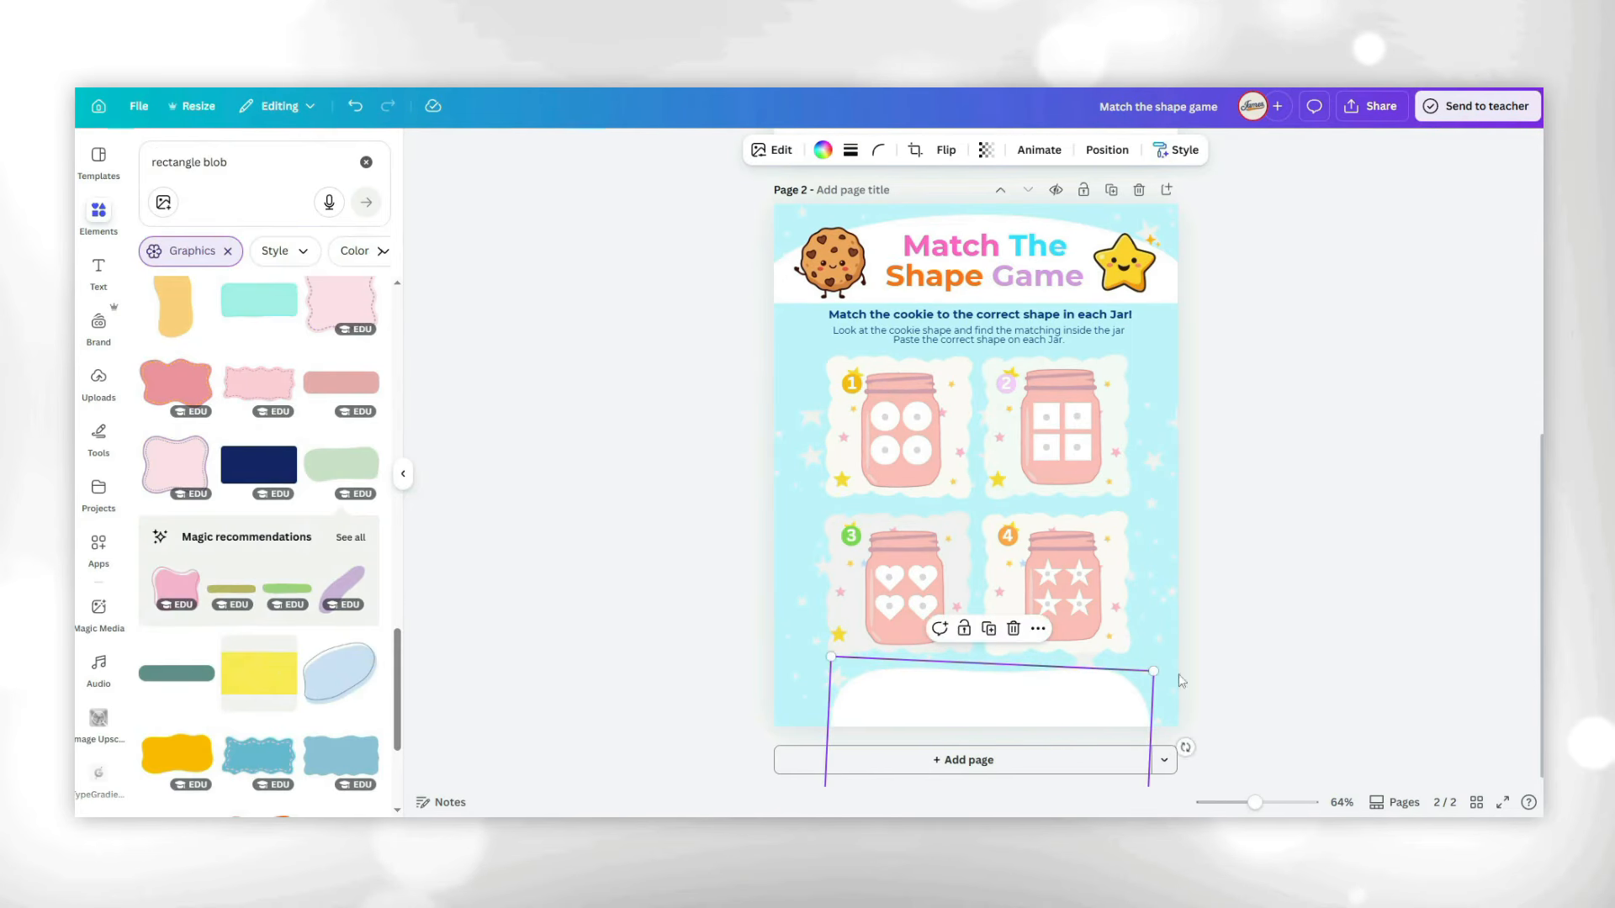
pyautogui.click(1346, 629)
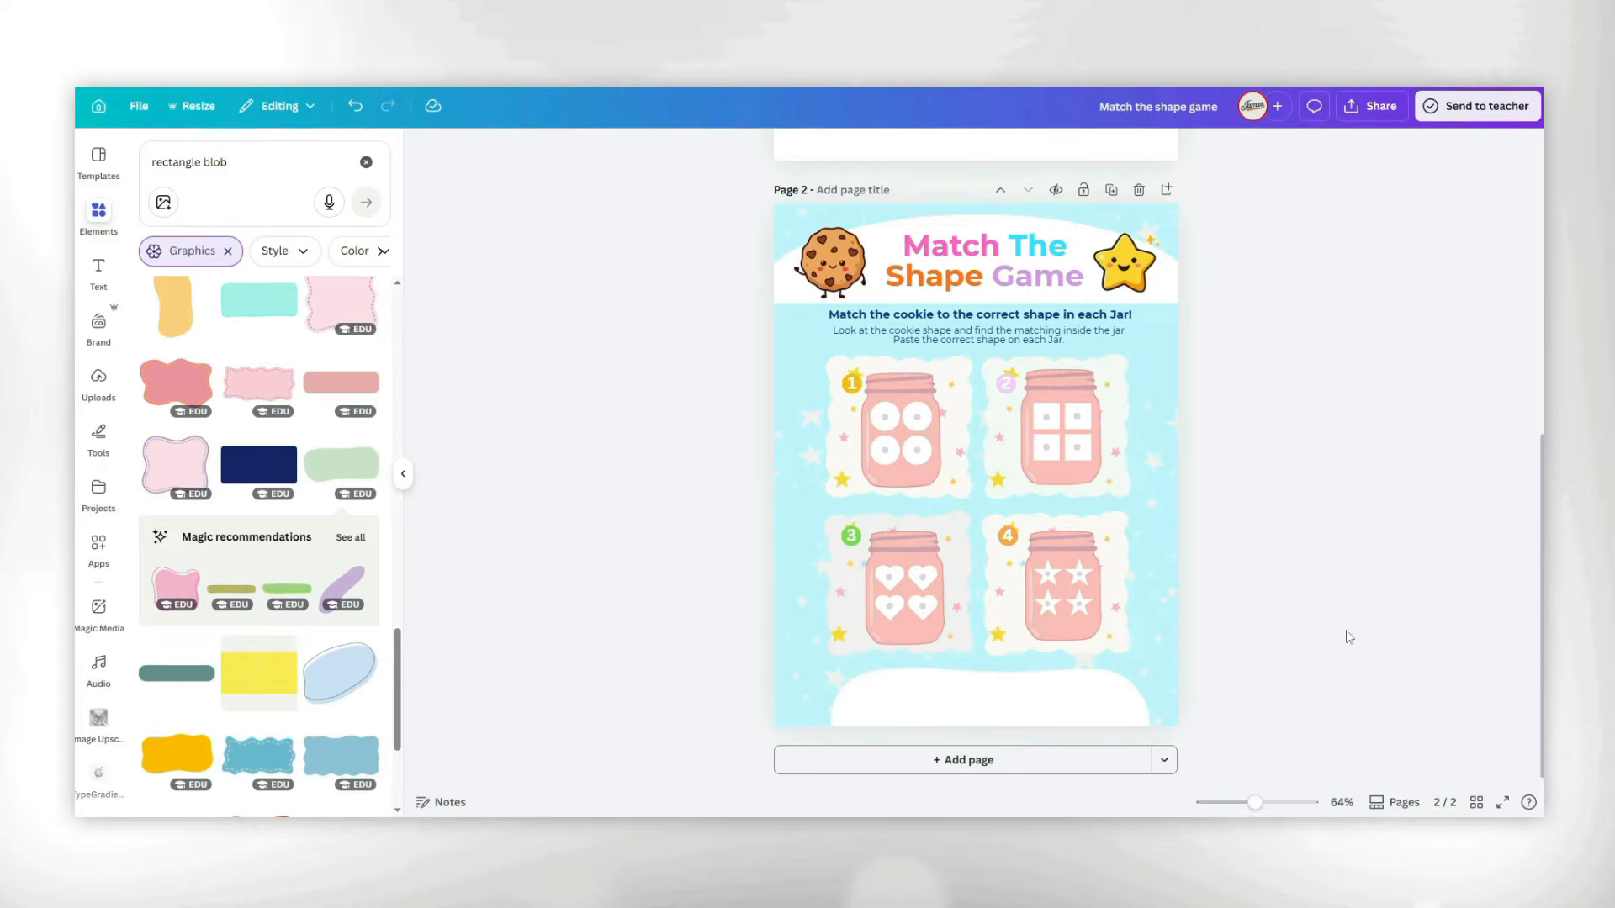
# Copy the bold instruction line onto the white blob, change it to "Great Job!", and make it larger and orange.
pyautogui.doubleClick(1011, 694)
pyautogui.keyDown('alt'); pyautogui.moveTo(949, 314); pyautogui.dragTo(951, 677); pyautogui.keyUp('alt')
pyautogui.write('Great Job')
pyautogui.moveTo(1017, 688); pyautogui.dragTo(984, 693)
pyautogui.moveTo(1045, 707); pyautogui.dragTo(1021, 699)
pyautogui.moveTo(976, 690); pyautogui.dragTo(992, 689)
pyautogui.click(814, 150)
pyautogui.click(223, 333)
pyautogui.click(705, 755)
# Add a dark blue line under "Great Job!" reading "You match the shape! Try again and give your best!".
pyautogui.keyDown('alt'); pyautogui.moveTo(956, 314); pyautogui.dragTo(956, 709); pyautogui.keyUp('alt')
pyautogui.doubleClick(956, 708)
pyautogui.write('You')
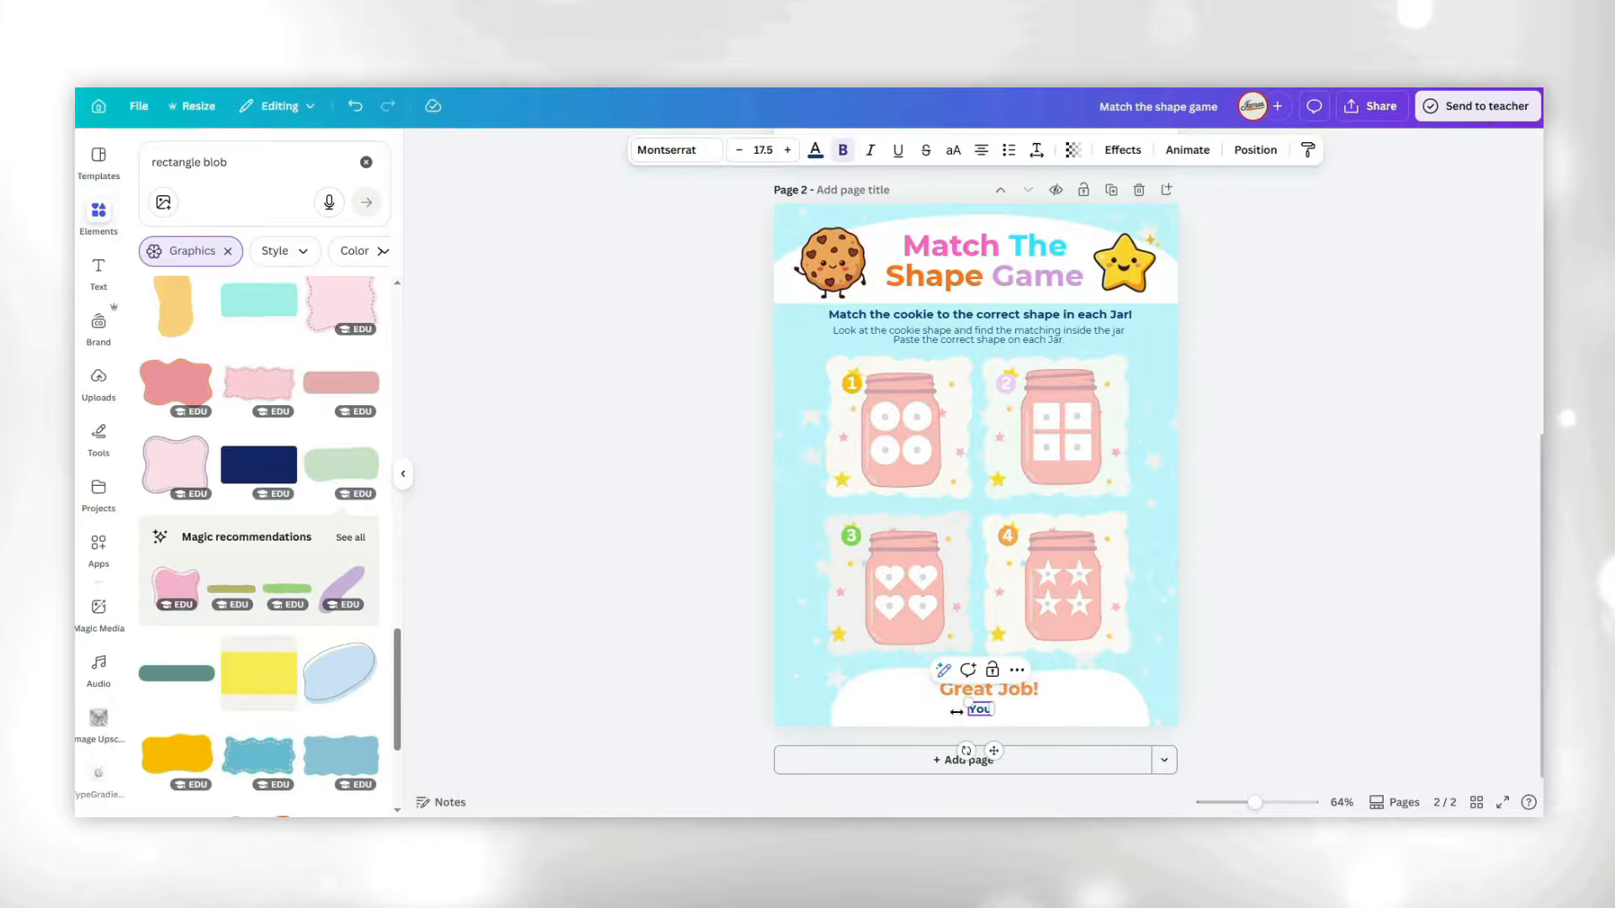
pyautogui.write('match')
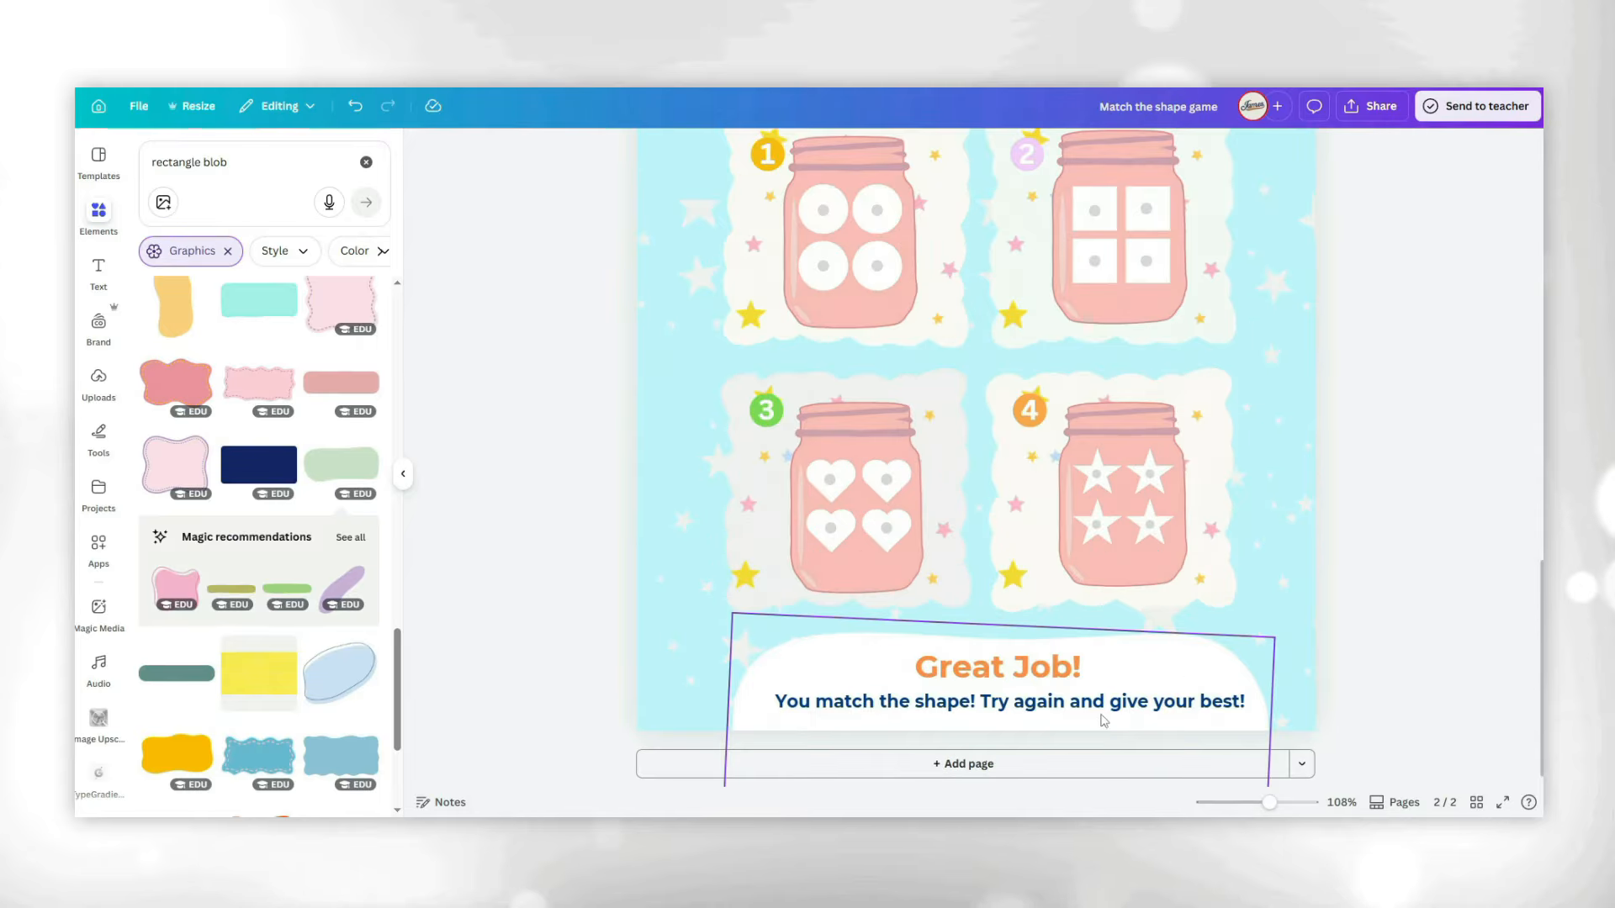
# Center the closing message beneath "Great Job!" on the white blob.
pyautogui.moveTo(1103, 709); pyautogui.dragTo(1092, 709)
pyautogui.moveTo(1292, 677); pyautogui.dragTo(1089, 688)
pyautogui.click(1009, 668)
# Search the graphics for "stars" and browse to the plain yellow star.
pyautogui.click(253, 162)
pyautogui.write('stars')
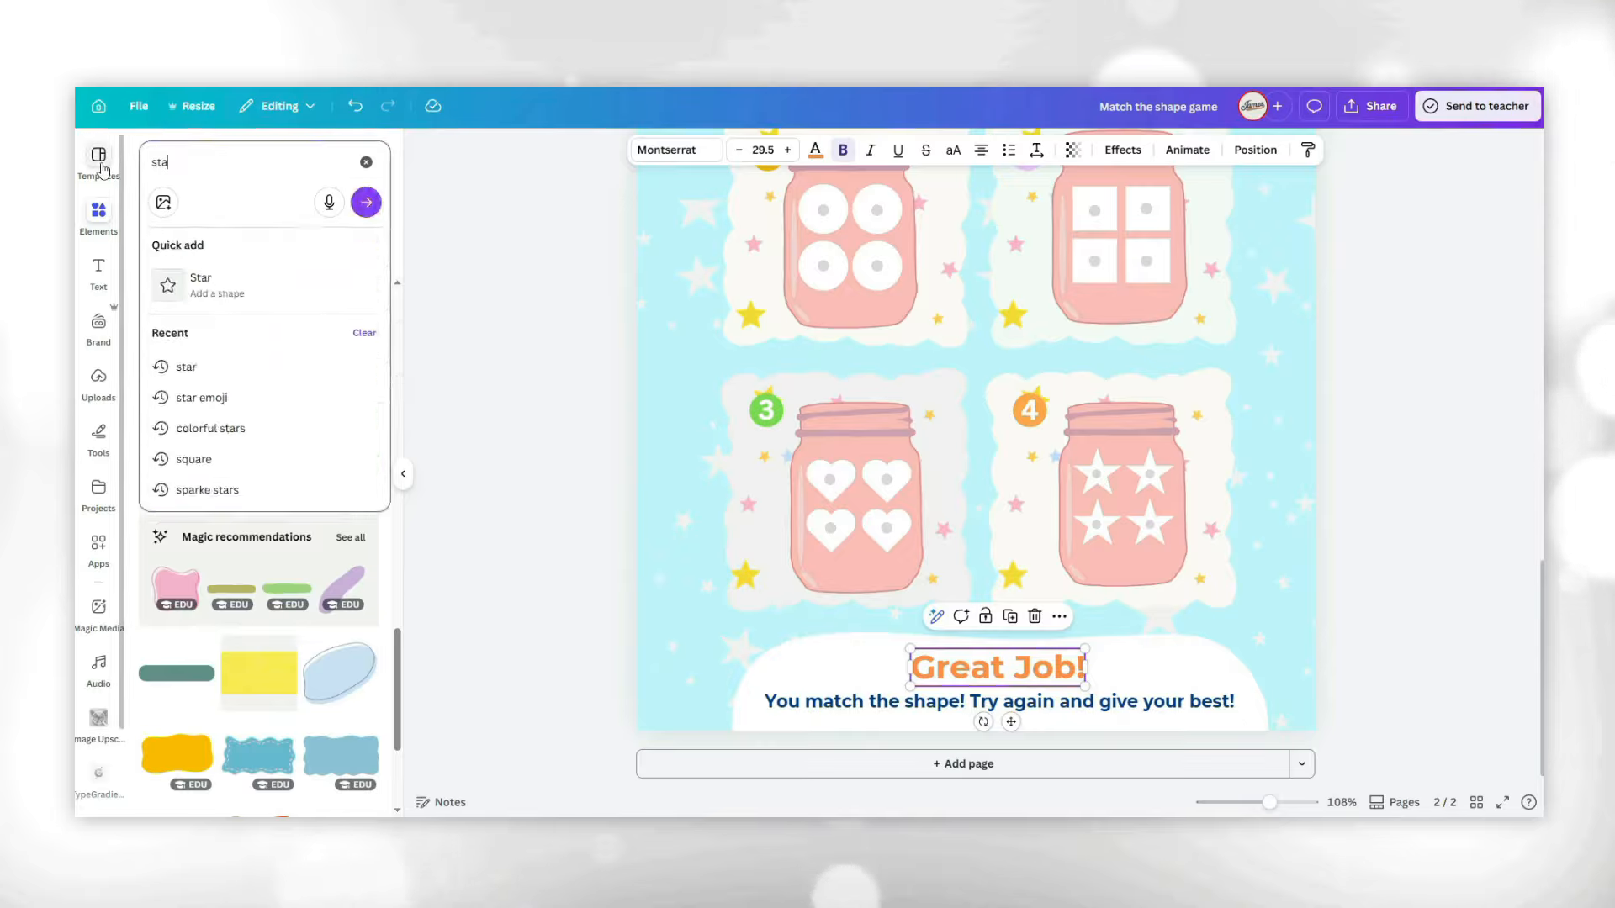
pyautogui.press('Return')
pyautogui.scroll(-6, 226, 413)
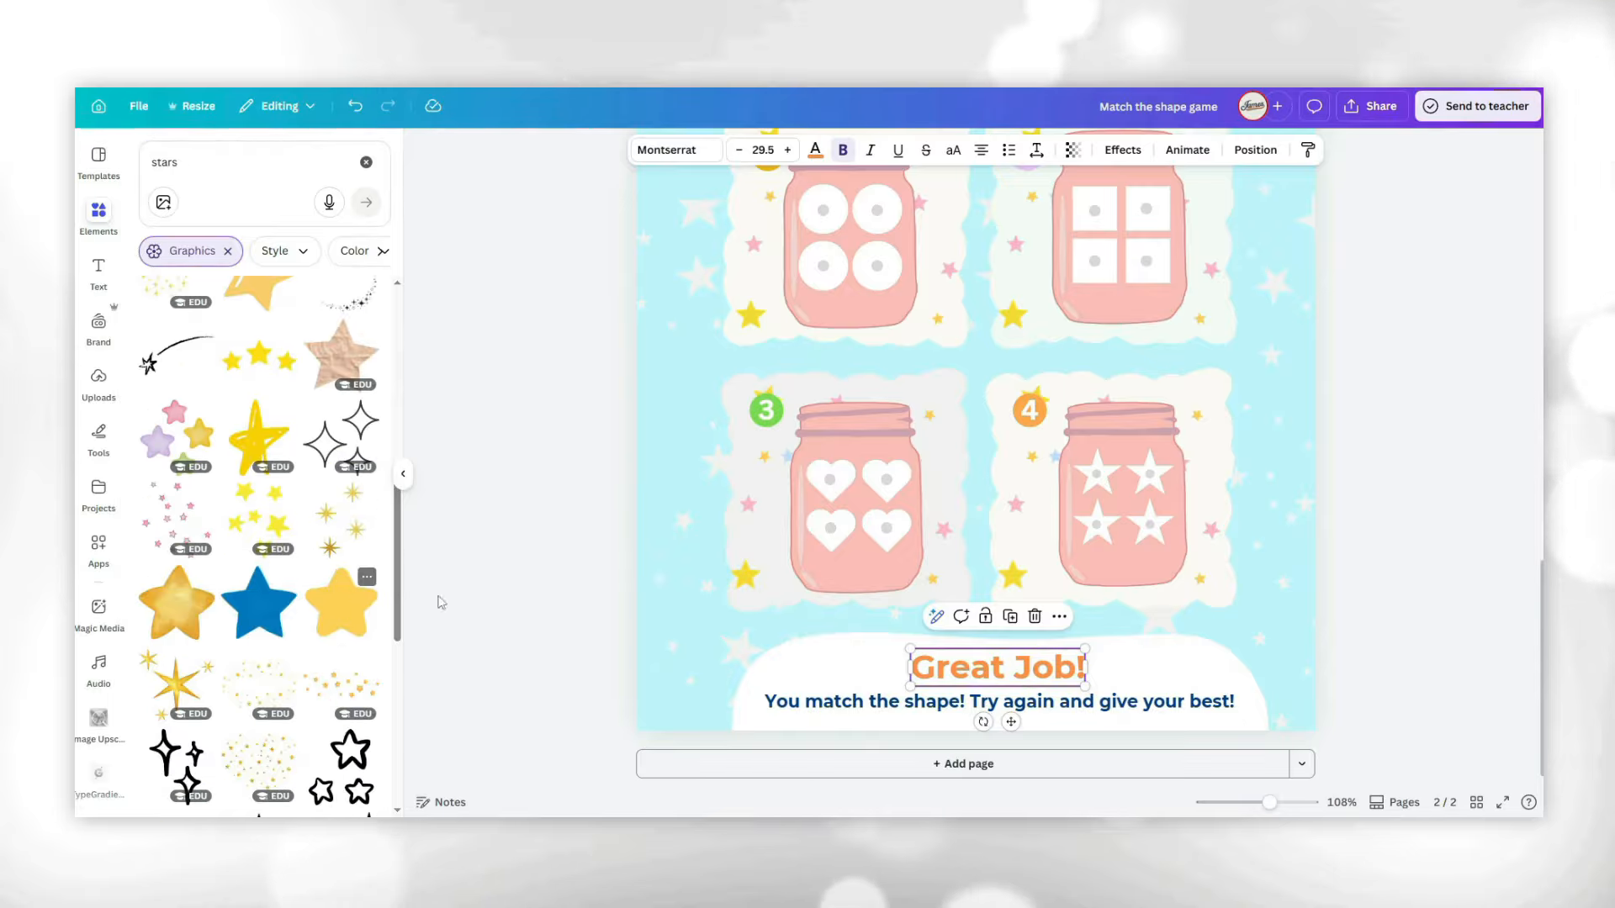
# Place a small yellow star on each side of the "Great Job!" text.
pyautogui.moveTo(340, 602); pyautogui.dragTo(970, 514)
pyautogui.moveTo(1101, 400); pyautogui.dragTo(1106, 662)
pyautogui.hotkey('ctrl', 'd')
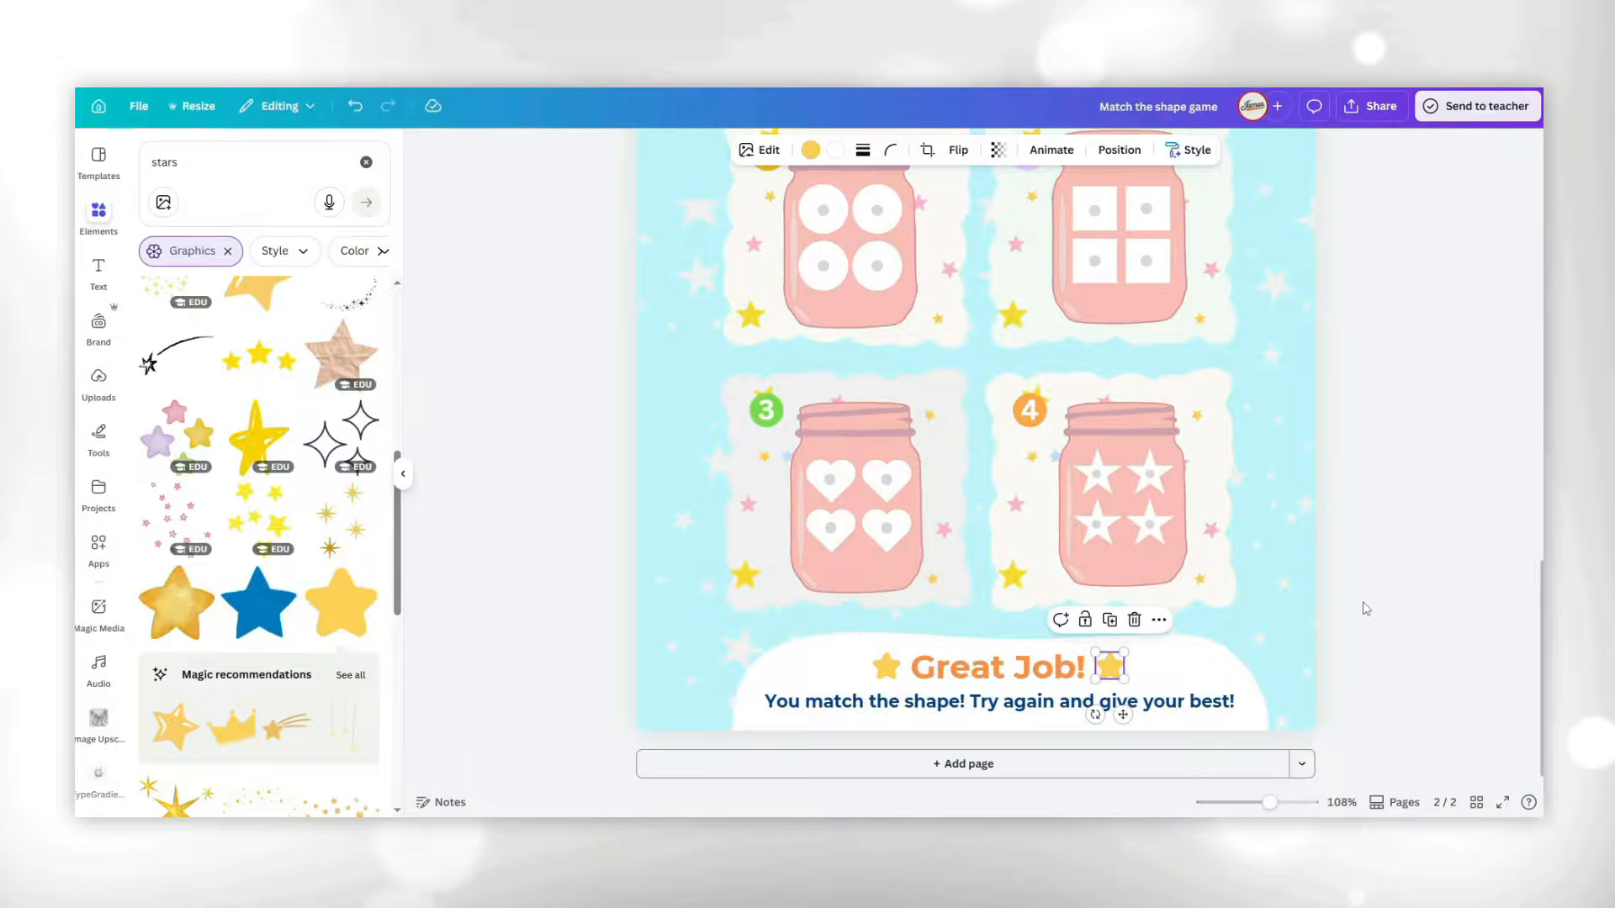
pyautogui.click(1360, 601)
pyautogui.scroll(-5, 1356, 595)
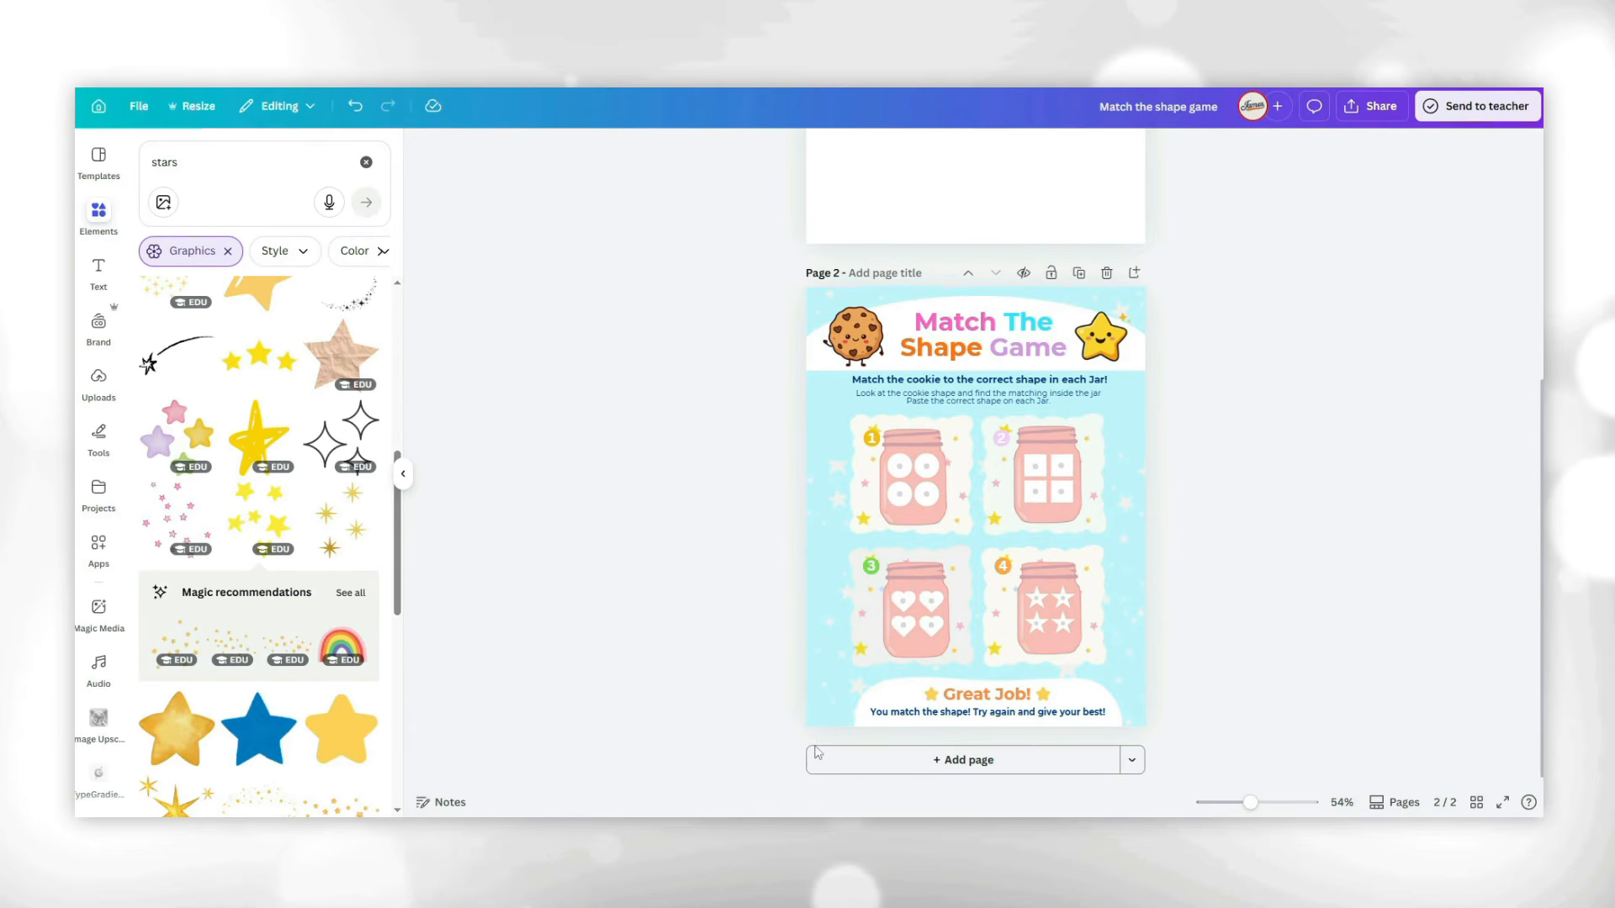
# Place the round cookie over the upper-left circle in jar 1 and resize it to fit the circle.
pyautogui.scroll(5, 1107, 511)
pyautogui.scroll(-3, 1106, 511)
pyautogui.moveTo(1100, 252); pyautogui.dragTo(902, 621)
pyautogui.scroll(5, 902, 621)
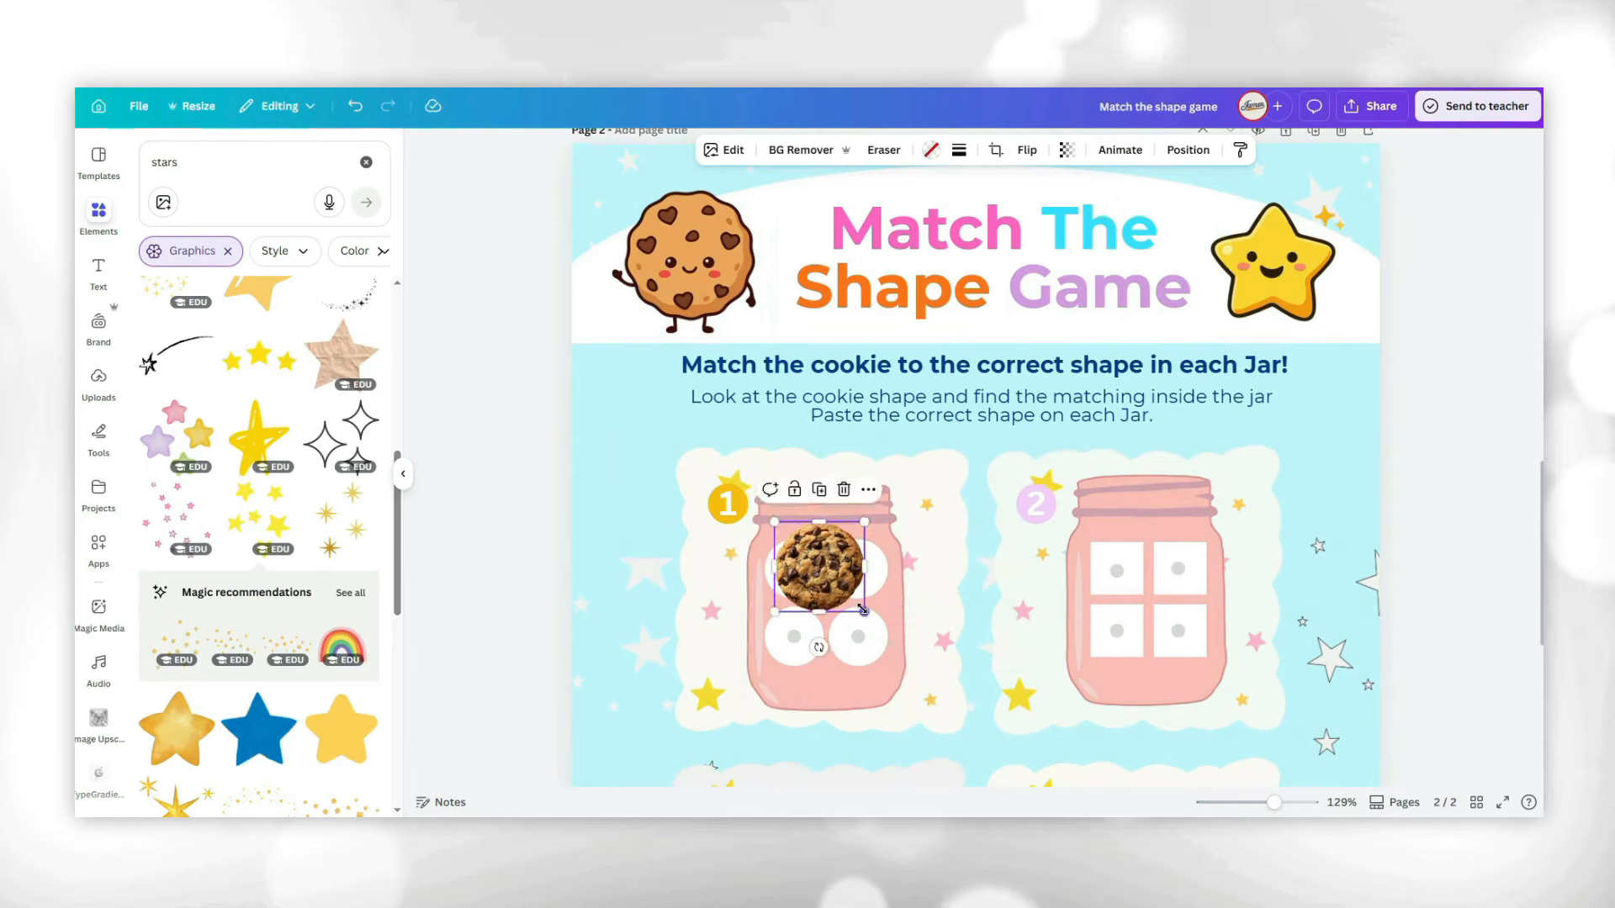
pyautogui.scroll(4, 796, 574)
pyautogui.moveTo(770, 626); pyautogui.dragTo(776, 631)
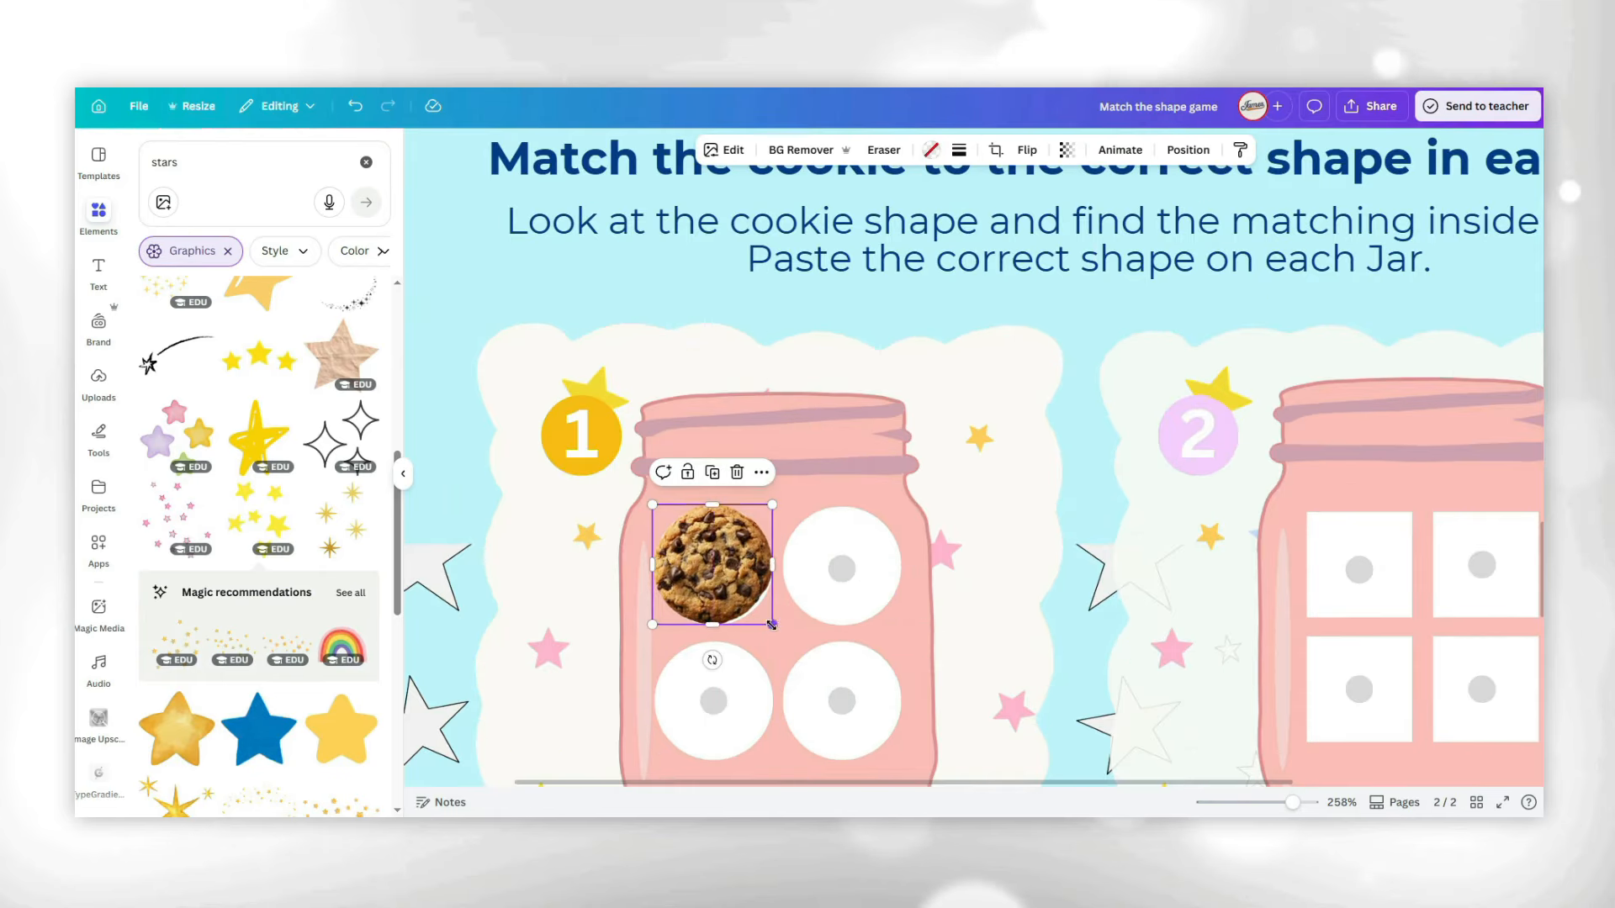
# Copy the square cookie piece onto jar 2 and fit it exactly over the upper-left square.
pyautogui.scroll(-5, 754, 604)
pyautogui.scroll(4, 1107, 512)
pyautogui.click(1177, 440)
pyautogui.hotkey('ctrl', 'c')
pyautogui.scroll(-4, 1106, 515)
pyautogui.scroll(5, 1106, 515)
pyautogui.hotkey('ctrl', 'v')
pyautogui.moveTo(1364, 624); pyautogui.dragTo(1187, 519)
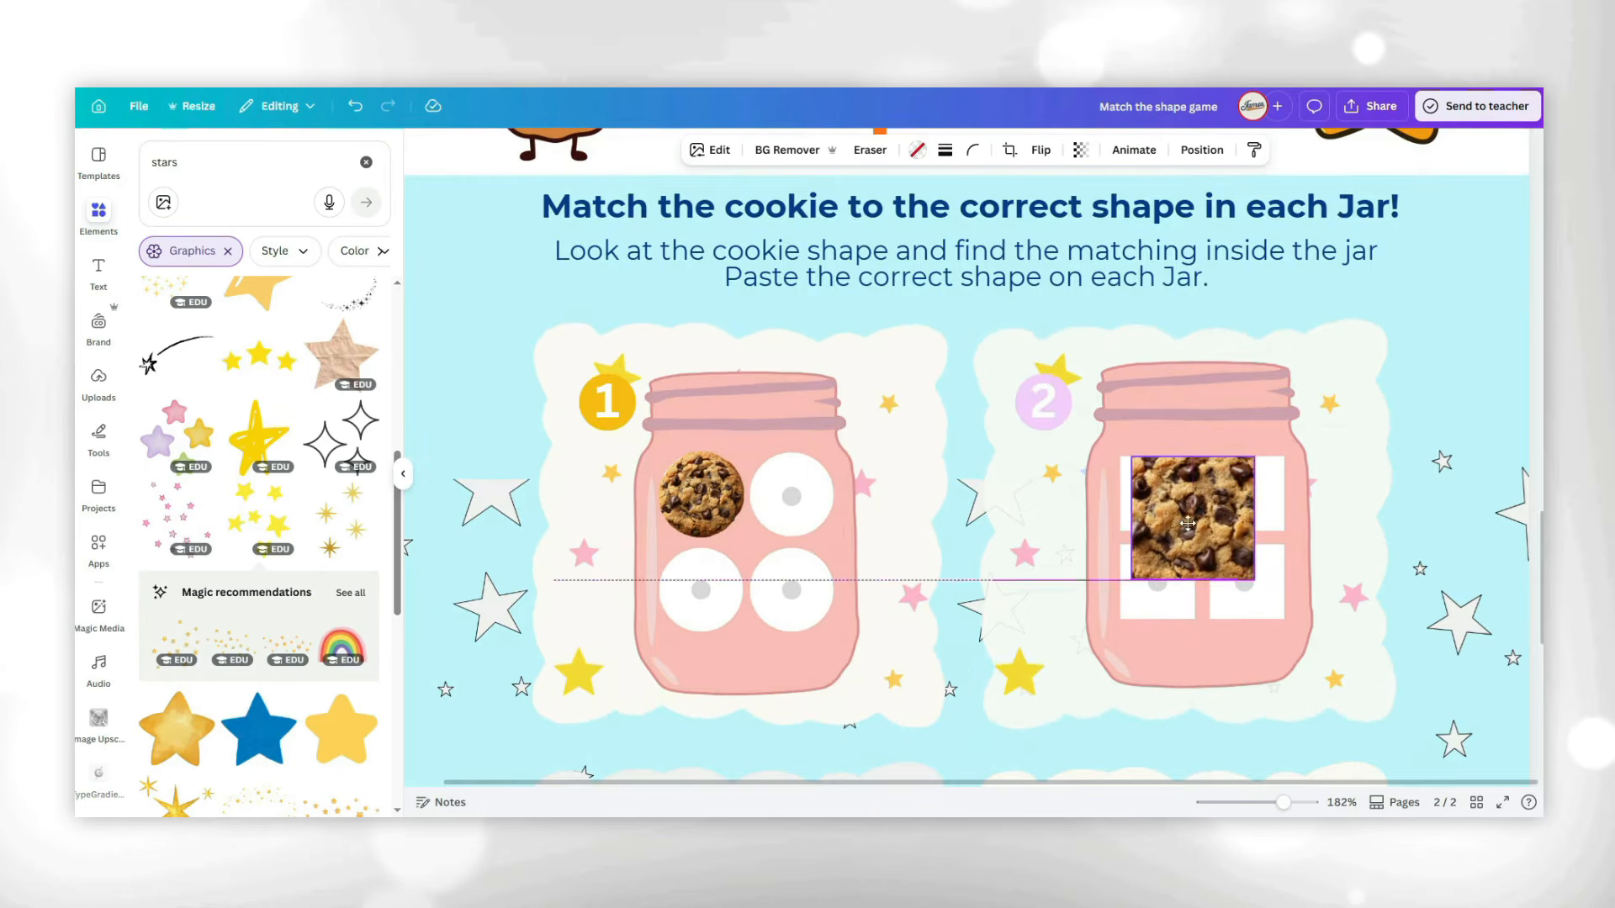
pyautogui.moveTo(1254, 583); pyautogui.dragTo(1245, 576)
pyautogui.scroll(3, 1249, 570)
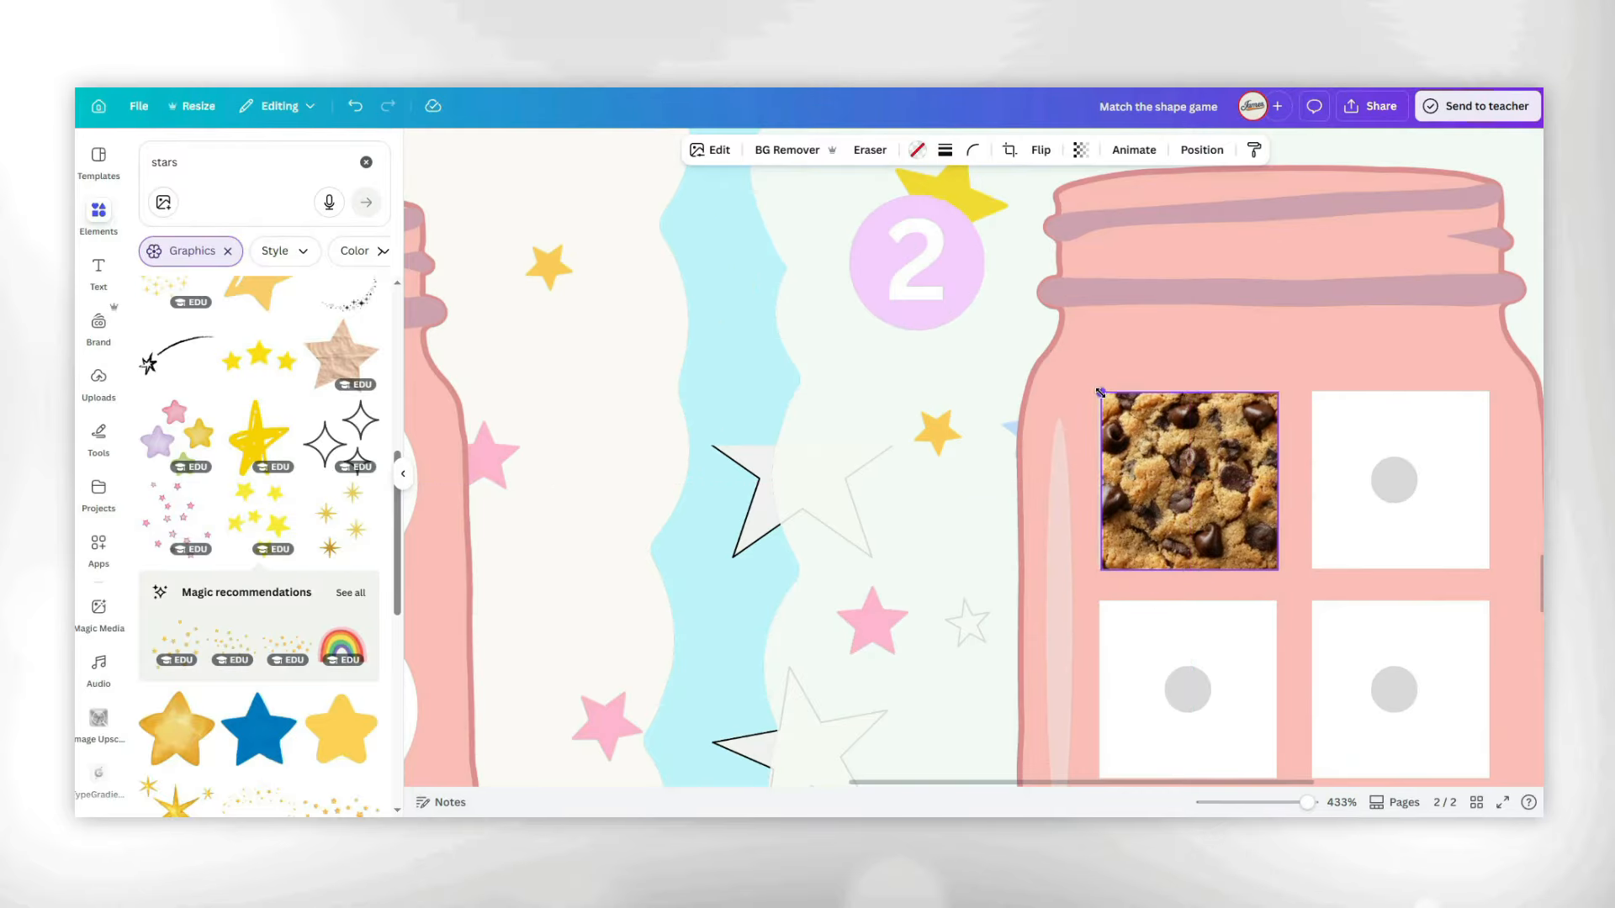
# Copy the heart cookie piece onto jar 3 and fit it over the upper-left heart.
pyautogui.scroll(-6, 1026, 579)
pyautogui.scroll(5, 1026, 579)
pyautogui.hotkey('ctrl', 'v')
pyautogui.moveTo(1118, 541); pyautogui.dragTo(793, 468)
pyautogui.moveTo(731, 402); pyautogui.dragTo(693, 422)
pyautogui.scroll(2, 707, 437)
pyautogui.moveTo(757, 476); pyautogui.dragTo(762, 476)
pyautogui.moveTo(815, 530); pyautogui.dragTo(821, 537)
# Copy the star cookie piece onto jar 4 and fit it over the upper-left star.
pyautogui.scroll(-6, 822, 537)
pyautogui.scroll(5, 951, 454)
pyautogui.hotkey('ctrl', 'v')
pyautogui.moveTo(1253, 639); pyautogui.dragTo(1153, 558)
pyautogui.moveTo(1206, 593); pyautogui.dragTo(1214, 600)
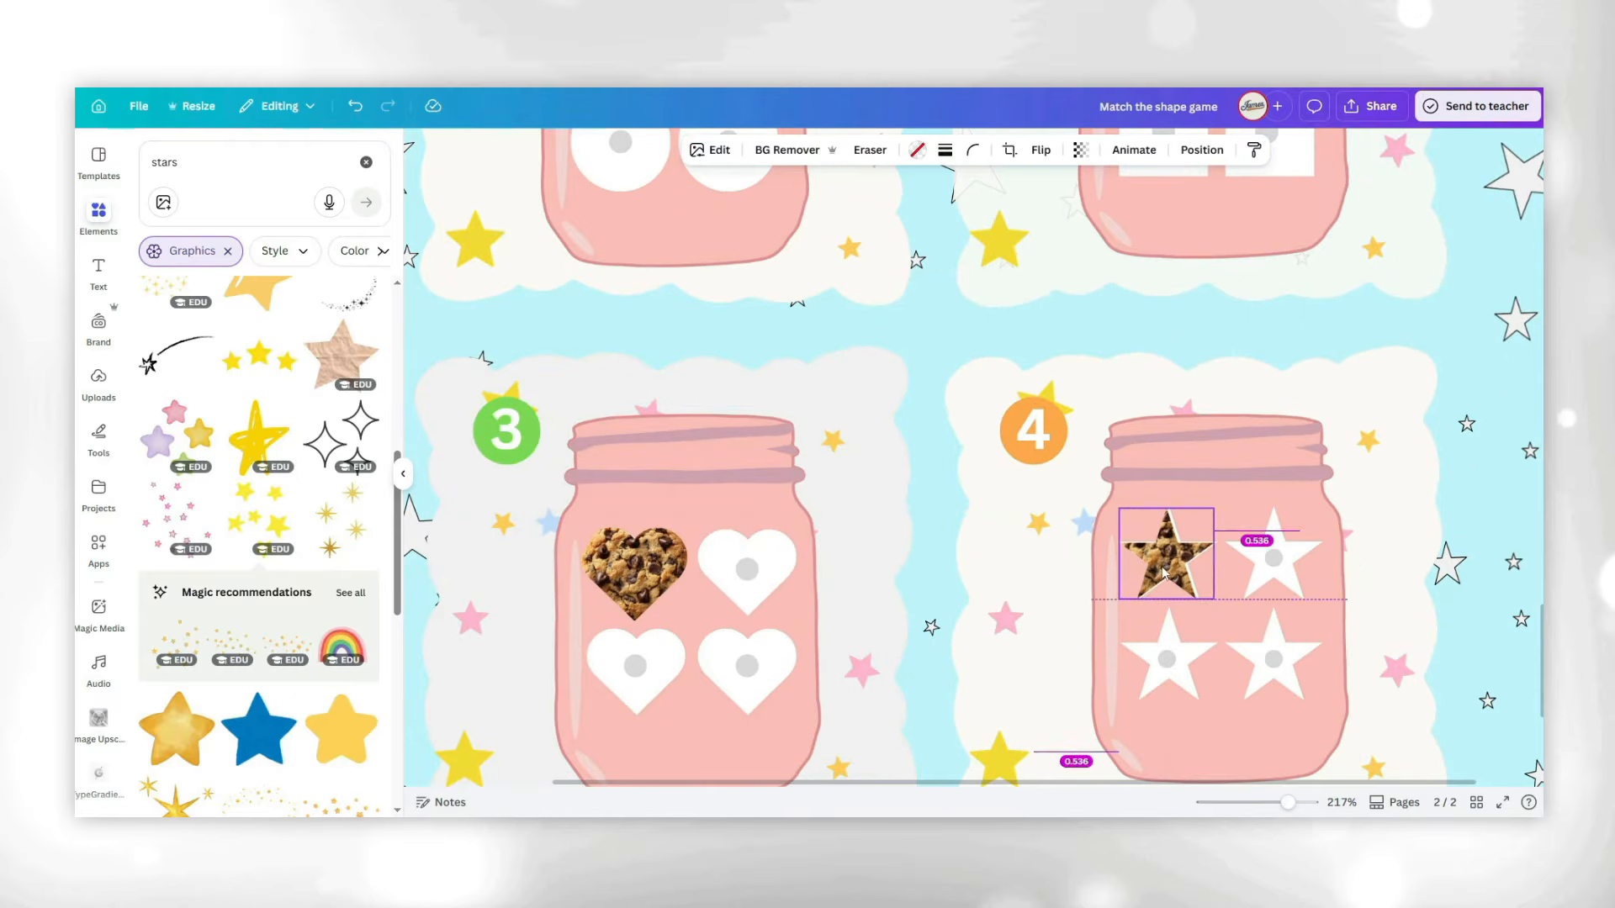
pyautogui.scroll(3, 1214, 599)
pyautogui.moveTo(1266, 452); pyautogui.dragTo(1281, 444)
pyautogui.scroll(1, 1177, 589)
pyautogui.moveTo(1283, 653); pyautogui.dragTo(1286, 657)
# Copy the four cookie pieces from the jars together and paste them onto the blank second page.
pyautogui.scroll(-8, 1312, 622)
pyautogui.scroll(-3, 1261, 522)
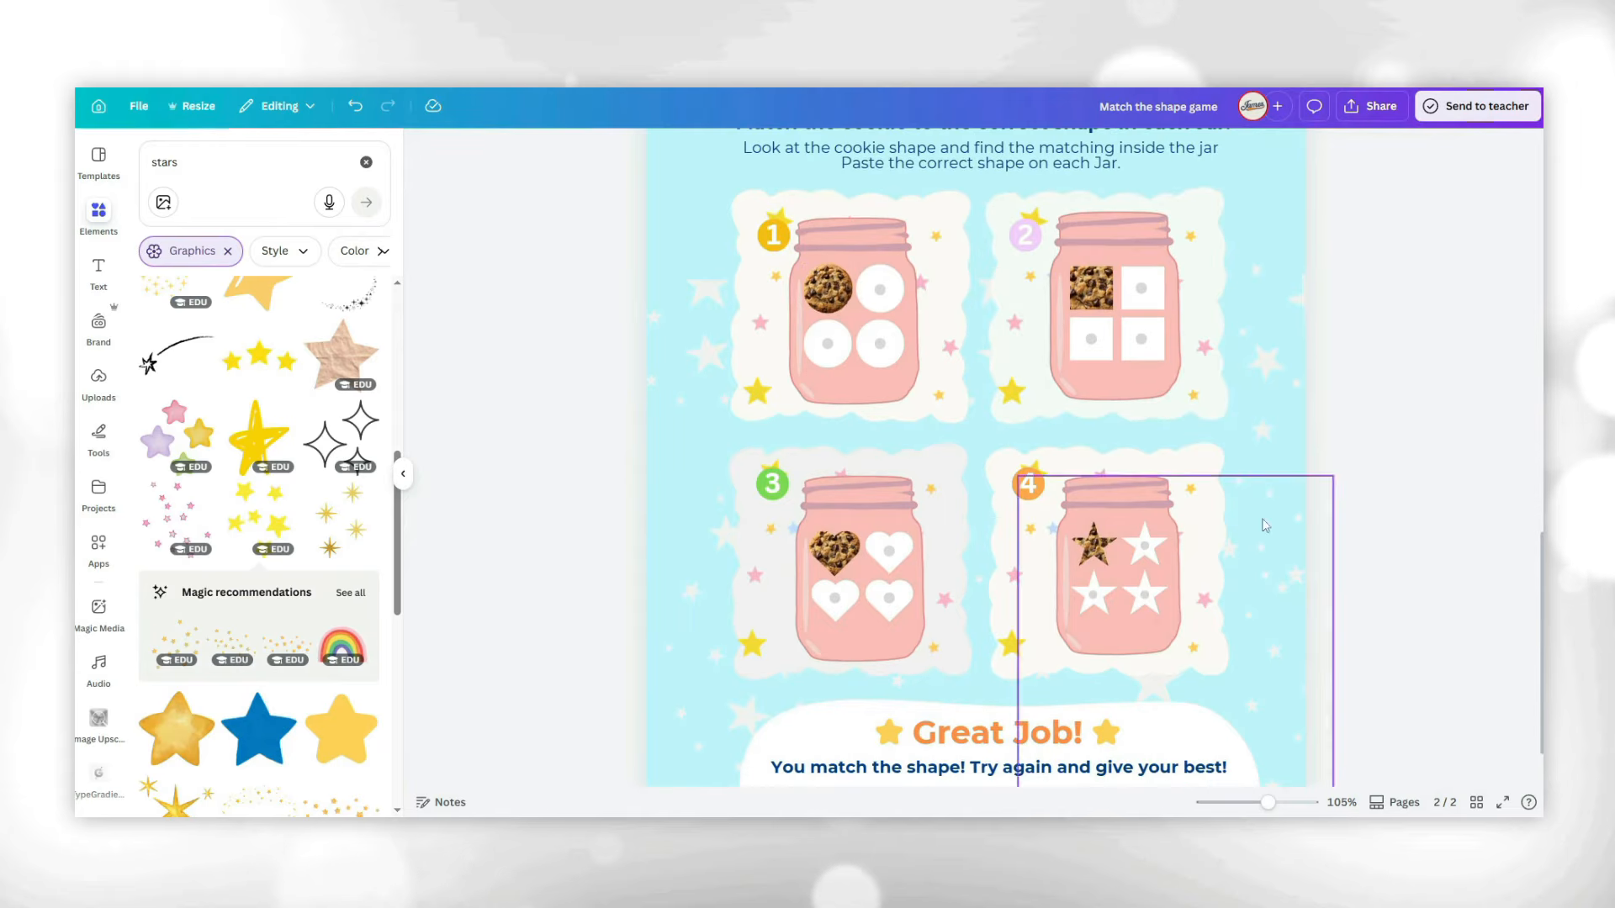
pyautogui.keyDown('shift'); pyautogui.click(1088, 301); pyautogui.keyUp('shift')
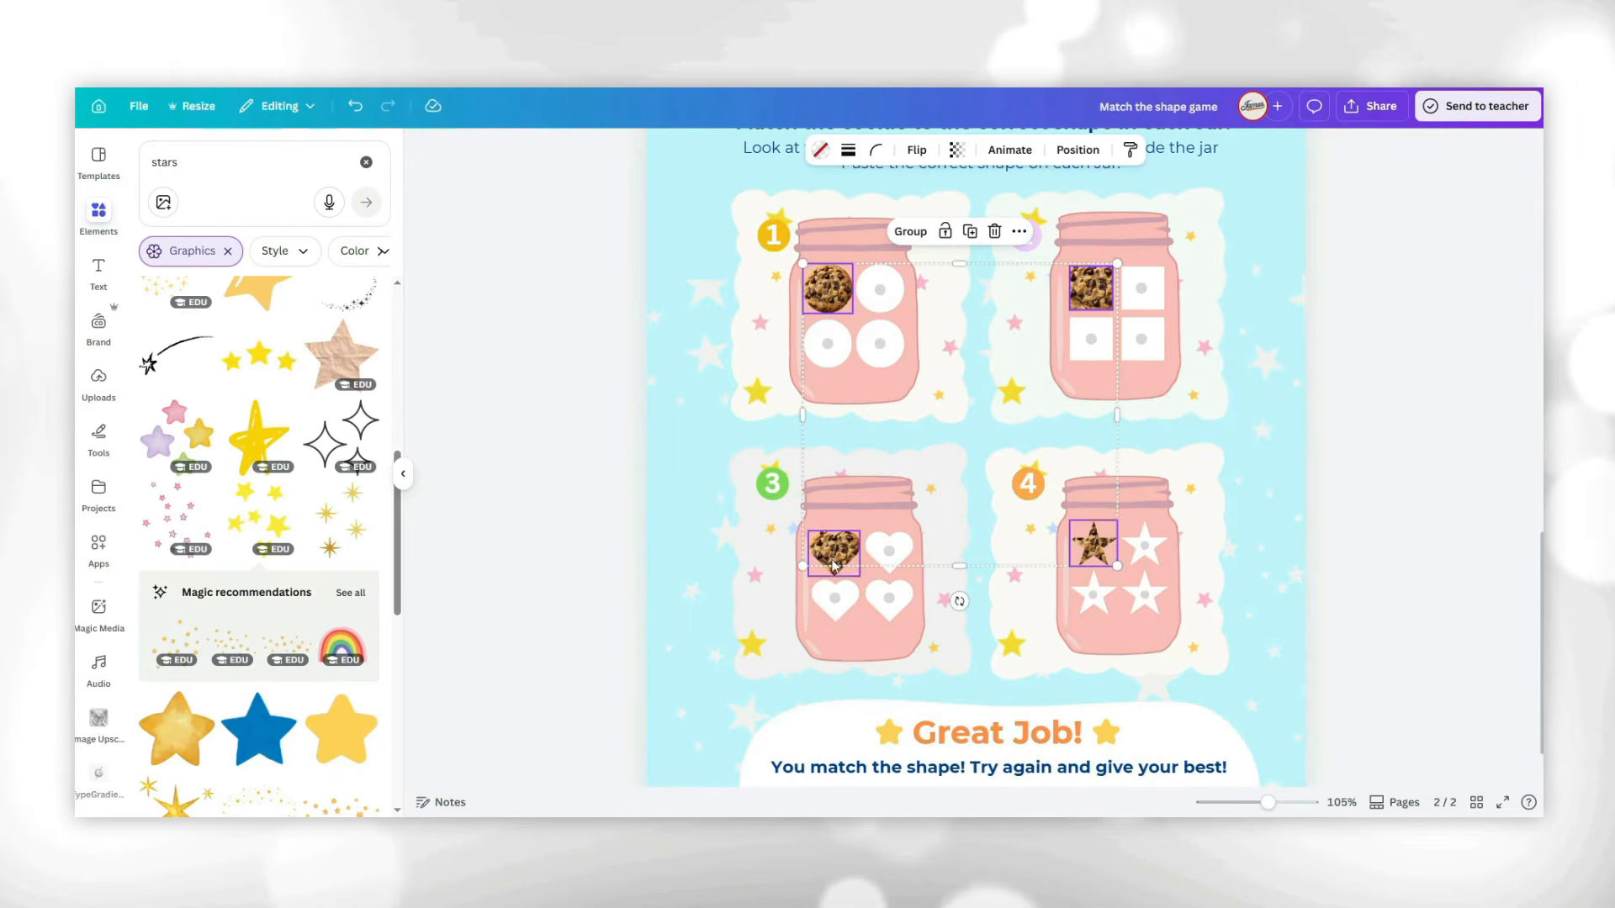
pyautogui.scroll(-5, 835, 566)
pyautogui.scroll(-5, 1036, 645)
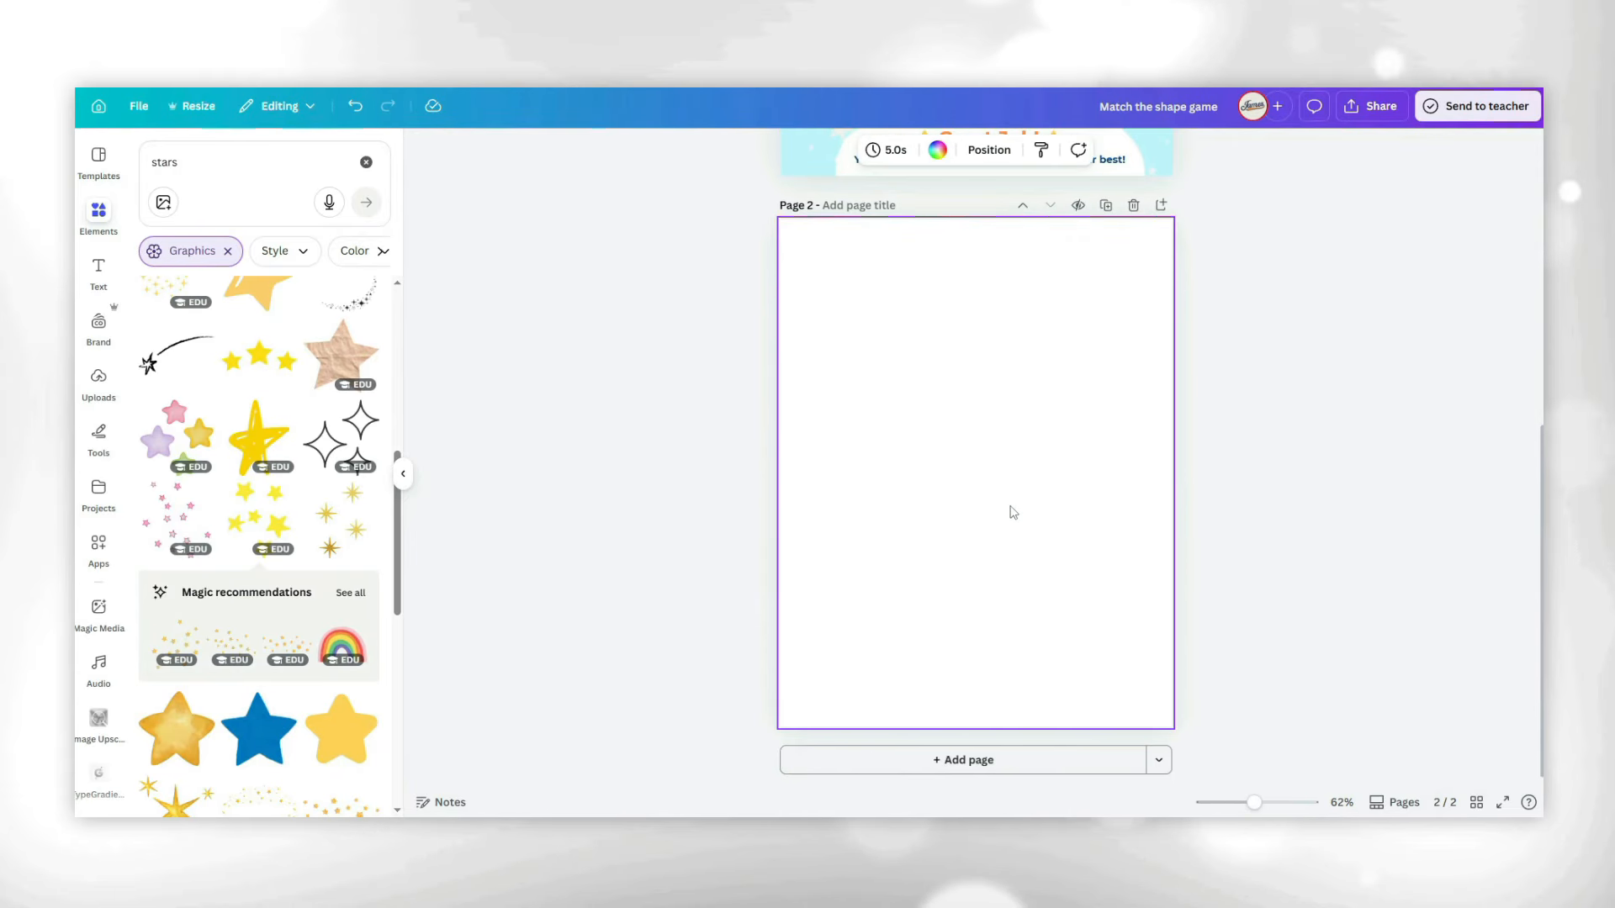
pyautogui.hotkey('ctrl', 'v')
# Duplicate the pasted cookie pieces and arrange them on page 2 in separate circle, star, square and heart groups.
pyautogui.click(967, 496)
pyautogui.moveTo(888, 425); pyautogui.dragTo(949, 426)
pyautogui.moveTo(1044, 425); pyautogui.dragTo(951, 485)
pyautogui.moveTo(1045, 578); pyautogui.dragTo(1046, 502)
pyautogui.moveTo(892, 583); pyautogui.dragTo(931, 530)
pyautogui.moveTo(1046, 502); pyautogui.dragTo(1005, 515)
pyautogui.moveTo(1080, 588); pyautogui.dragTo(993, 487)
pyautogui.moveTo(1045, 502); pyautogui.dragTo(1067, 317)
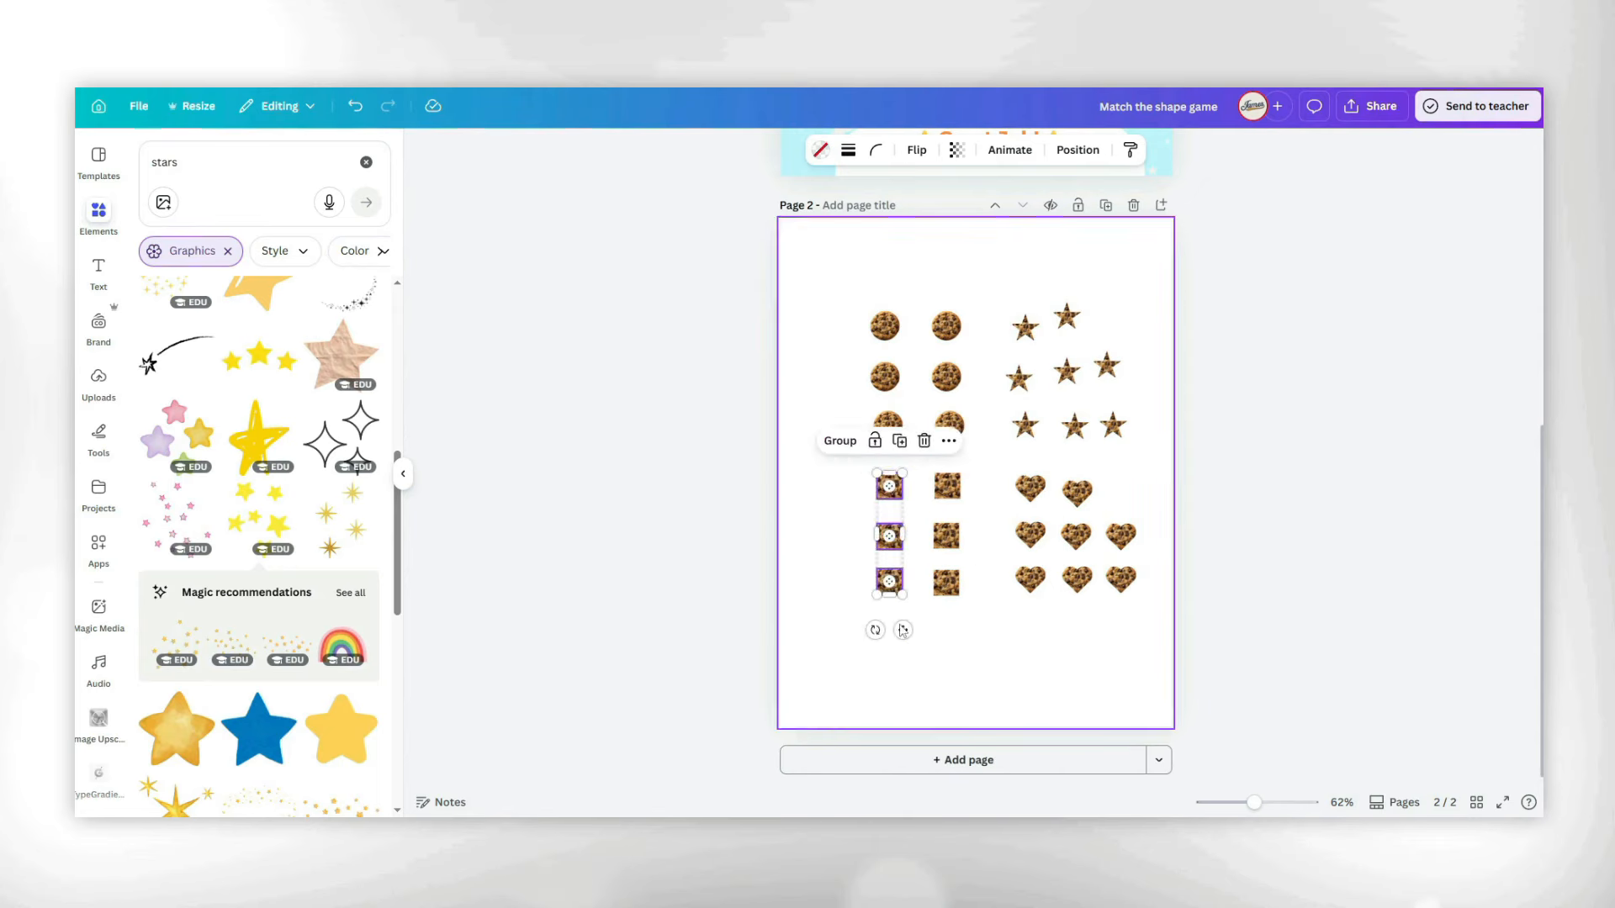
# Spread the columns of square and round cookies toward the page's left side to form three-by-three grids.
pyautogui.moveTo(888, 536); pyautogui.dragTo(848, 536)
pyautogui.click(935, 614)
pyautogui.moveTo(842, 305); pyautogui.dragTo(910, 455)
pyautogui.moveTo(898, 472); pyautogui.dragTo(852, 471)
pyautogui.moveTo(820, 301); pyautogui.dragTo(851, 627)
pyautogui.click(1194, 637)
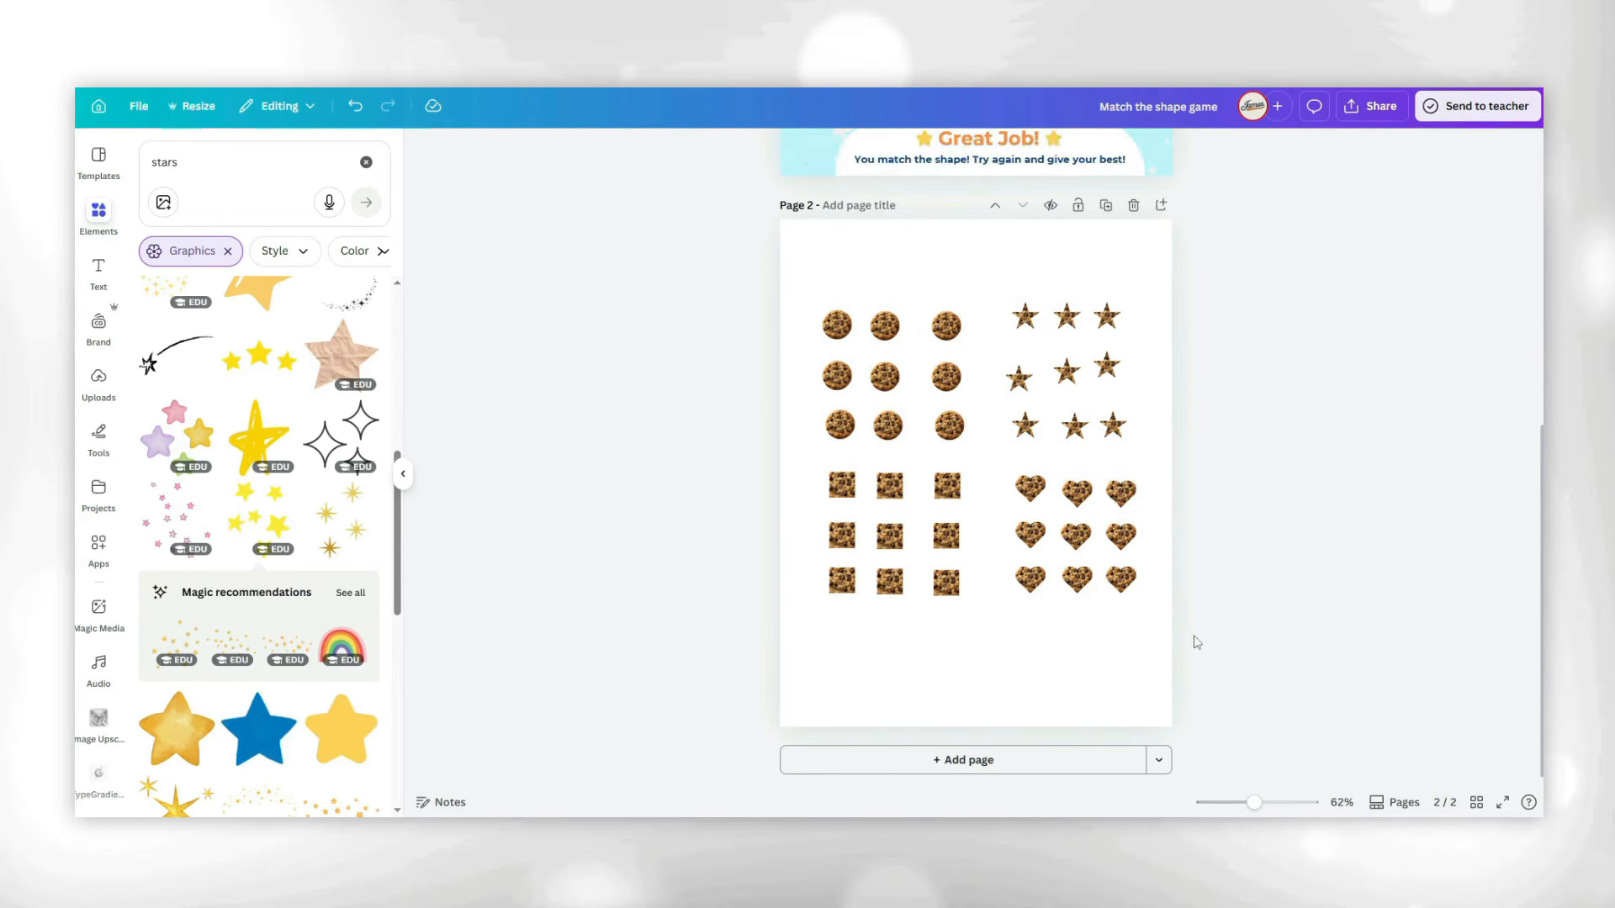
# Move all the cookie pieces slightly lower and set page 2's background to light azure #c3f6ff.
pyautogui.hotkey('ctrl', 'a')
pyautogui.moveTo(946, 325); pyautogui.dragTo(947, 350)
pyautogui.click(933, 273)
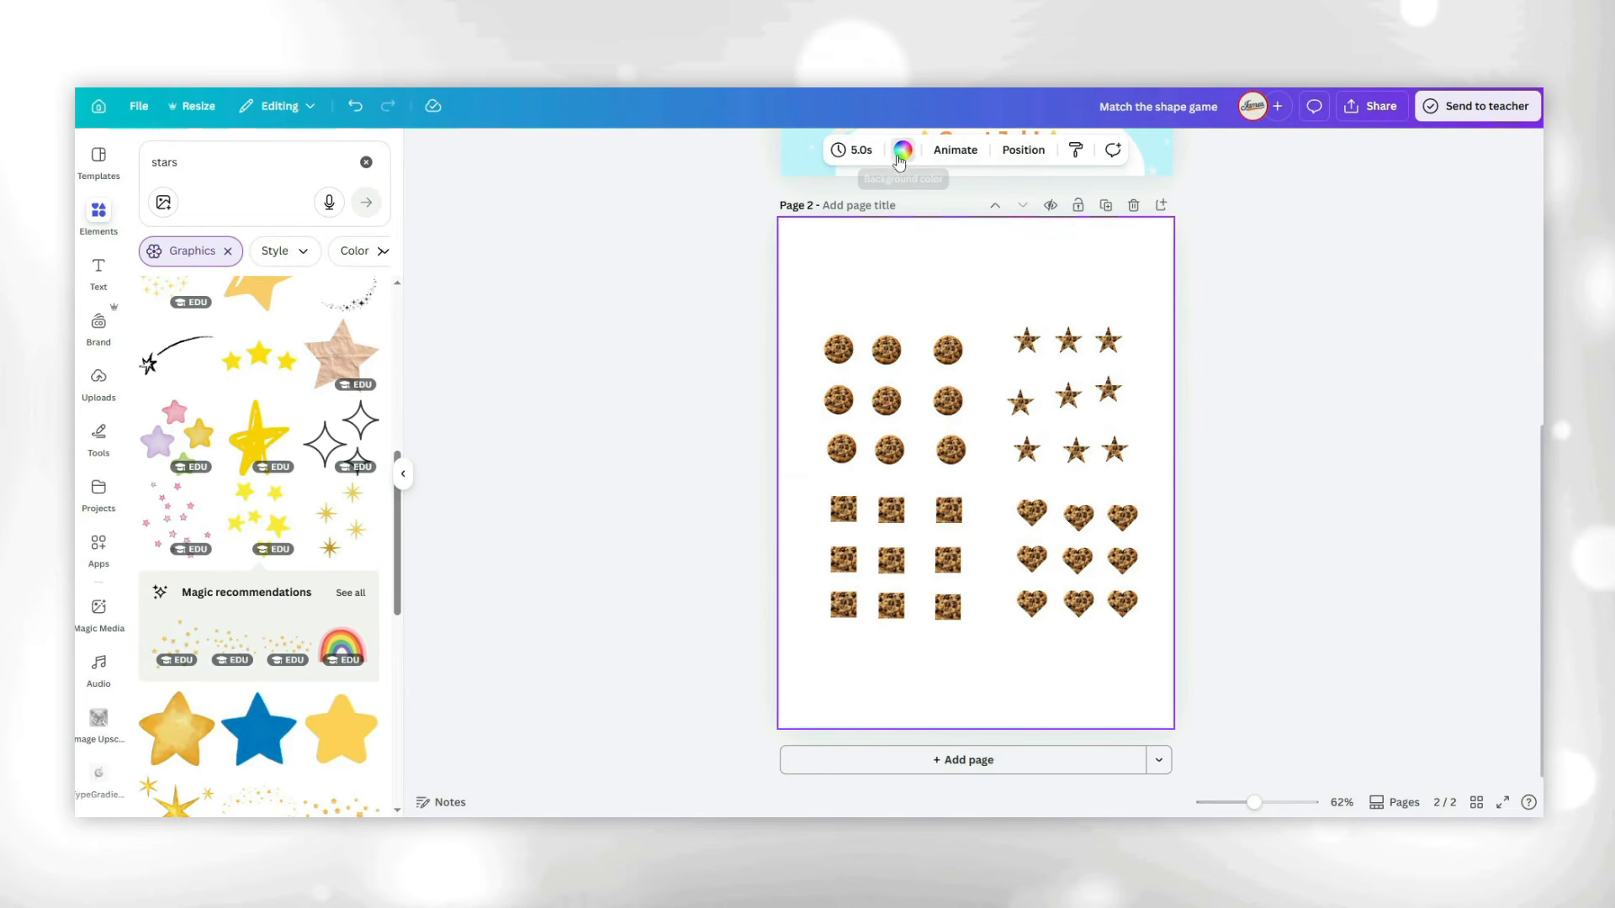
pyautogui.click(902, 151)
pyautogui.click(154, 296)
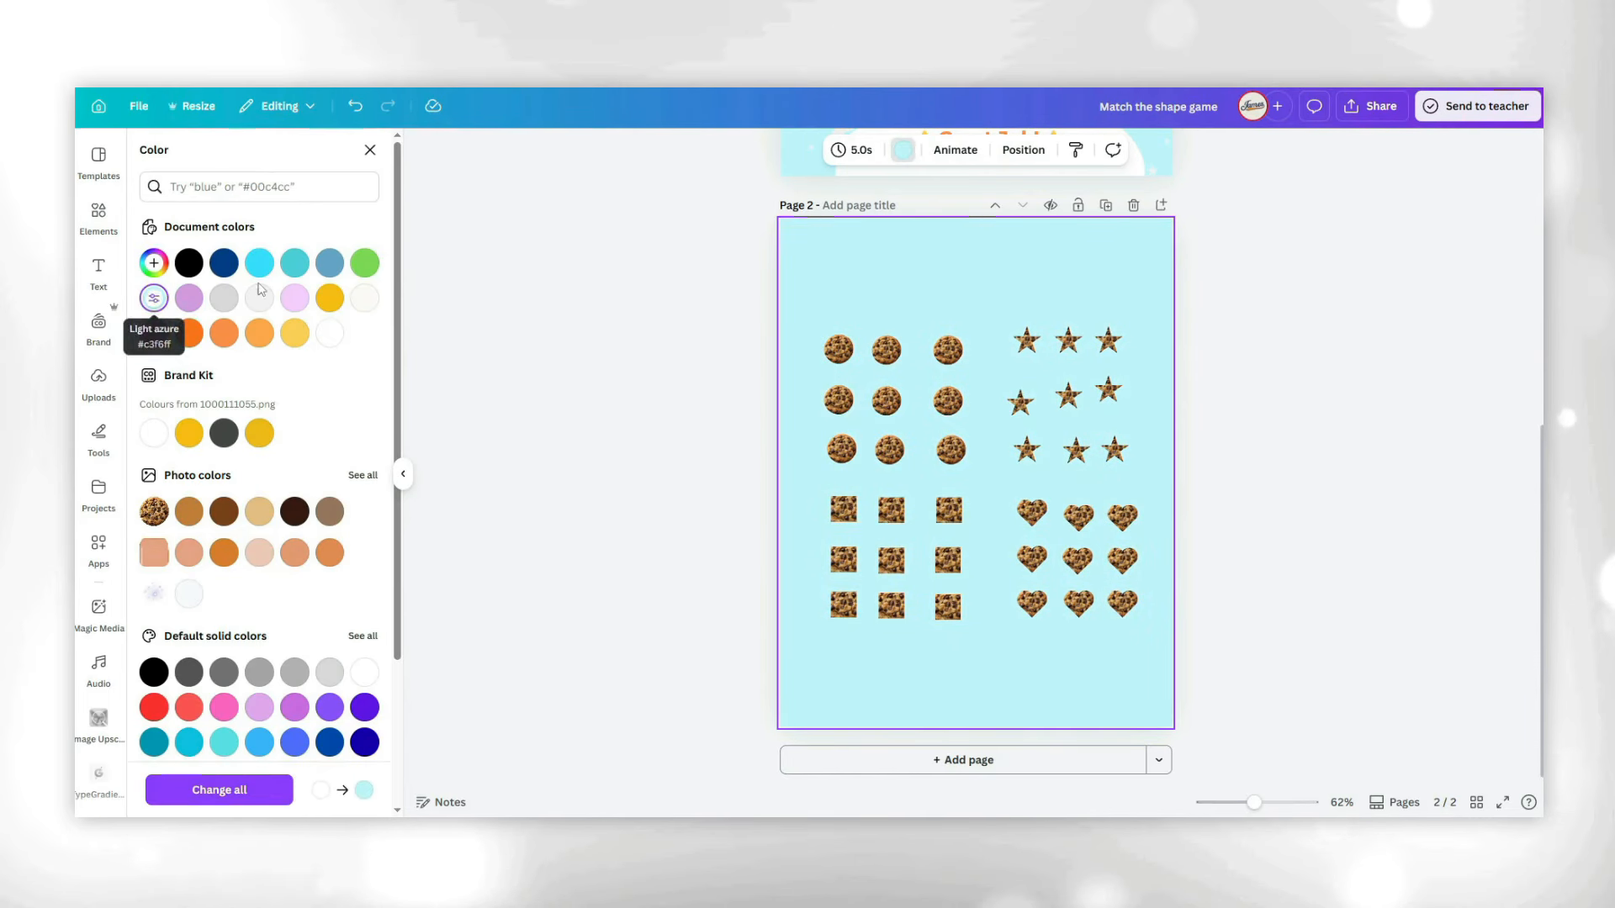
pyautogui.click(1275, 359)
pyautogui.moveTo(812, 582); pyautogui.dragTo(1175, 640)
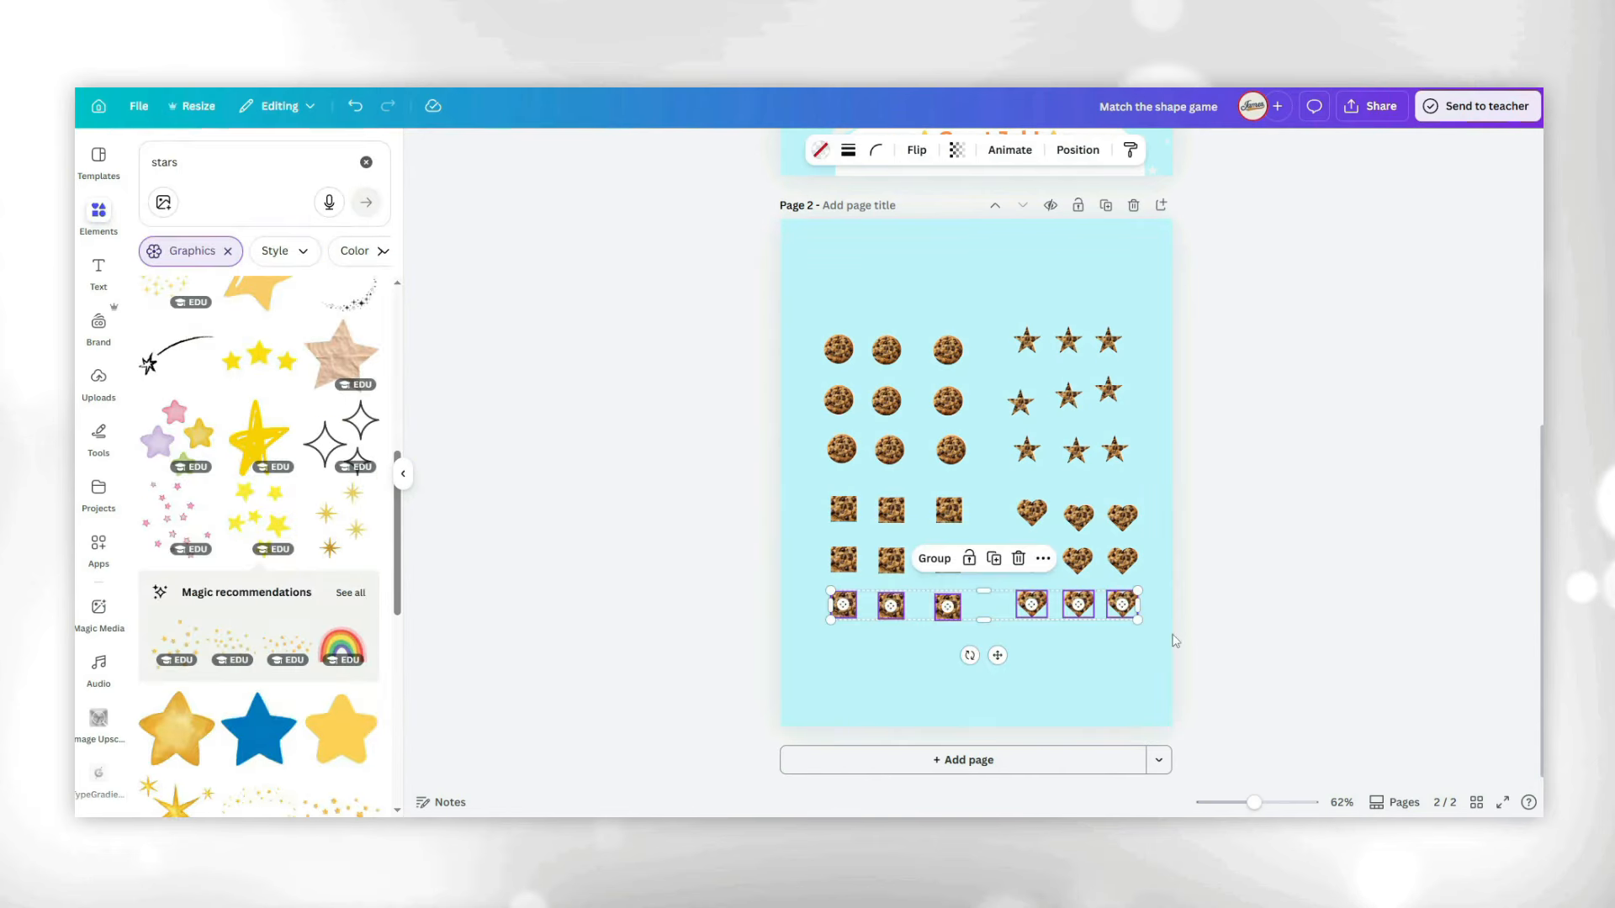
pyautogui.click(1226, 646)
# Copy the "Match The Shape Game" title from page 1 and paste it above the cookies on page 2.
pyautogui.scroll(6, 1244, 631)
pyautogui.click(976, 244)
pyautogui.hotkey('ctrl', 'c')
pyautogui.scroll(-5, 984, 412)
pyautogui.hotkey('ctrl', 'v')
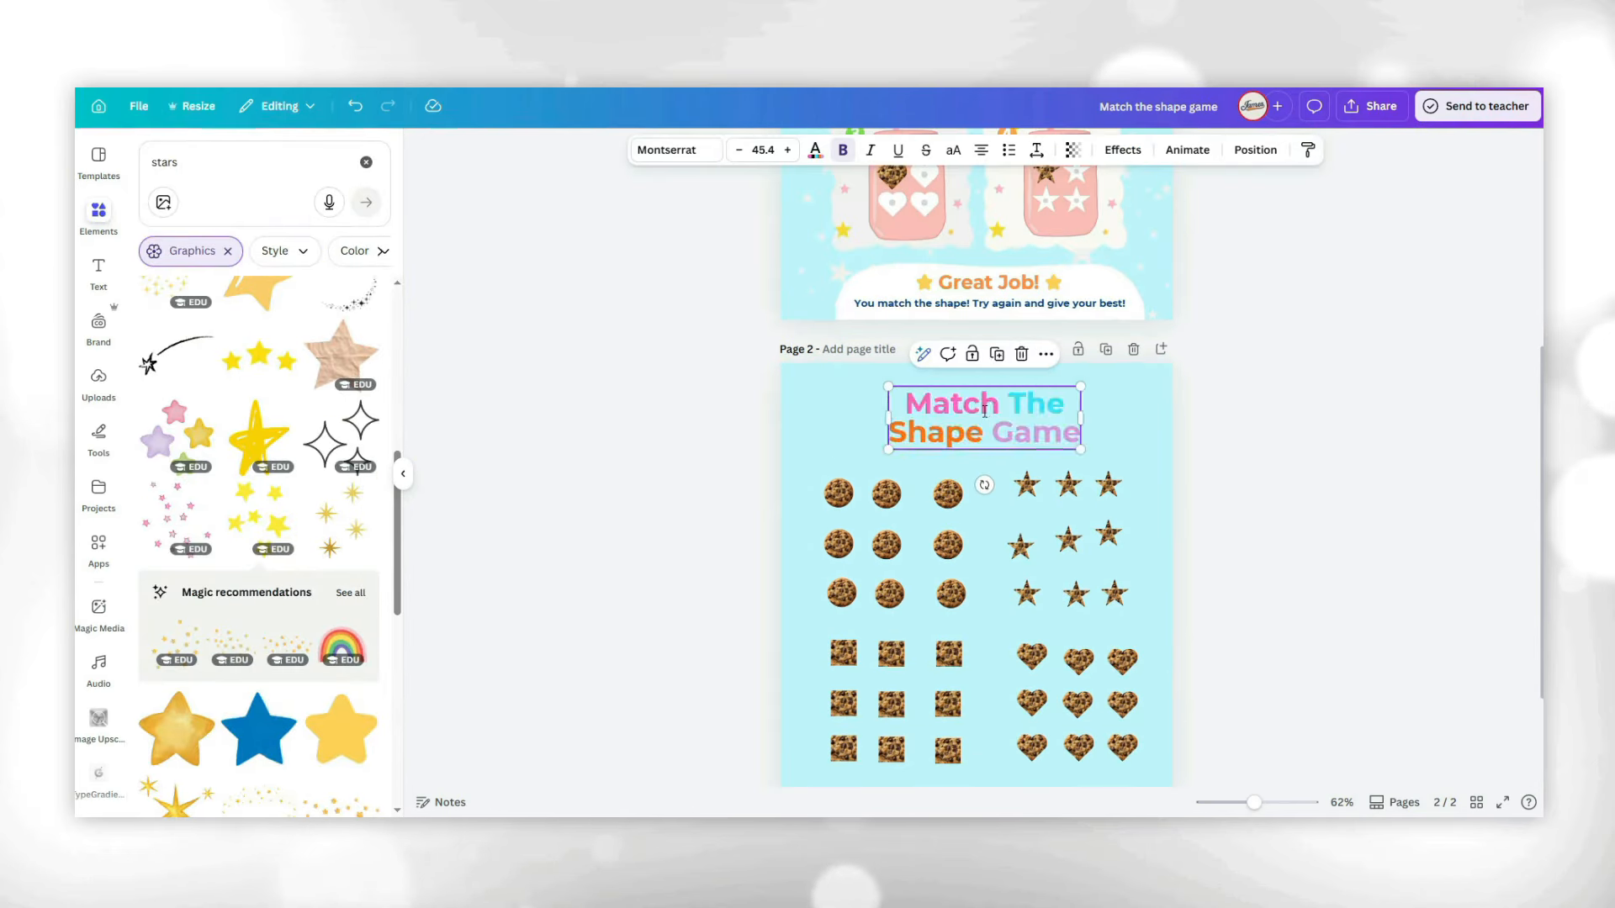
# Change page 2's title to "Collect the Sape" in dark blue and center it above the cookies.
pyautogui.write('Collec')
pyautogui.moveTo(998, 455); pyautogui.dragTo(973, 414)
pyautogui.click(814, 150)
pyautogui.click(224, 264)
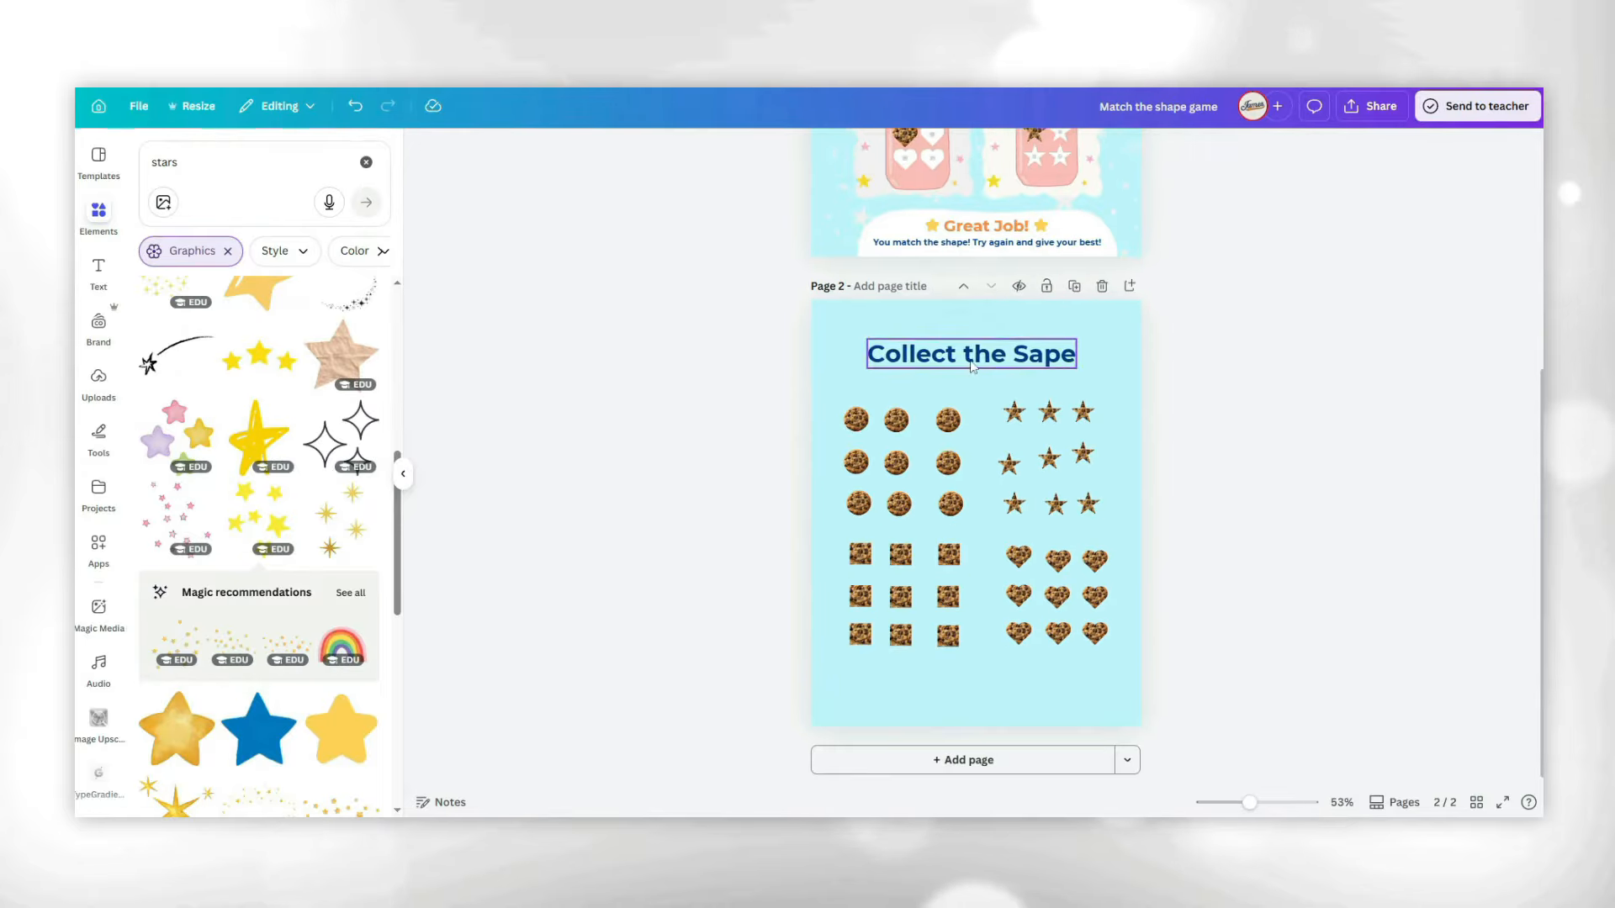
pyautogui.moveTo(971, 365); pyautogui.dragTo(975, 368)
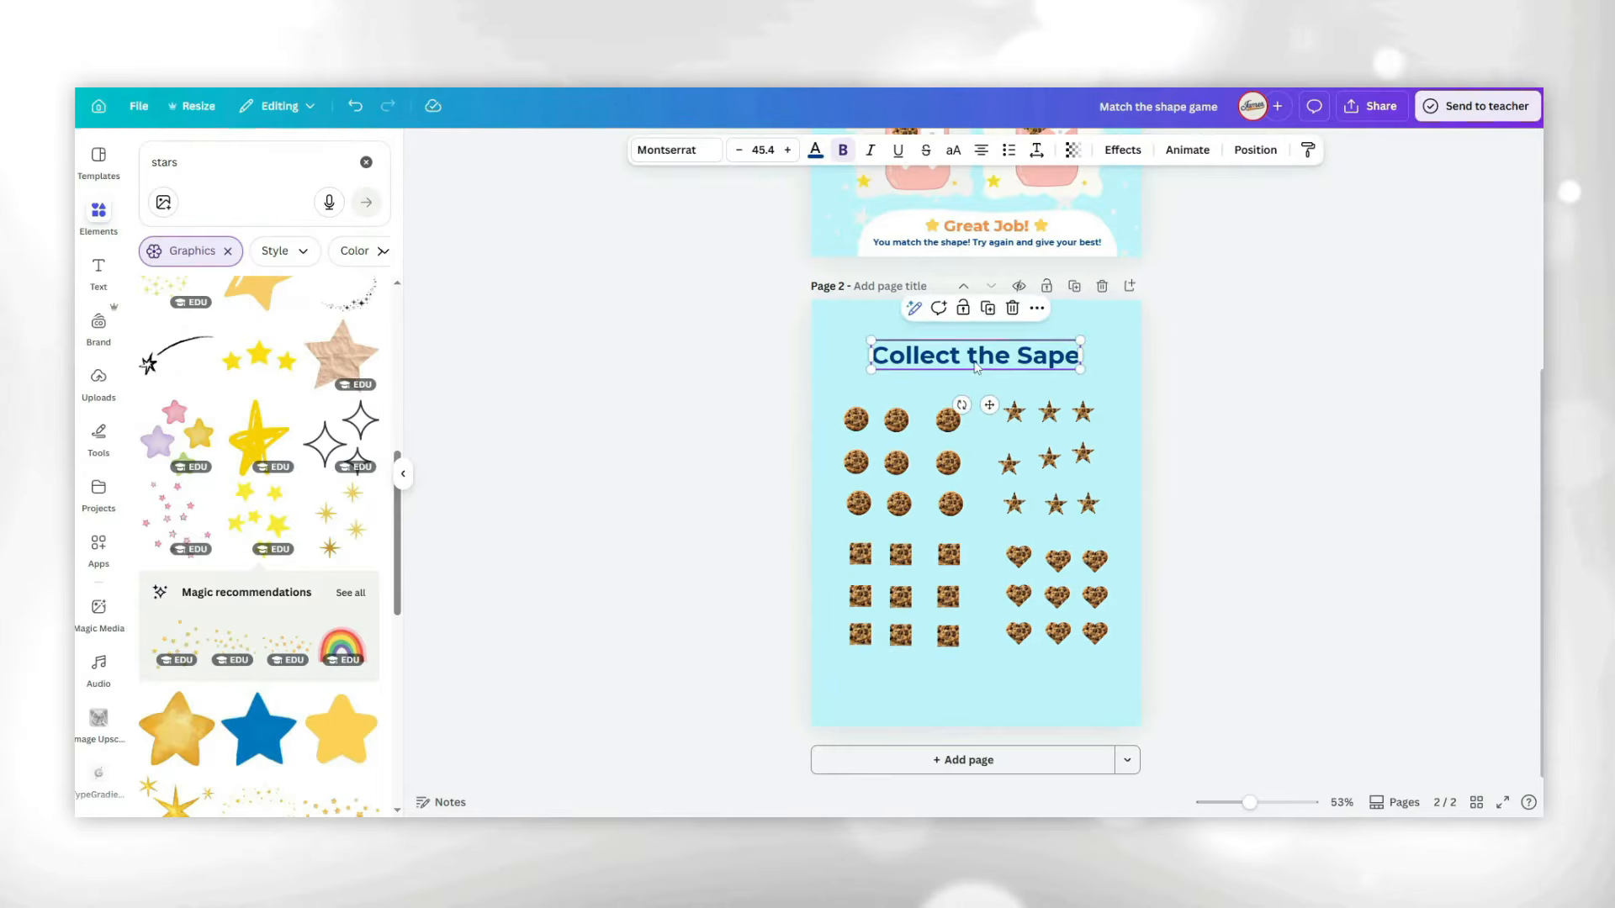
pyautogui.click(1276, 556)
# Move a round cookie from page 2 onto the lower-right circle in jar 1 on page 1.
pyautogui.scroll(5, 1303, 598)
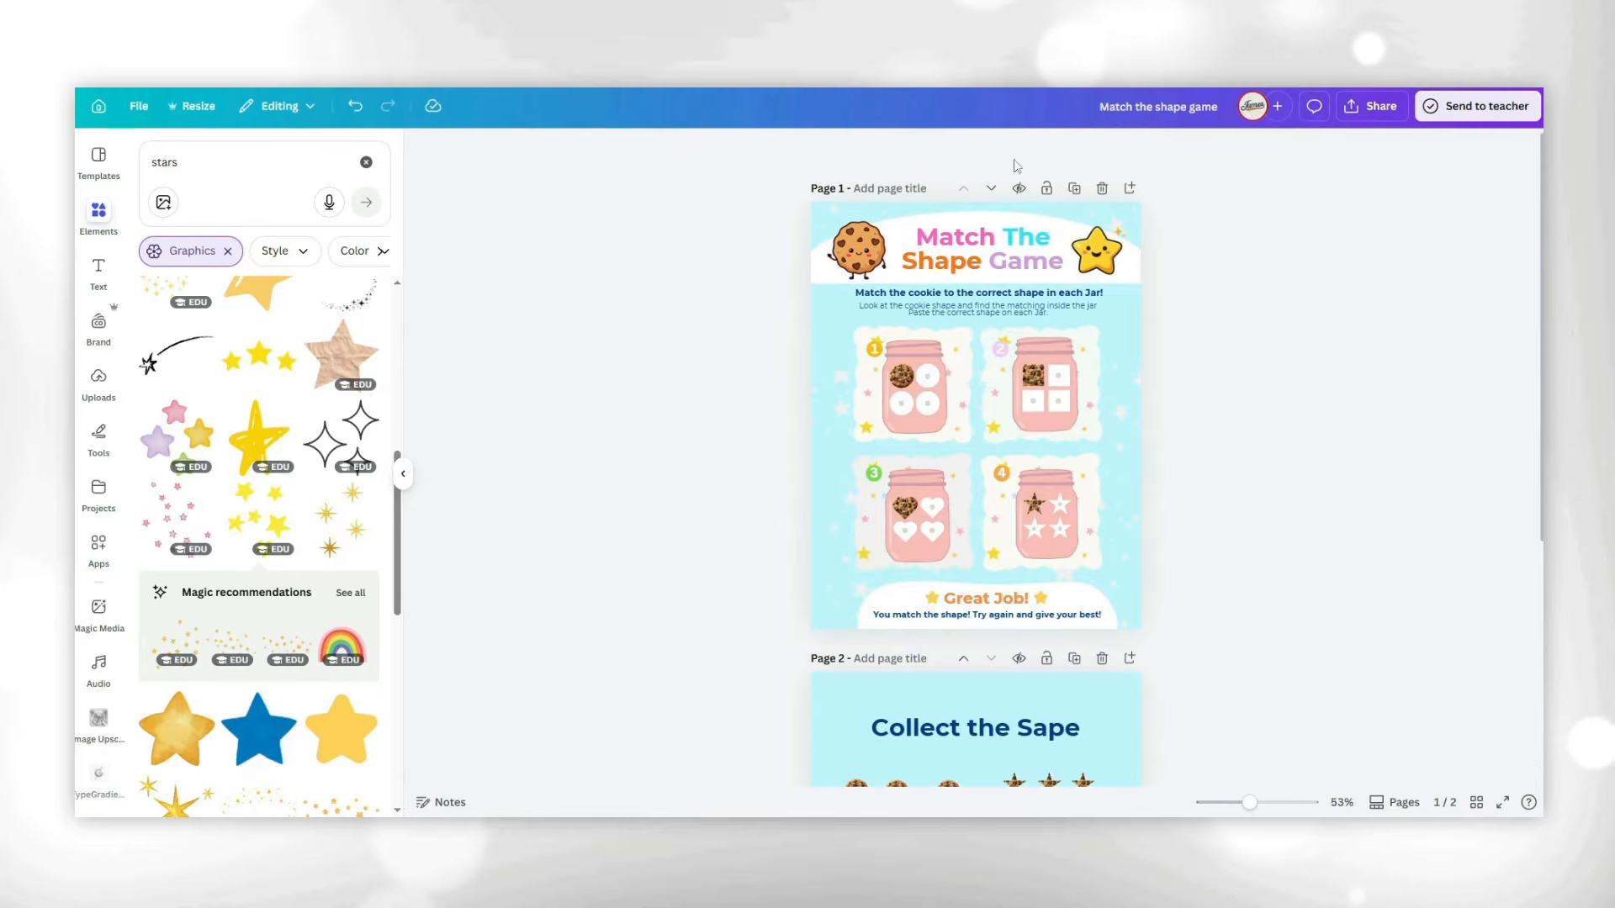
pyautogui.scroll(-5, 1219, 429)
pyautogui.scroll(5, 1229, 655)
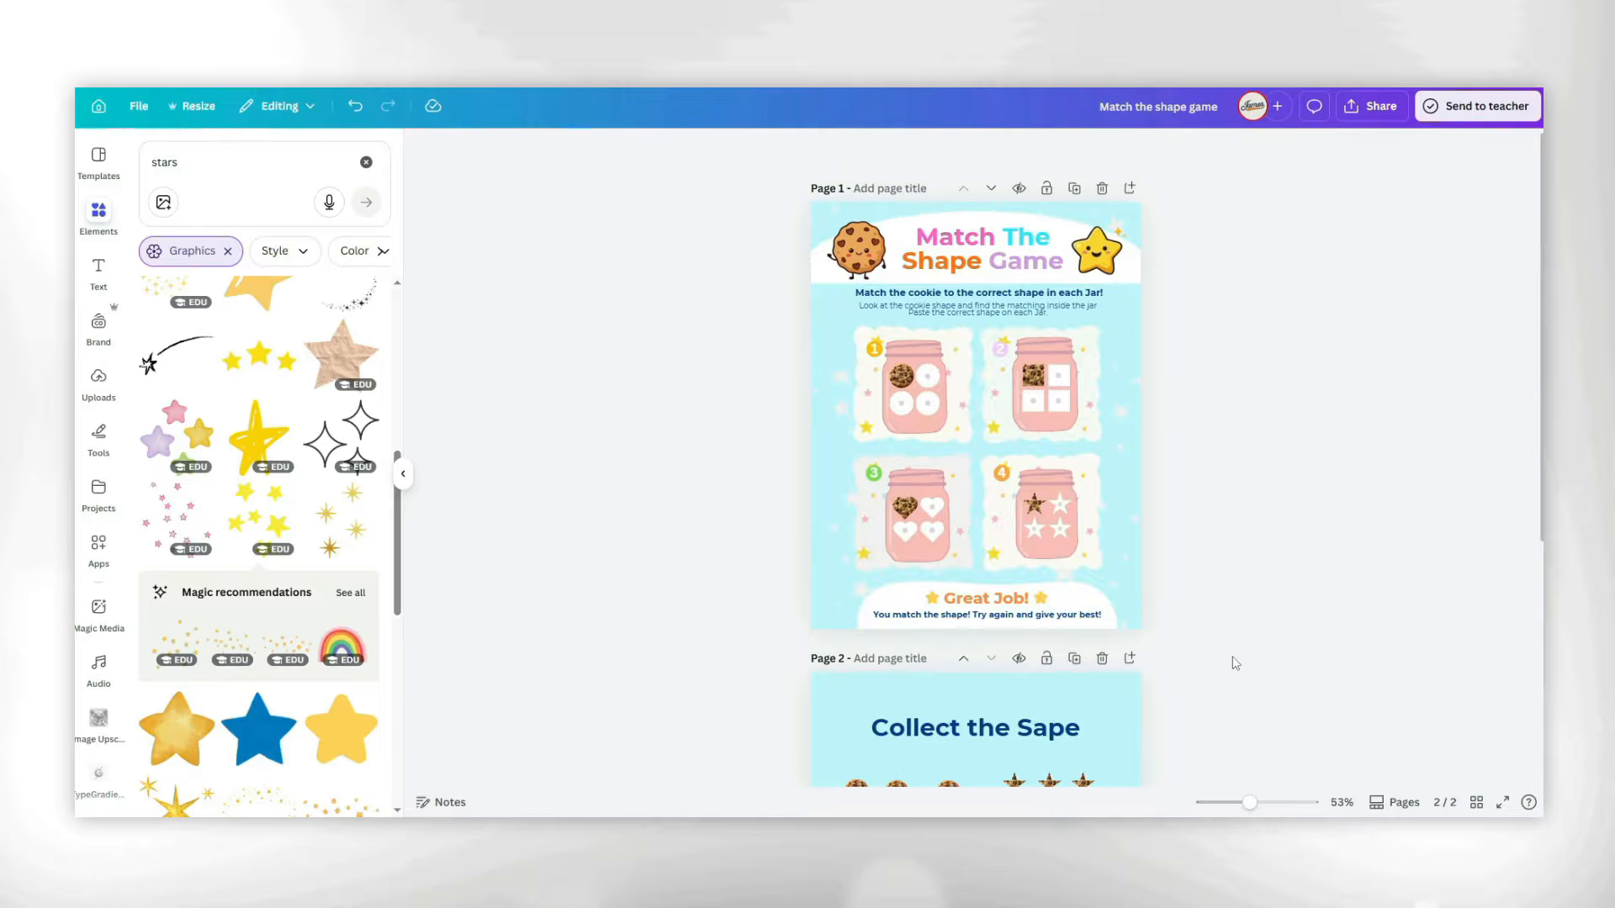
pyautogui.scroll(-2, 1232, 664)
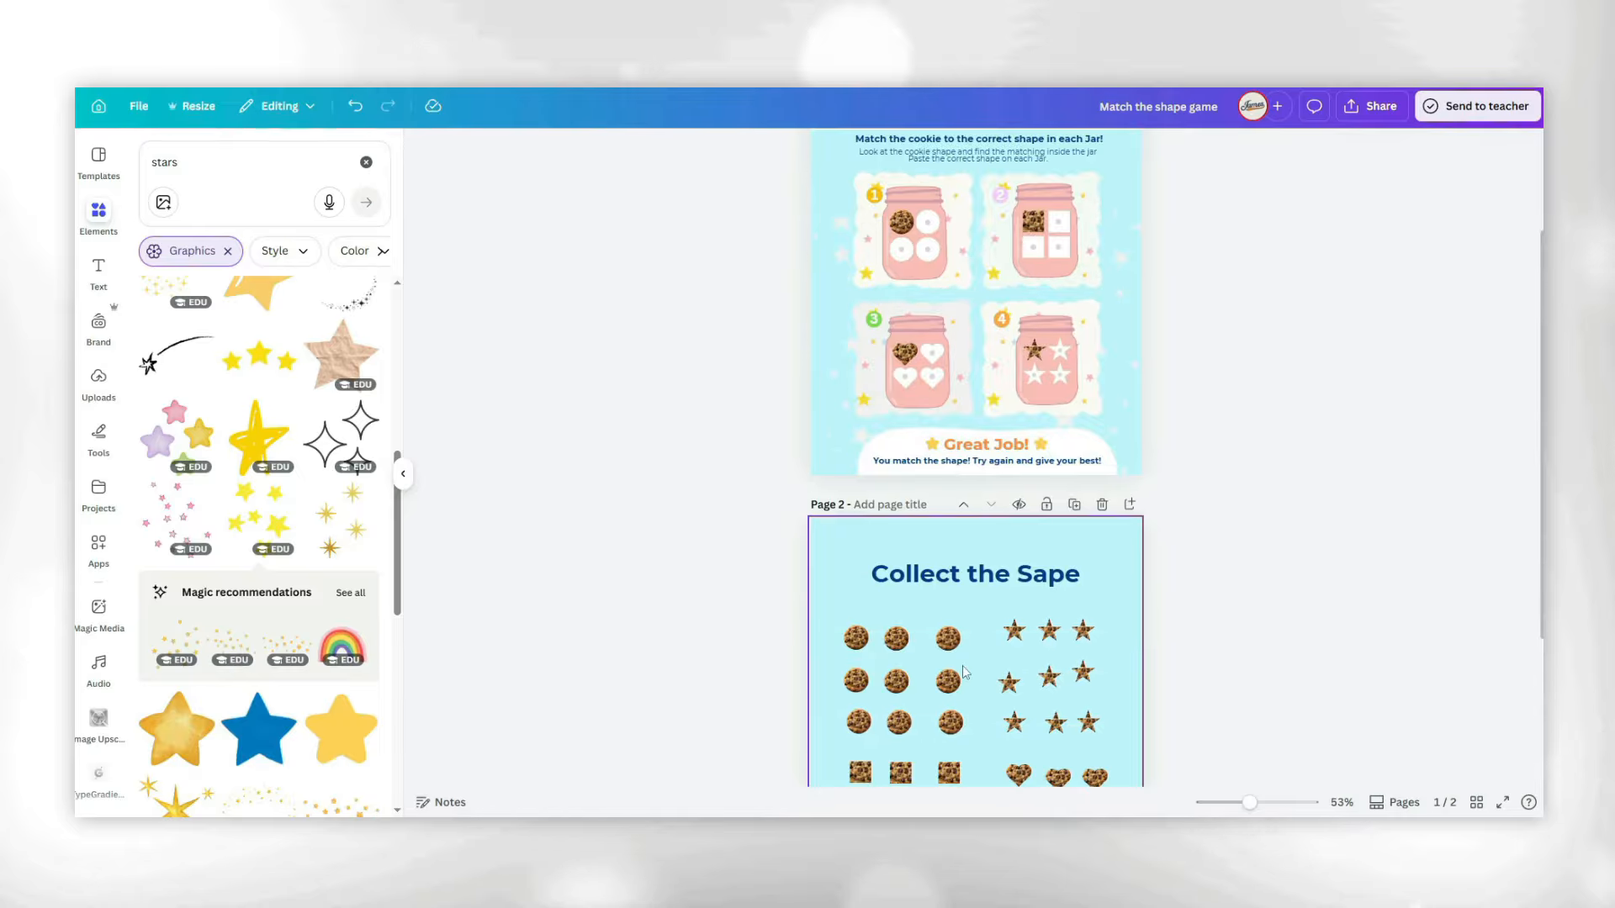
pyautogui.click(955, 648)
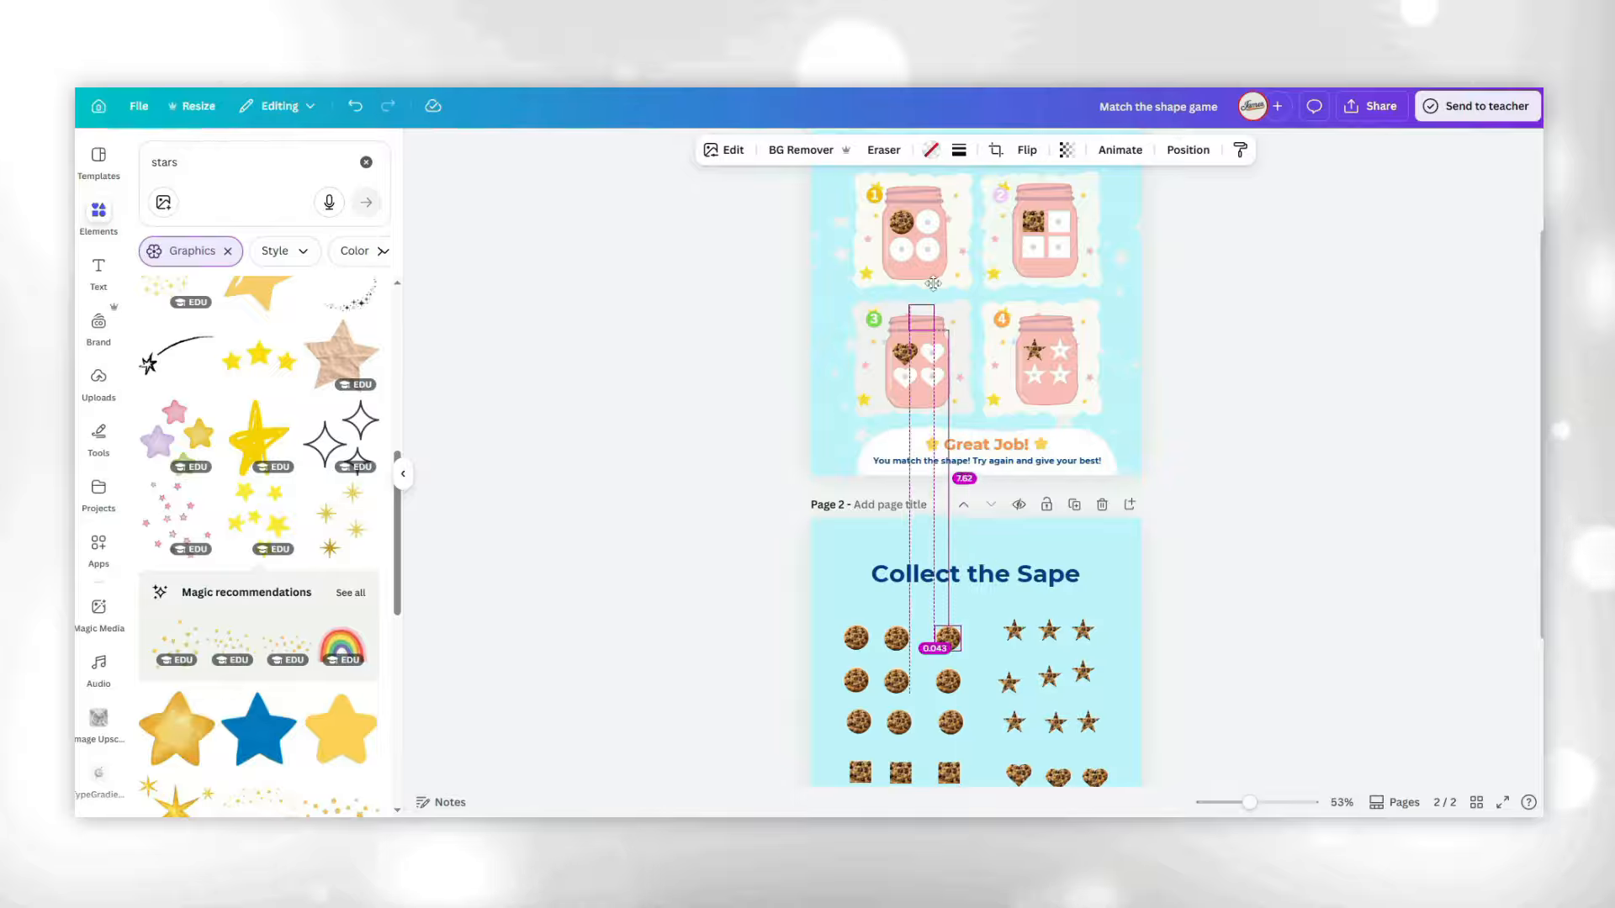
pyautogui.scroll(5, 931, 260)
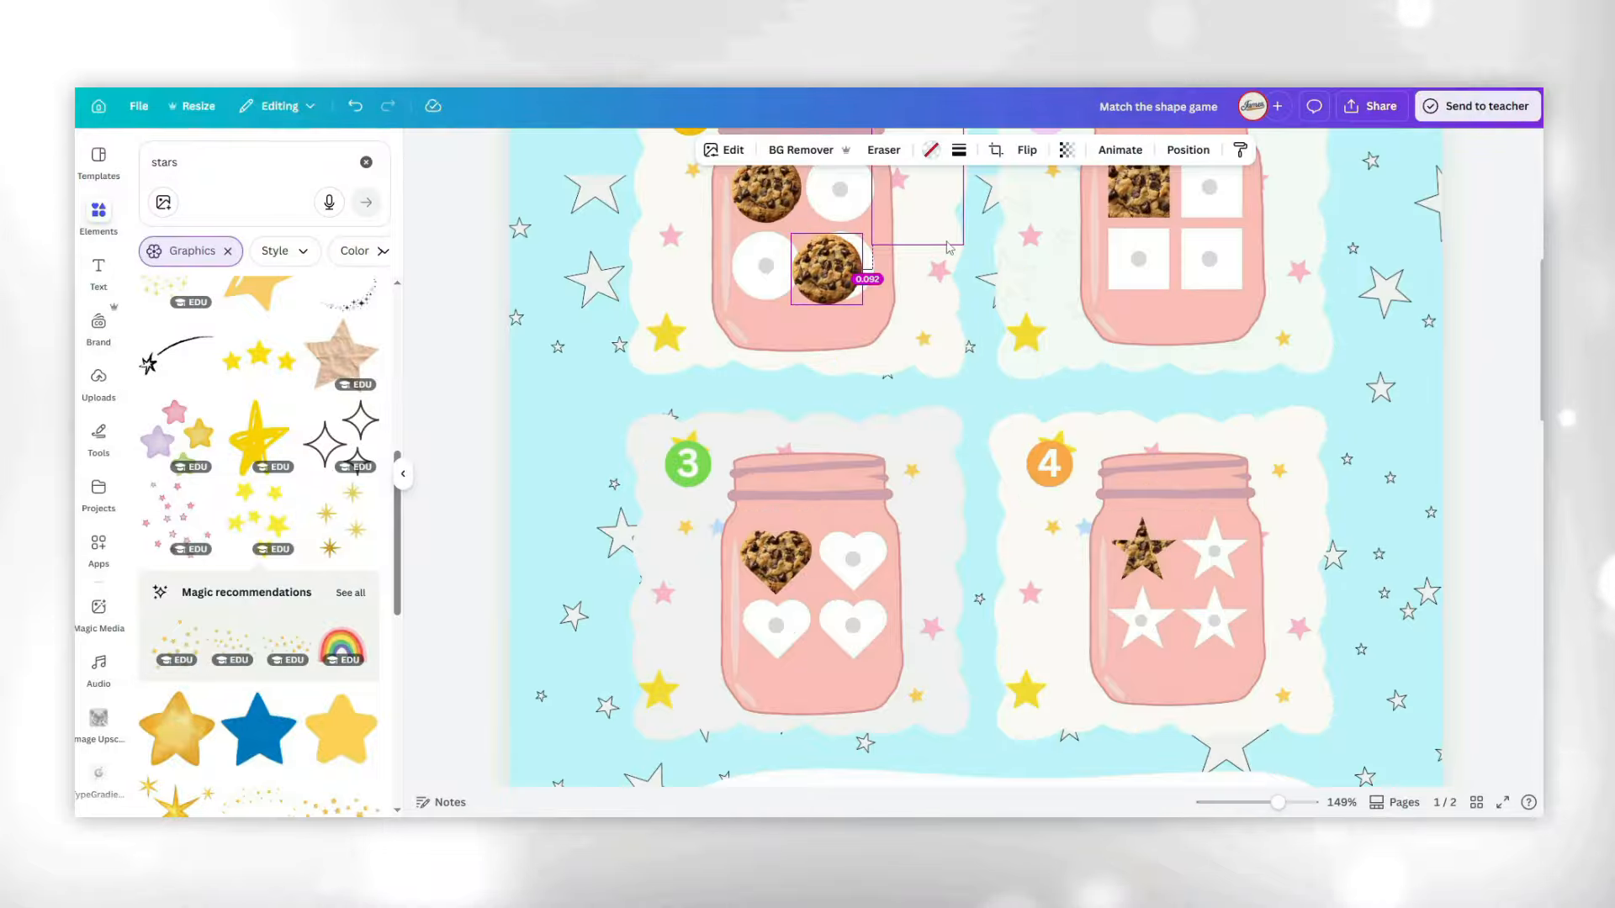
pyautogui.moveTo(820, 270); pyautogui.dragTo(831, 264)
# Review the finished game page from its title down to the closing message.
pyautogui.scroll(-5, 1326, 482)
pyautogui.scroll(-1, 1326, 482)
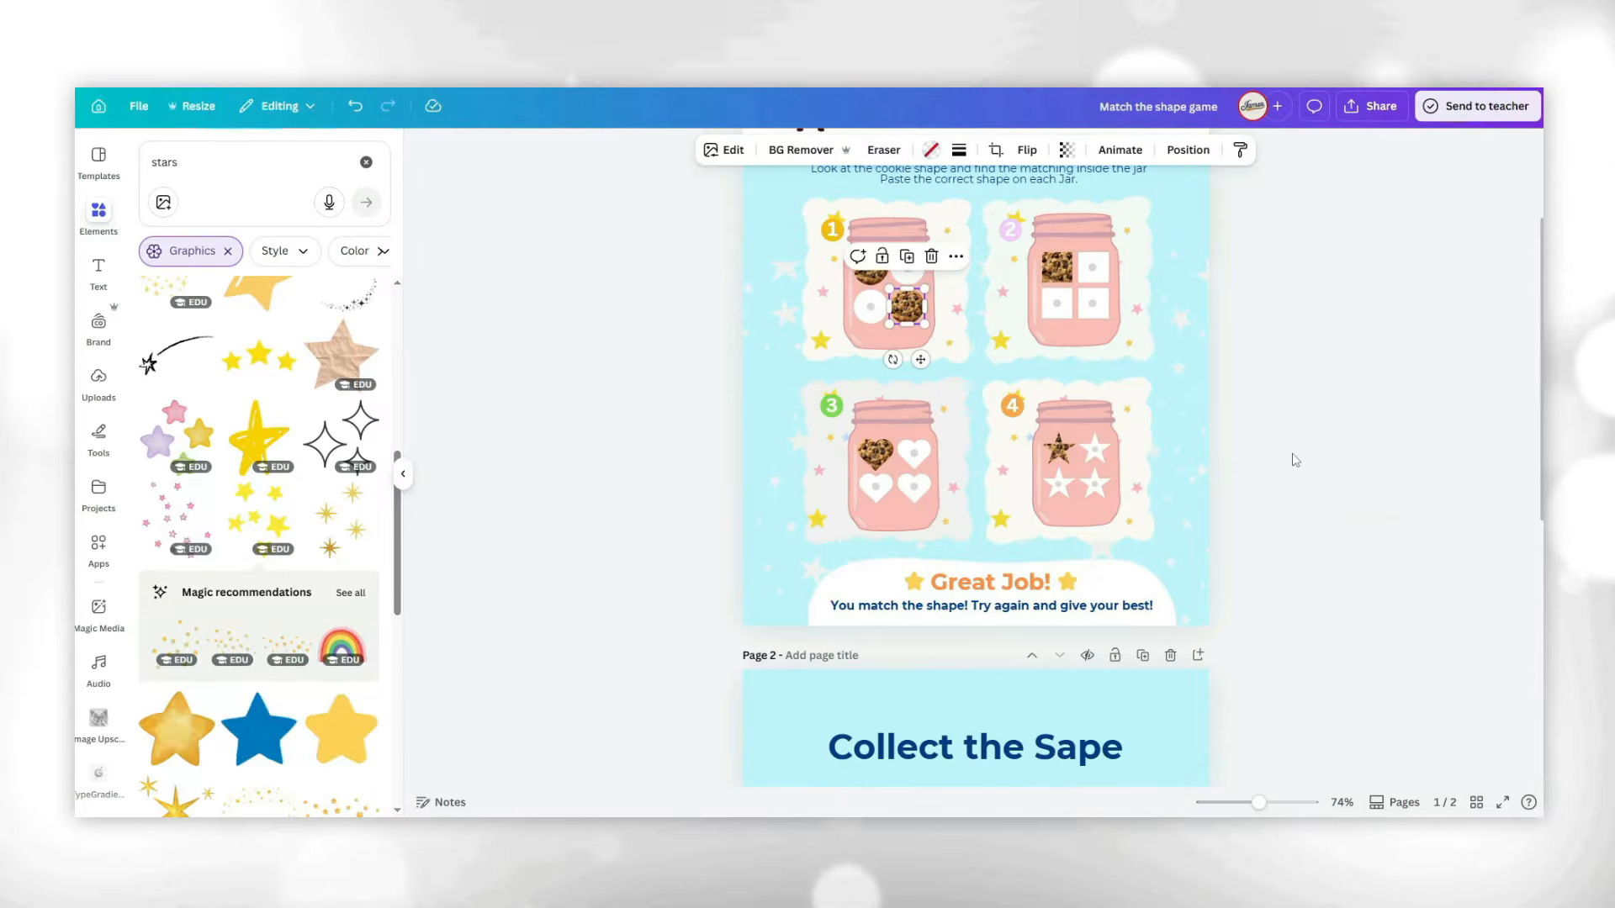
pyautogui.scroll(4, 1326, 482)
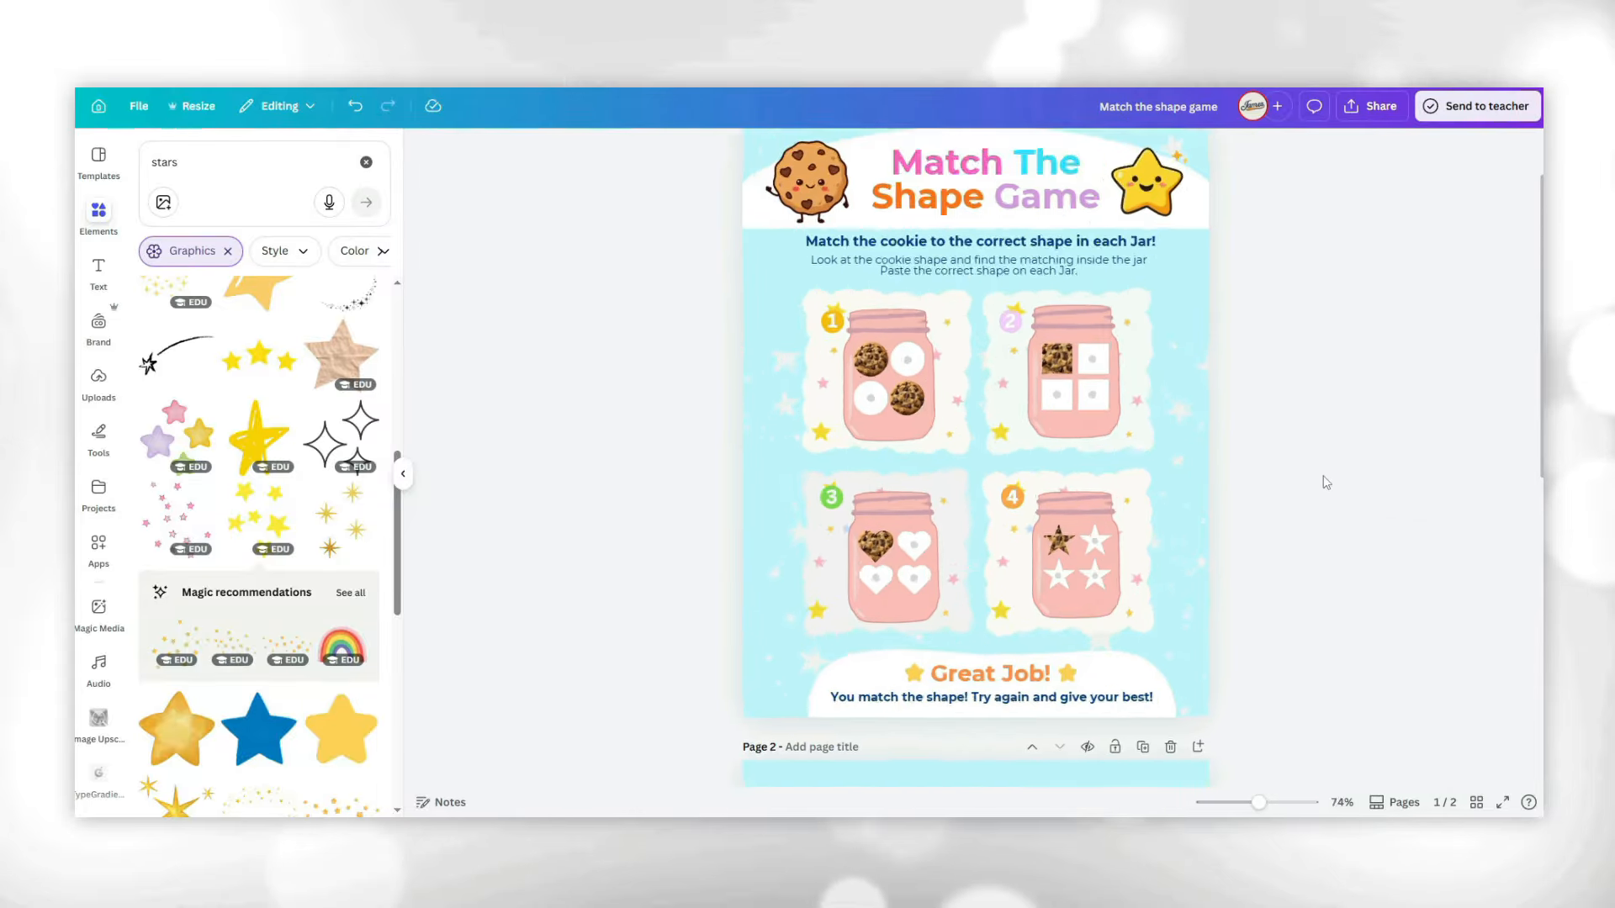
pyautogui.scroll(2, 1345, 486)
pyautogui.scroll(-2, 1372, 491)
pyautogui.scroll(3, 1372, 490)
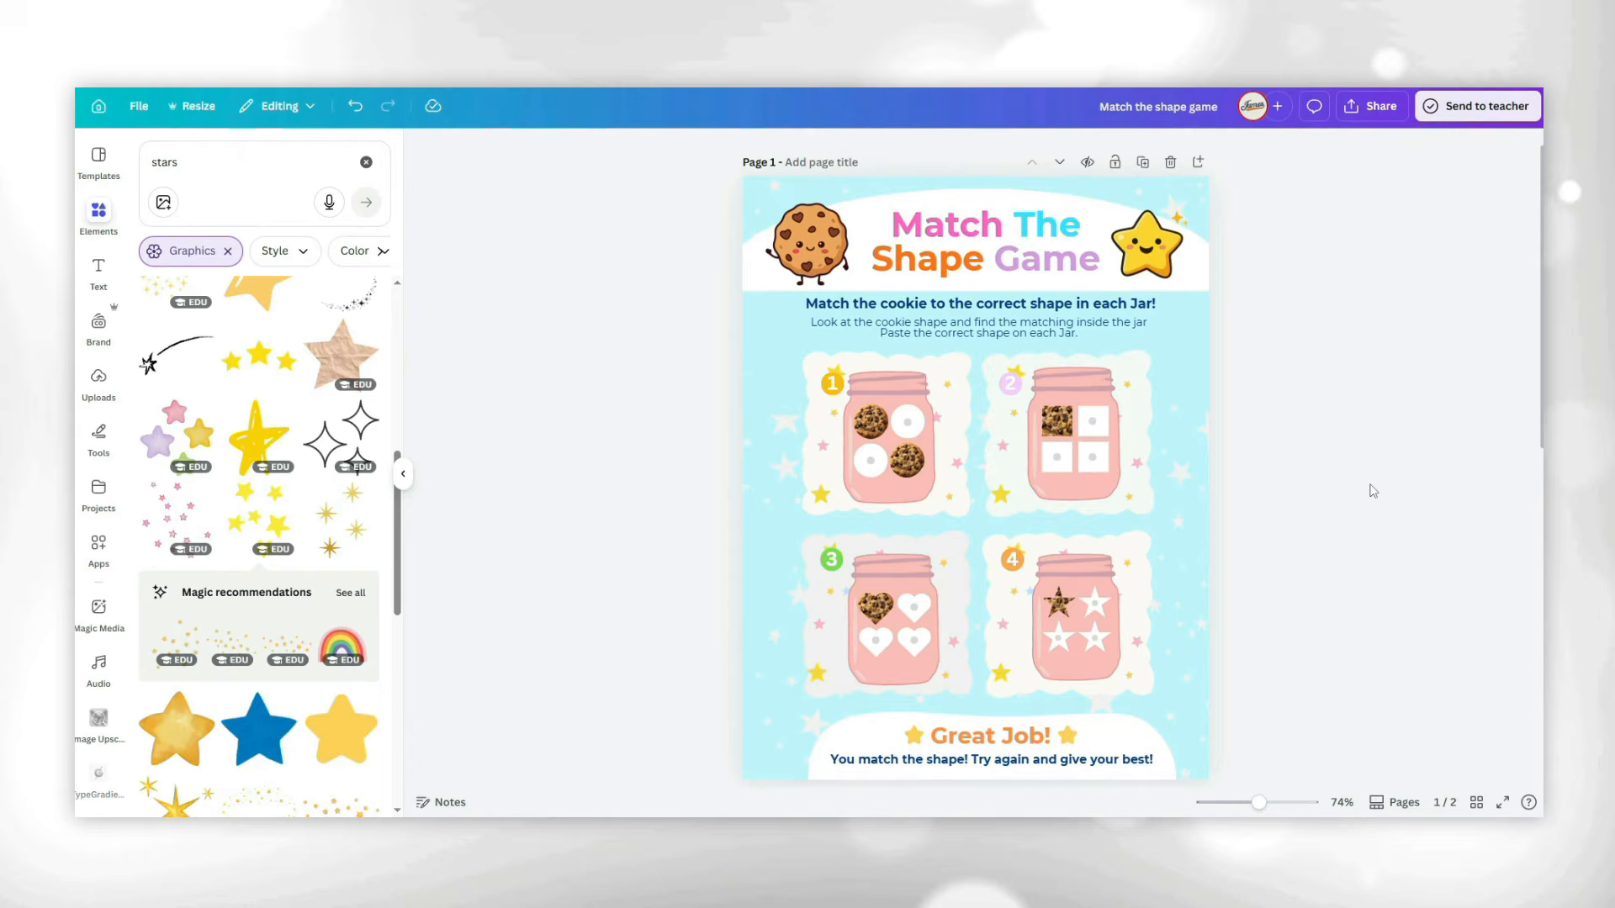
pyautogui.scroll(-1, 1372, 490)
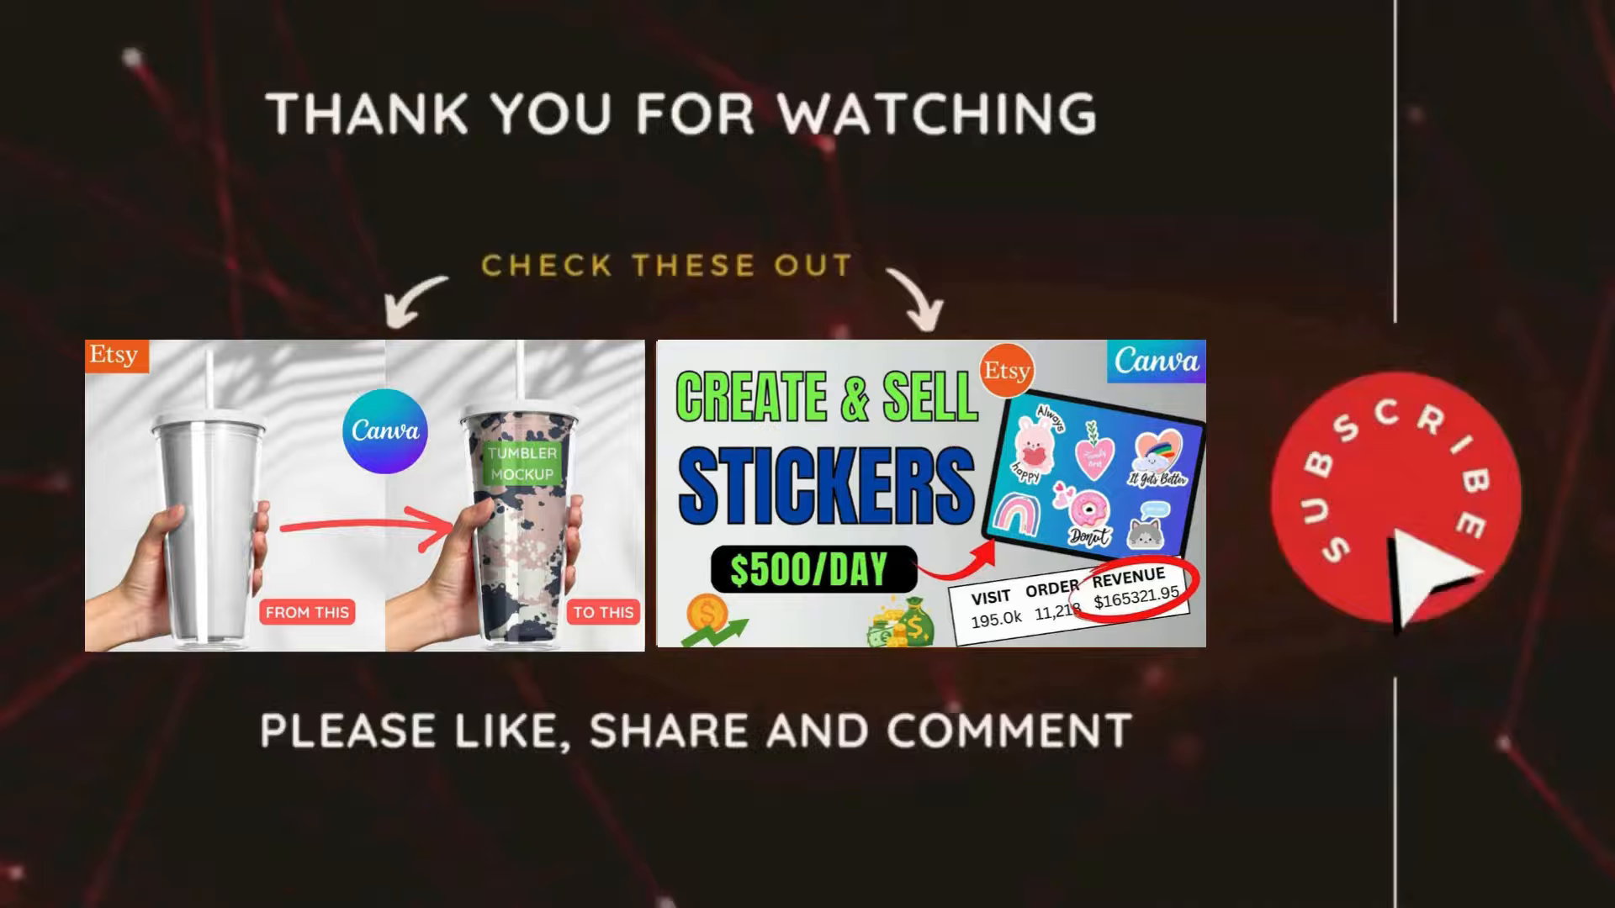